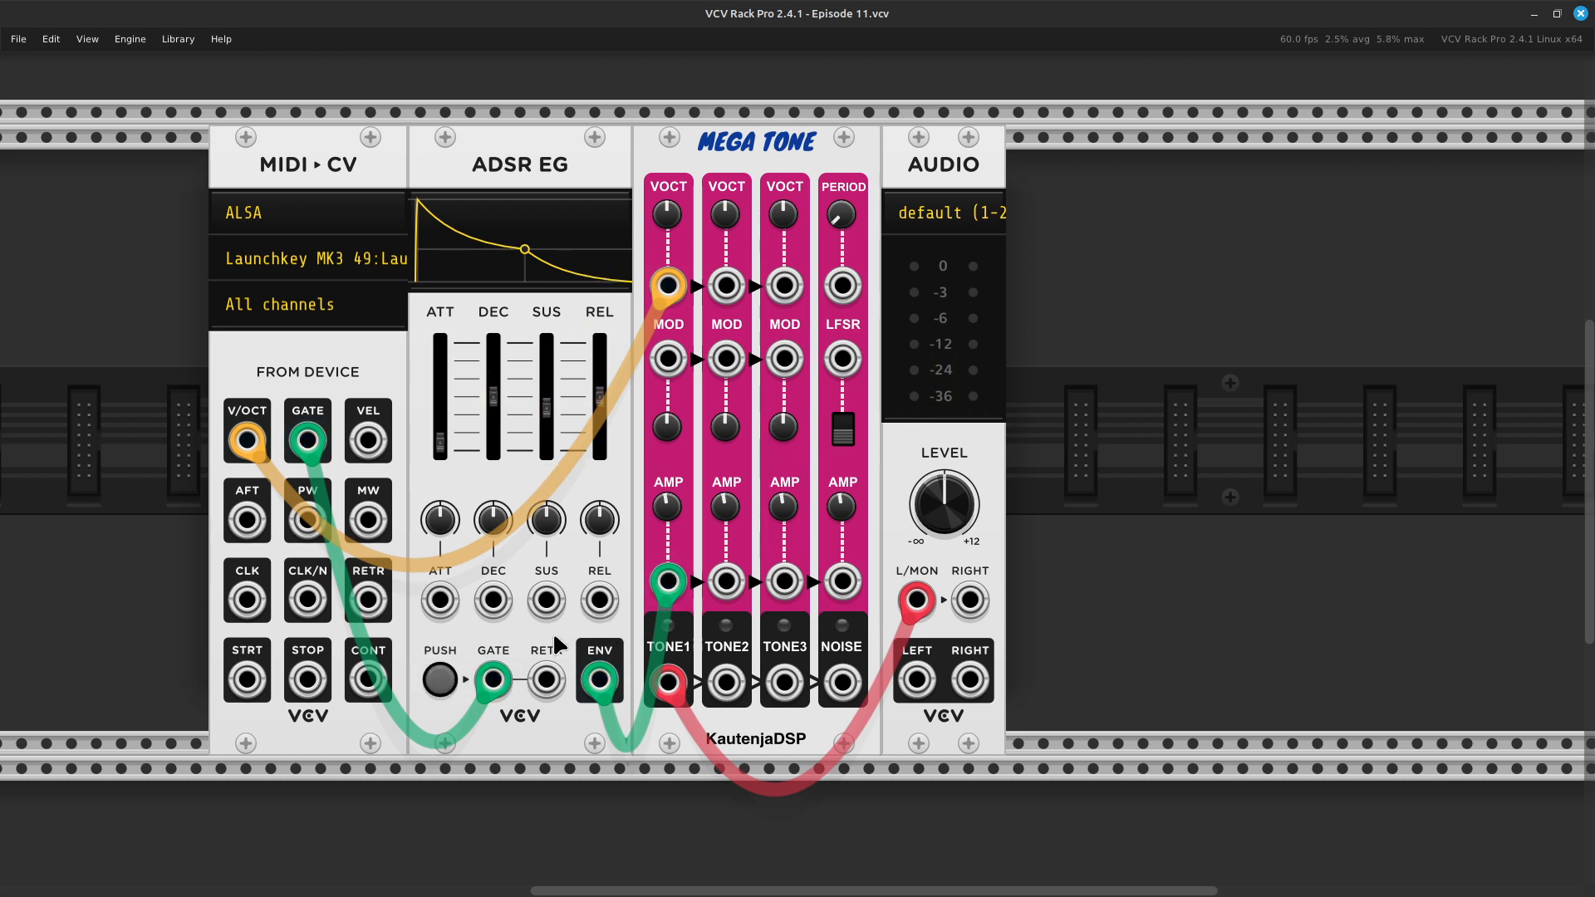
- Turn down the audio output level, unplug the envelope cable, and patch the MIDI gate cable directly into Tone 1's AMP input
left_click_drag(945, 507, 946, 636)
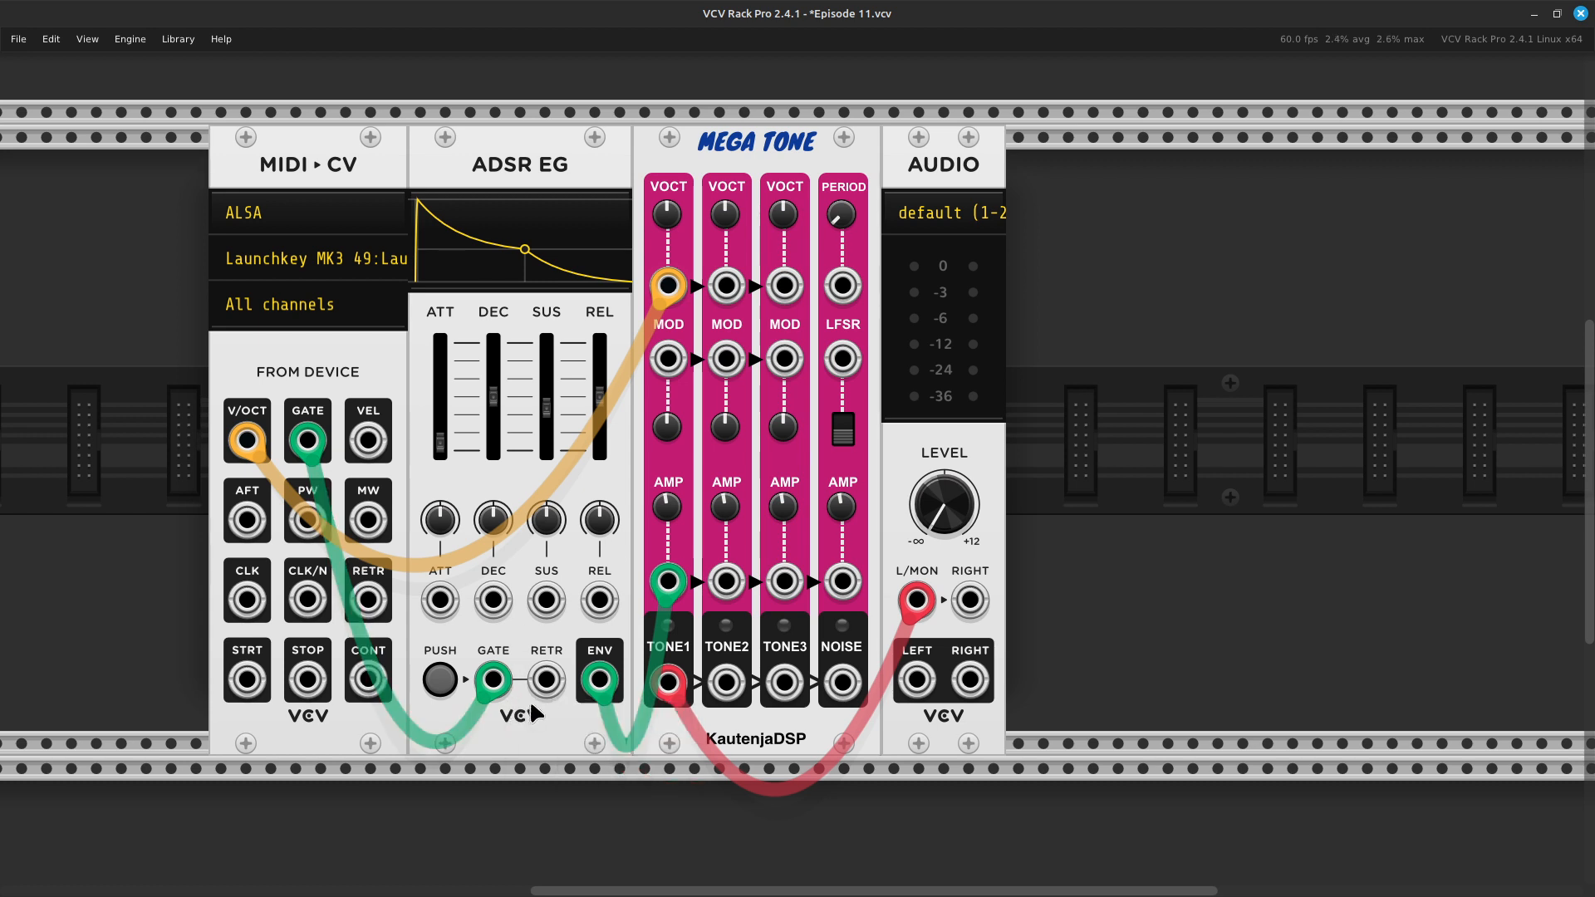
left_click_drag(600, 680, 623, 806)
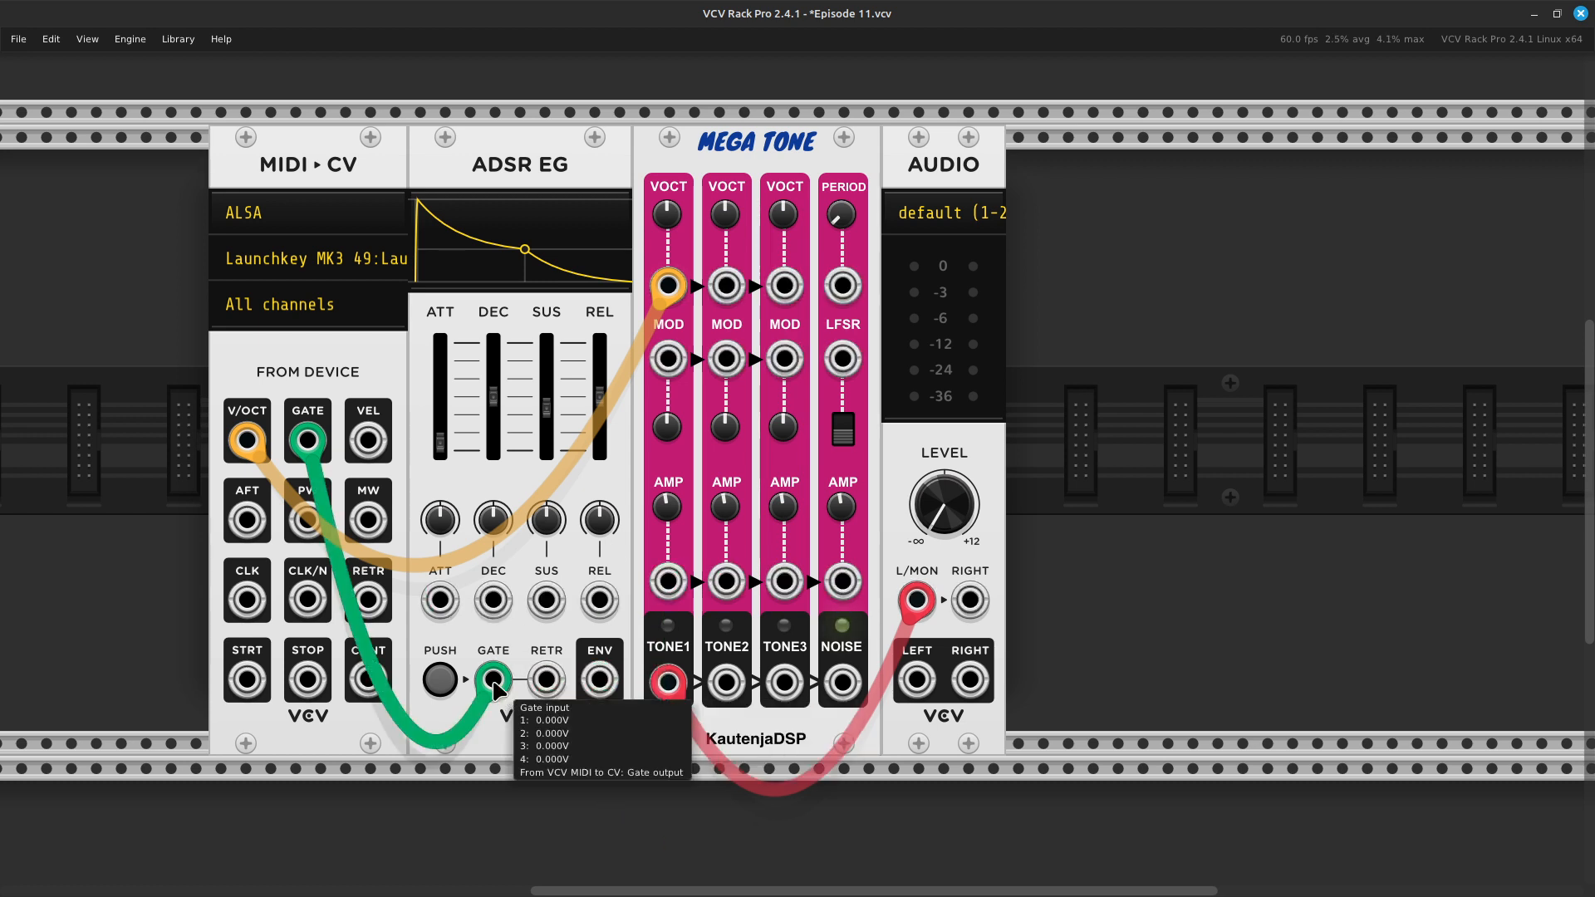
left_click_drag(550, 679, 550, 744)
left_click_drag(493, 680, 669, 583)
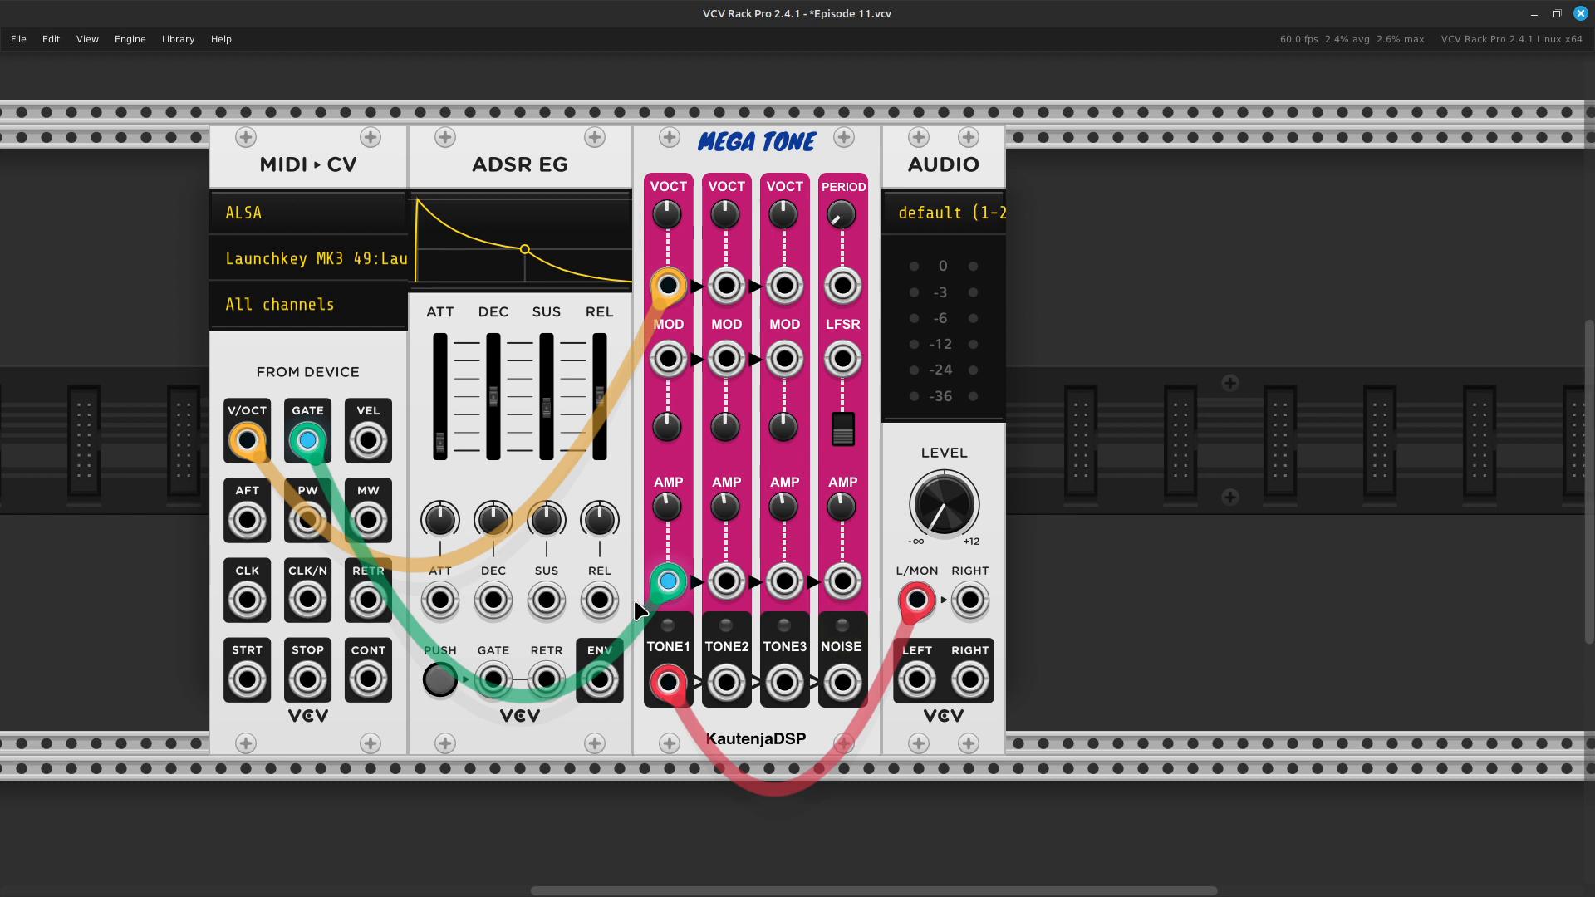
- Bring the audio output level back up to just below its midpoint, and delete the ADSR EG module
mouse_move(944, 505)
left_mouse_down()
mouse_move(943, 545)
mouse_move(944, 511)
left_mouse_up()
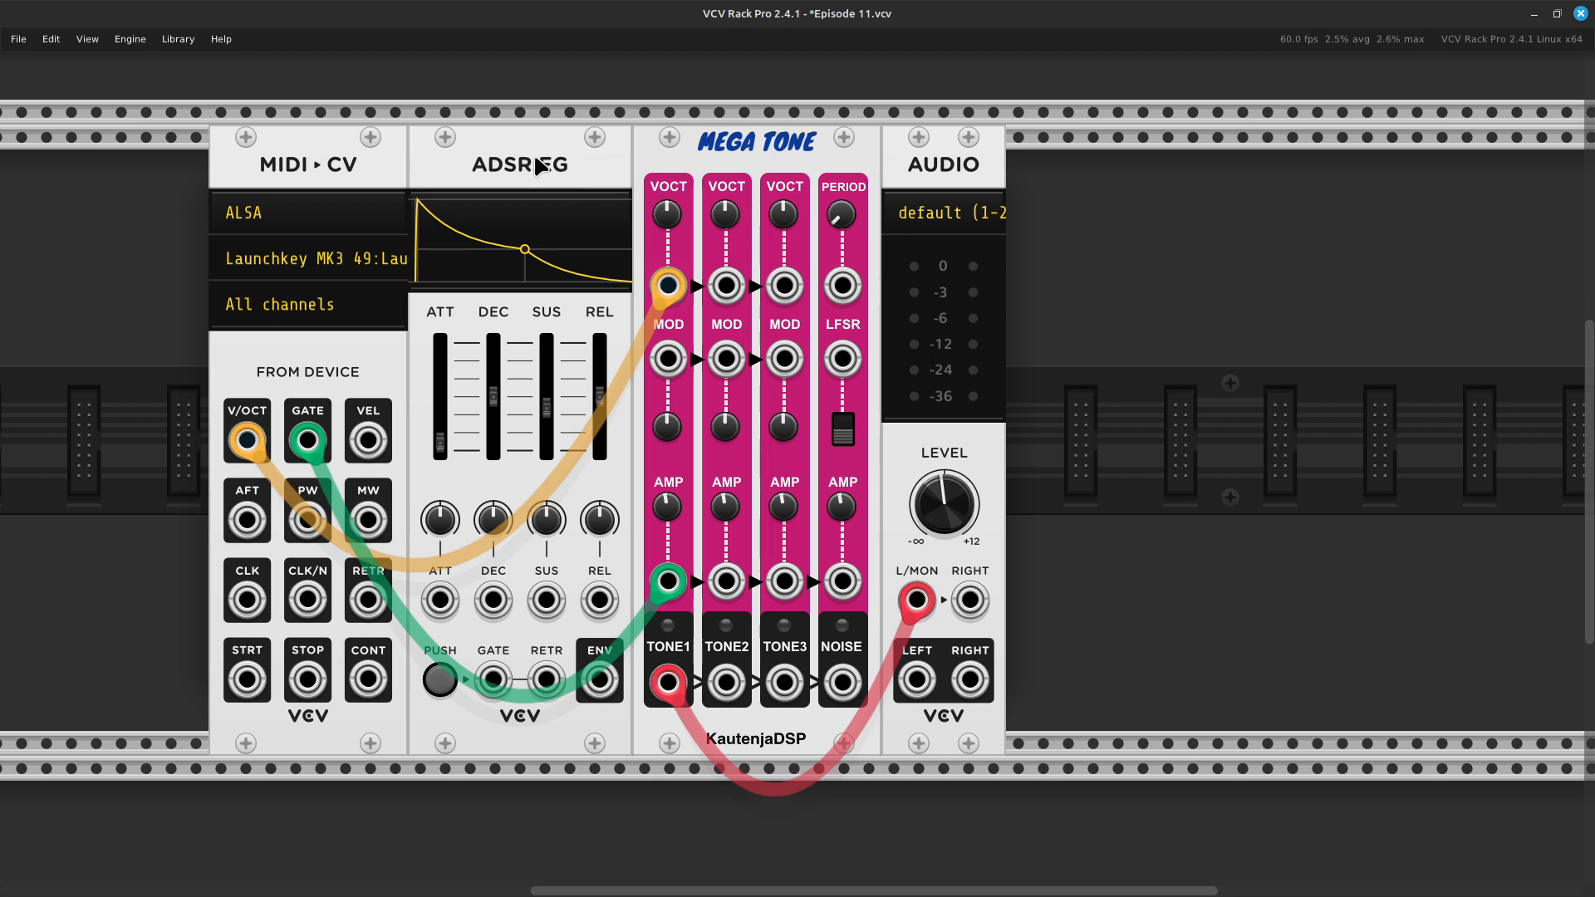
key("ctrl+Delete")
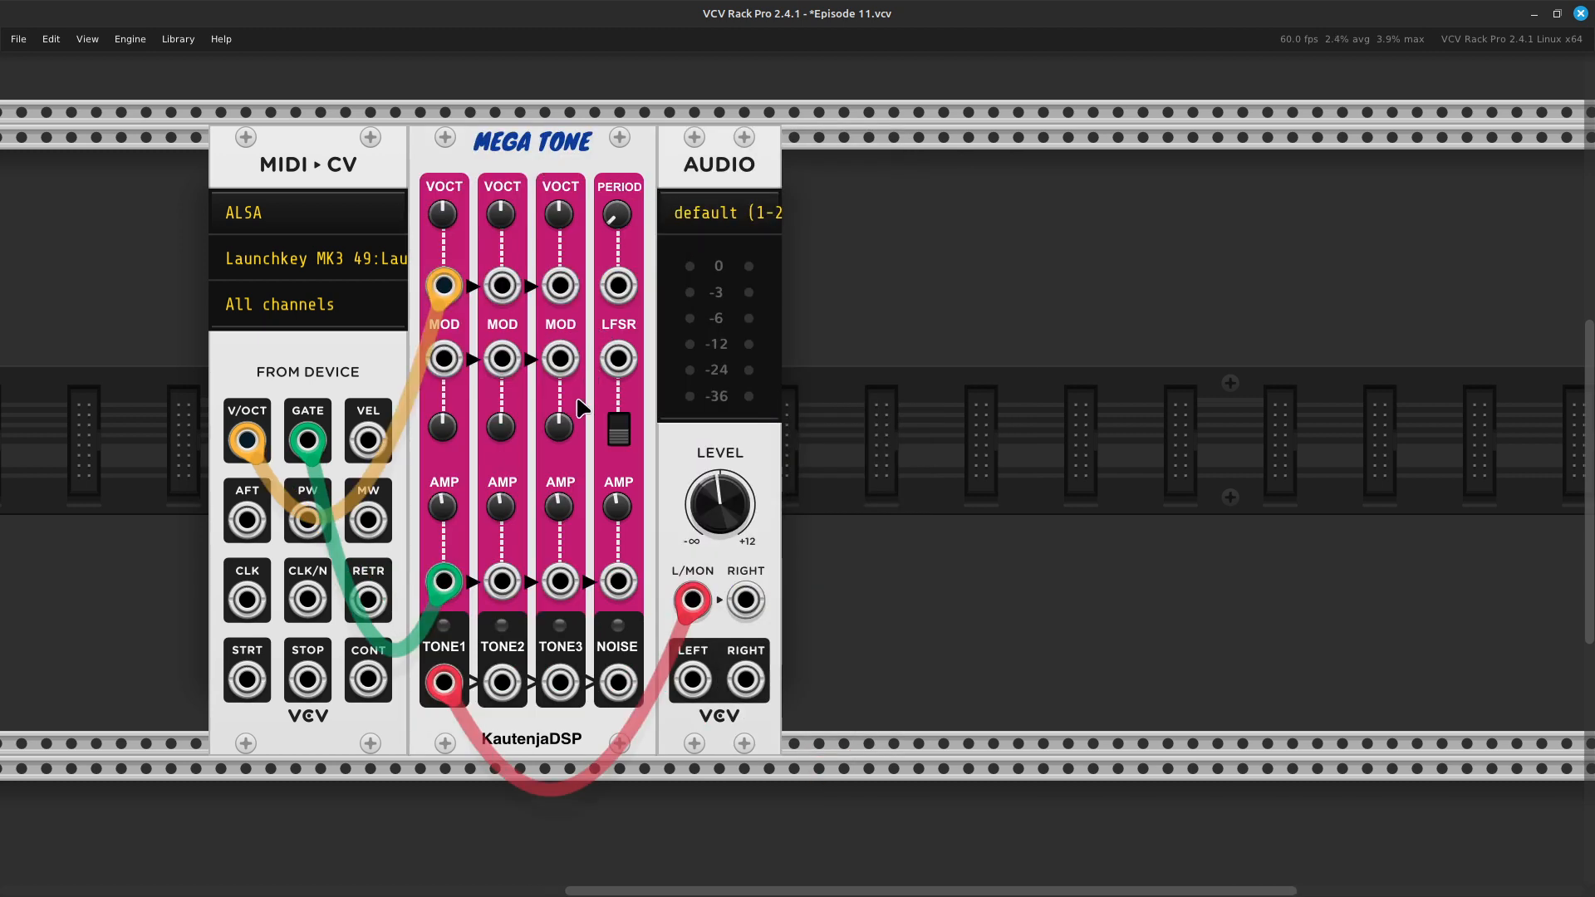
scroll(579, 403, "left", 2)
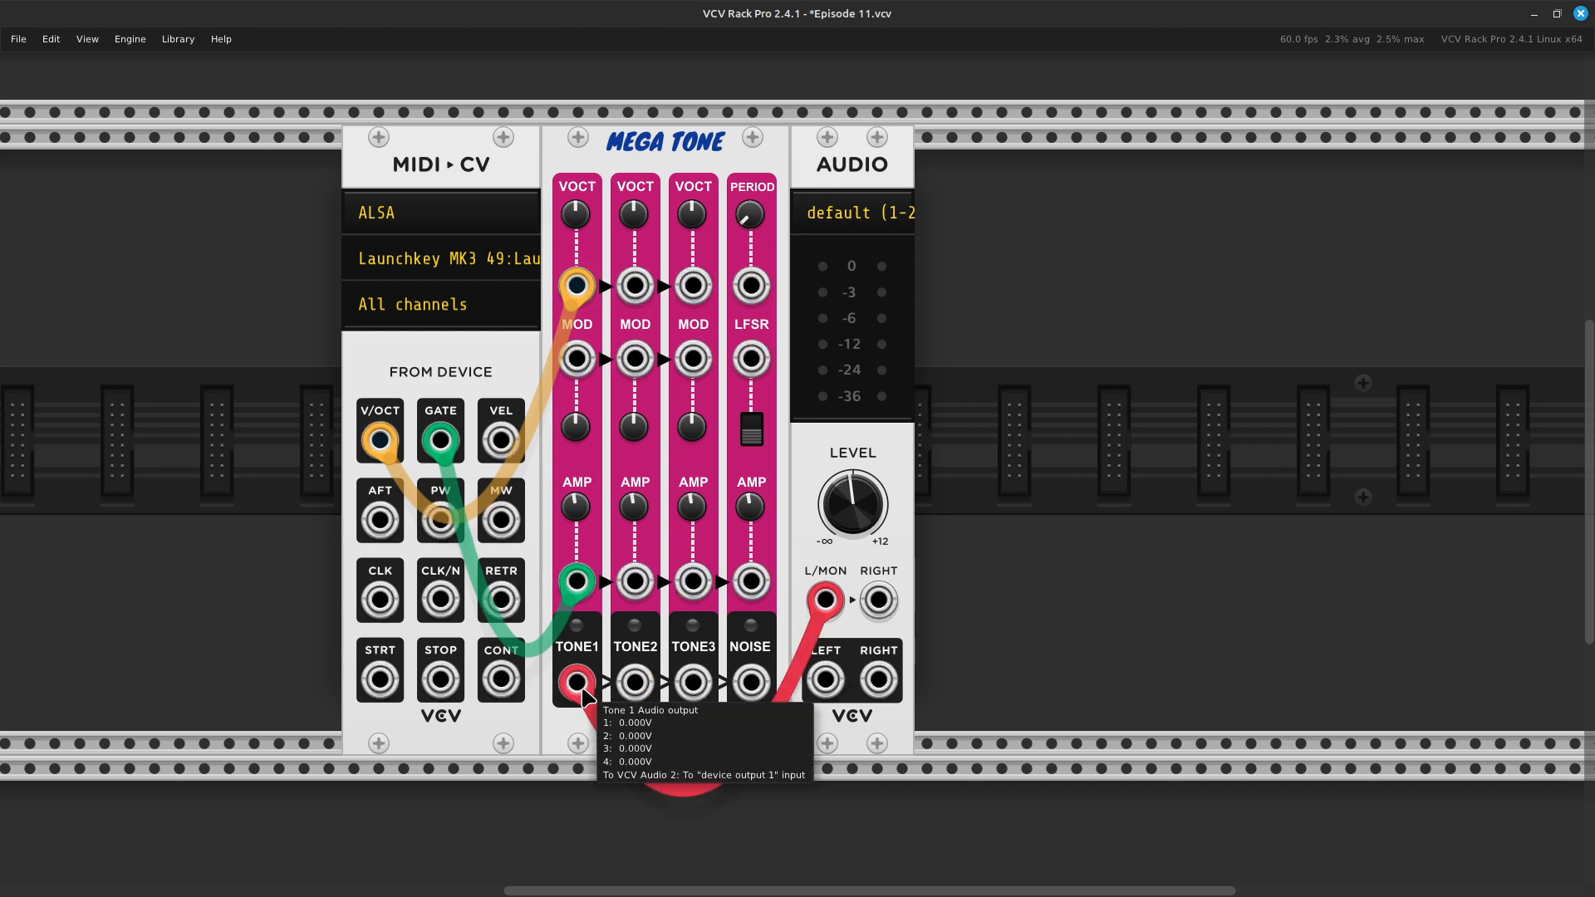
- Move the audio output cable from TONE1 to the TONE2 output, and lower Tone 1's base frequency
left_click_drag(577, 683, 635, 683)
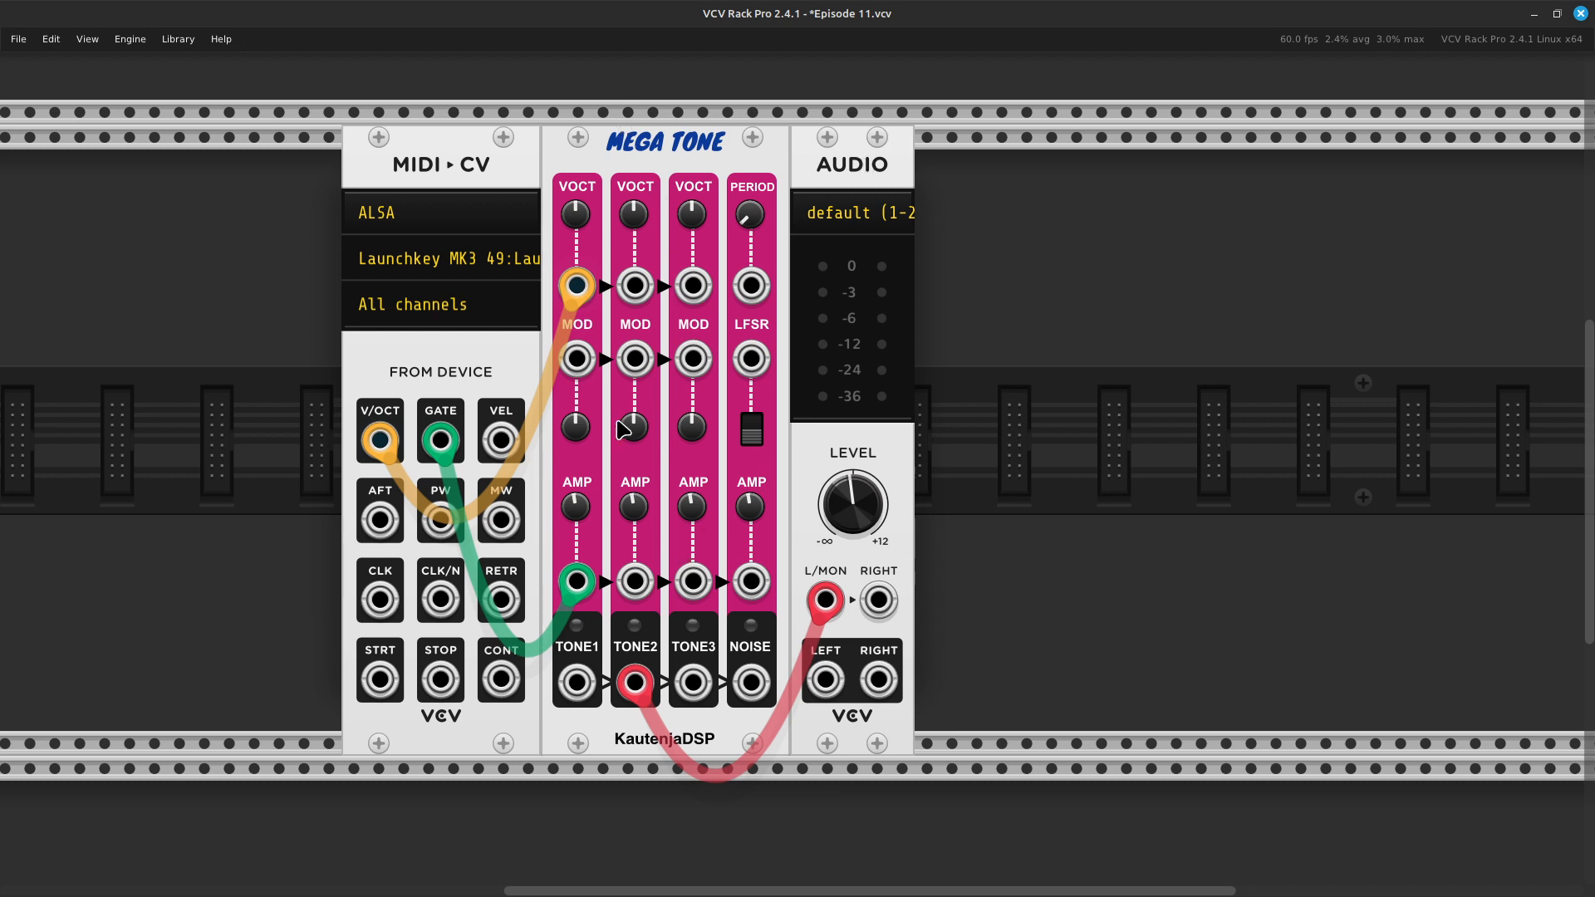
mouse_move(573, 303)
right_click(568, 218)
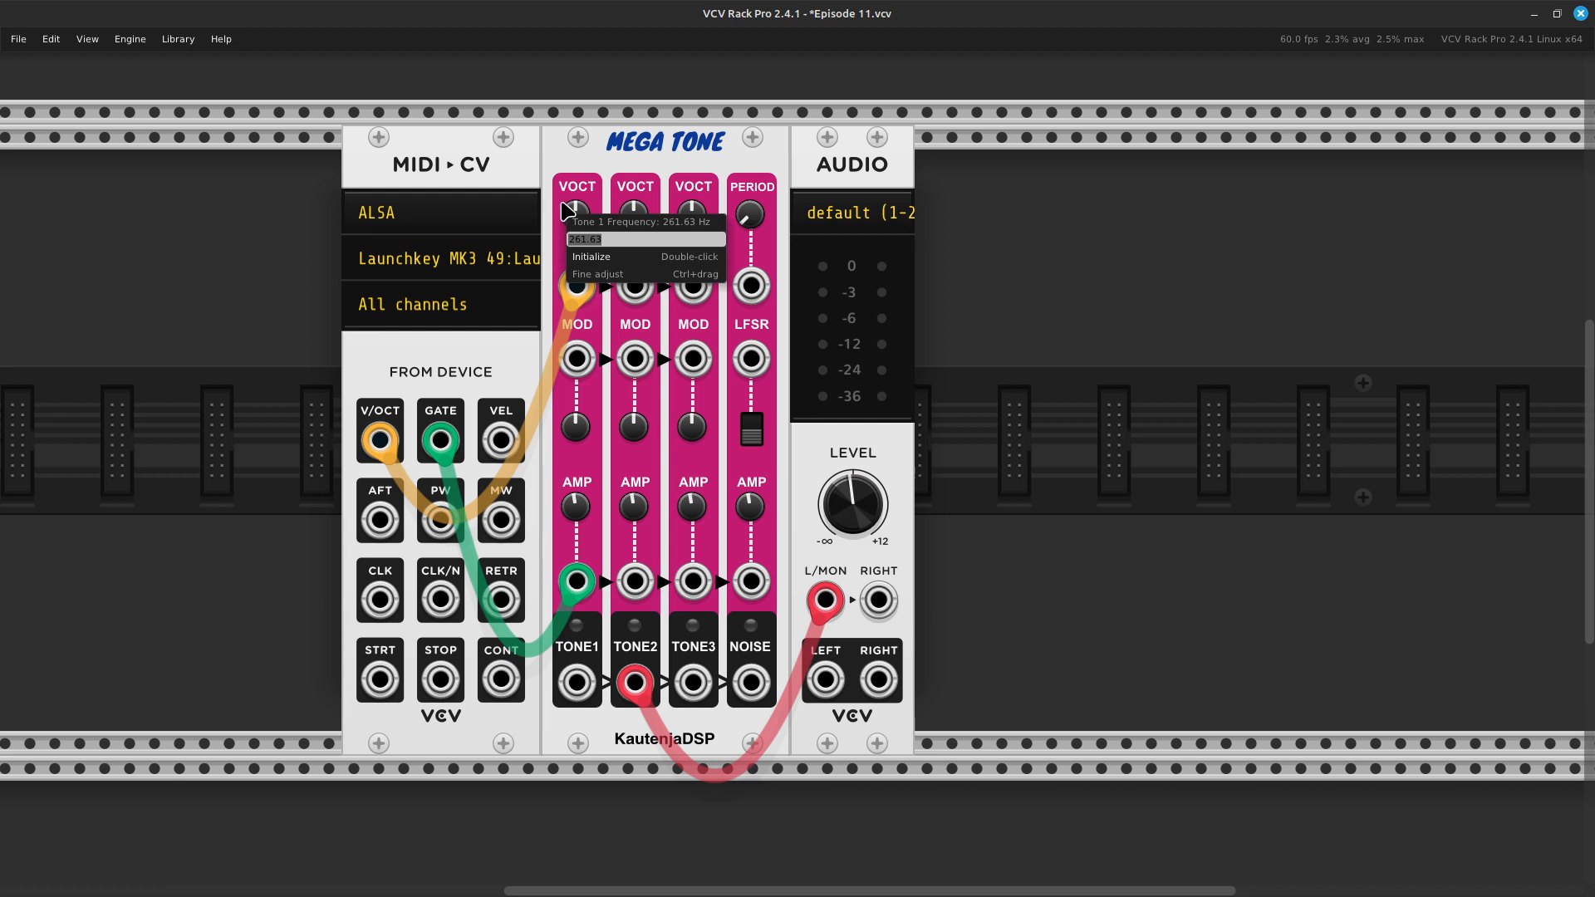
key("Right")
key("Return")
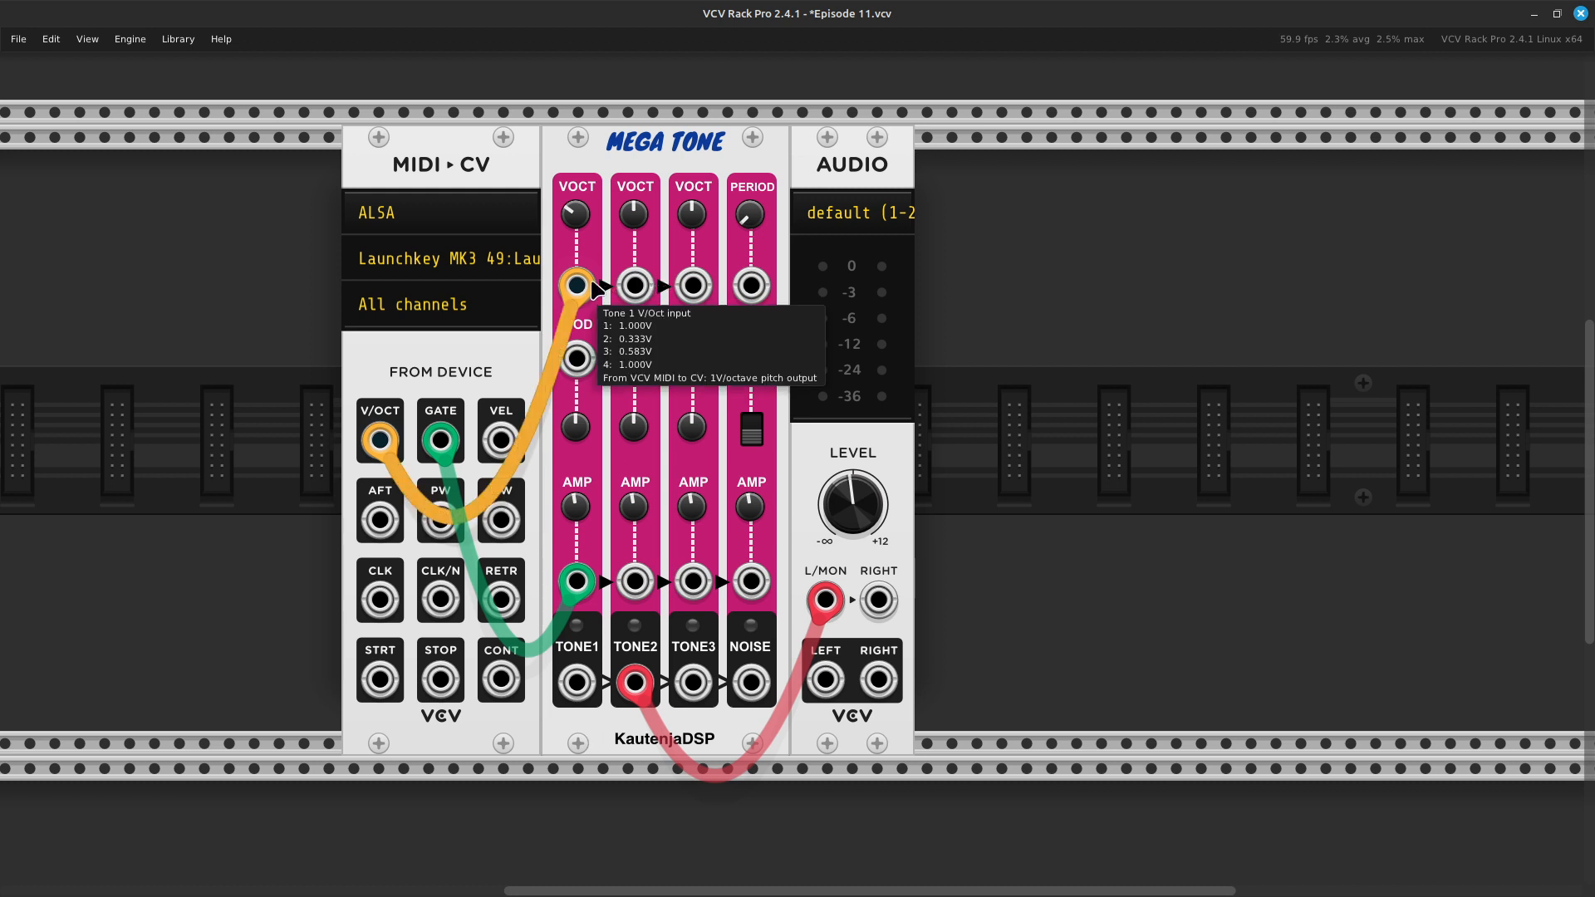
- Move the pitch cable from Tone 1's to Tone 2's V/OCT input, and unplug it
left_click_drag(591, 276, 634, 280)
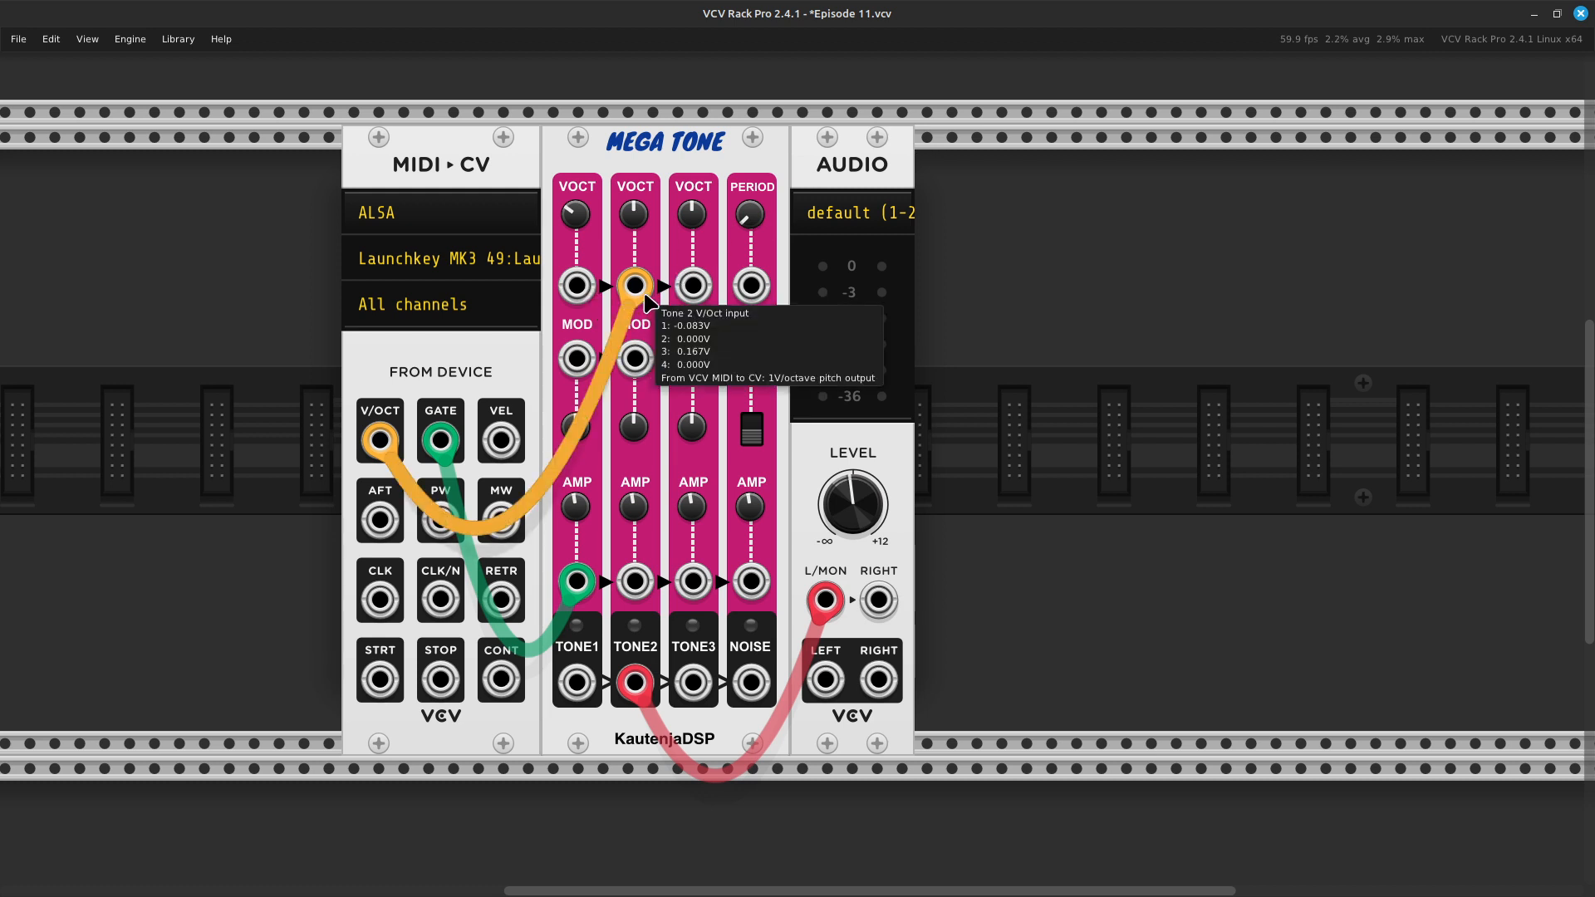
left_click_drag(636, 289, 619, 296)
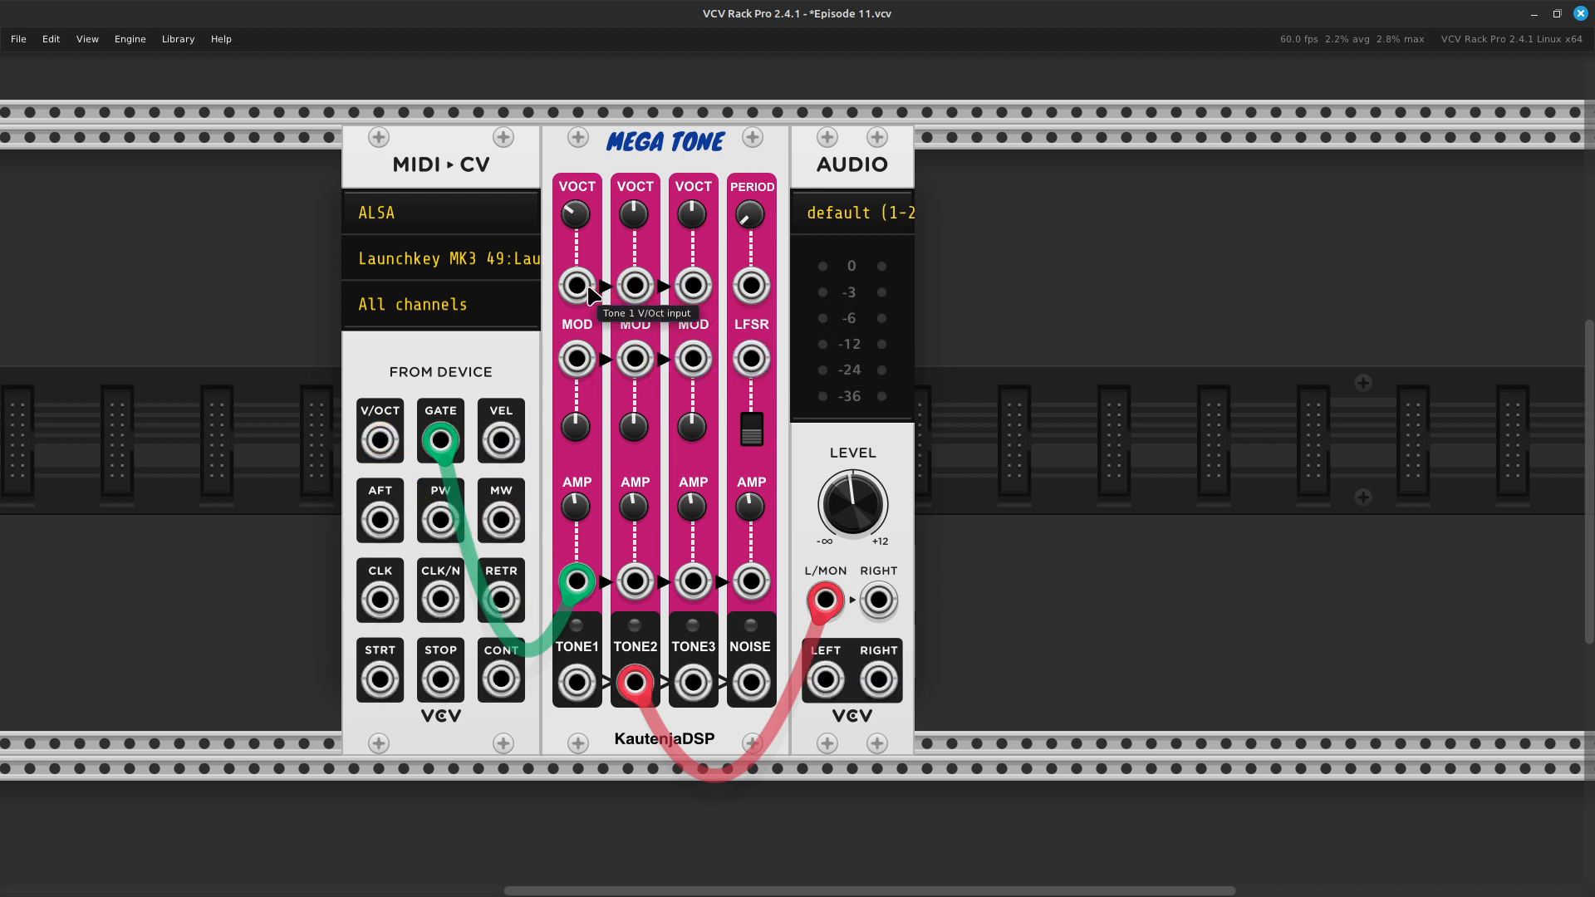
- Patch a new yellow cable from the MIDI V/OCT output to Tone 1's V/OCT input
right_click(388, 441)
left_click(404, 511)
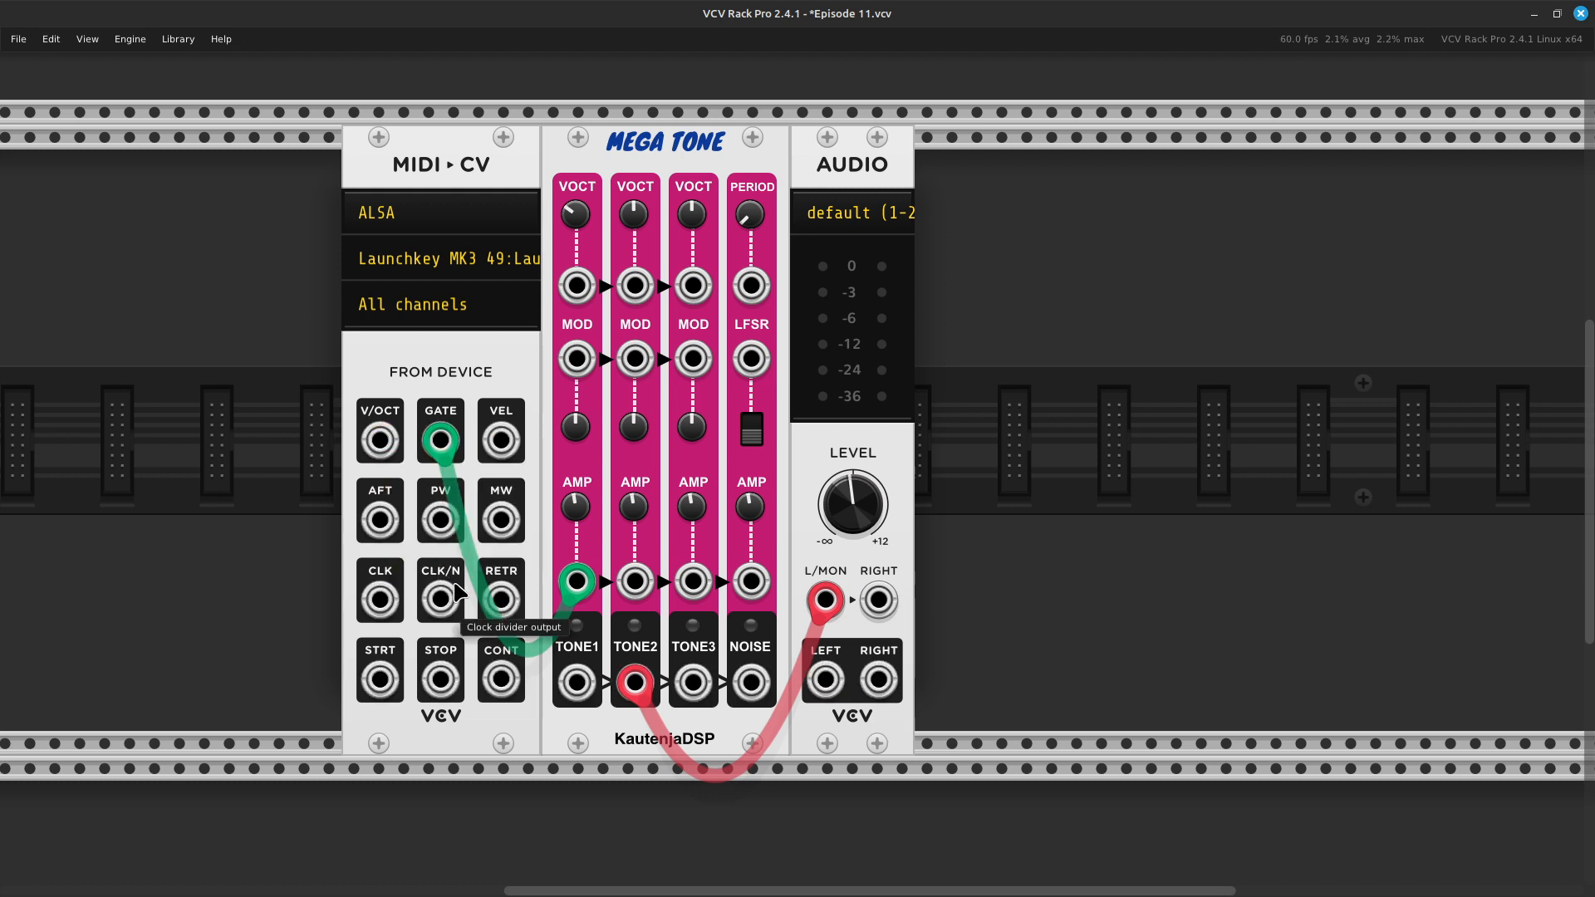
right_click(380, 449)
left_click(406, 514)
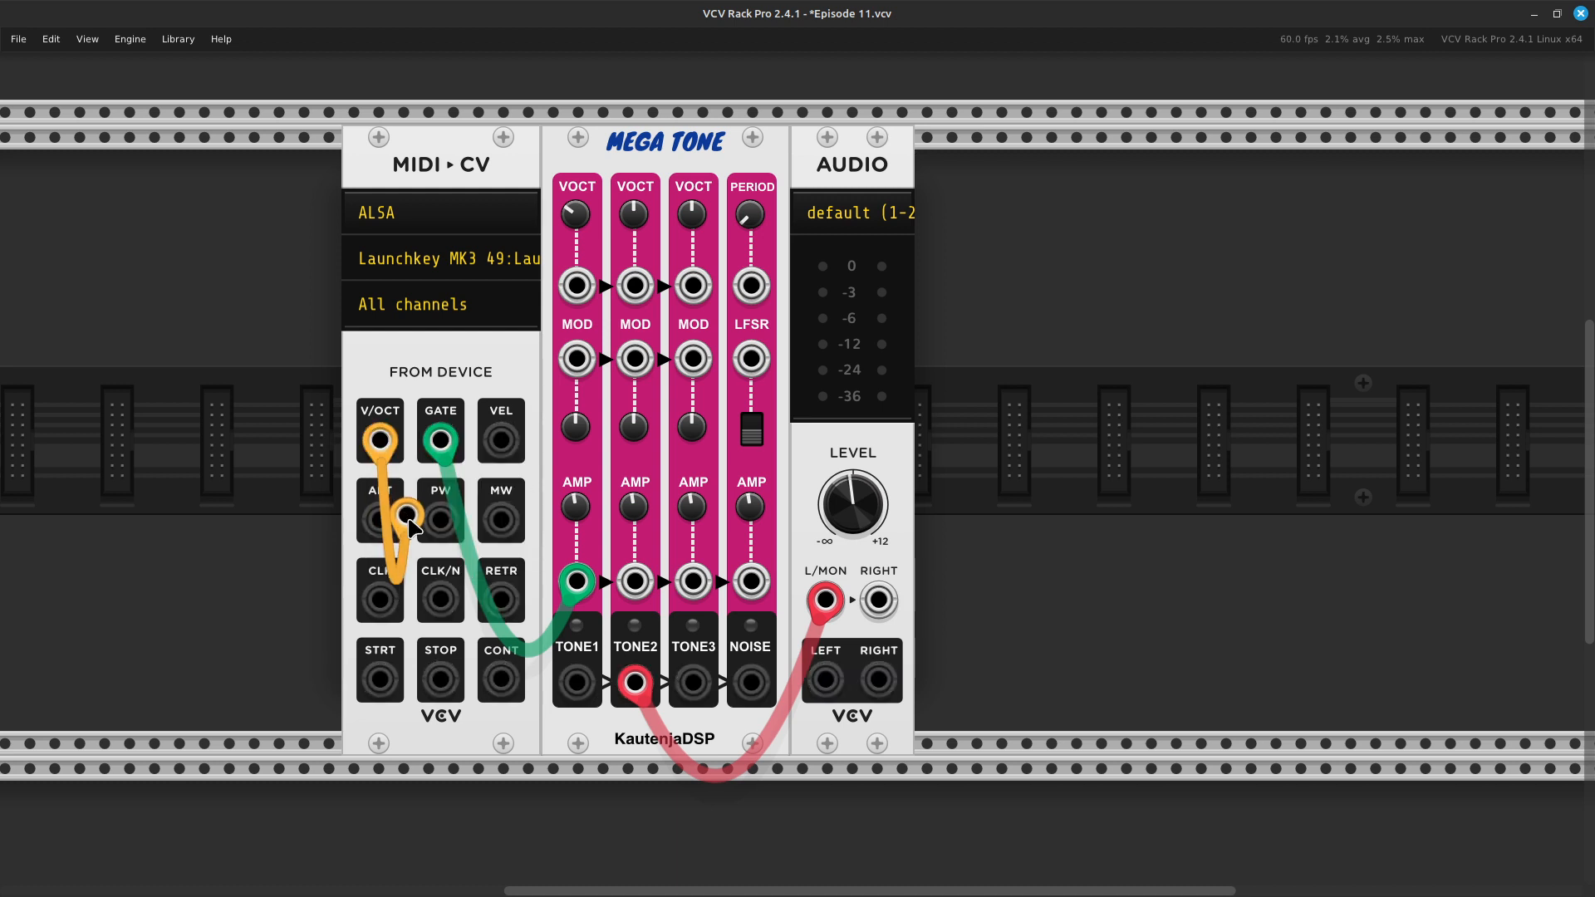
left_click(573, 283)
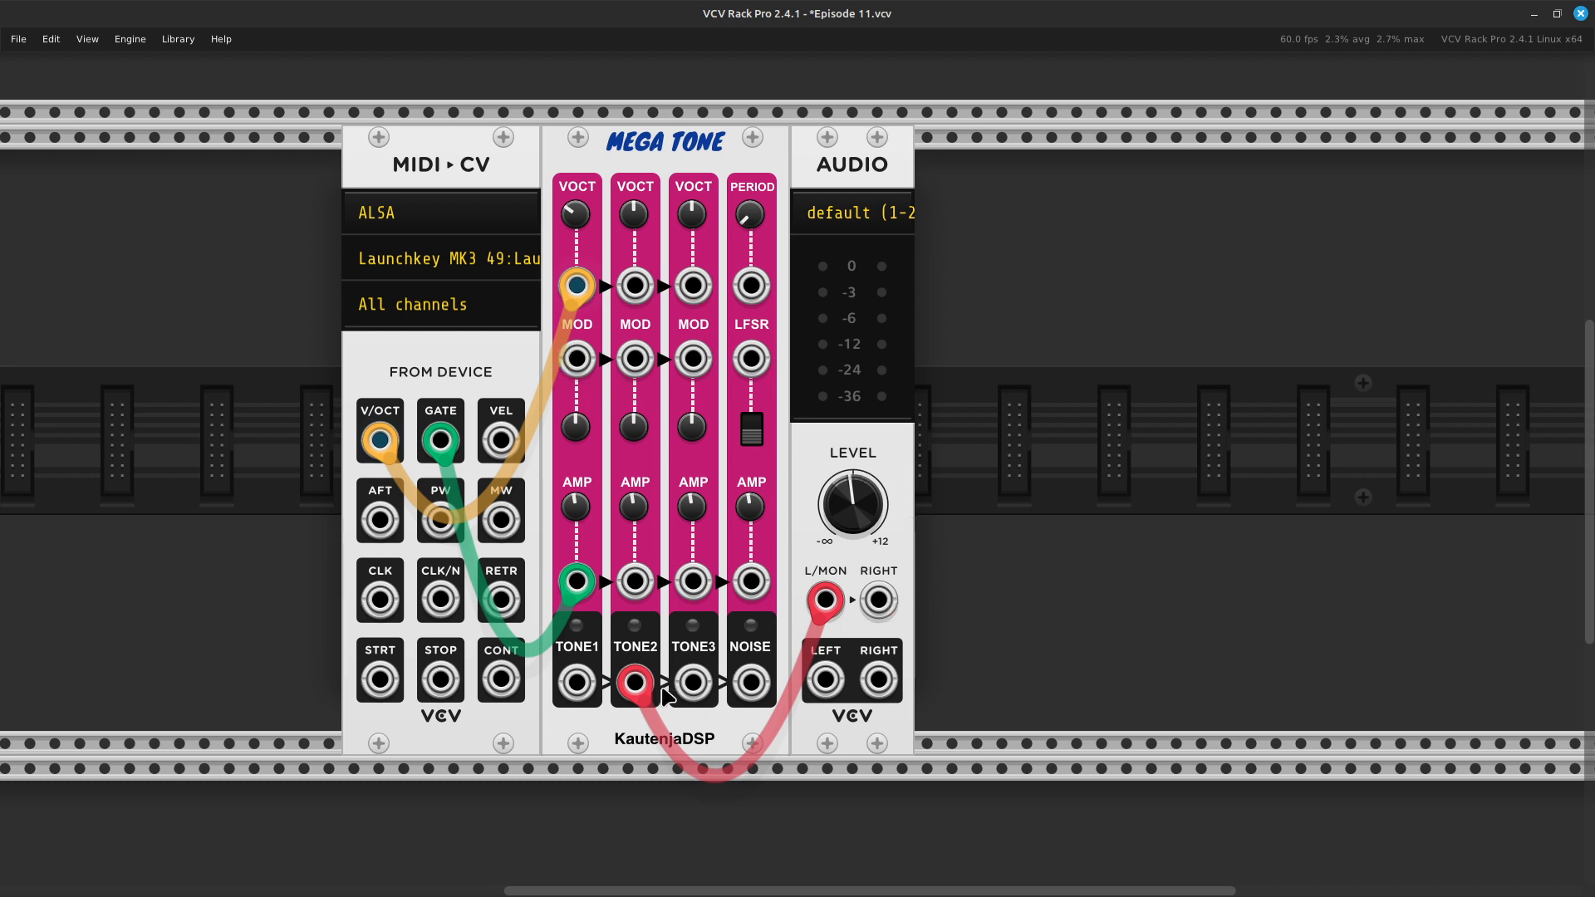
- Review the MIDI to CV module's settings, including the pitch bend range, CLK/N divider and polyphony channels
right_click(437, 385)
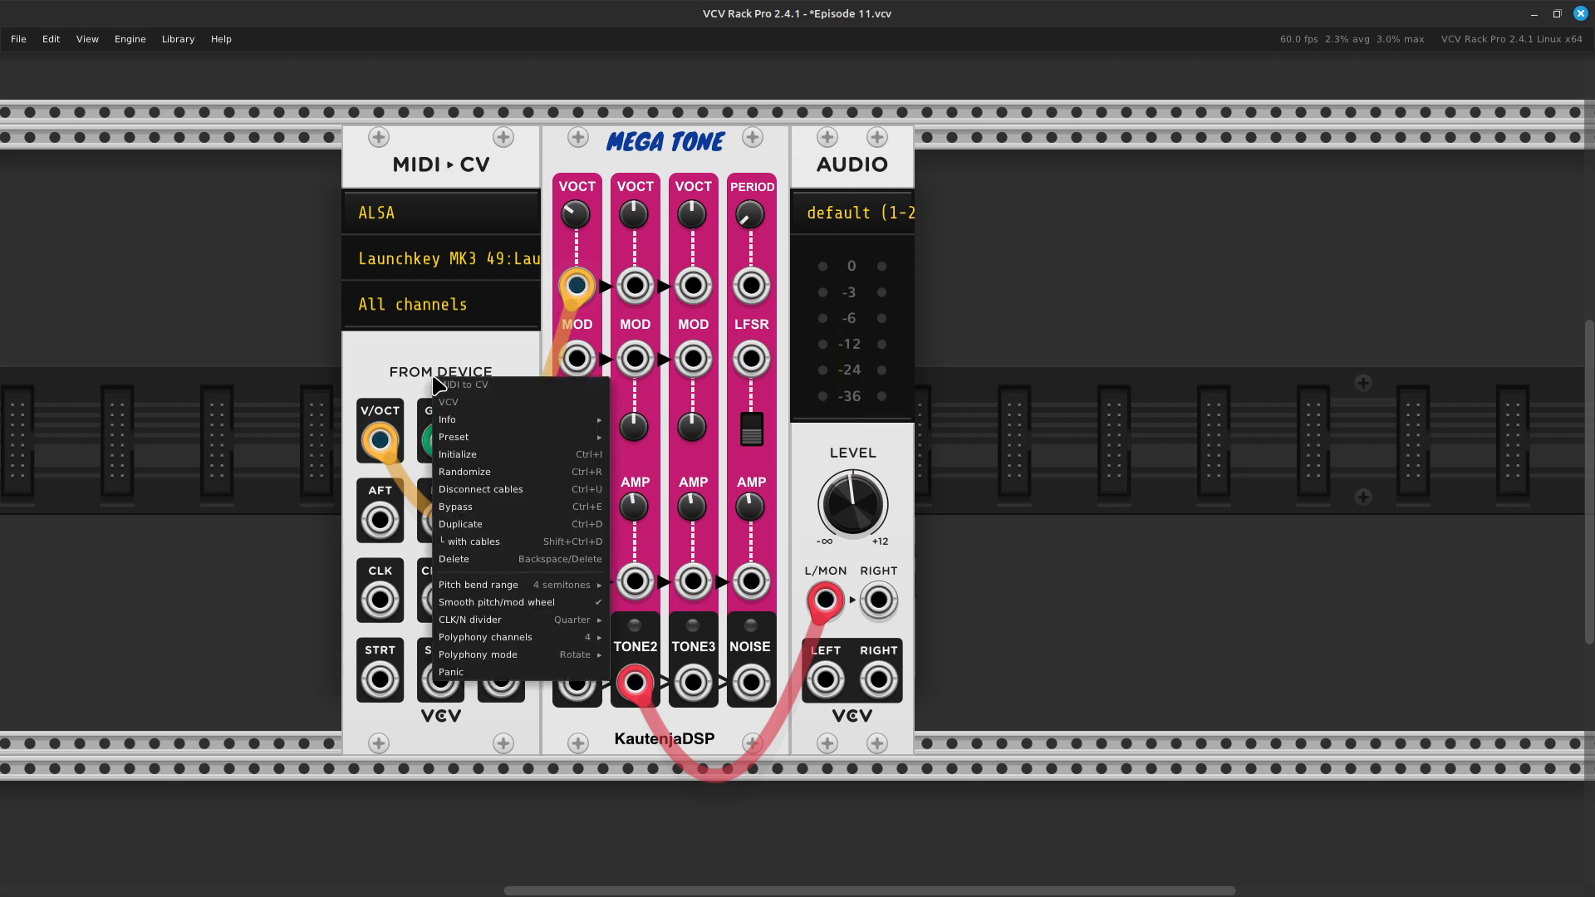
mouse_move(517, 589)
mouse_move(523, 635)
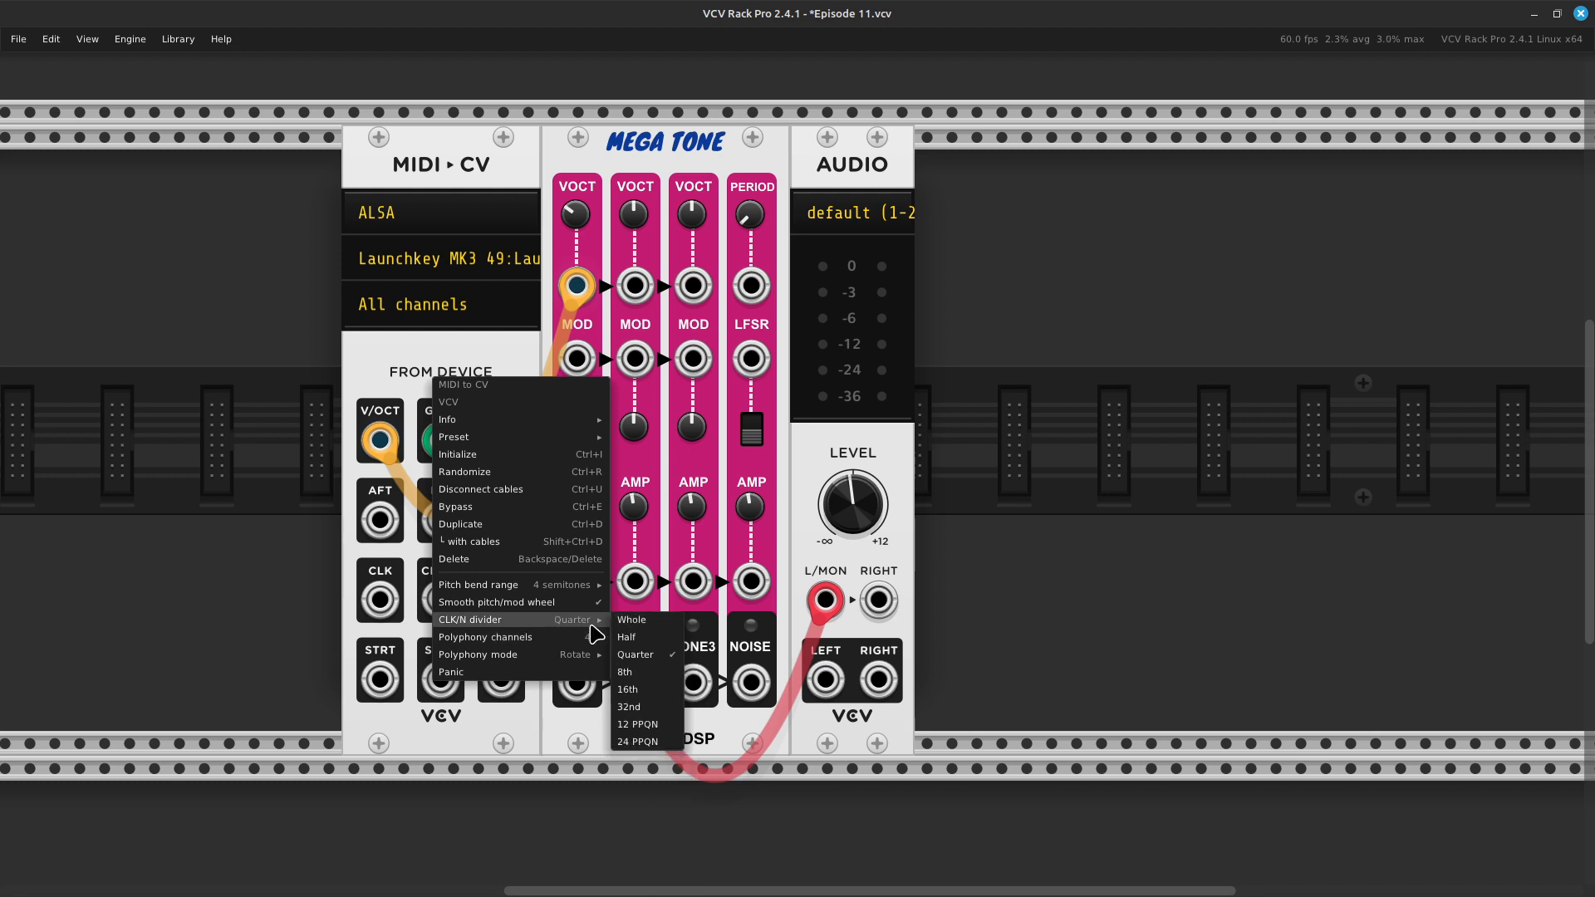
mouse_move(574, 626)
left_click(581, 169)
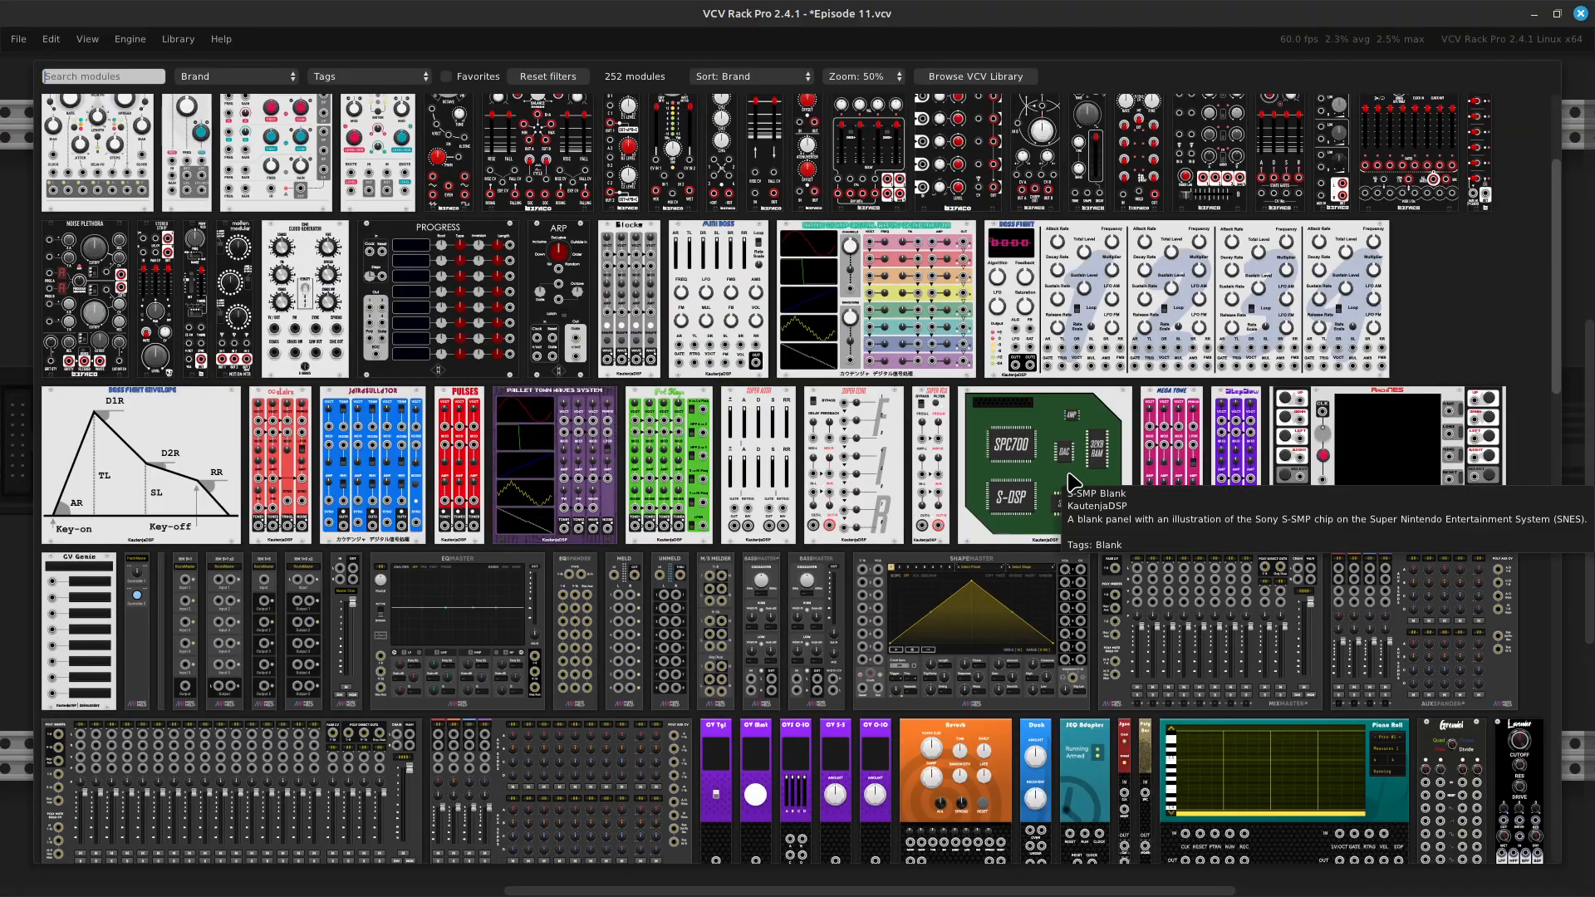
- Search the module library for "mixer" and close it without adding a module
right_click(1074, 482)
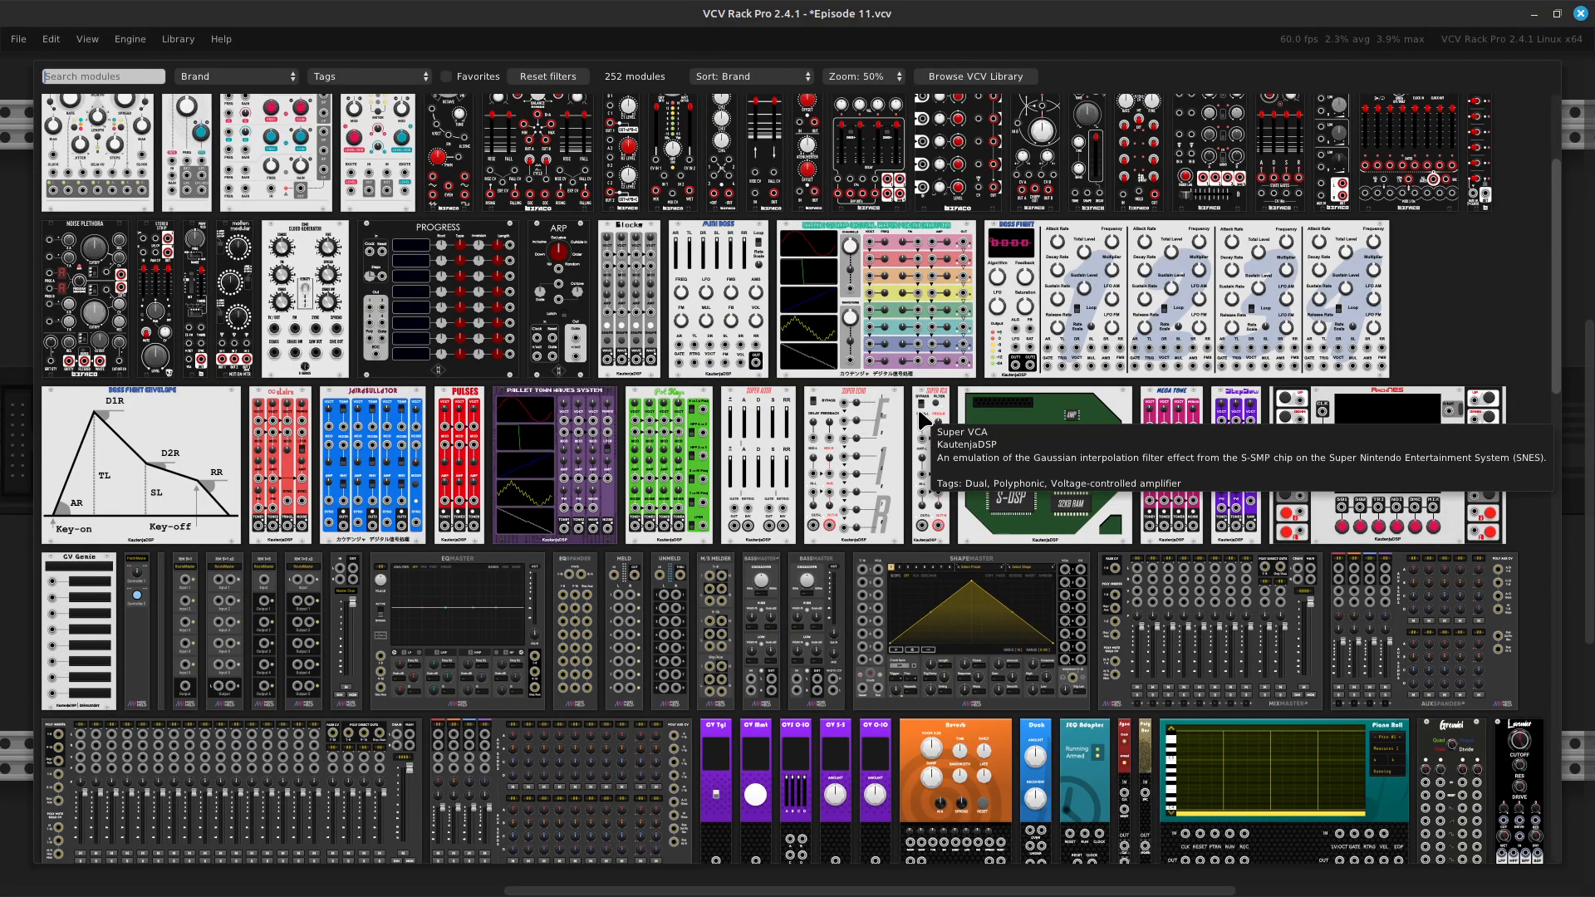
type("mixer")
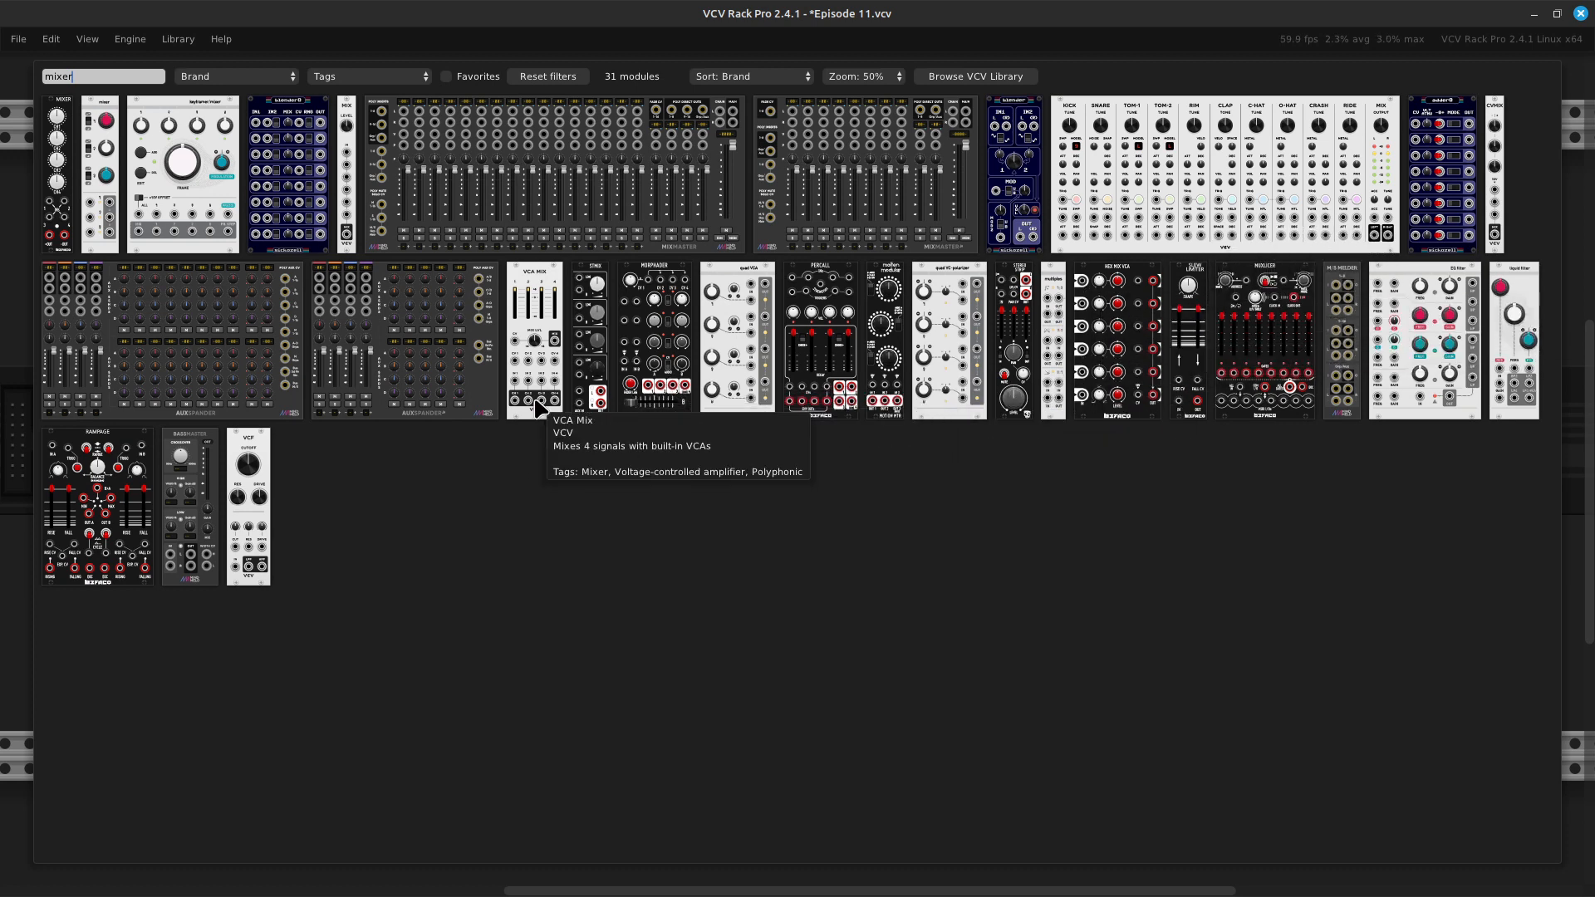
left_click(658, 587)
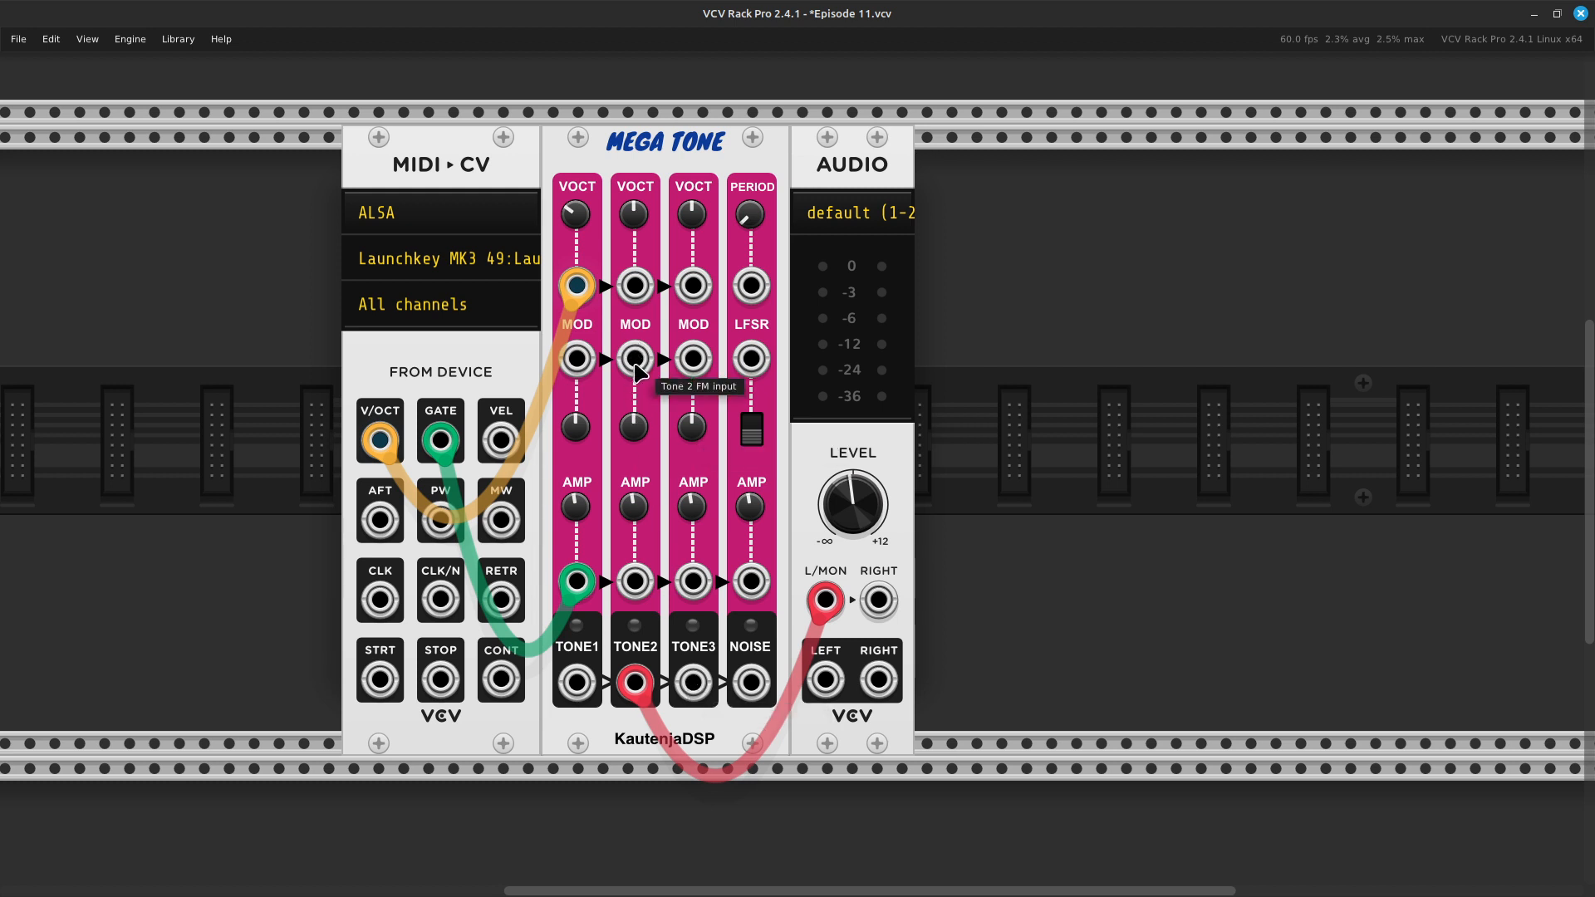
- Patch a yellow cable from the TONE3 output to Tone 2's MOD (FM) input
right_click(693, 686)
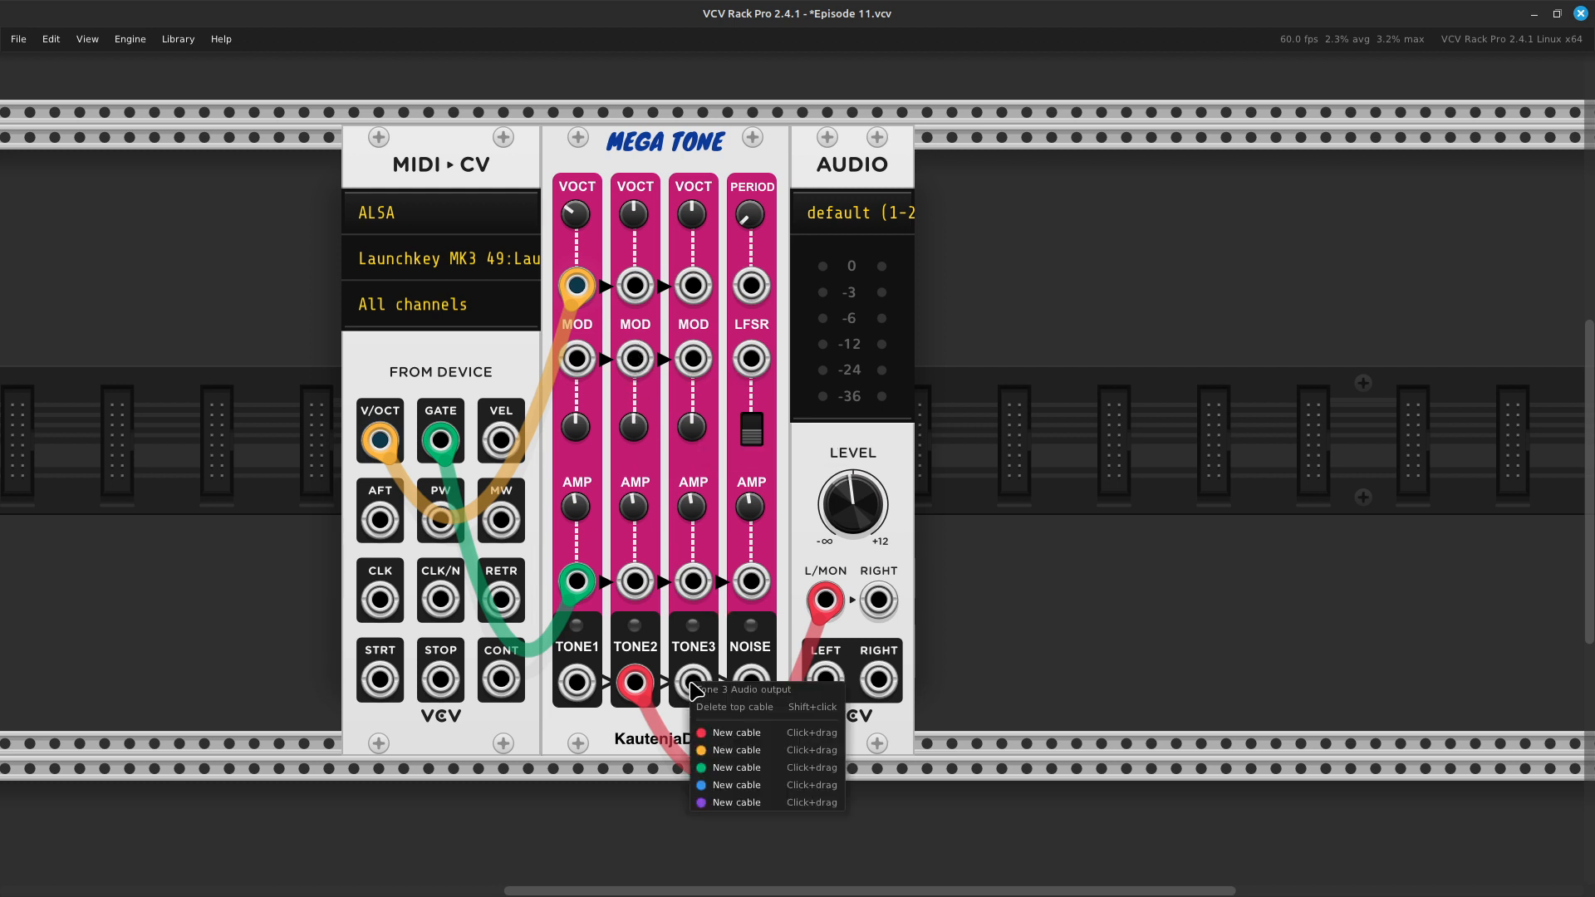
left_click(722, 750)
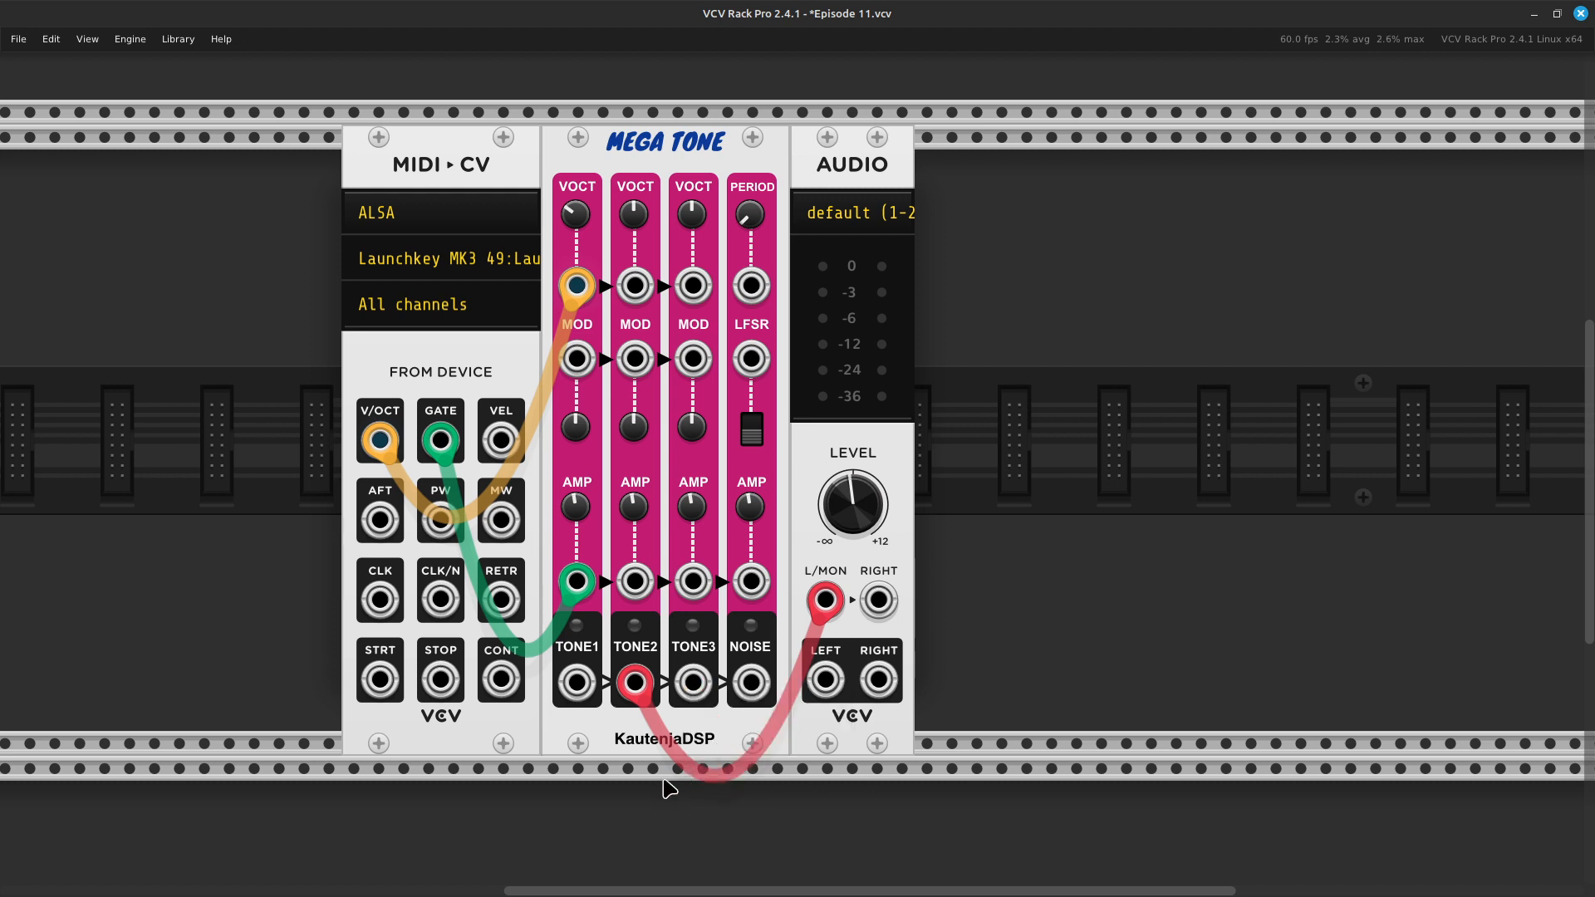
right_click(698, 688)
left_click_drag(714, 753, 638, 360)
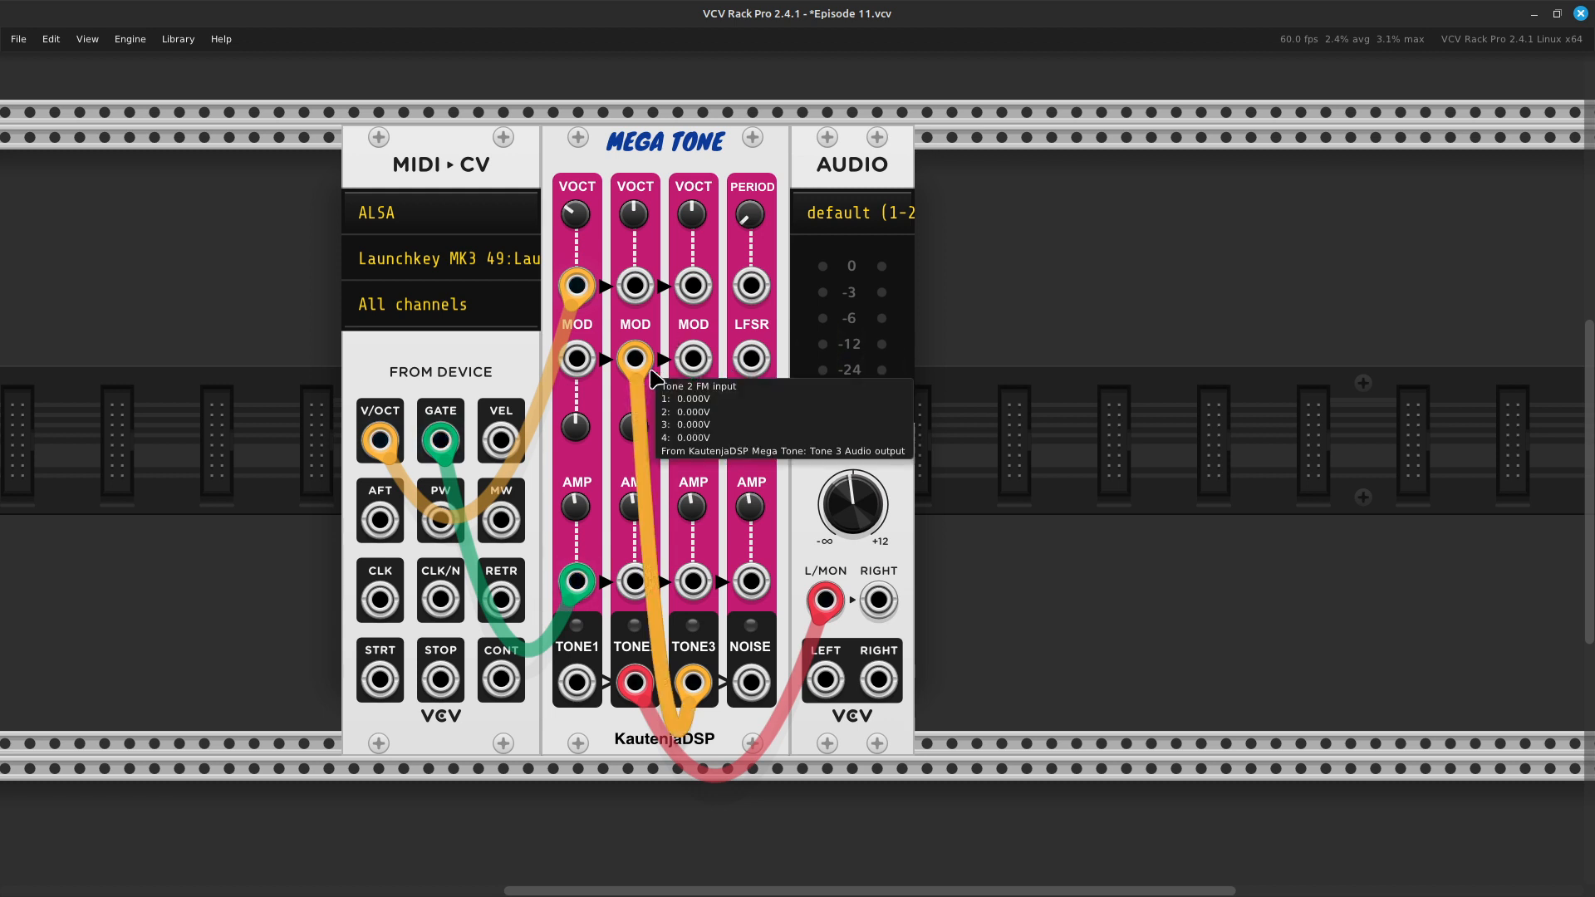
- Sweep Tone 2's FM attenuverter up to 1, down to -1, and back to about 0.01
mouse_move(633, 427)
left_mouse_down()
mouse_move(633, 392)
mouse_move(635, 453)
left_mouse_up()
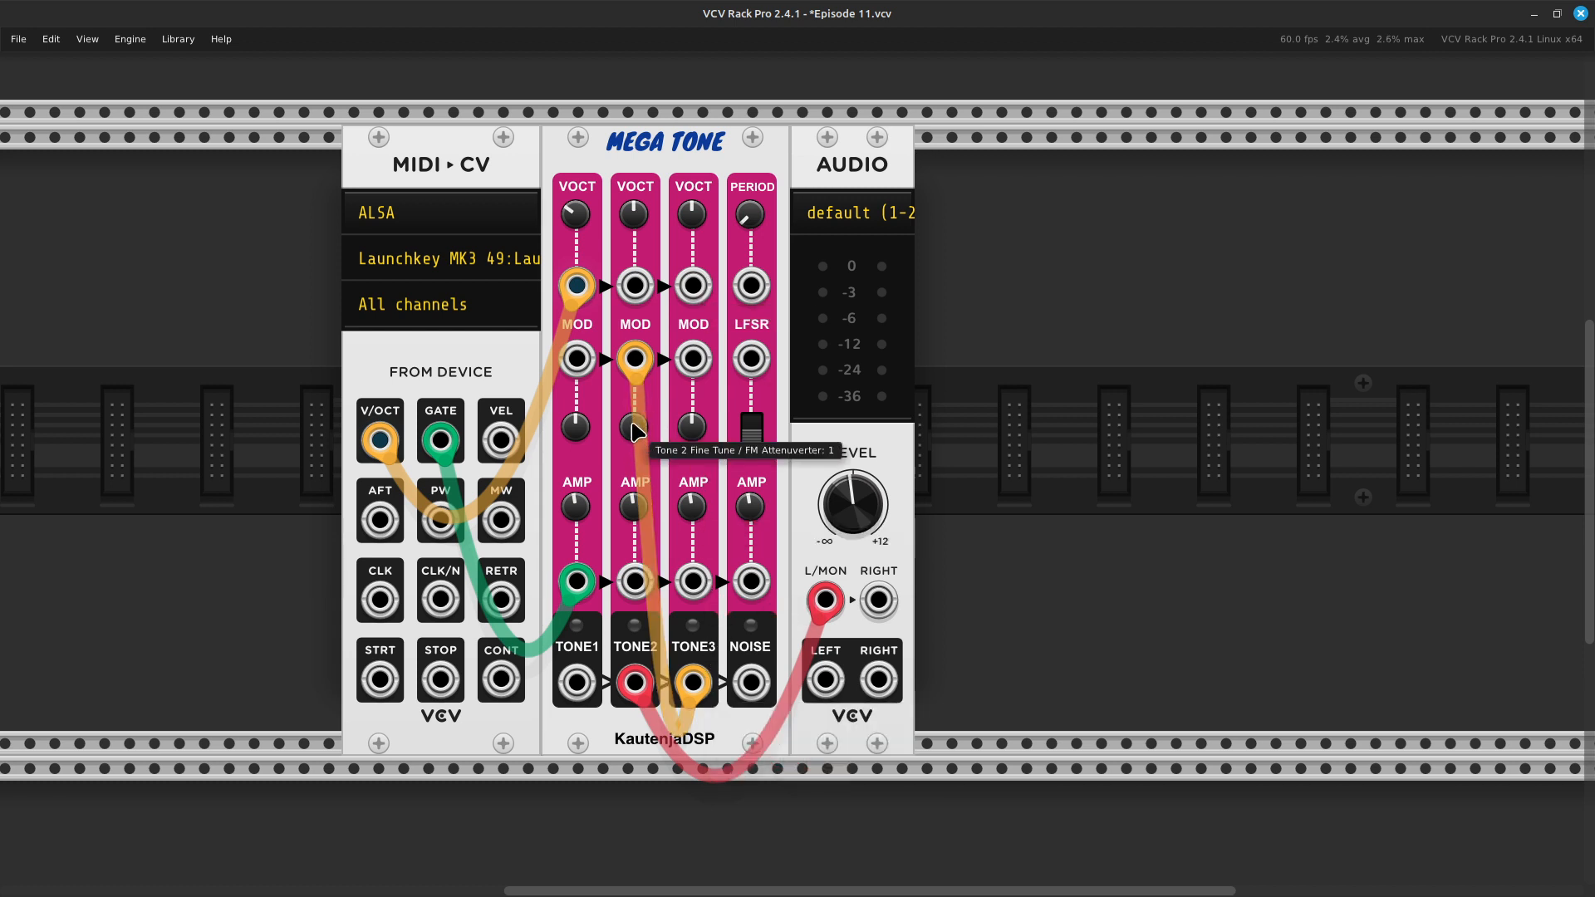
left_click_drag(636, 429, 636, 434)
left_click_drag(636, 428, 637, 523)
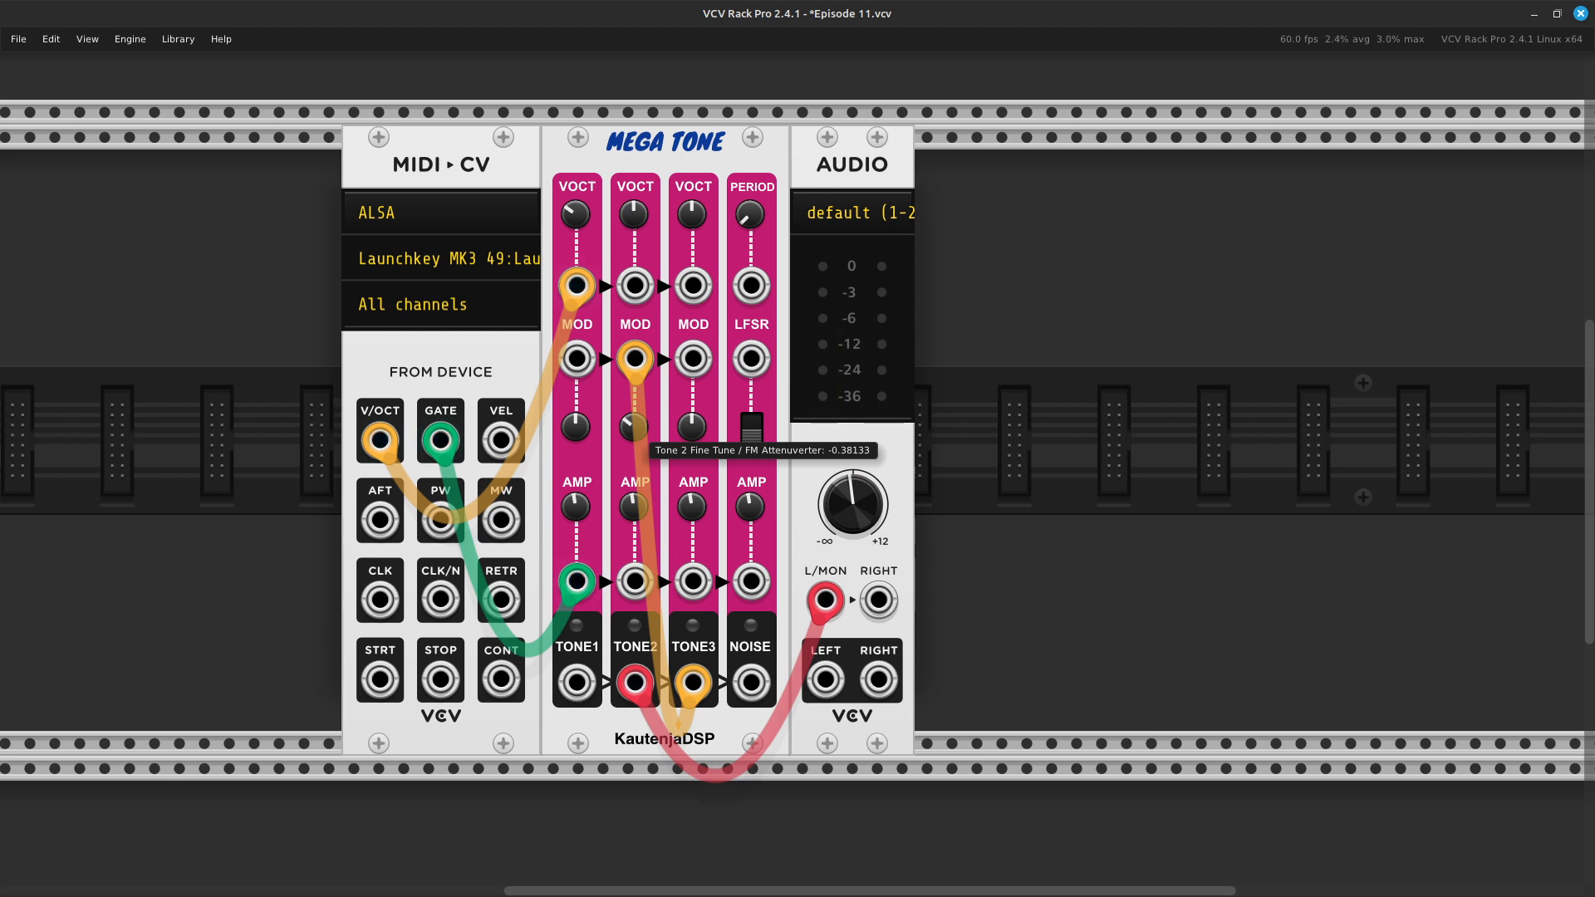
left_click_drag(636, 523, 636, 575)
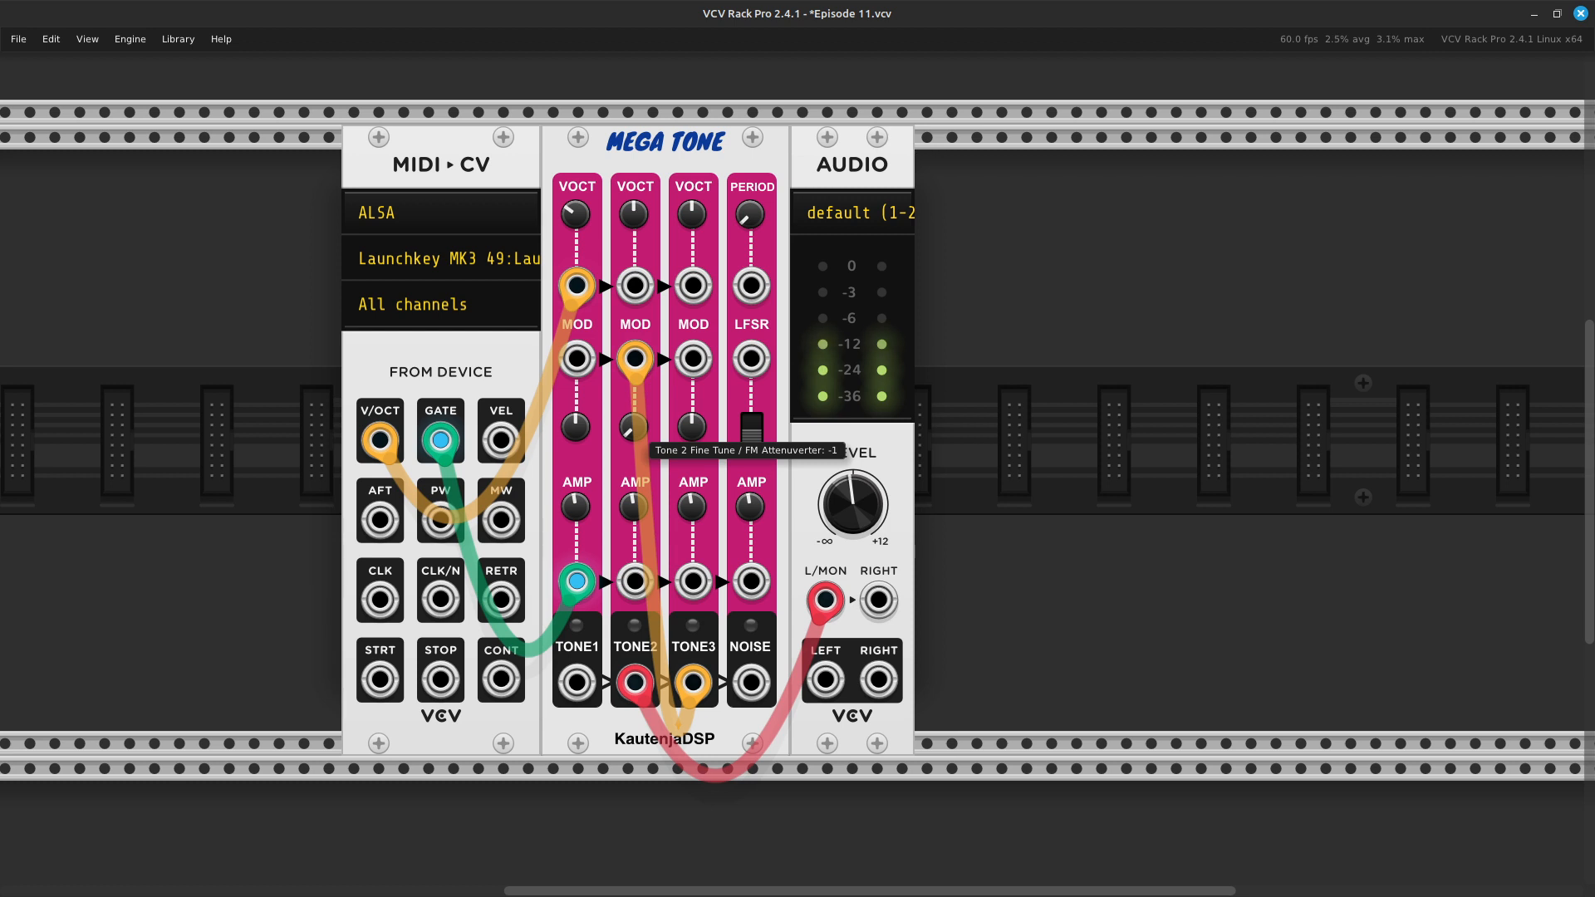
left_click_drag(636, 575, 636, 497)
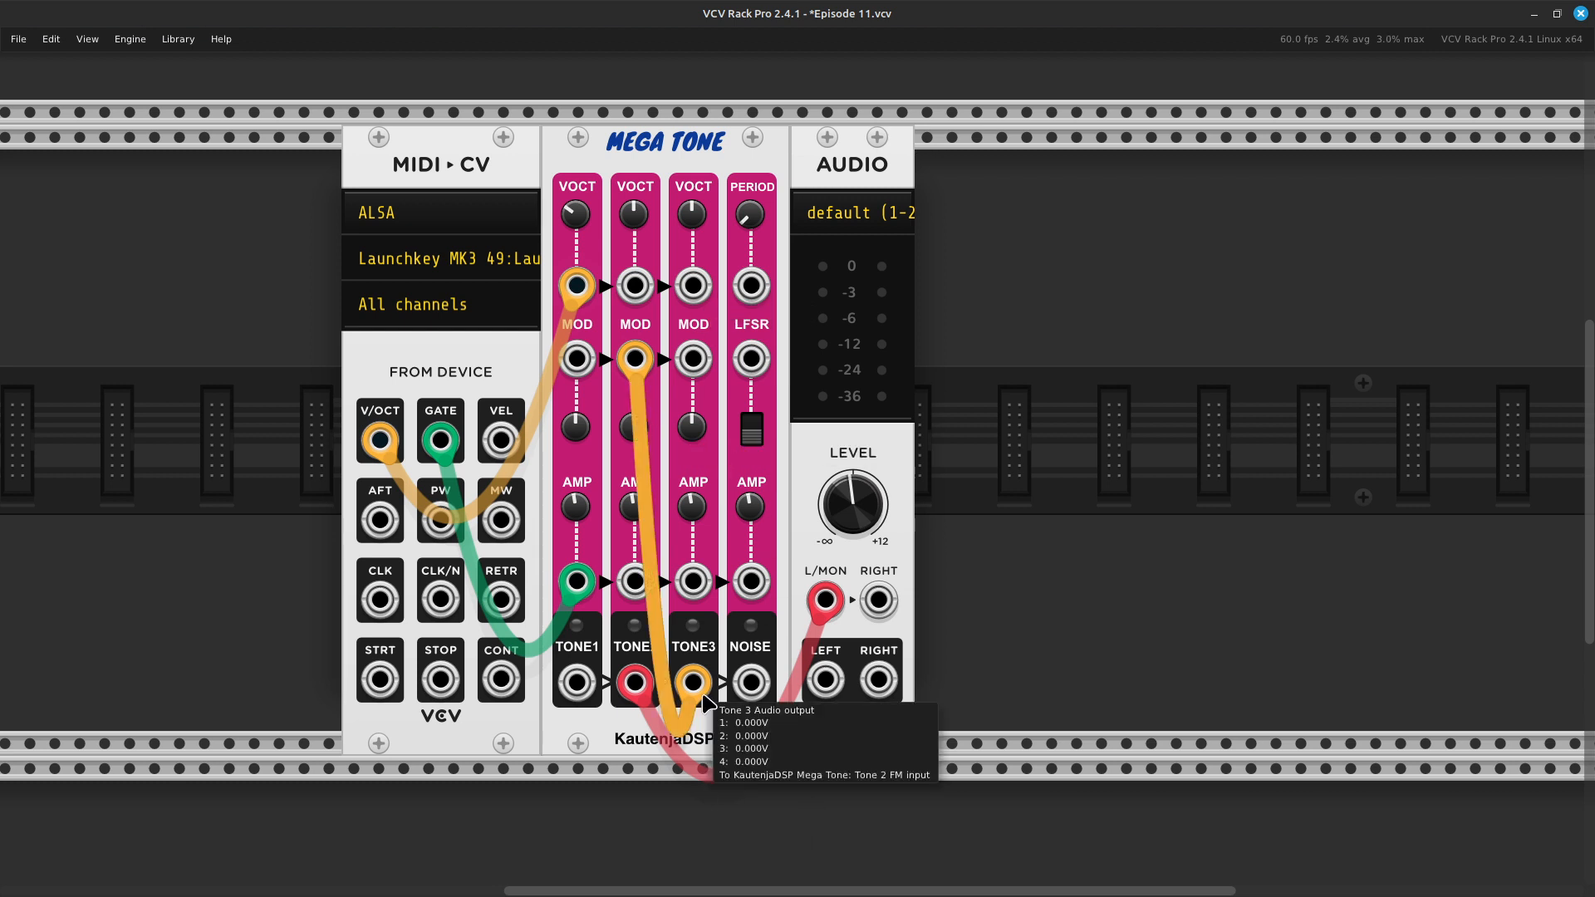
- Move the FM source cable from TONE3 to the NOISE output, and raise Tone 2's FM attenuverter to 1
left_click_drag(696, 684, 739, 681)
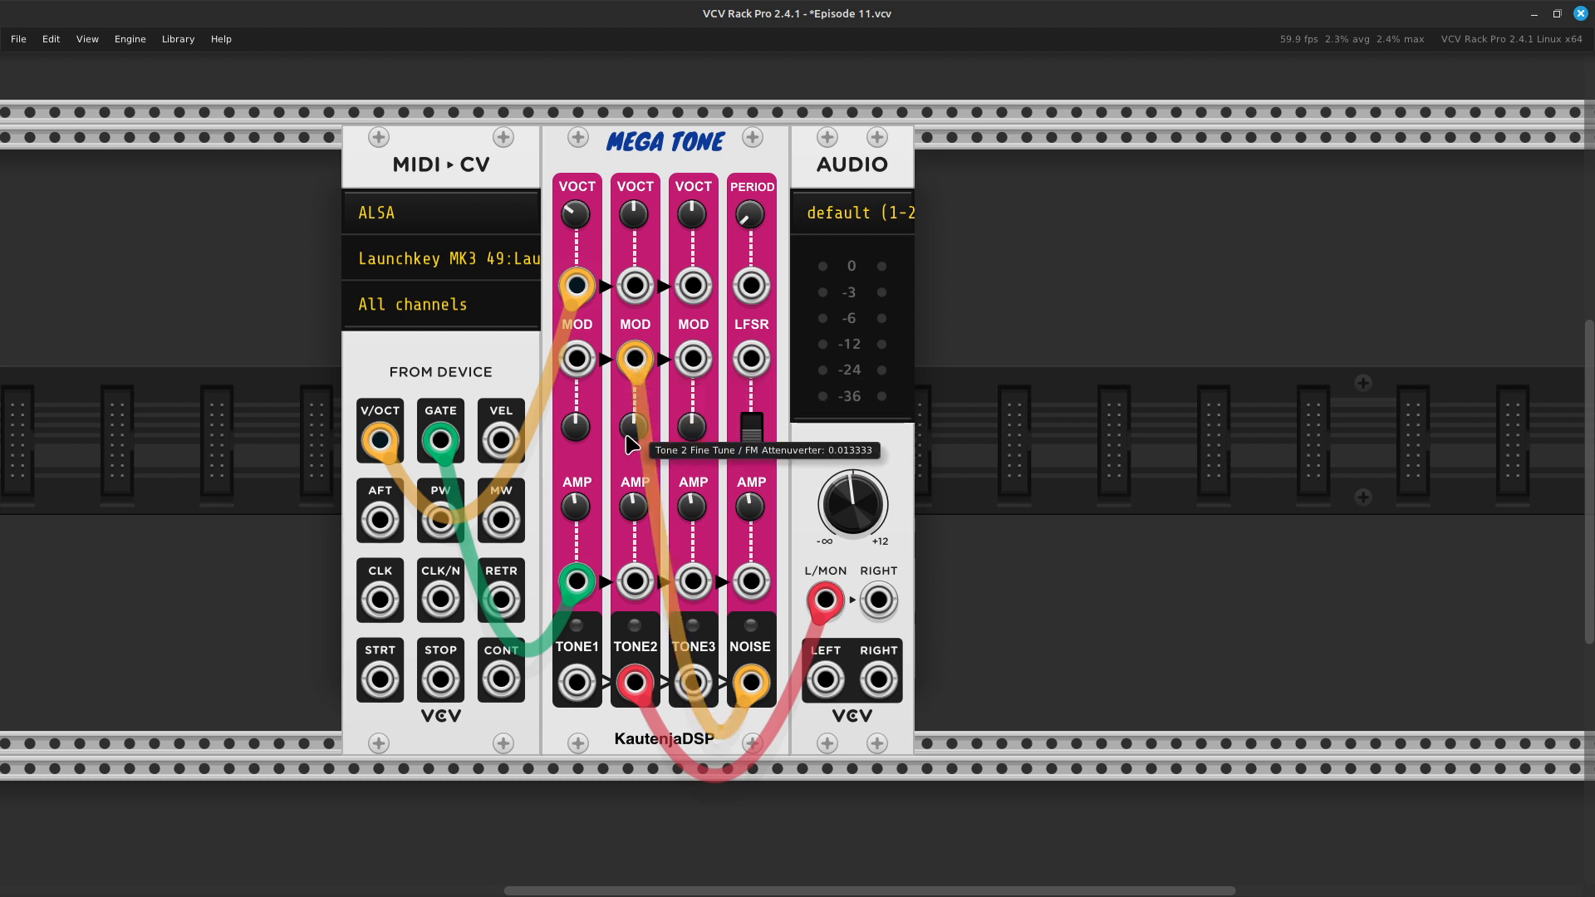
left_click_drag(634, 426, 633, 330)
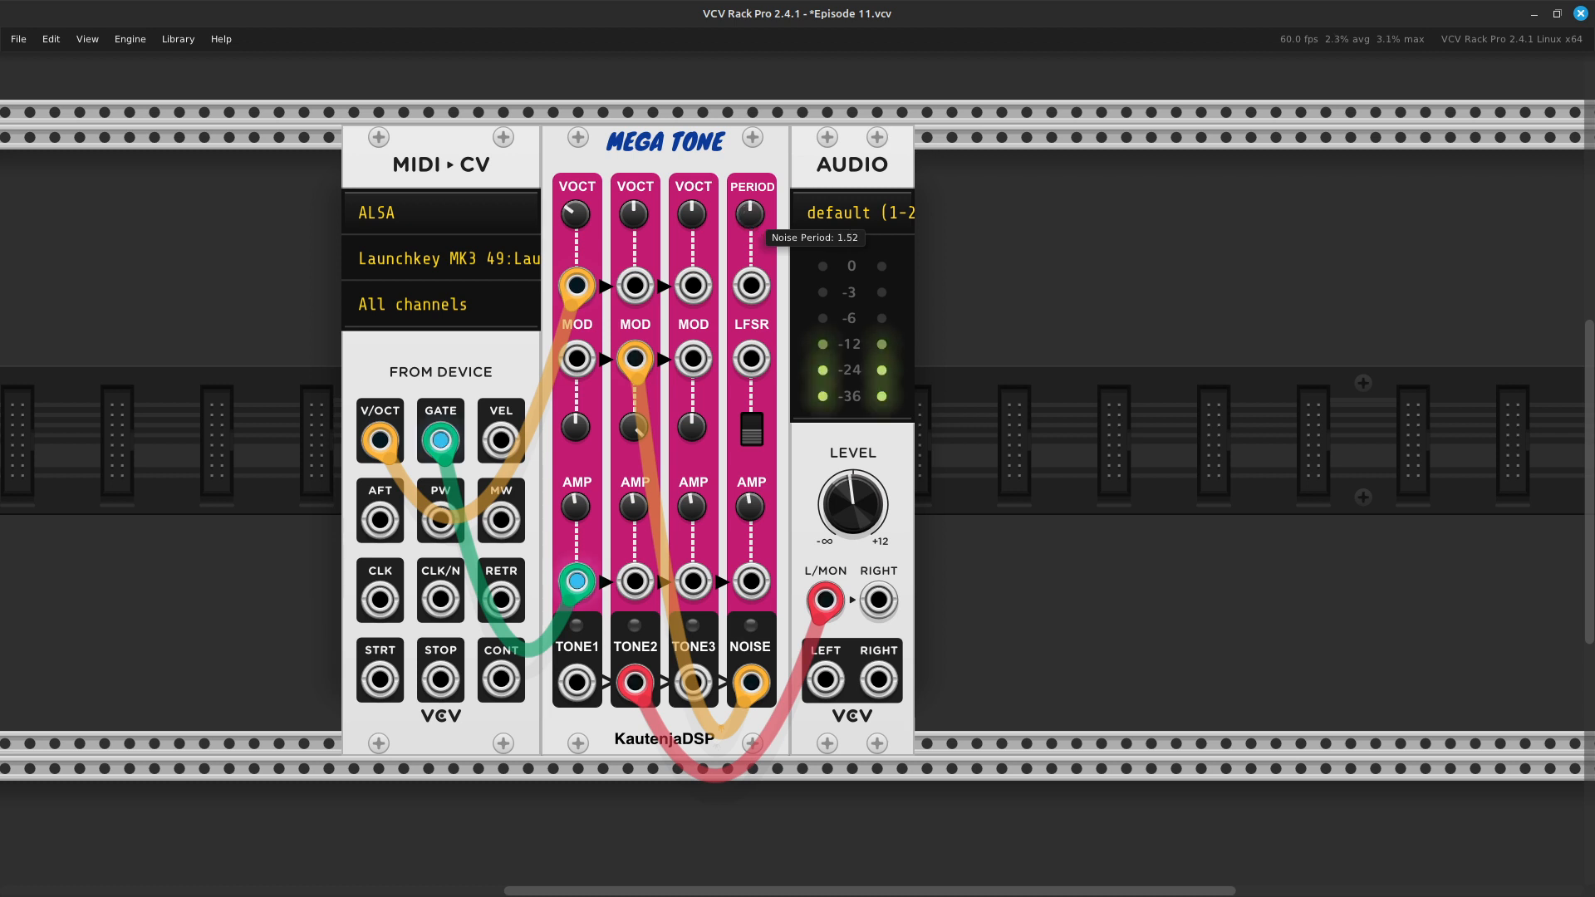
- Raise the Noise Period to just below its midpoint, and toggle the Linear Feedback Shift Register between on and off
left_click_drag(750, 215, 750, 220)
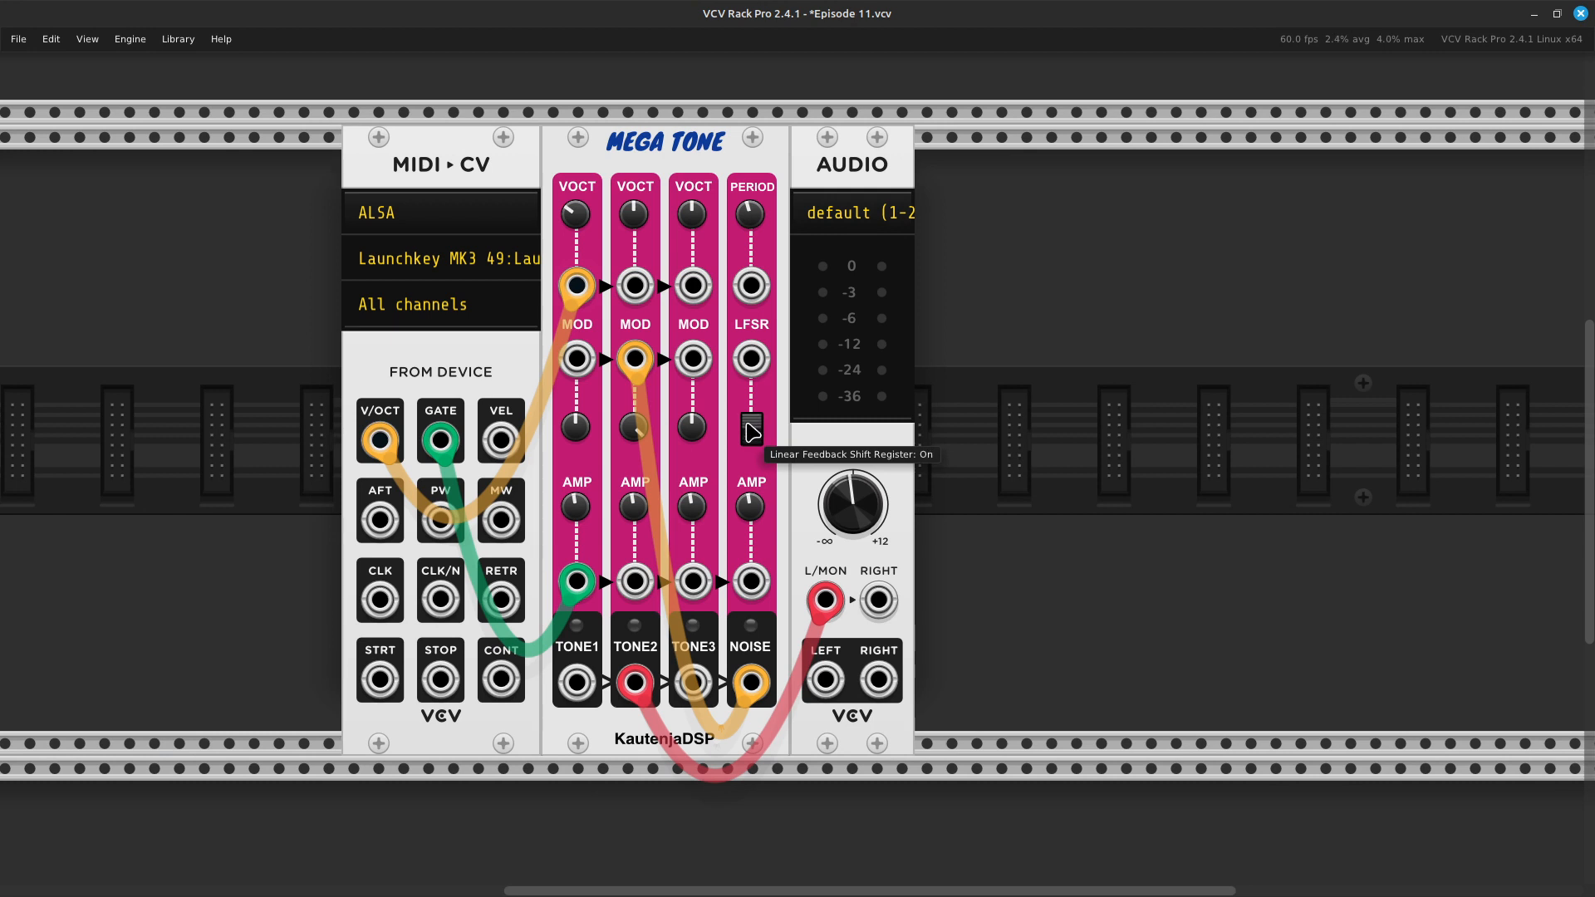
left_click(753, 434)
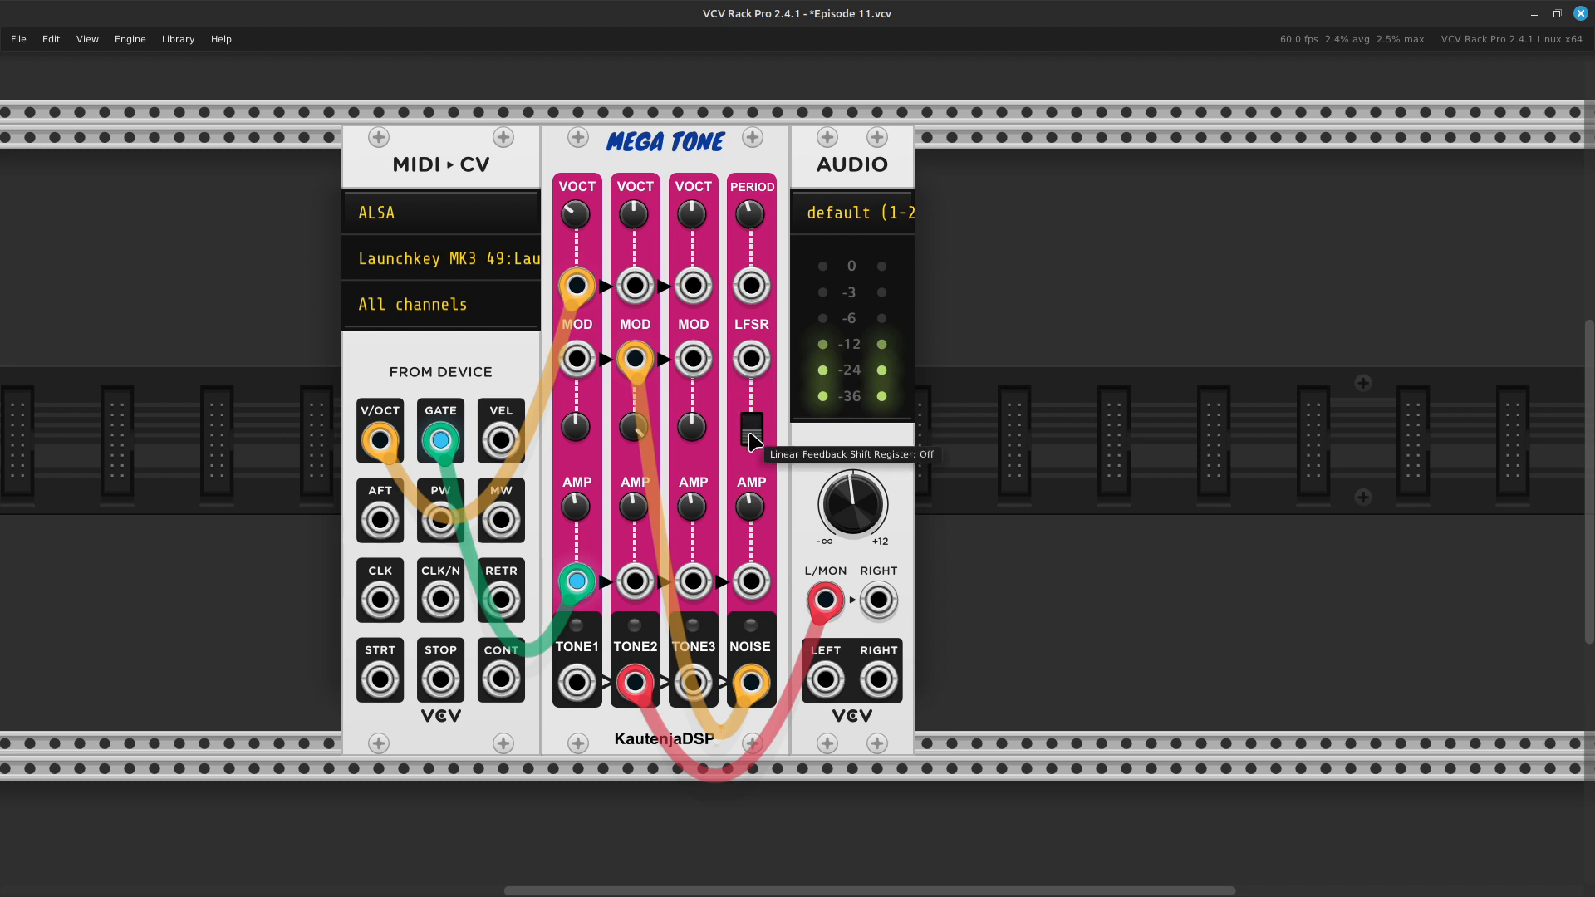
left_click(753, 430)
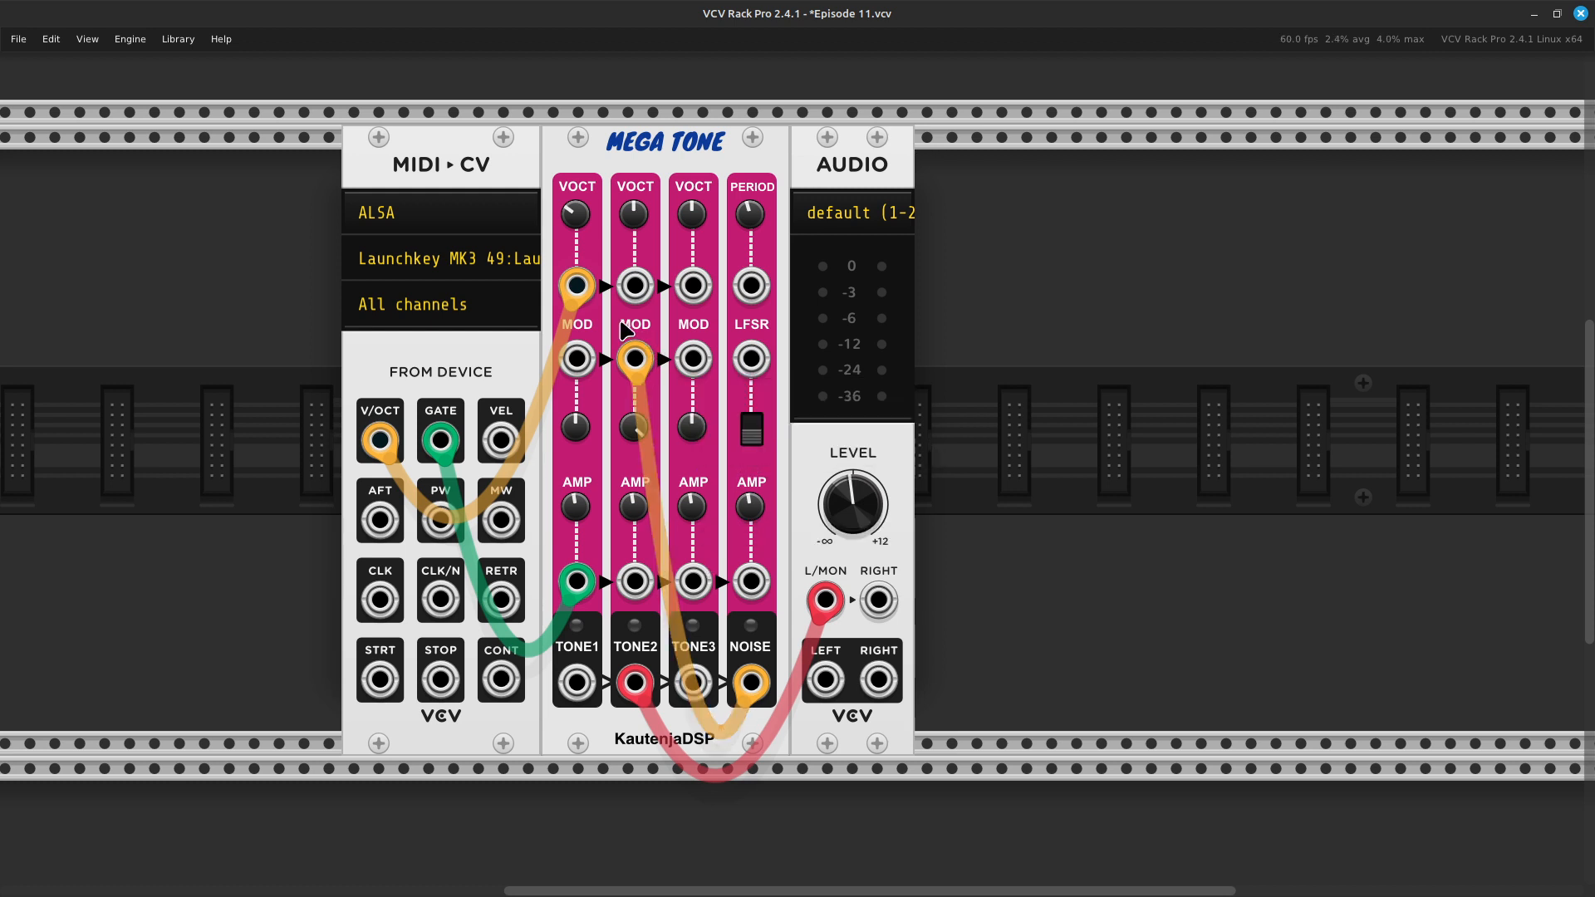
- Reset Tone 2's Fine Tune / FM attenuverter to its default value
right_click(636, 432)
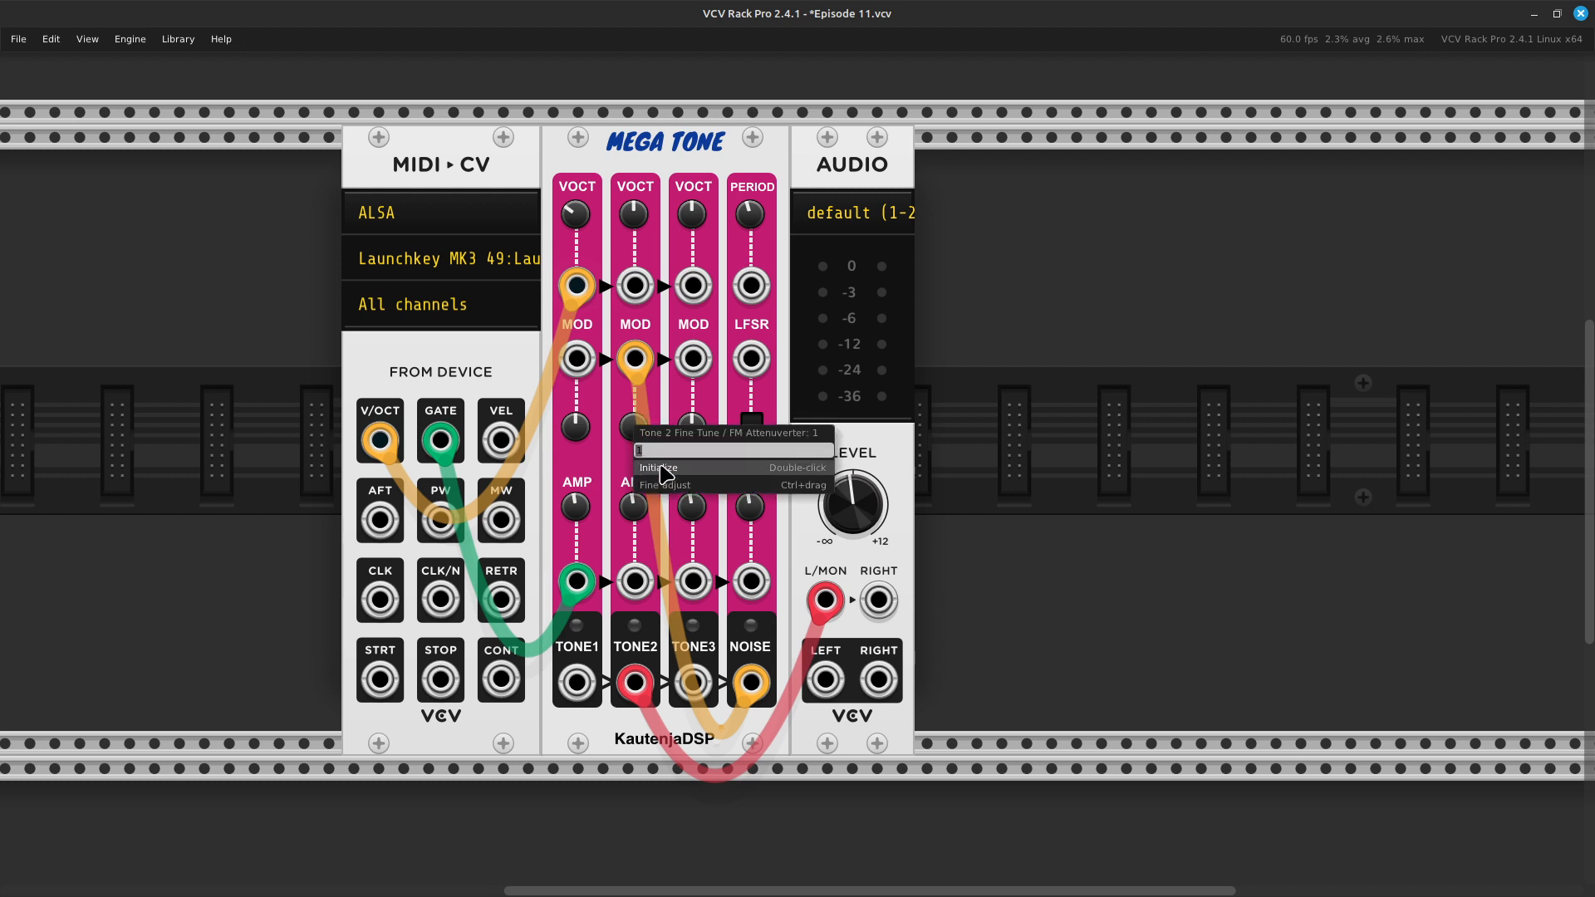
left_click(665, 470)
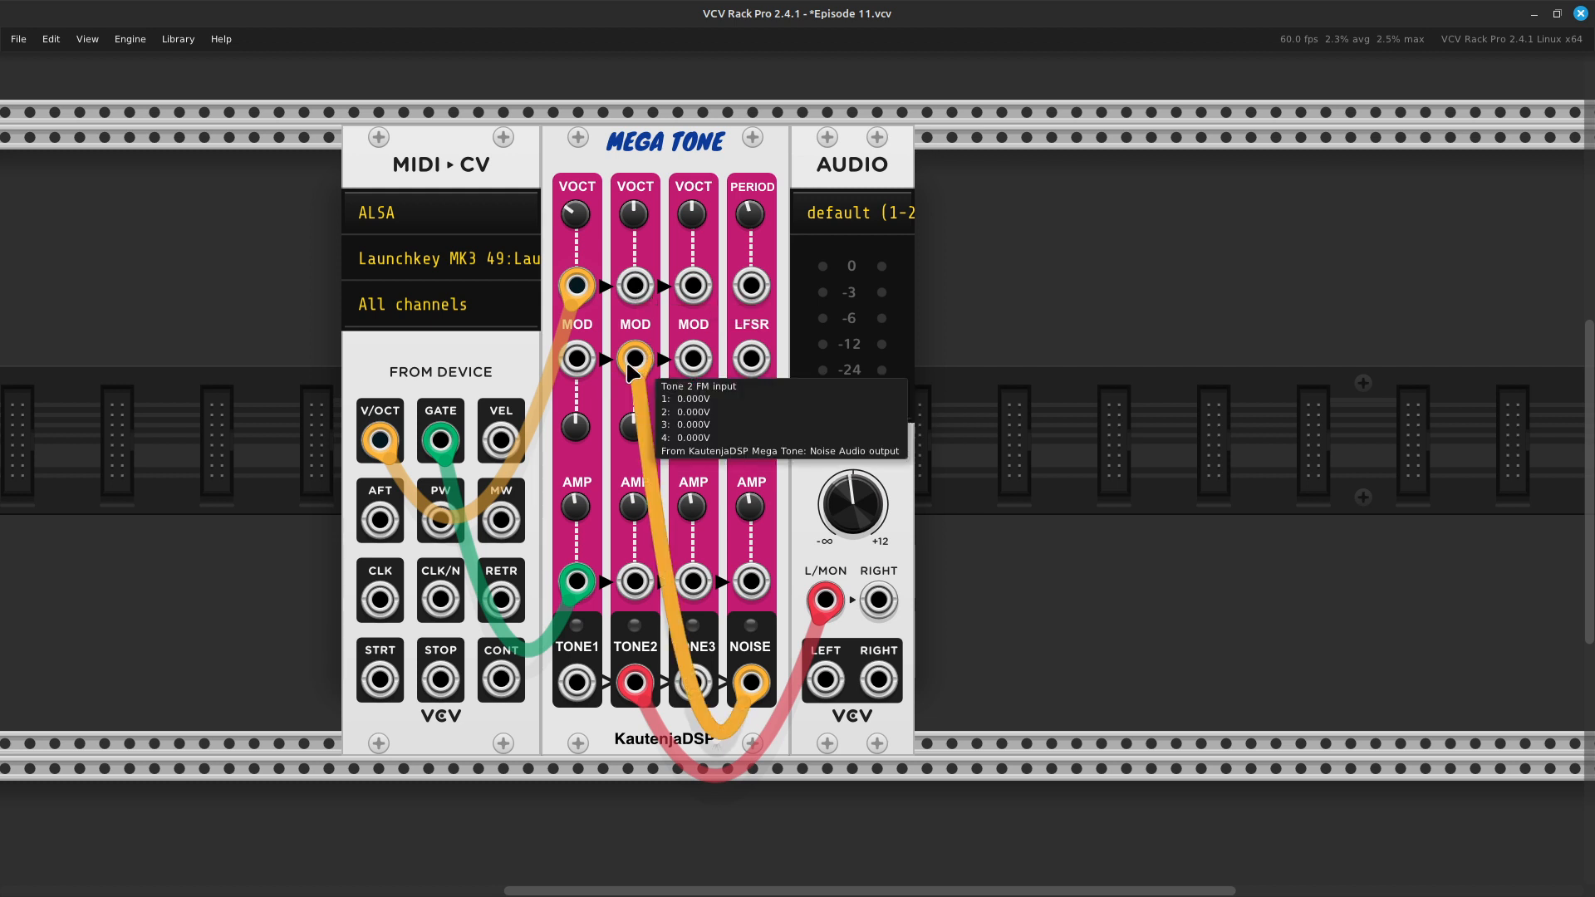
- Disconnect the NOISE cable from Tone 2's FM input, and move the audio cable from the TONE2 to the NOISE output
left_click_drag(636, 359, 715, 764)
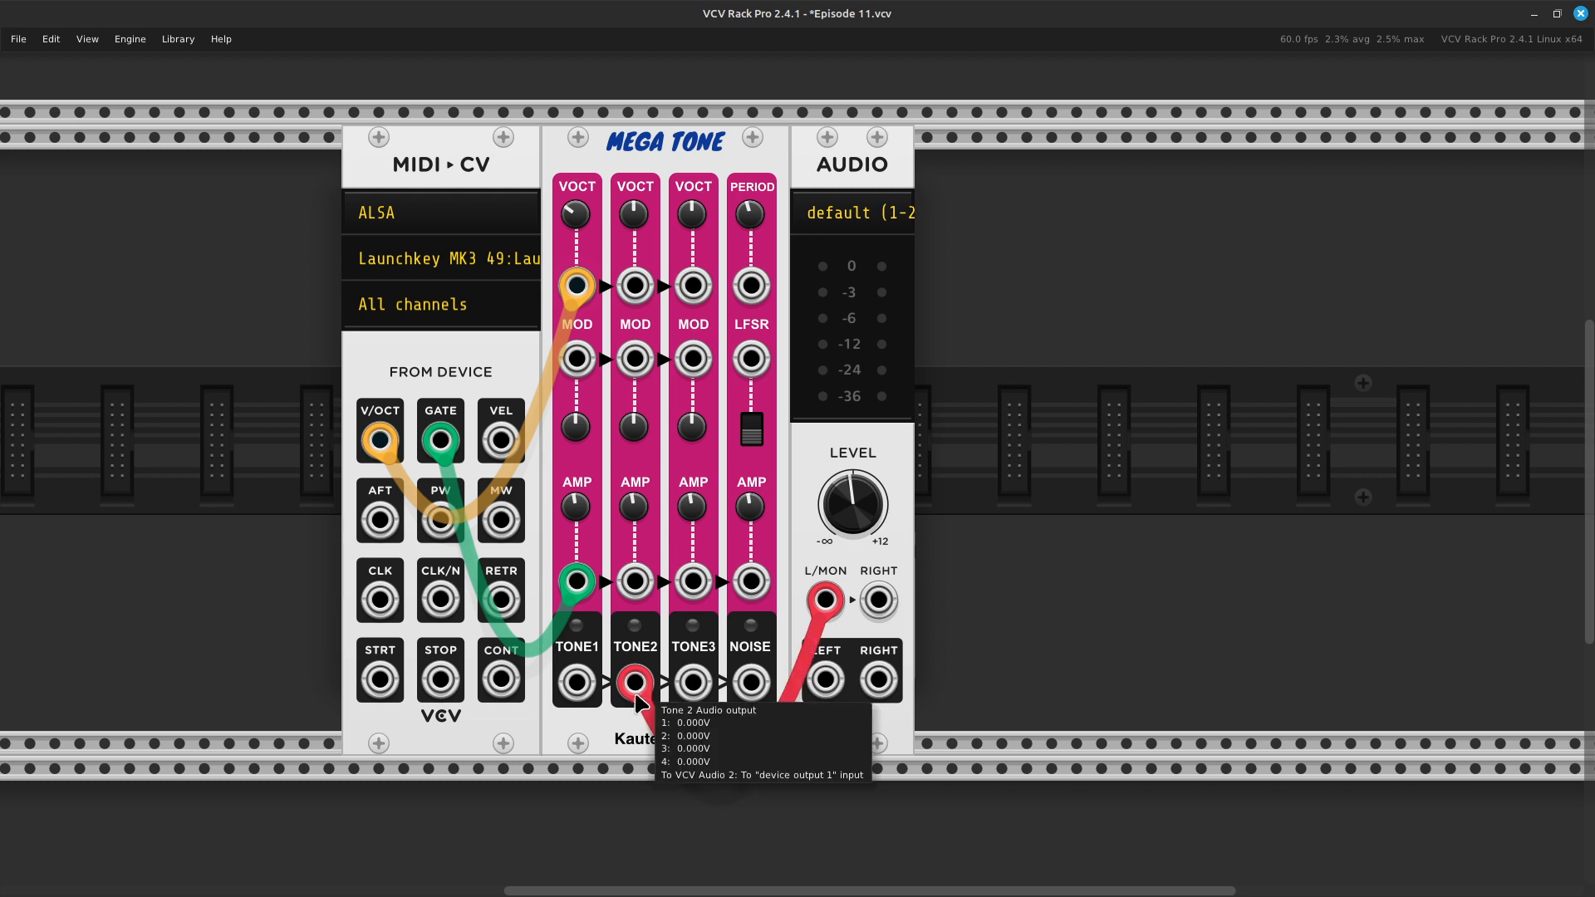
left_click_drag(649, 688, 750, 690)
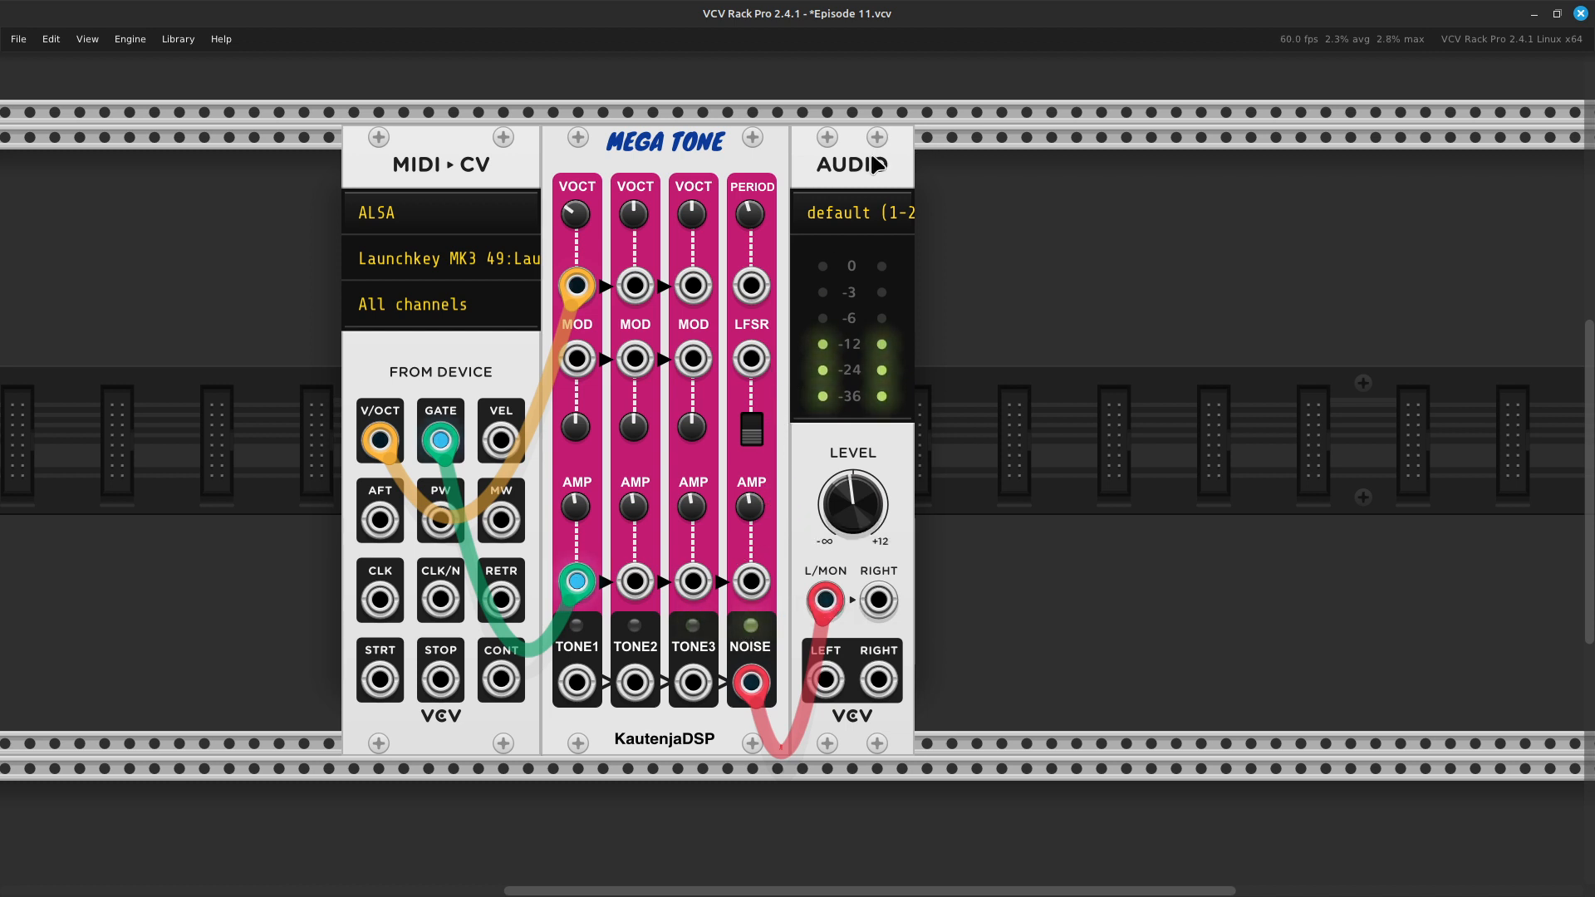
- Toggle the Linear Feedback Shift Register switch, and raise the Noise Period to about 2.988
left_click(753, 431)
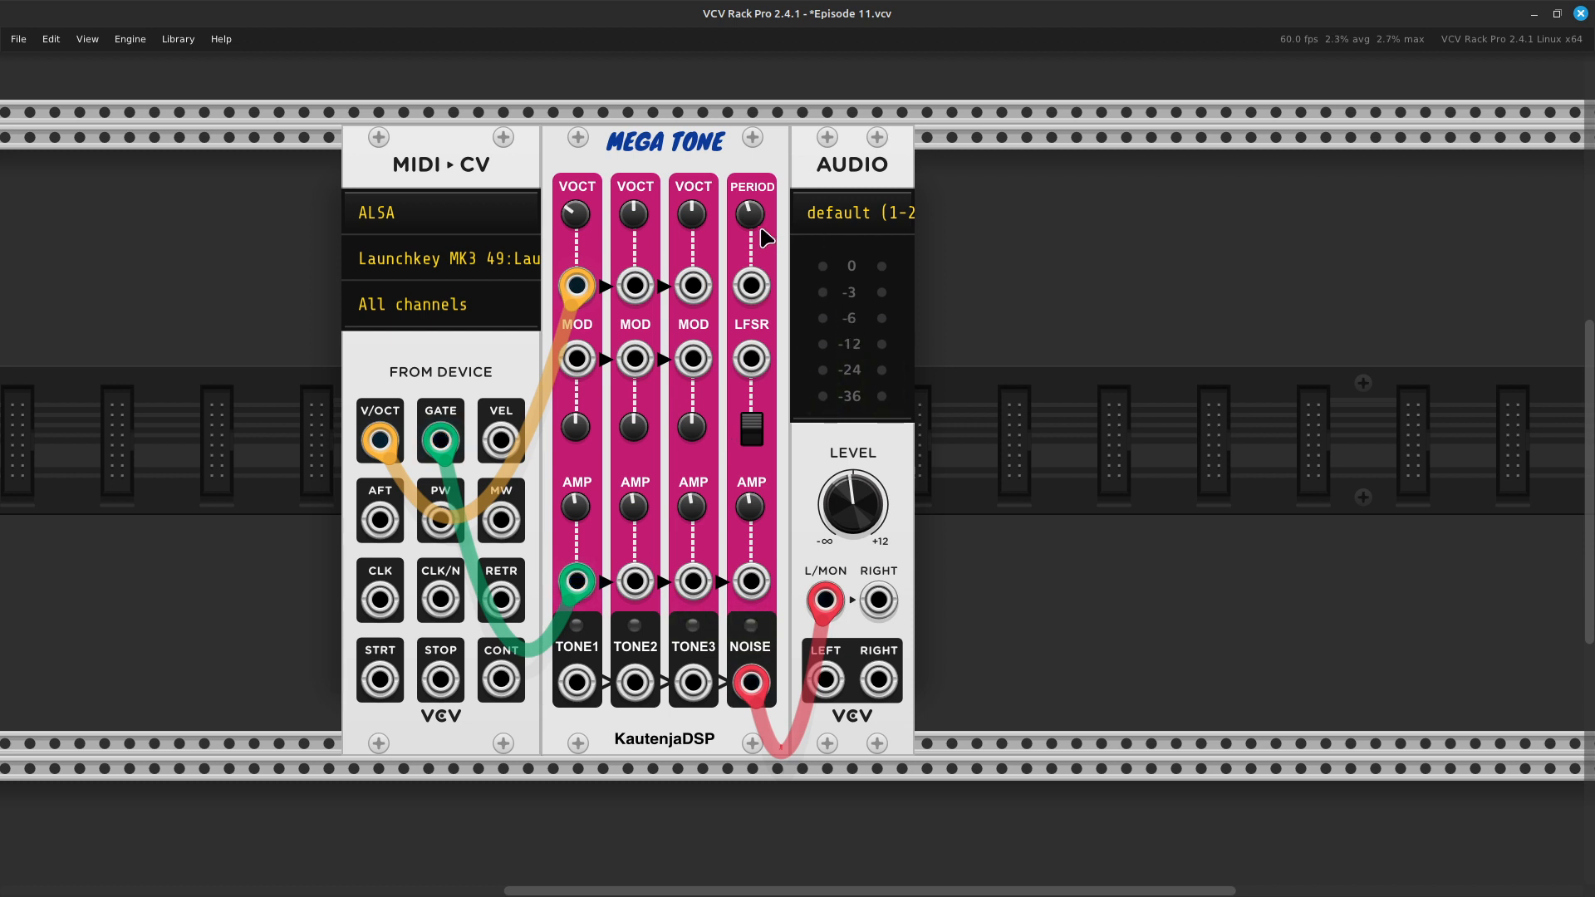
mouse_move(747, 231)
left_click_drag(747, 230, 747, 198)
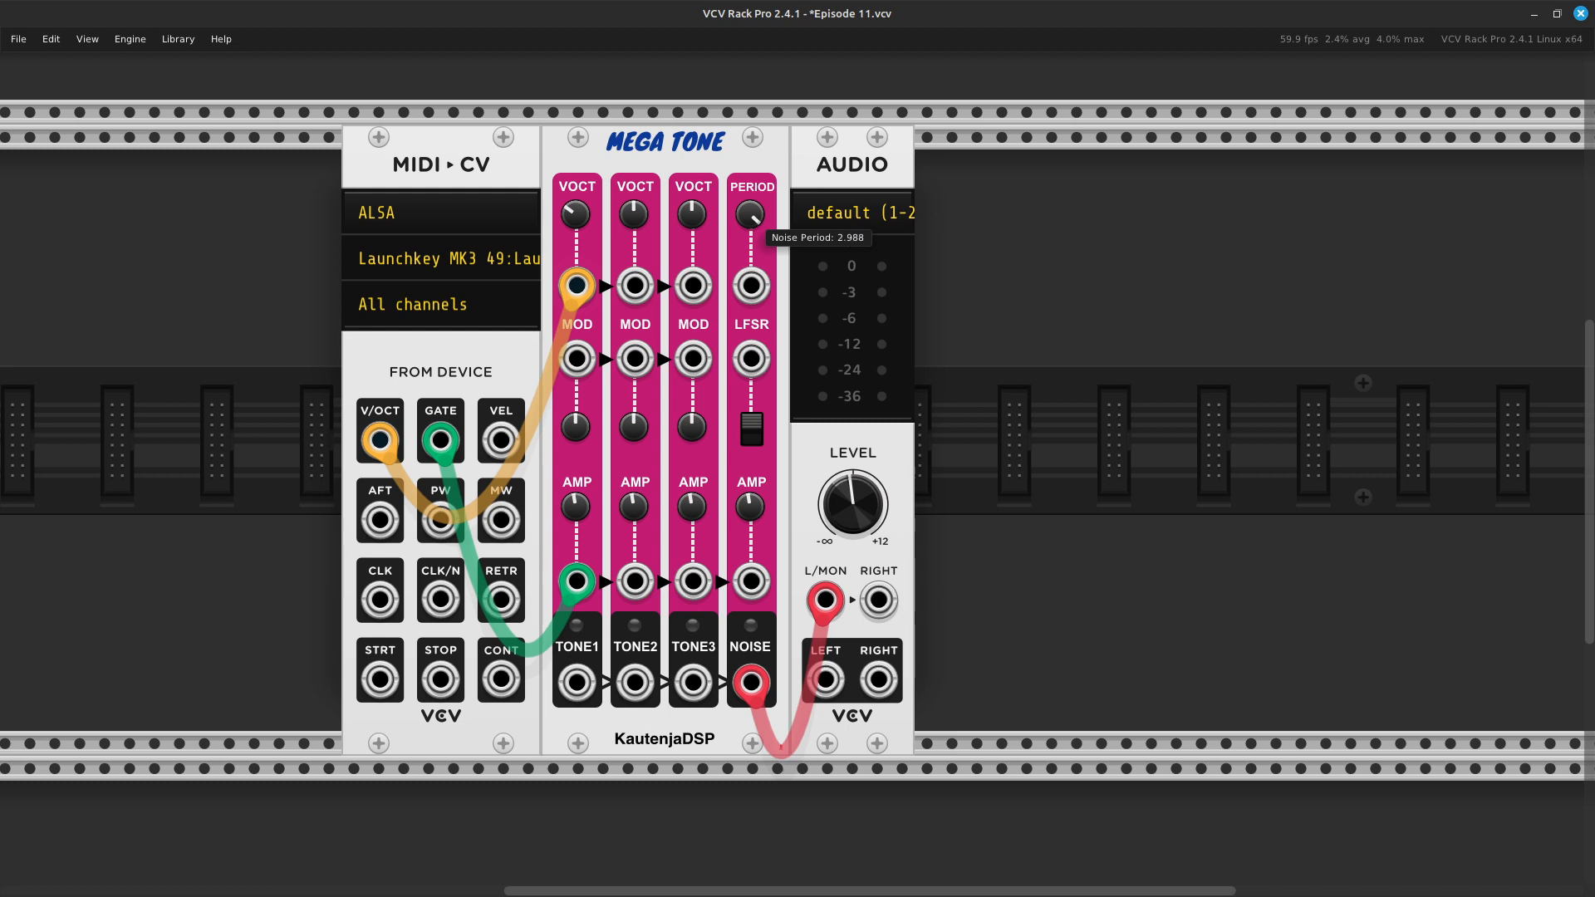
mouse_move(747, 198)
left_mouse_down()
mouse_move(747, 226)
mouse_move(747, 212)
left_mouse_up()
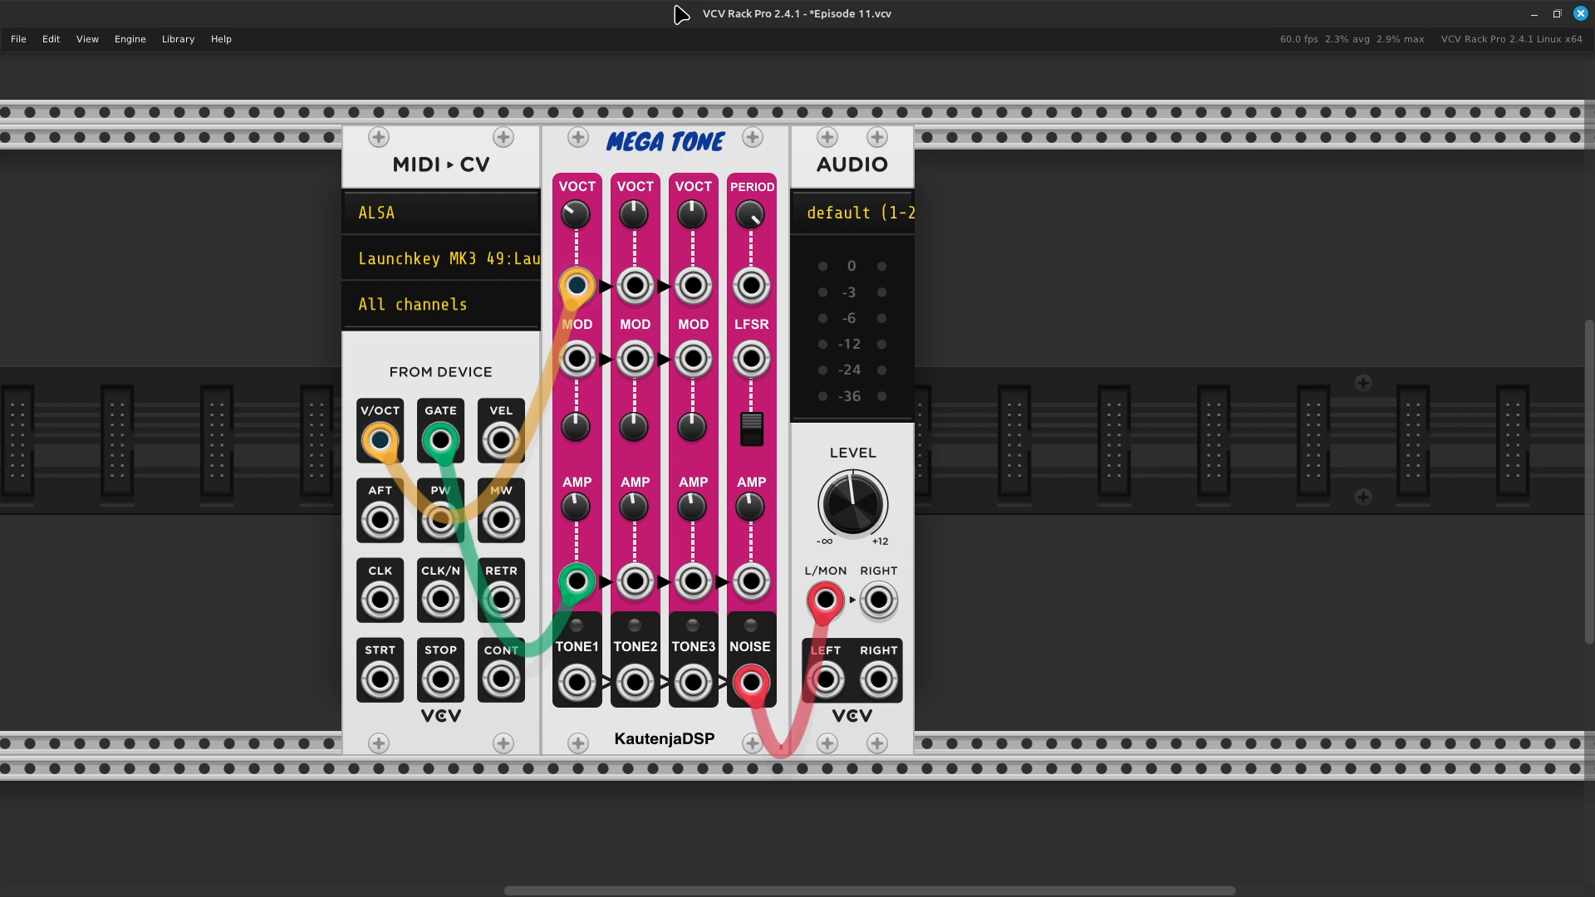
- Lower the Noise Volume / Amplifier Attenuator to about 3.18
mouse_move(750, 229)
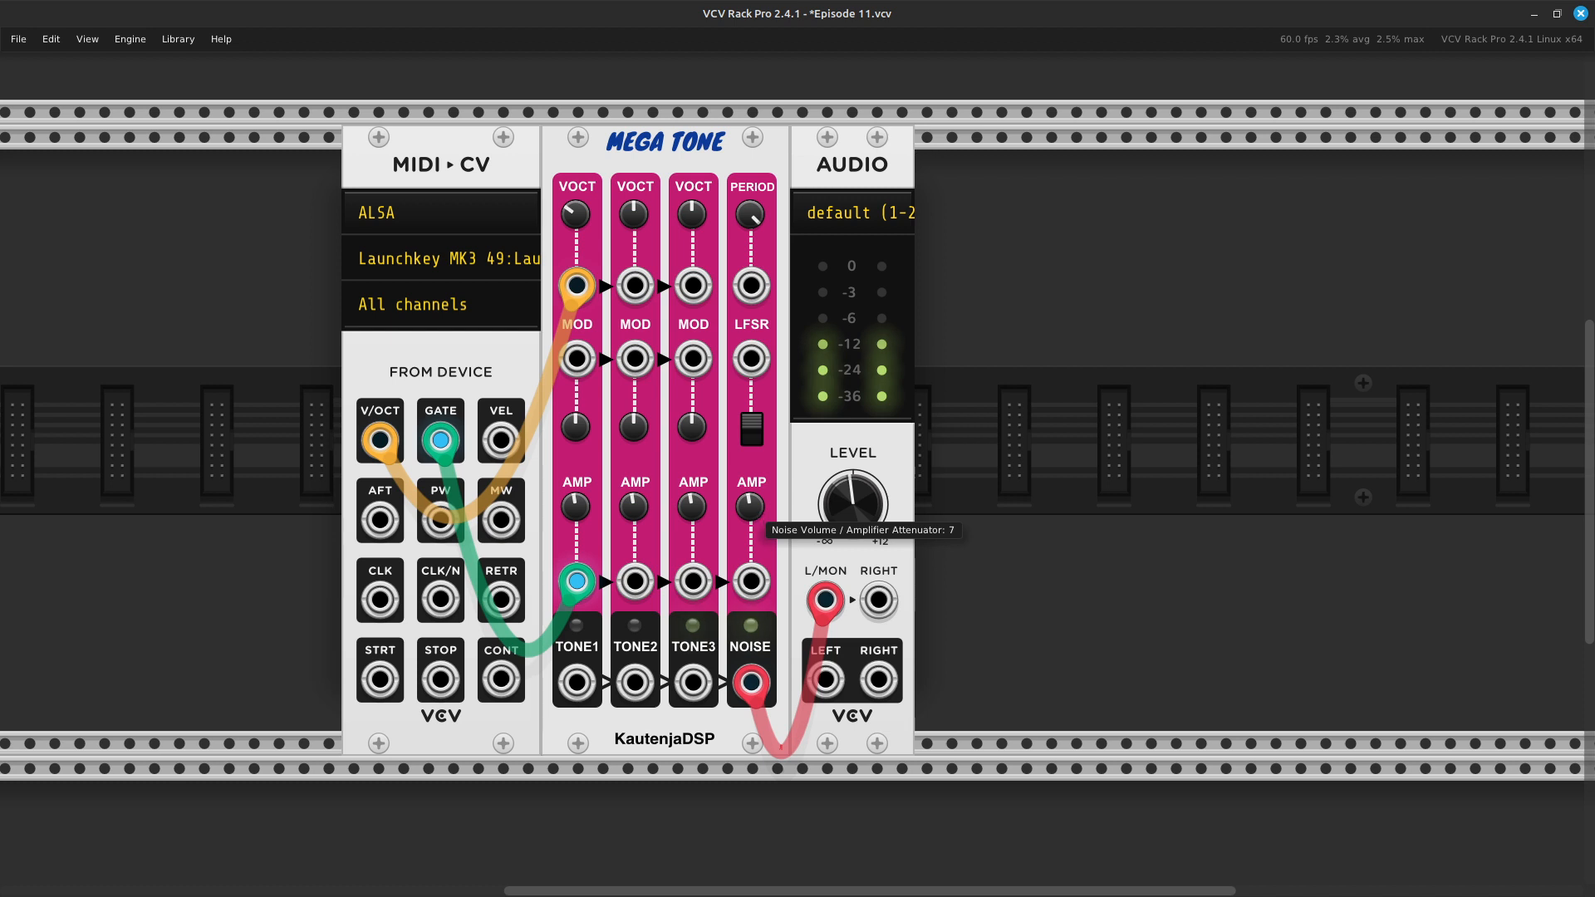
mouse_move(750, 506)
left_mouse_down()
mouse_move(751, 531)
mouse_move(750, 494)
left_mouse_up()
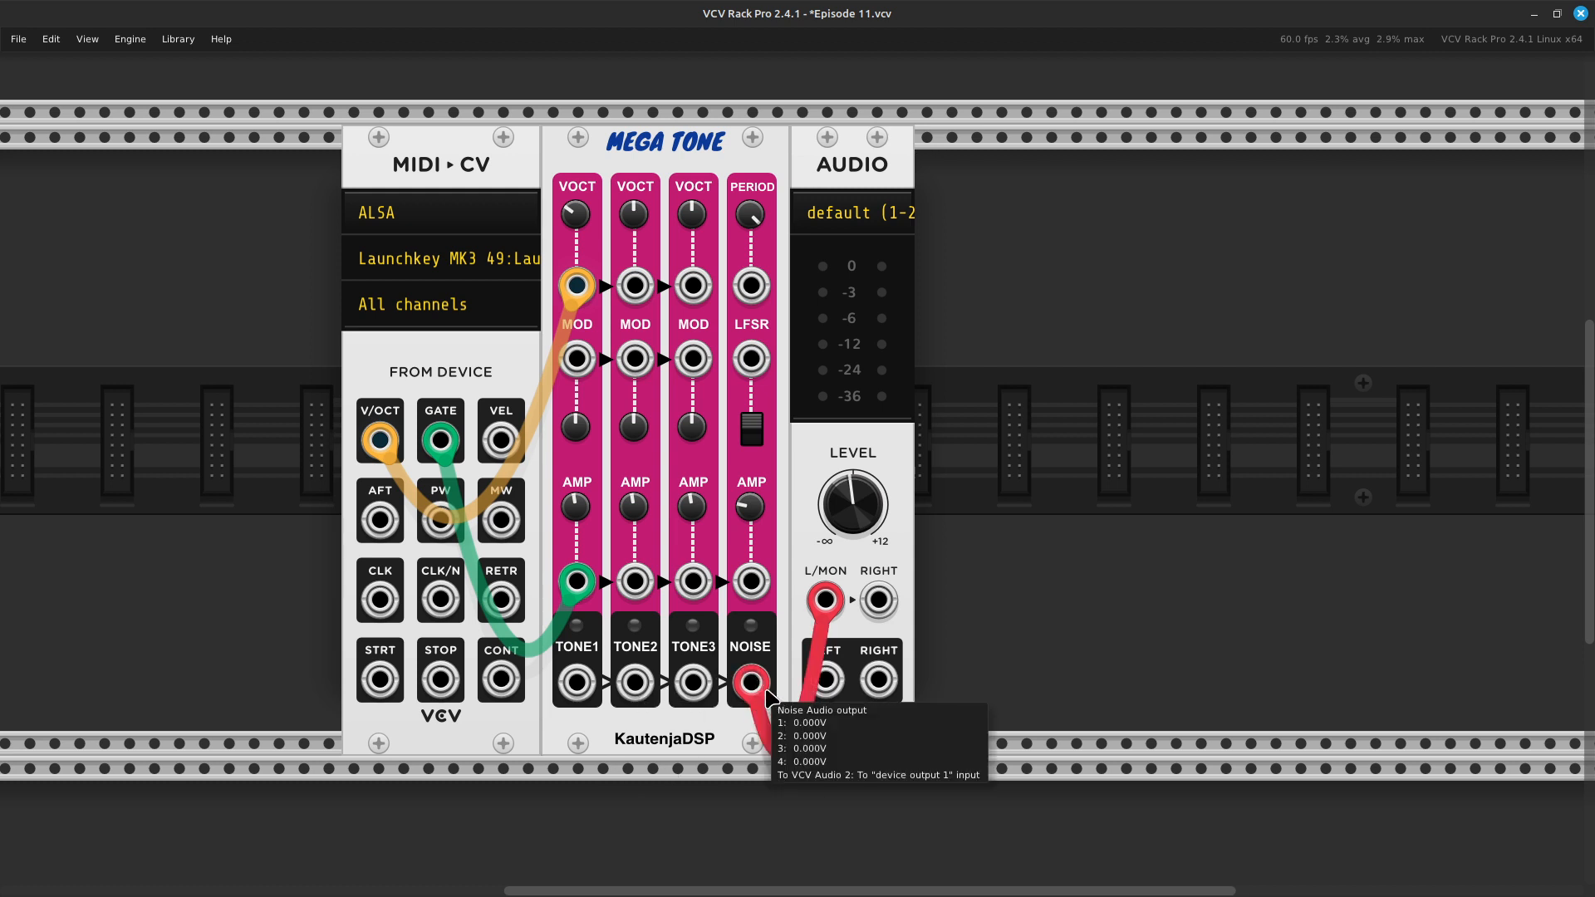
- Move the audio cable from NOISE back to TONE2, and patch the NOISE output to Tone 2's FM input with a yellow cable
left_click_drag(763, 693, 638, 697)
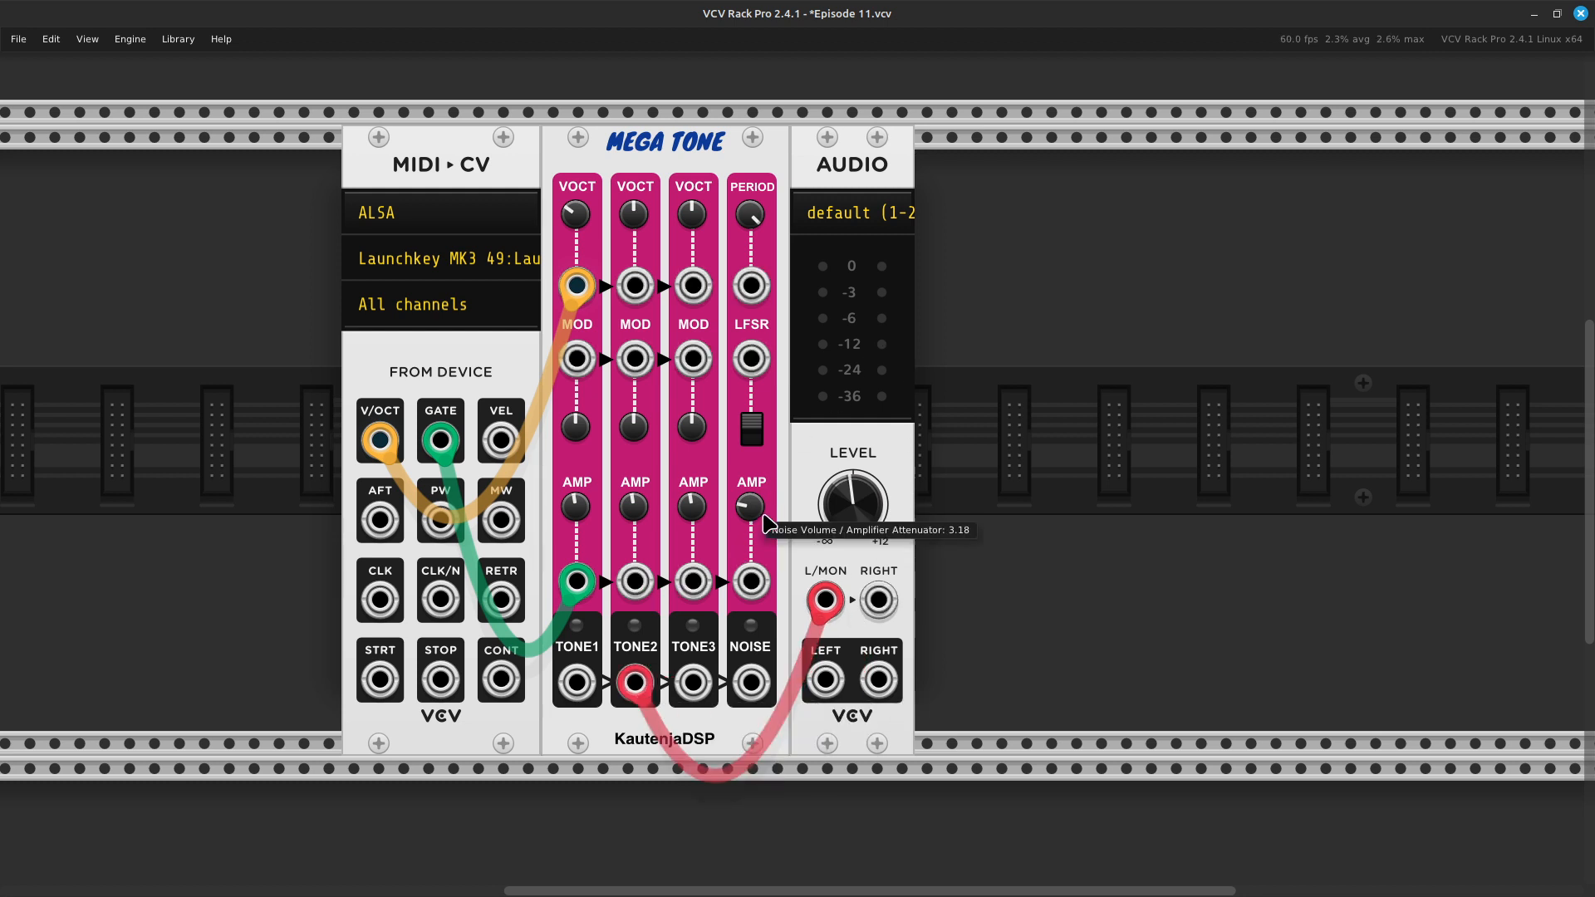
right_click(745, 693)
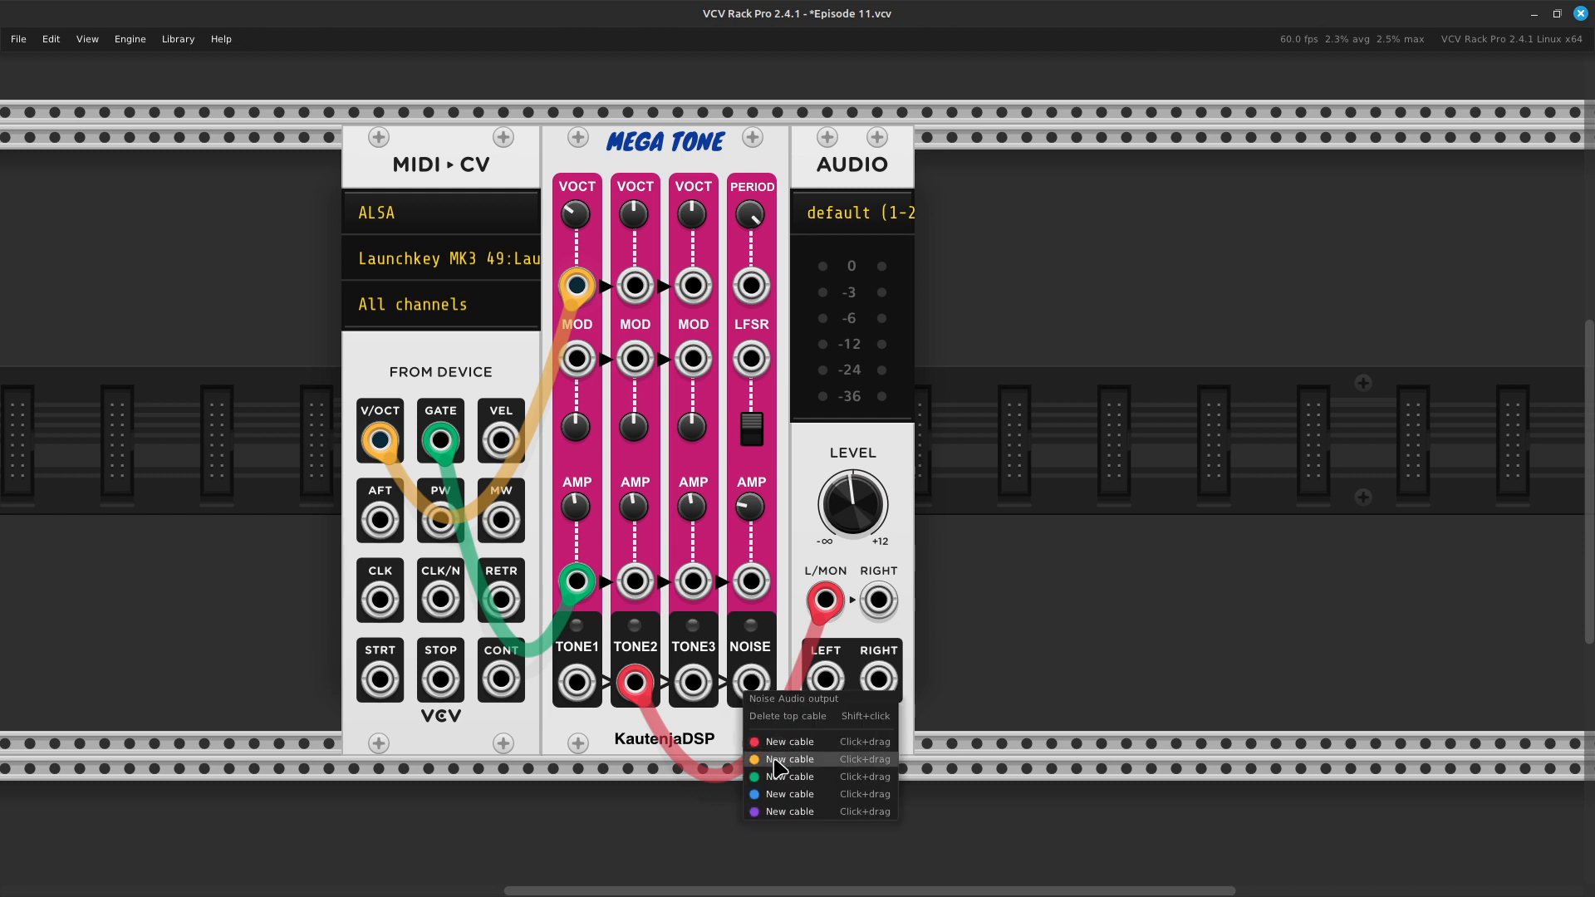
left_click_drag(785, 759, 629, 365)
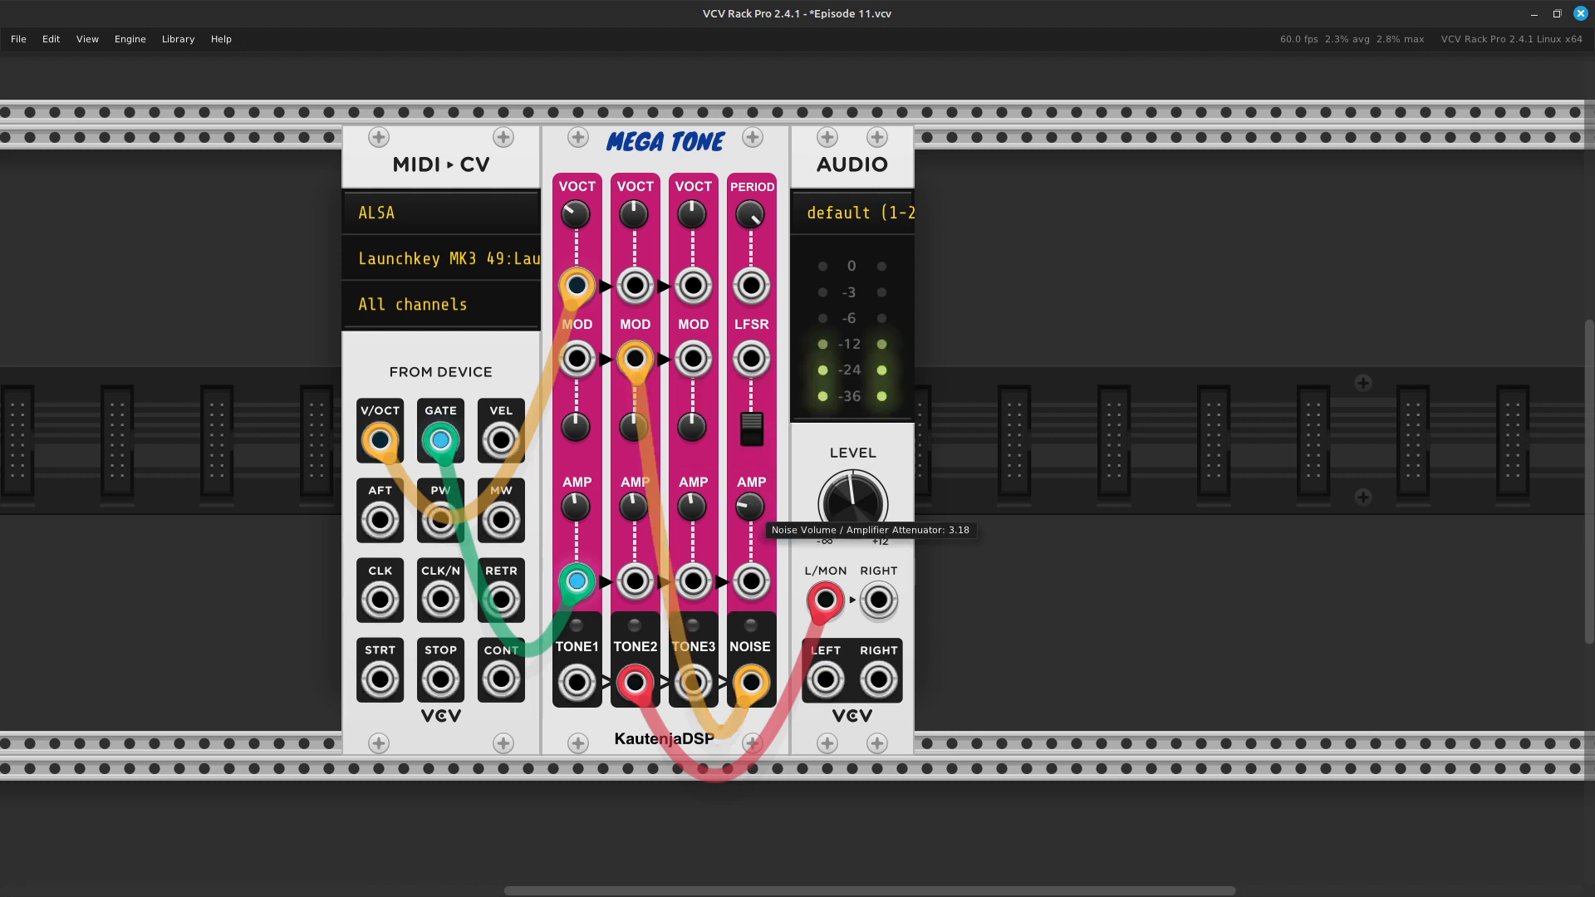
- Raise the Noise Volume to about 14.96, and sweep Tone 2's FM attenuverter up to 1 and back to about 0.37
mouse_move(751, 506)
left_mouse_down()
mouse_move(750, 478)
mouse_move(749, 503)
left_mouse_up()
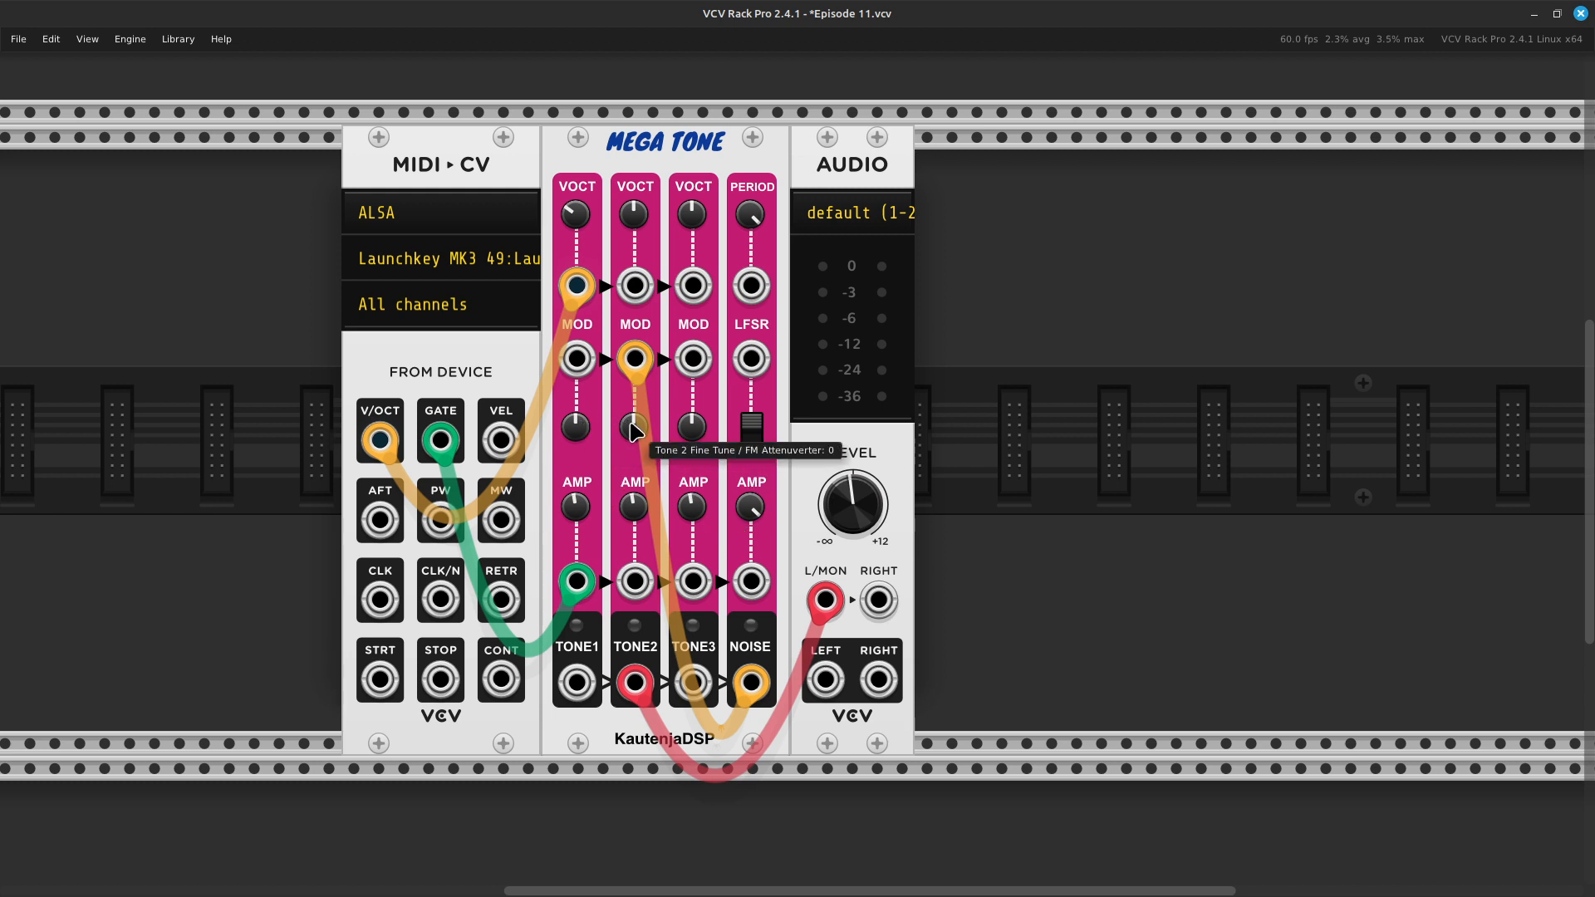
left_click_drag(633, 427, 634, 368)
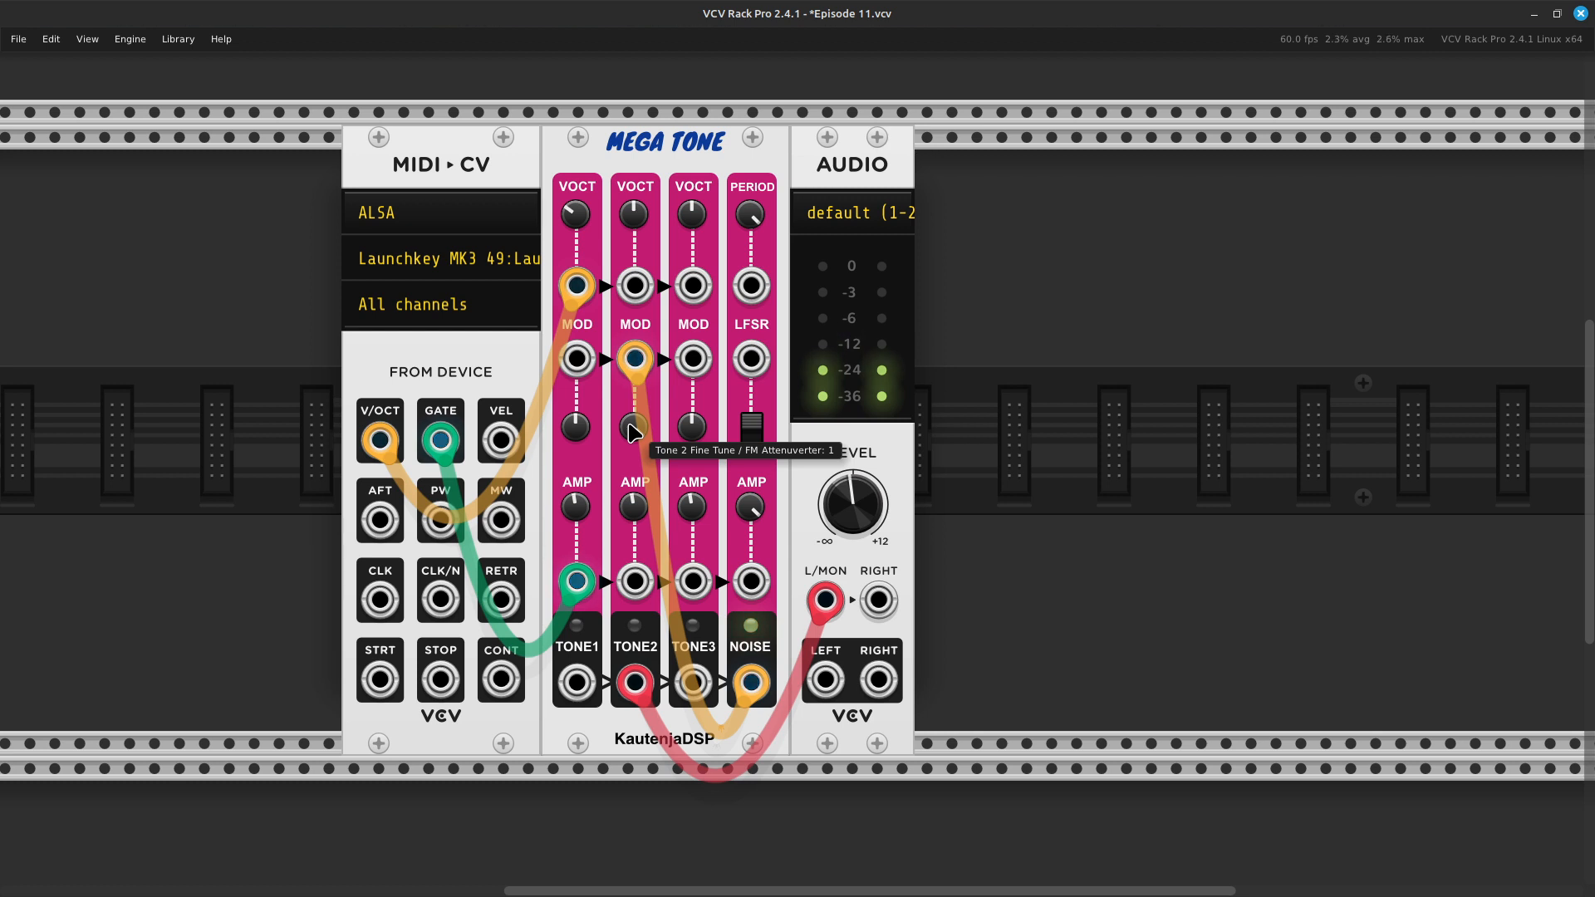
mouse_move(638, 440)
left_click_drag(634, 428, 634, 469)
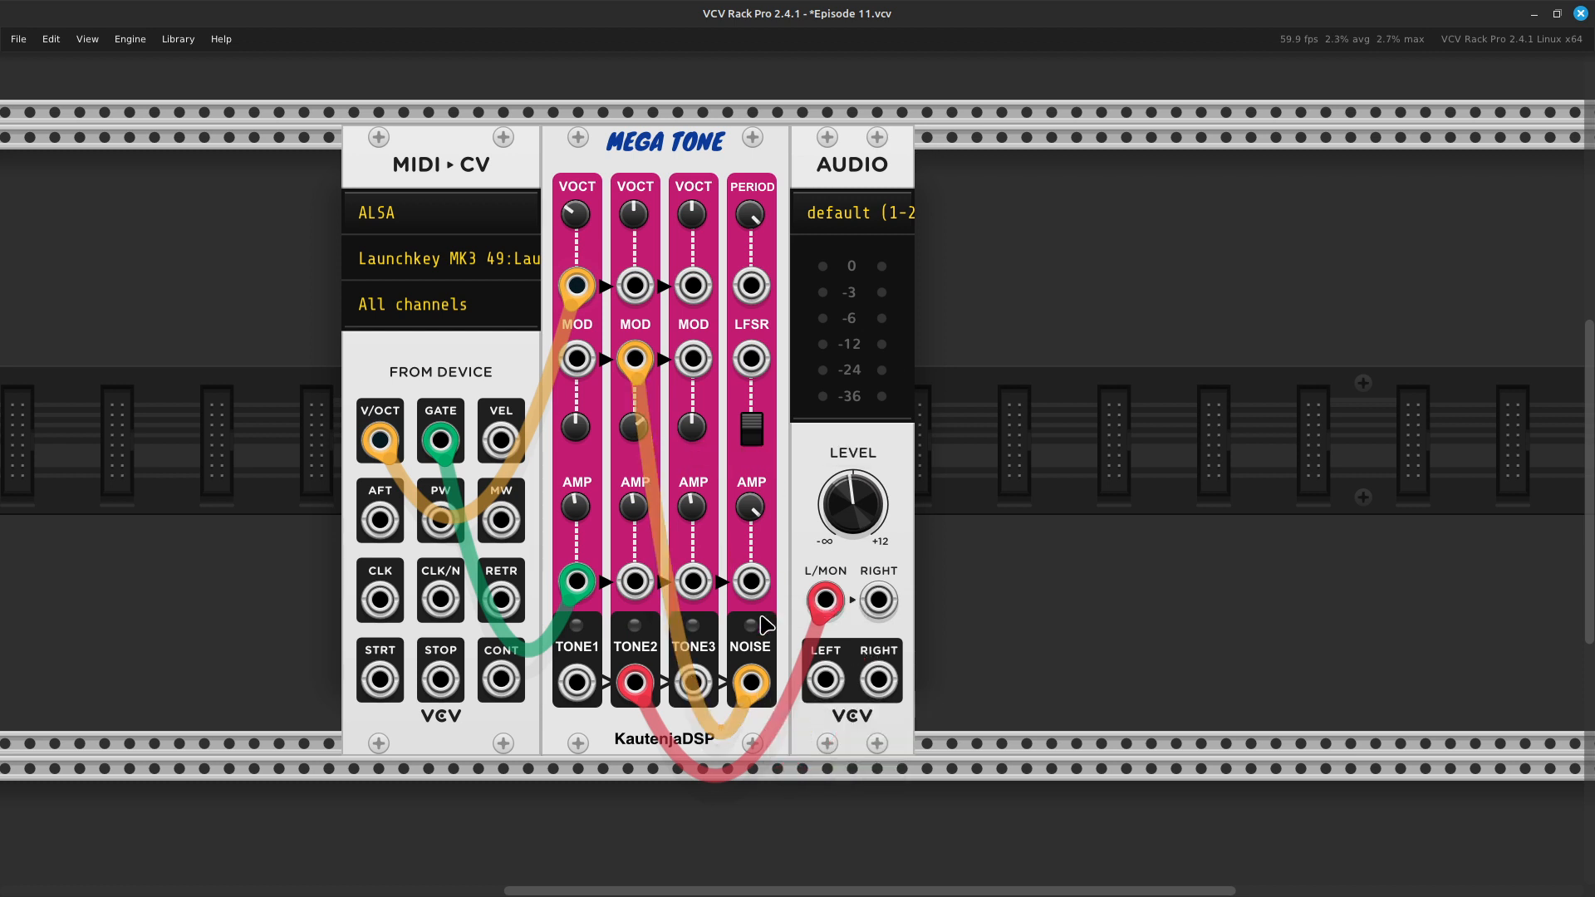
- Remove the NOISE cable feeding Tone 2's FM input, and move the audio cable from the TONE2 to the TONE3 output
left_click_drag(748, 683, 839, 850)
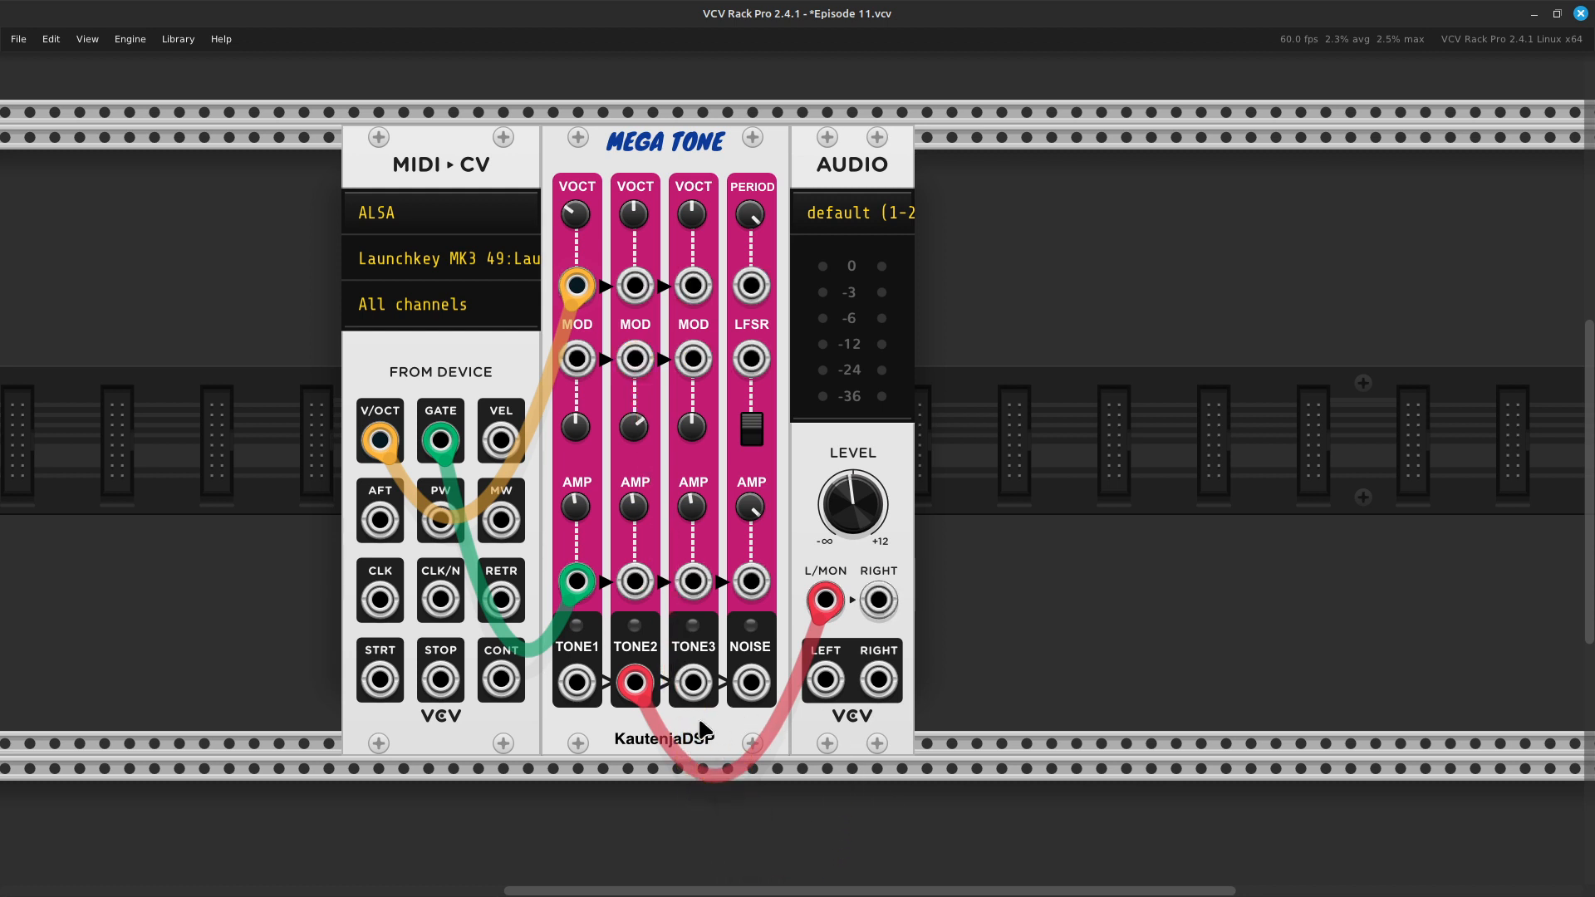
left_click_drag(649, 692, 702, 701)
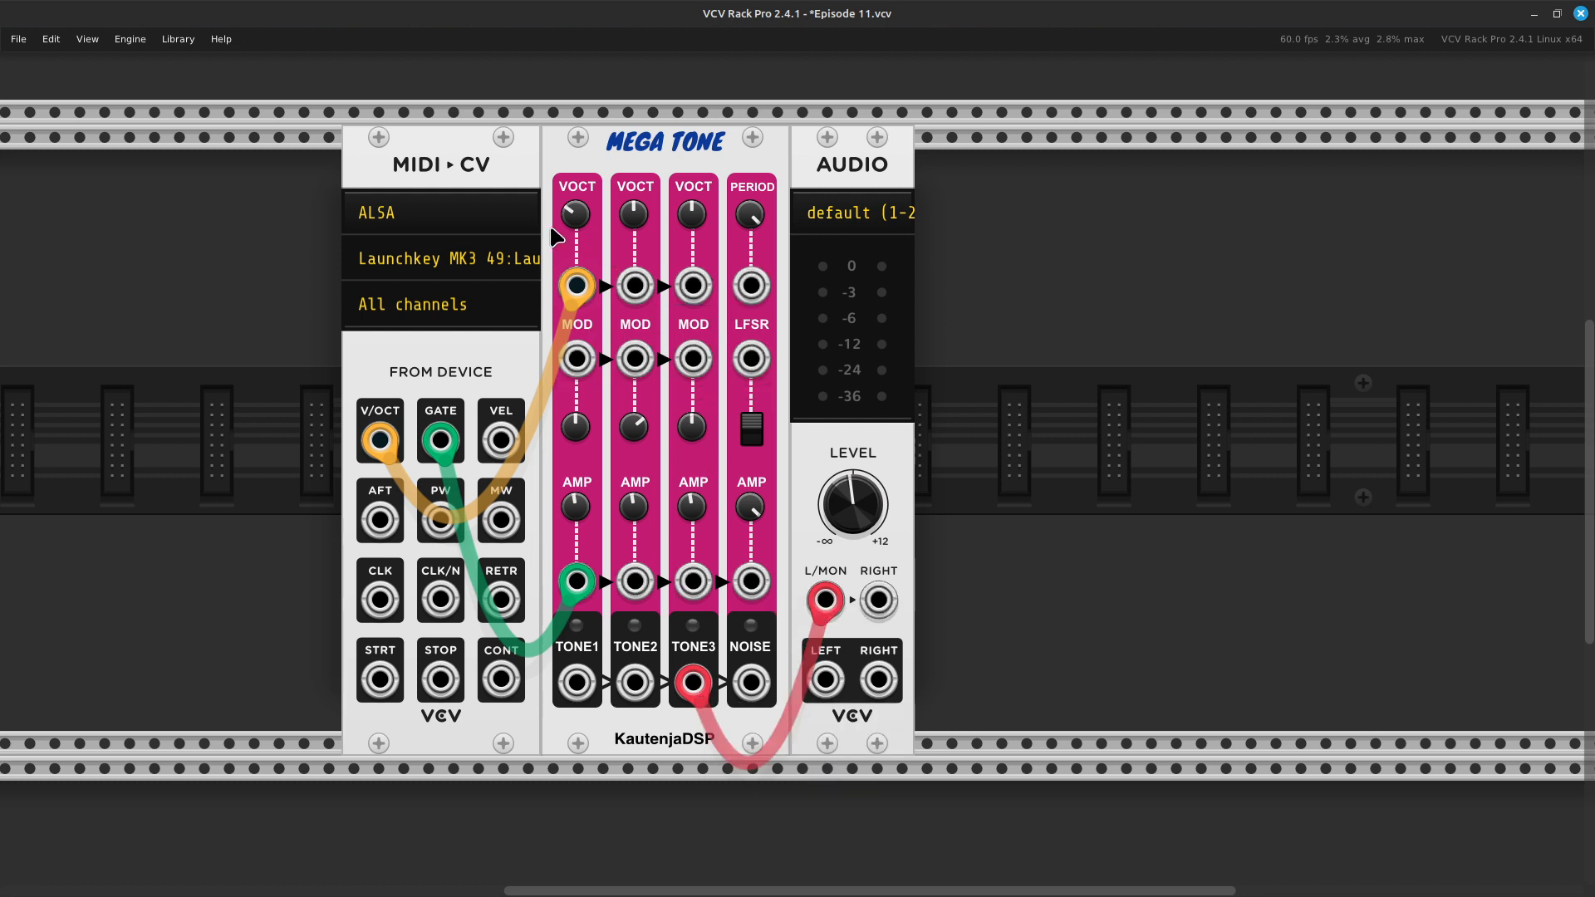
- Set Tone 3's frequency to 261.63 * 2
right_click(694, 233)
key("Right")
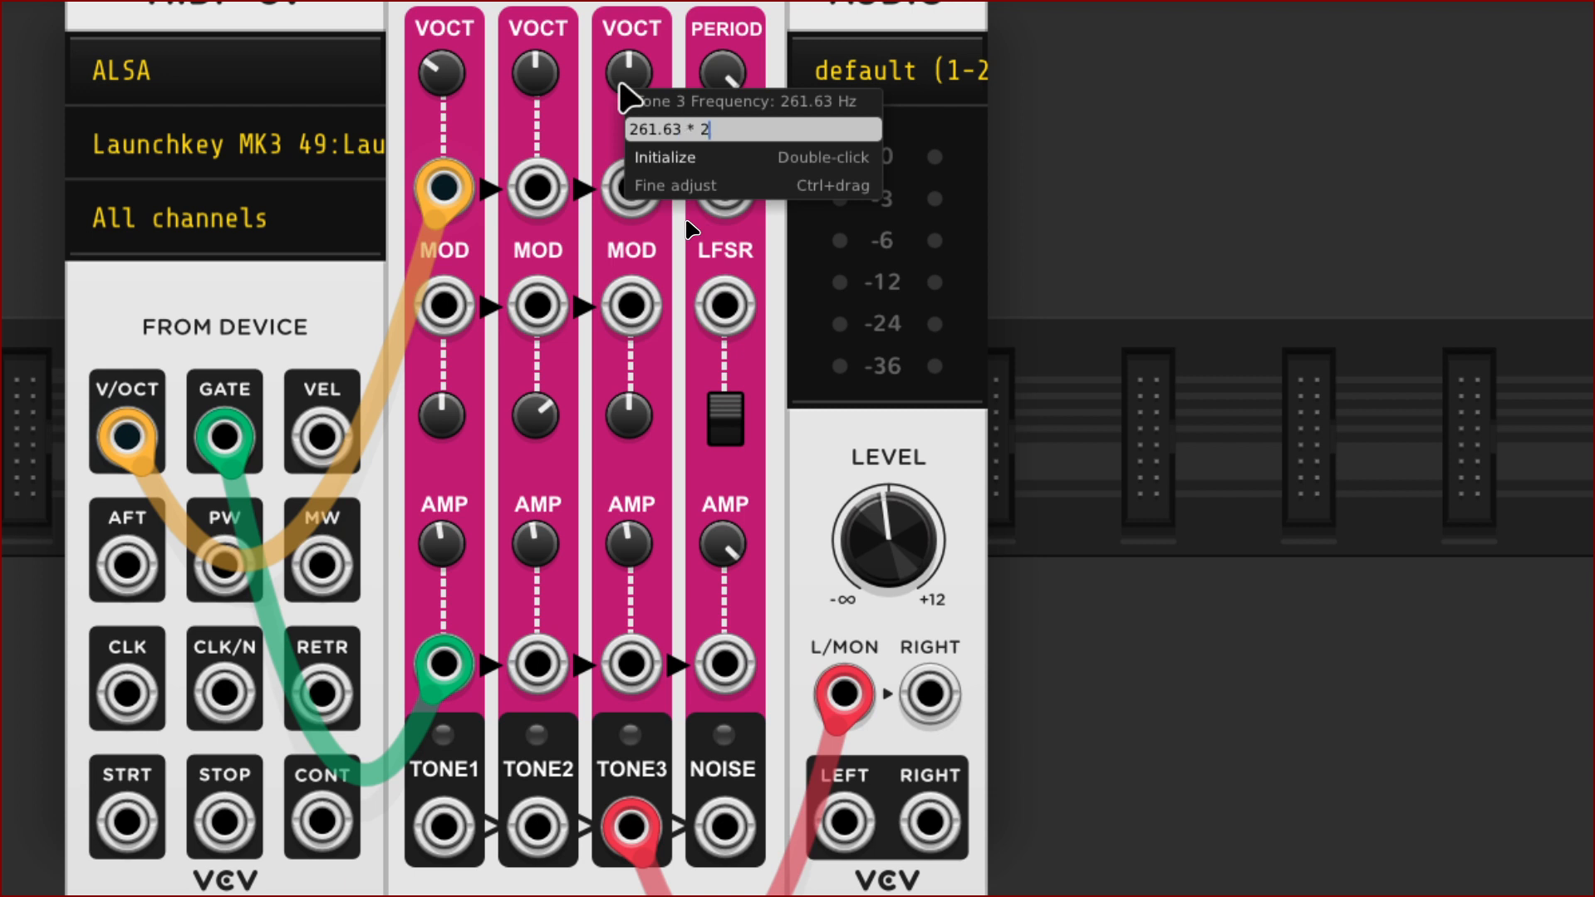
key("Return")
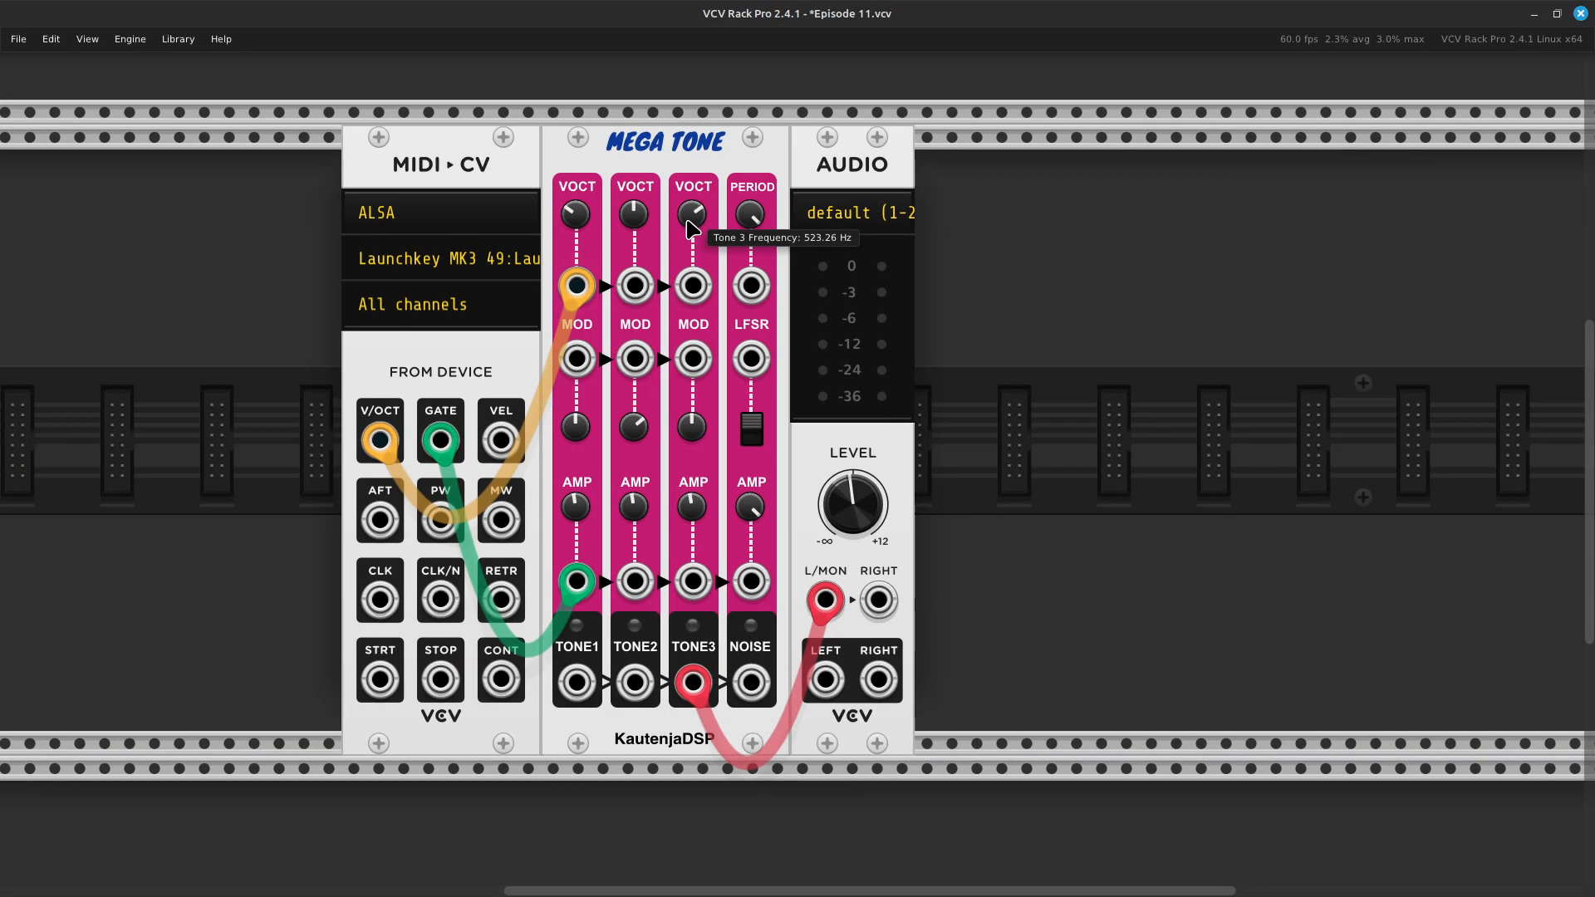
- Reset the Noise Volume / Amplifier Attenuator to its default value
scroll(536, 284, "up", 1)
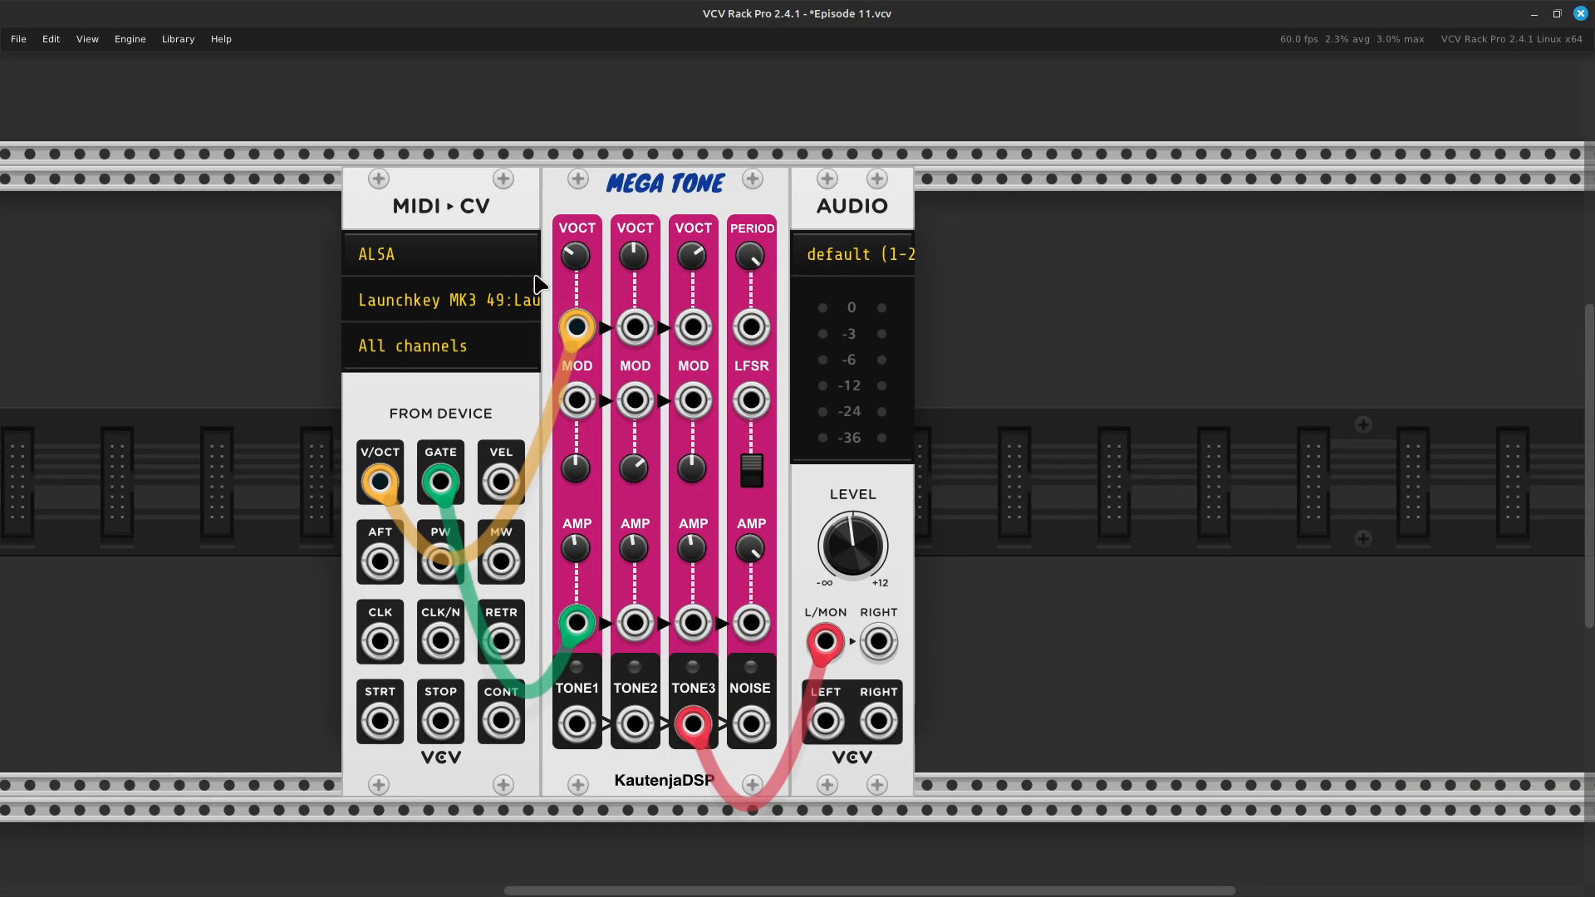
mouse_move(642, 256)
mouse_move(697, 550)
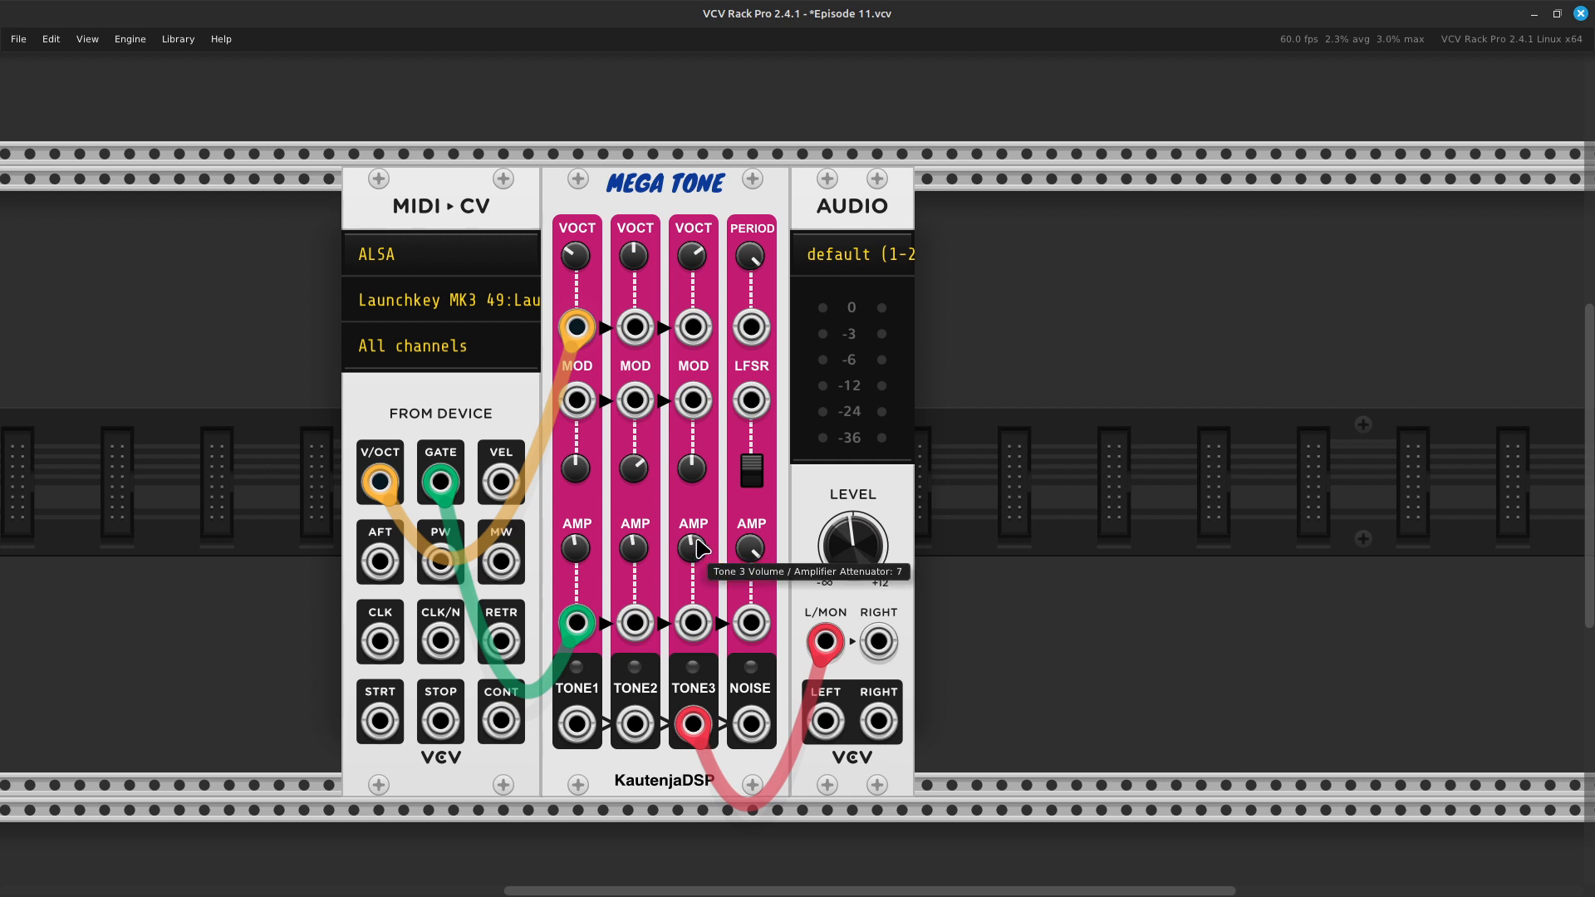
right_click(753, 552)
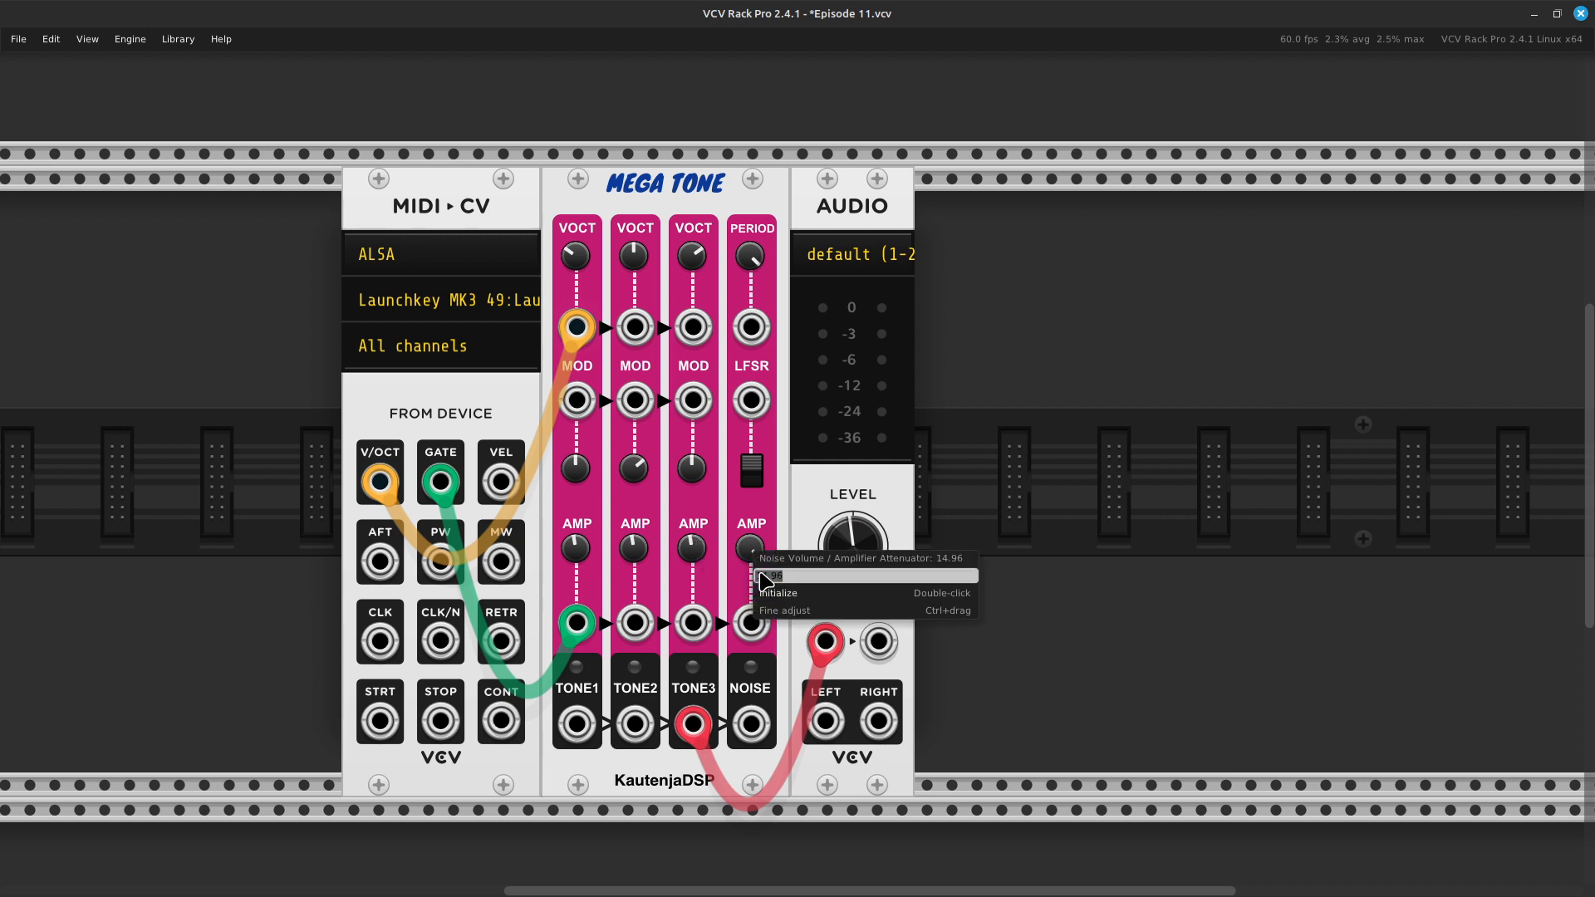
left_click(775, 595)
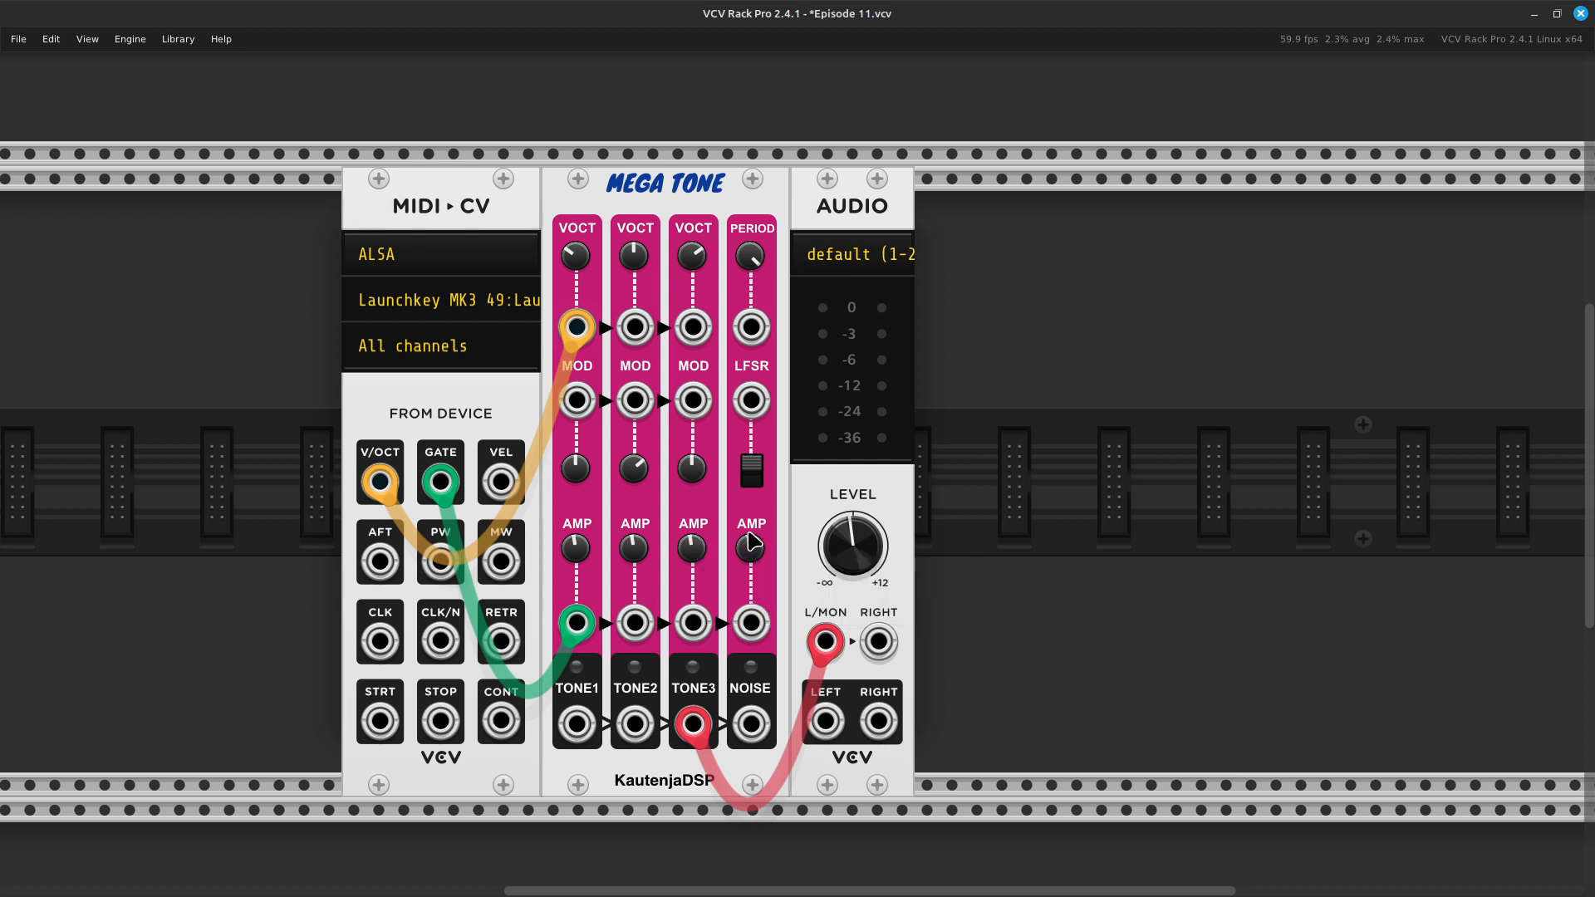
- Set the MIDI to CV module's polyphony channels to 3
mouse_move(756, 553)
right_click(425, 404)
mouse_move(532, 665)
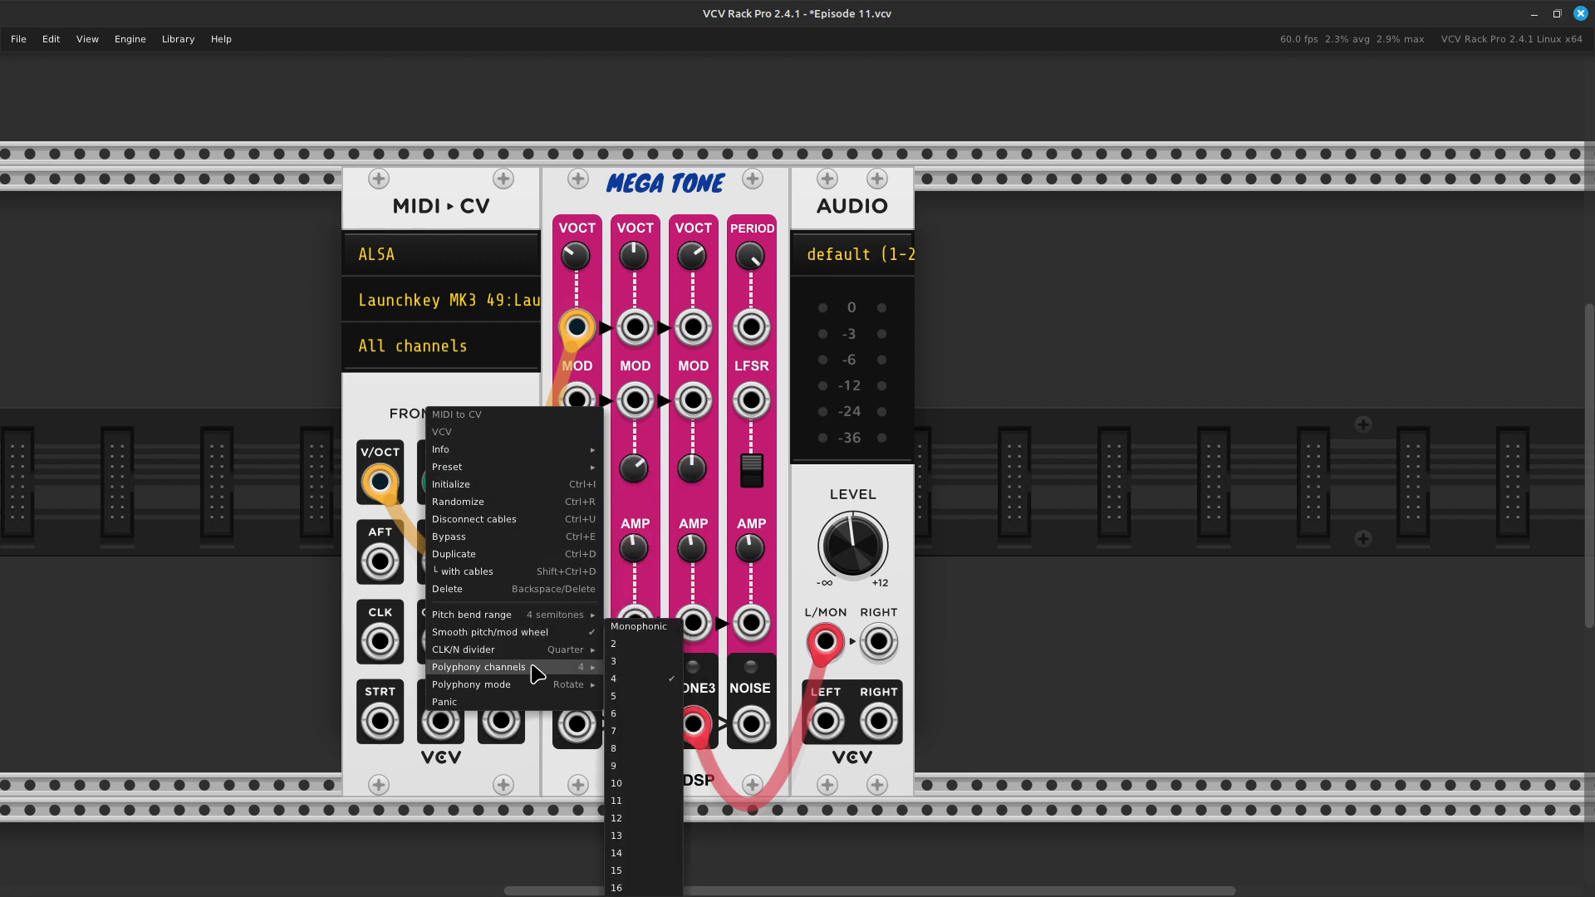
left_click(640, 662)
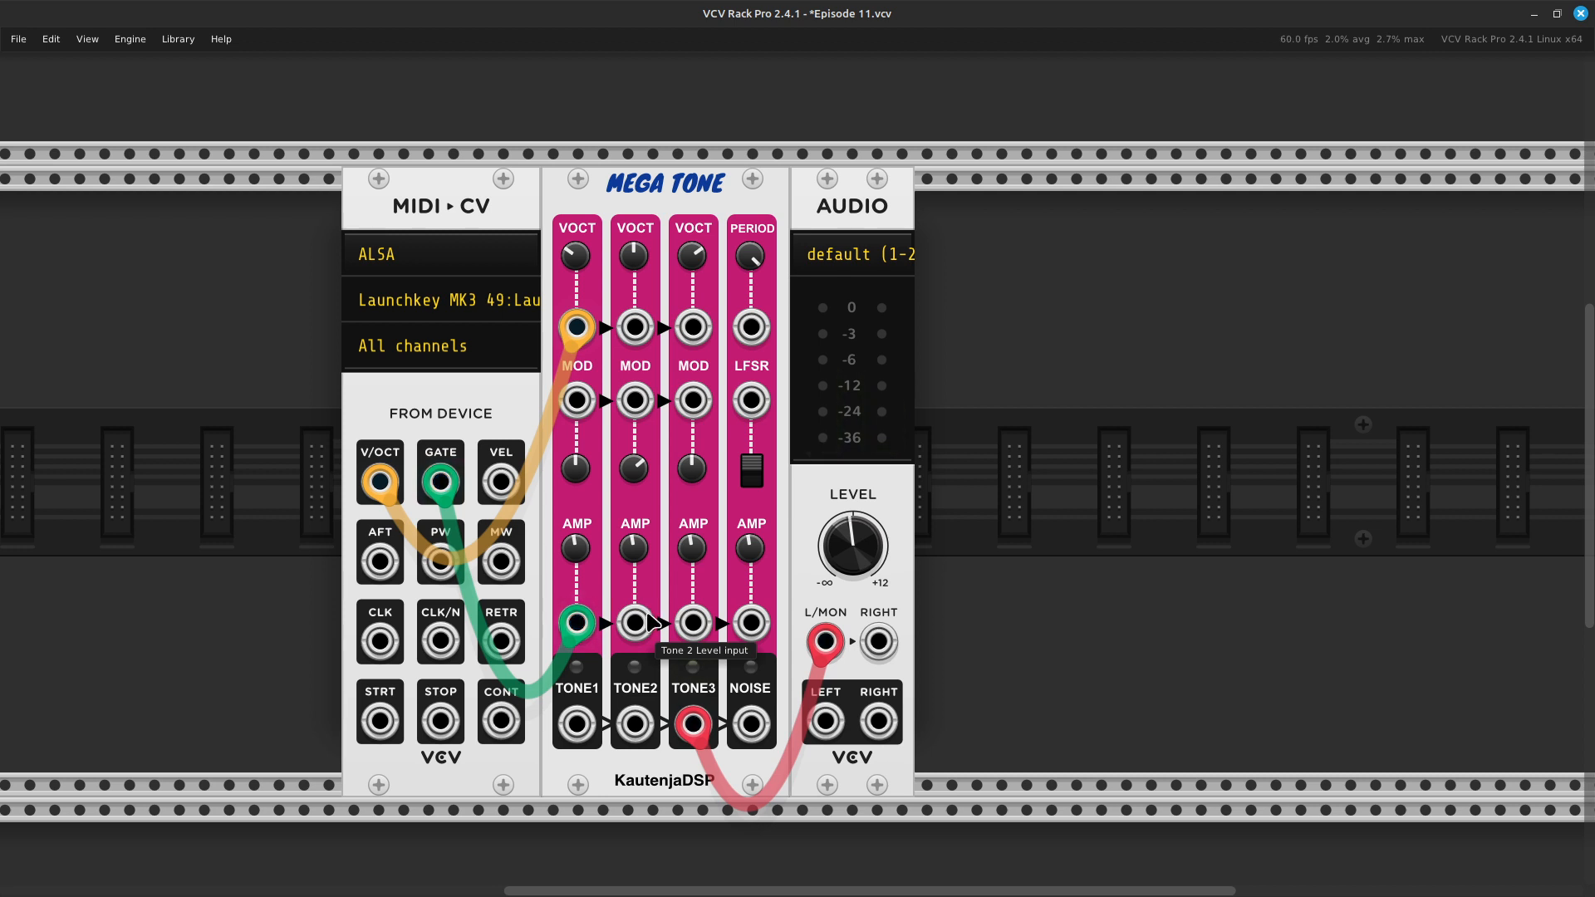
- Set the MIDI to CV module's polyphony channels to Monophonic
right_click(446, 398)
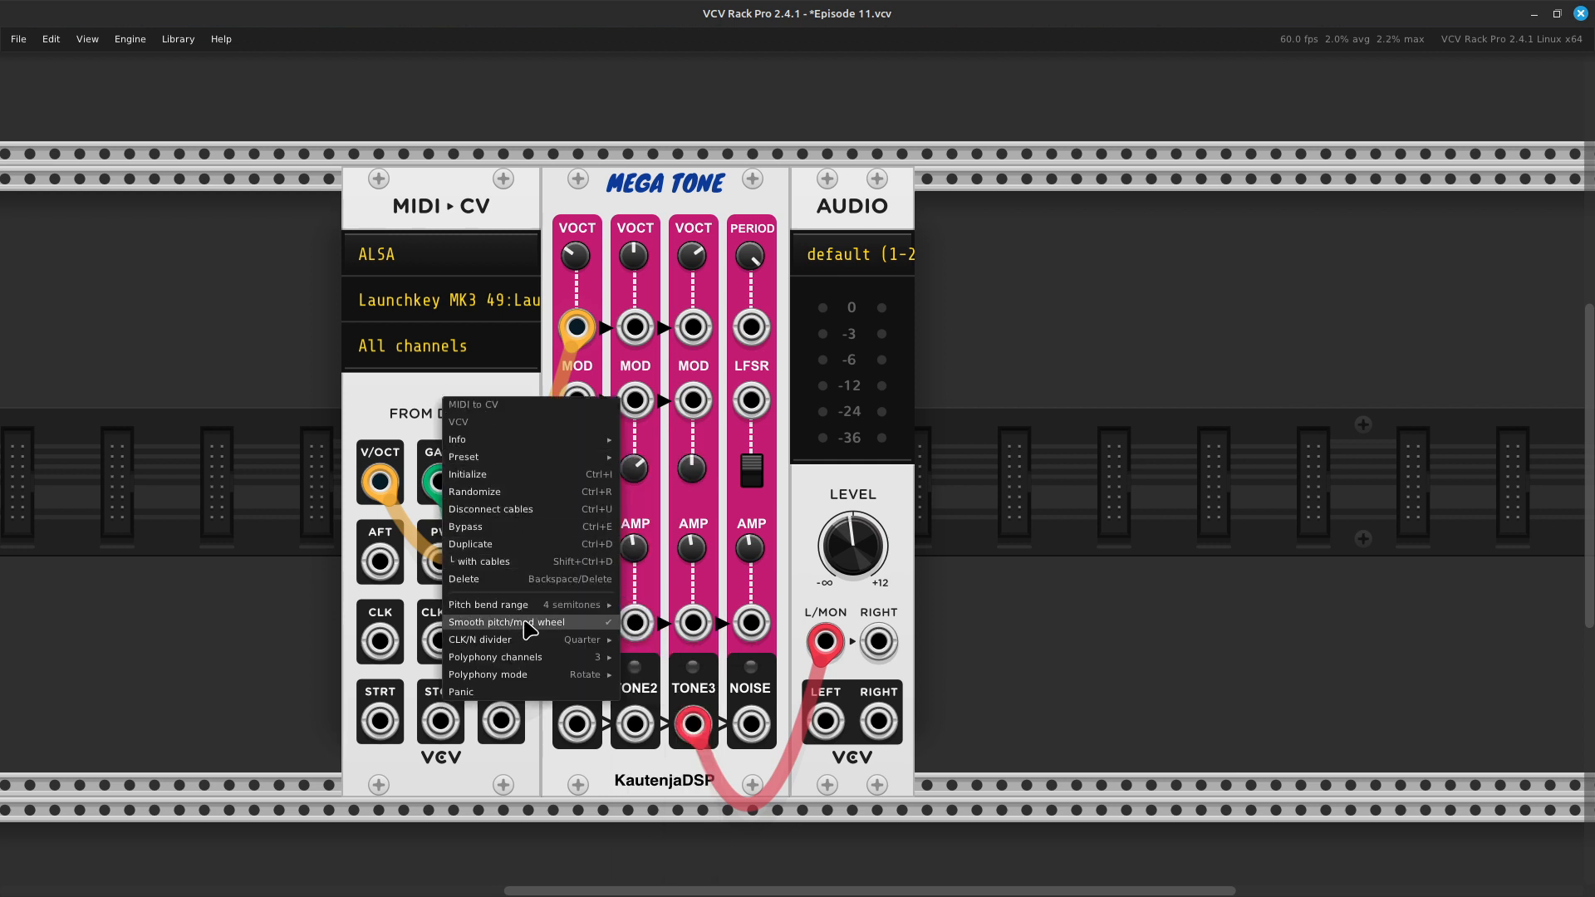
mouse_move(552, 642)
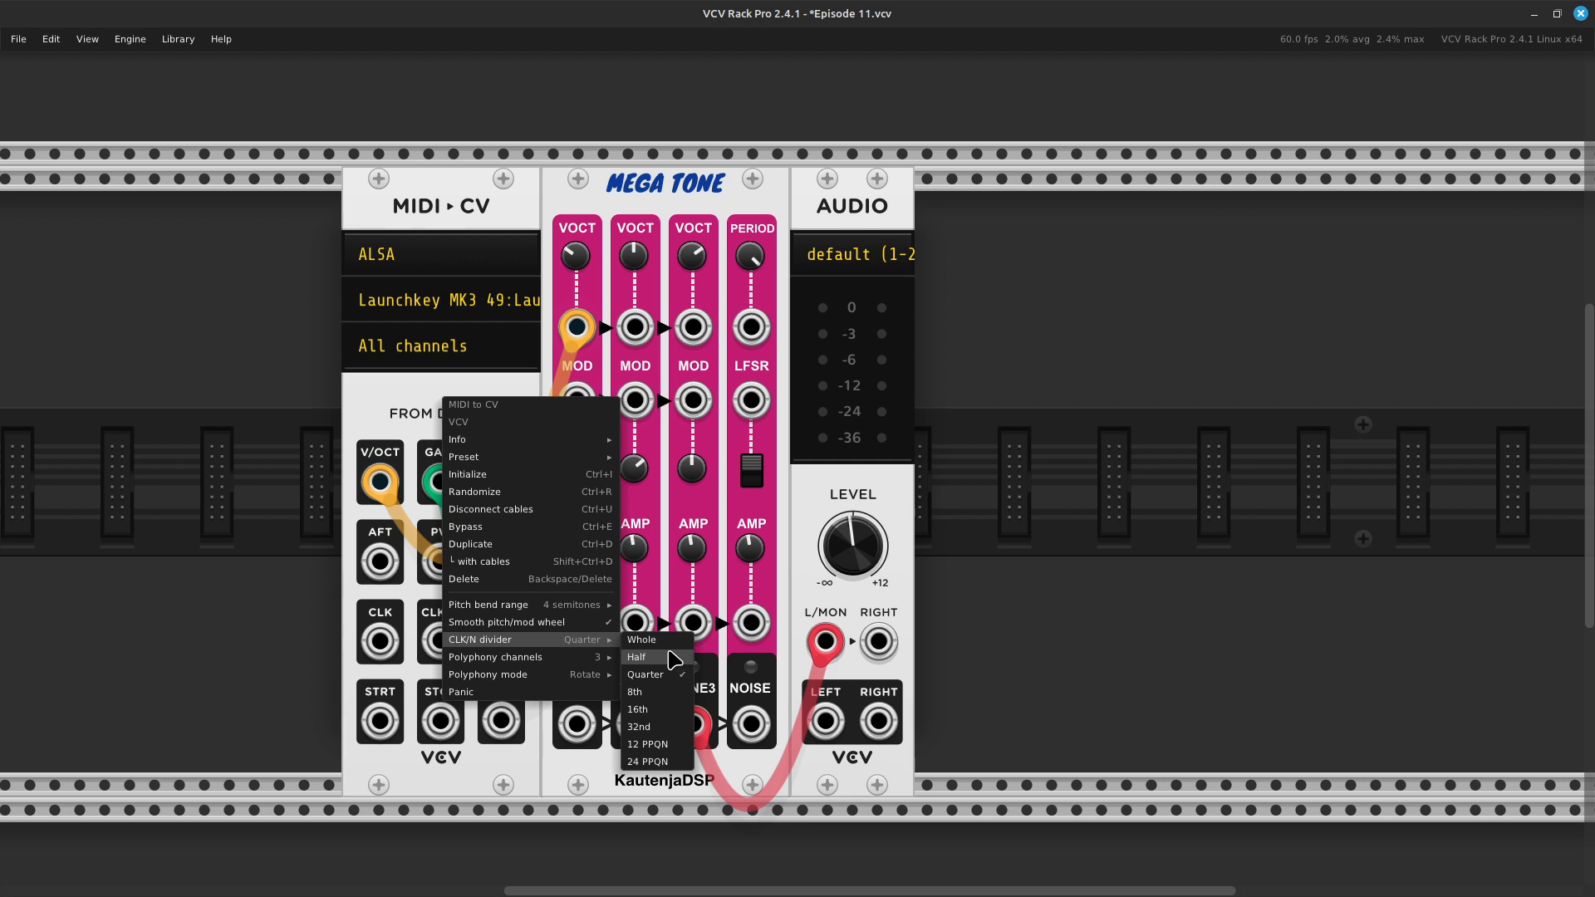
mouse_move(594, 676)
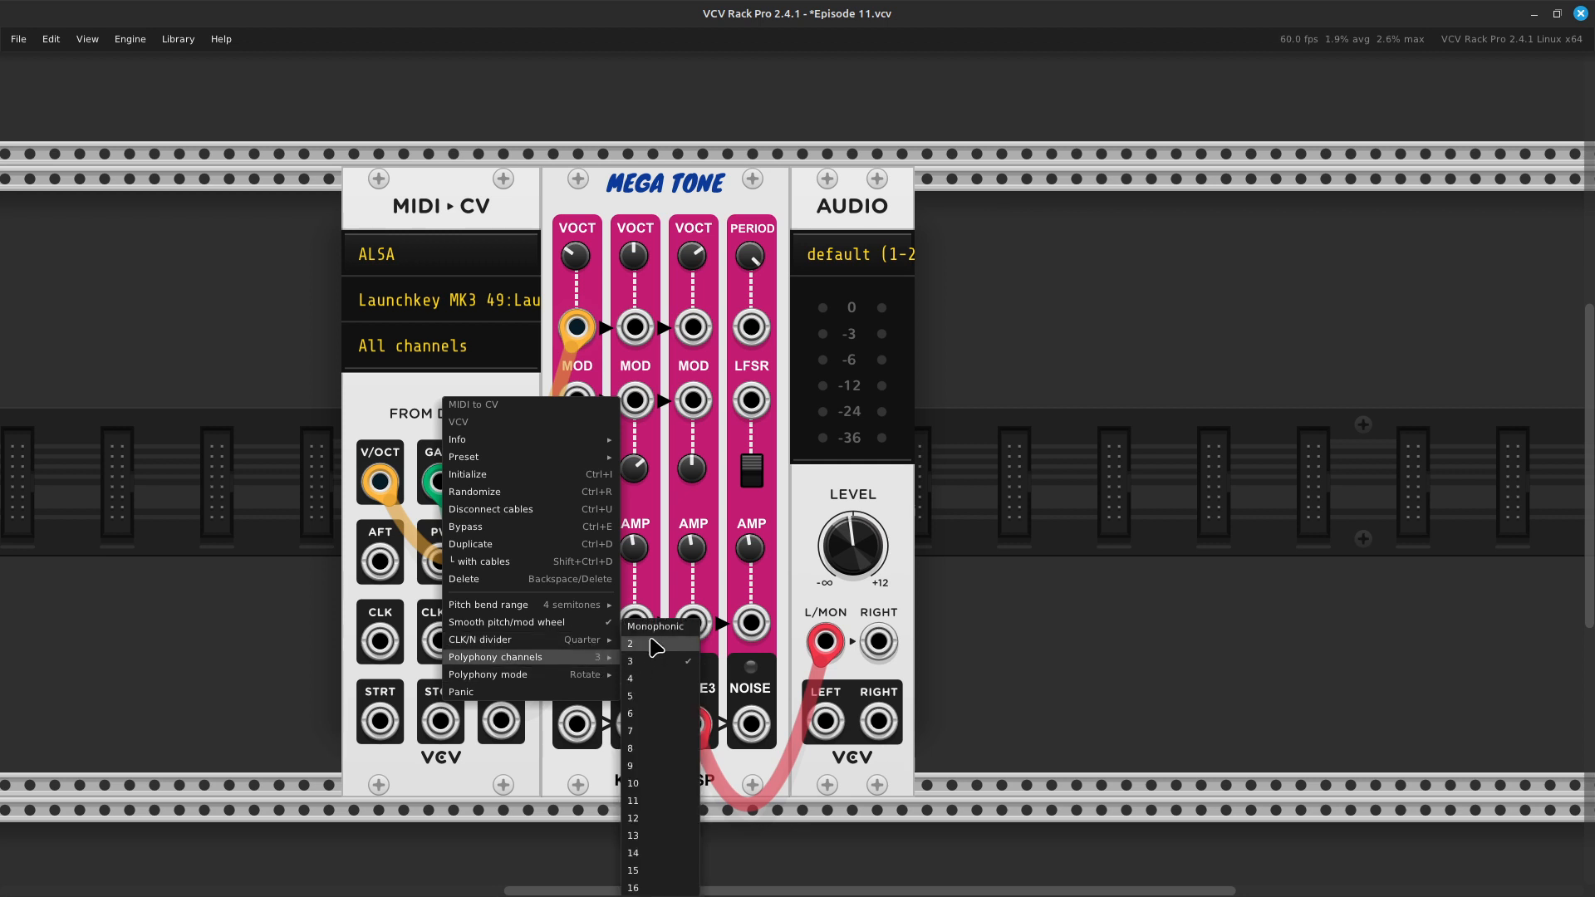
left_click(646, 630)
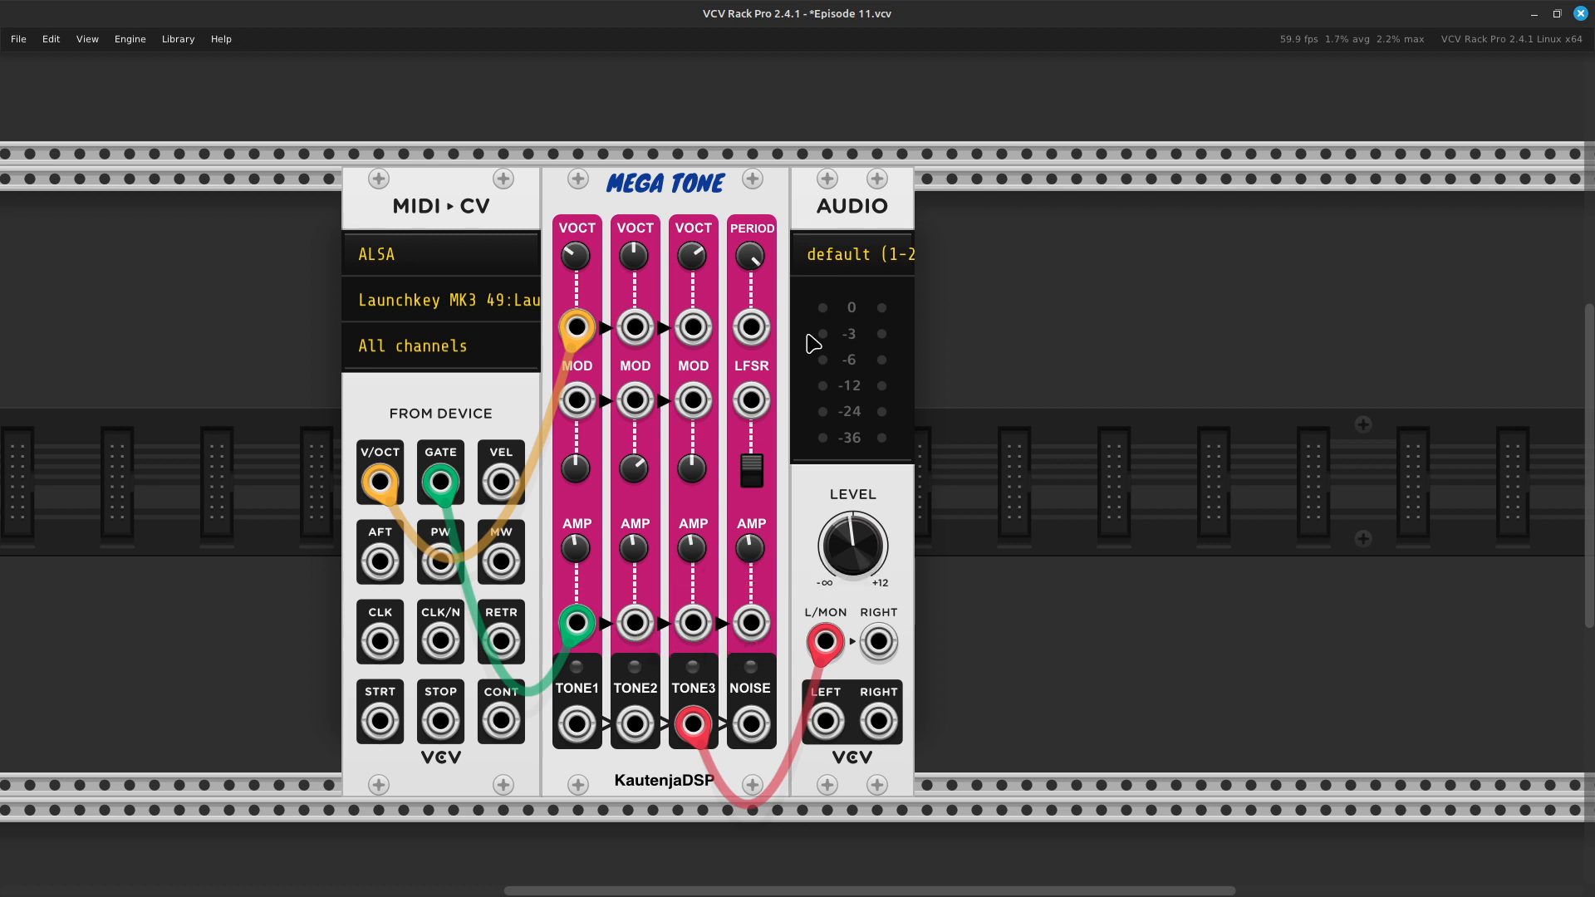
- Raise Tone 3's frequency further, and reset Tone 2's Fine Tune / FM attenuverter to its default value
mouse_move(704, 258)
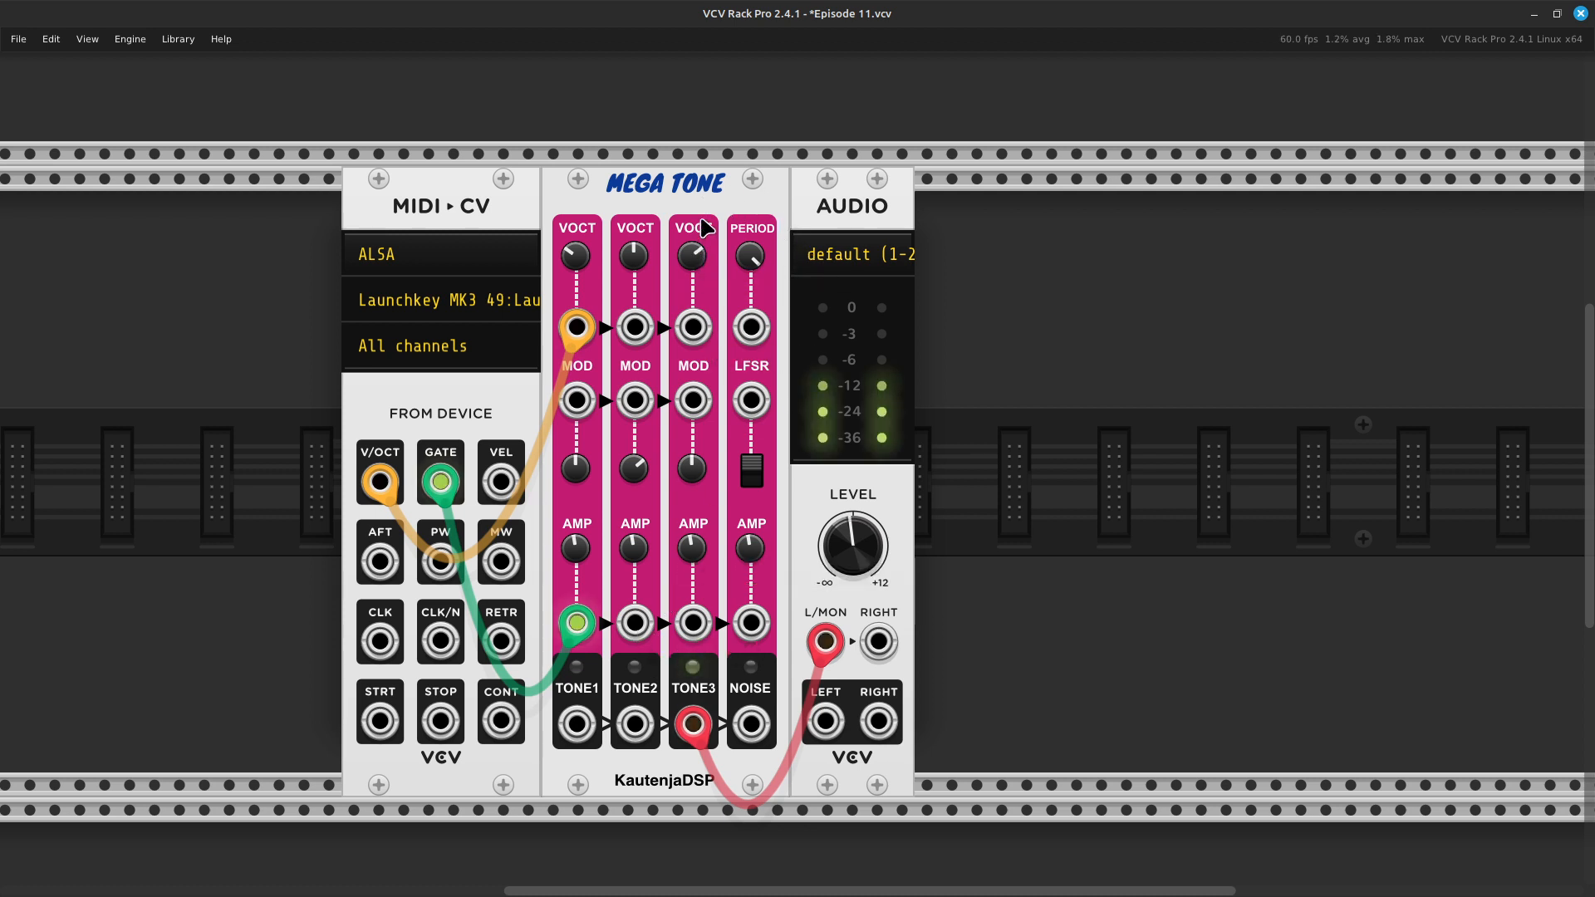
left_click_drag(692, 256, 692, 224)
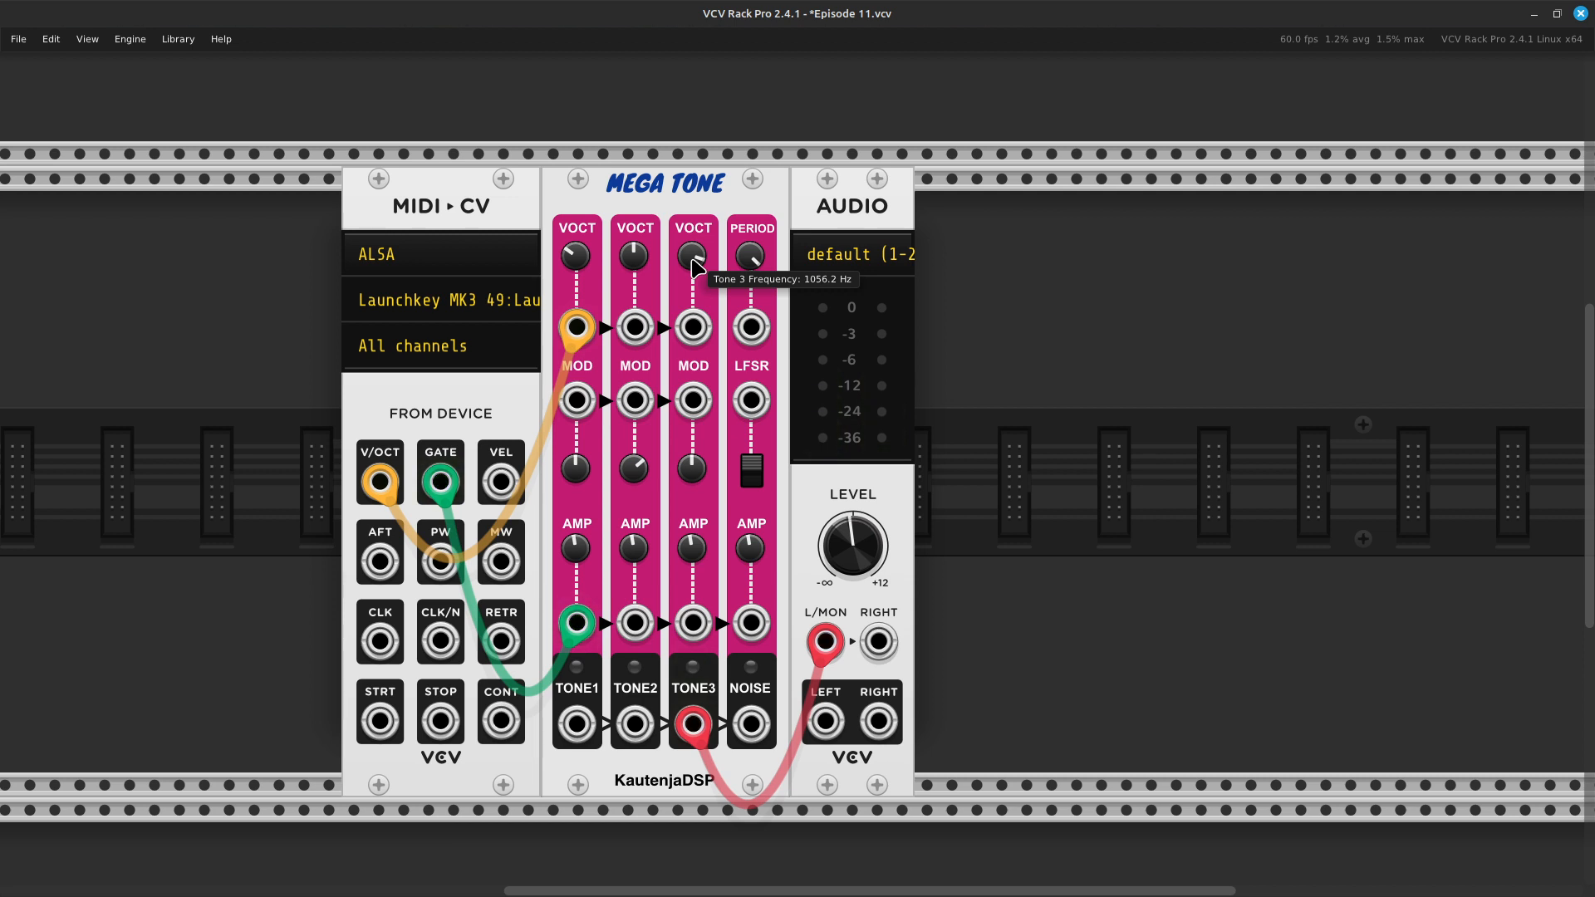
right_click(639, 467)
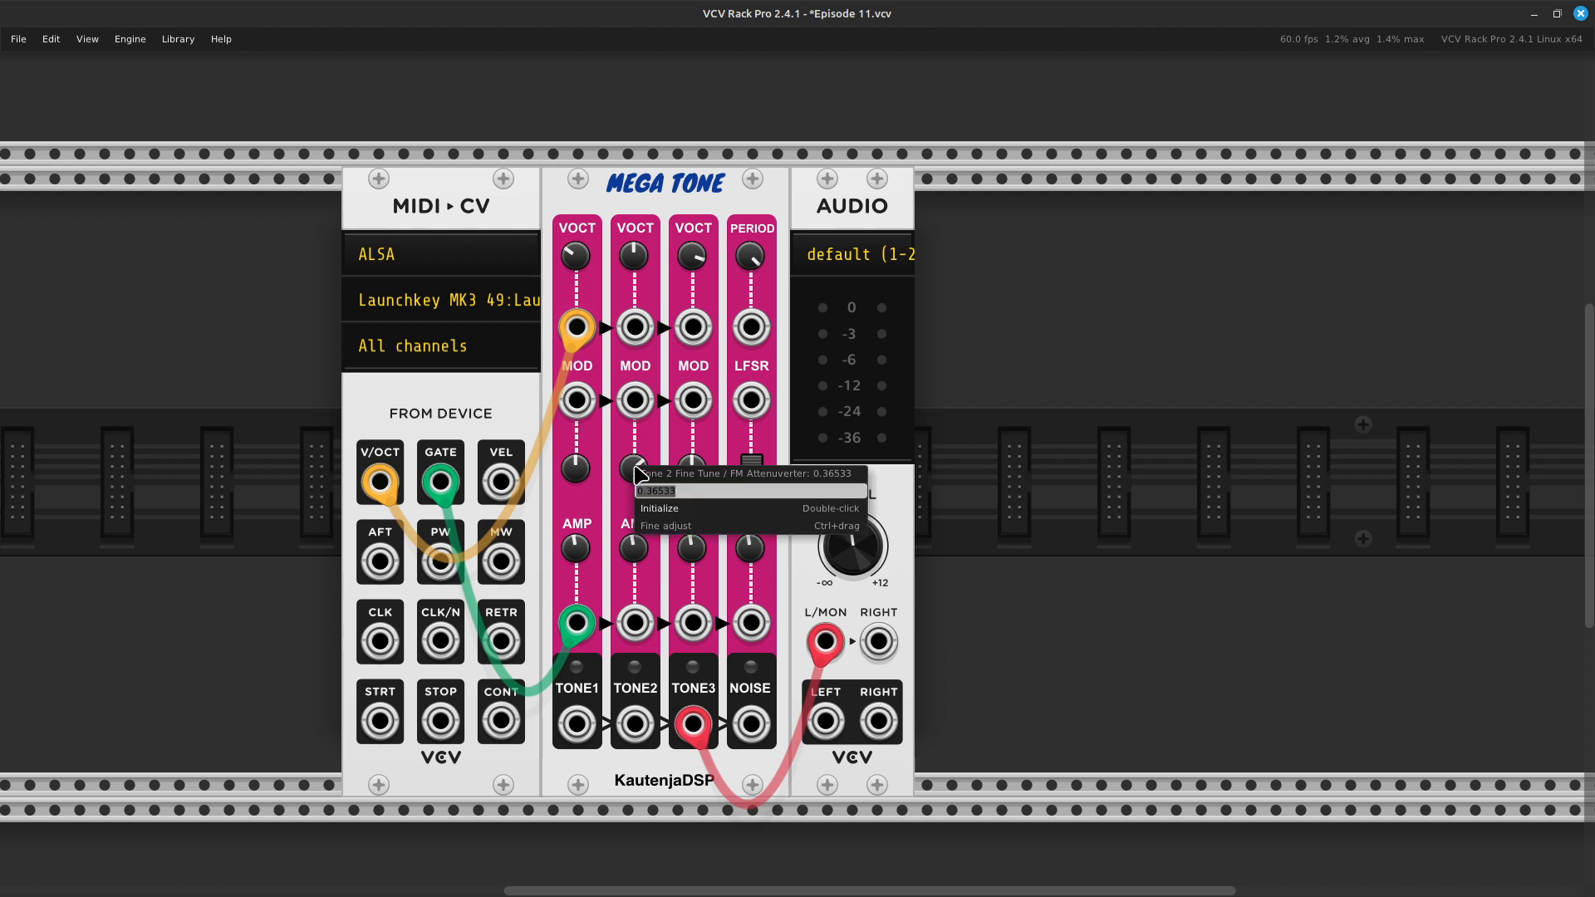
left_click(669, 510)
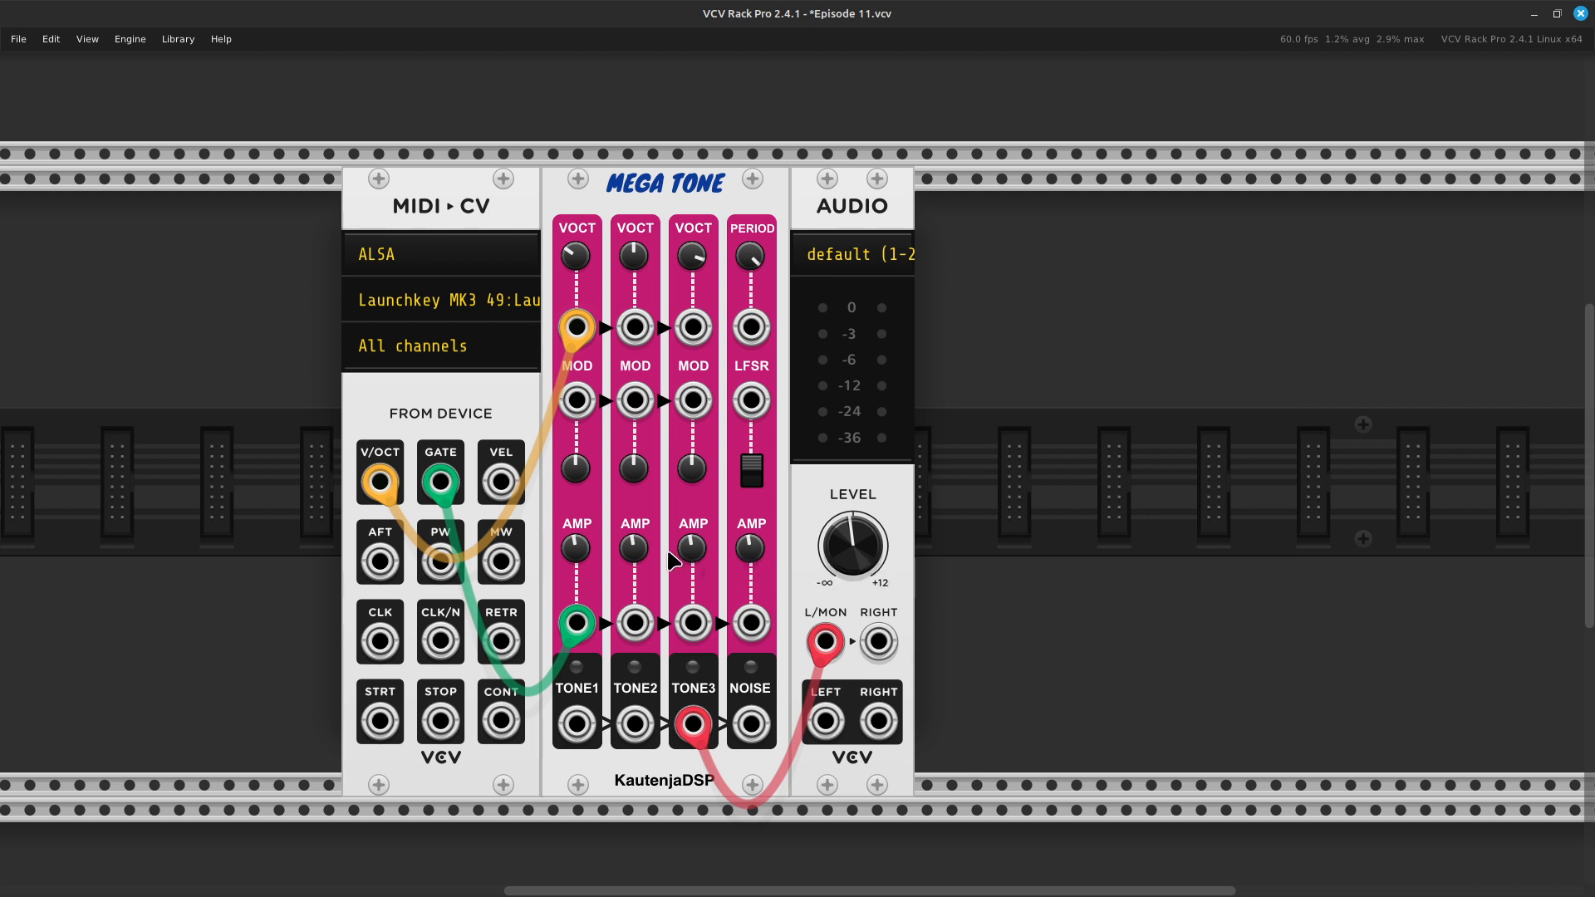
- Lower Tone 3's Volume / Amplifier Attenuator, and bring Tone 2's down to about 3.54
mouse_move(639, 551)
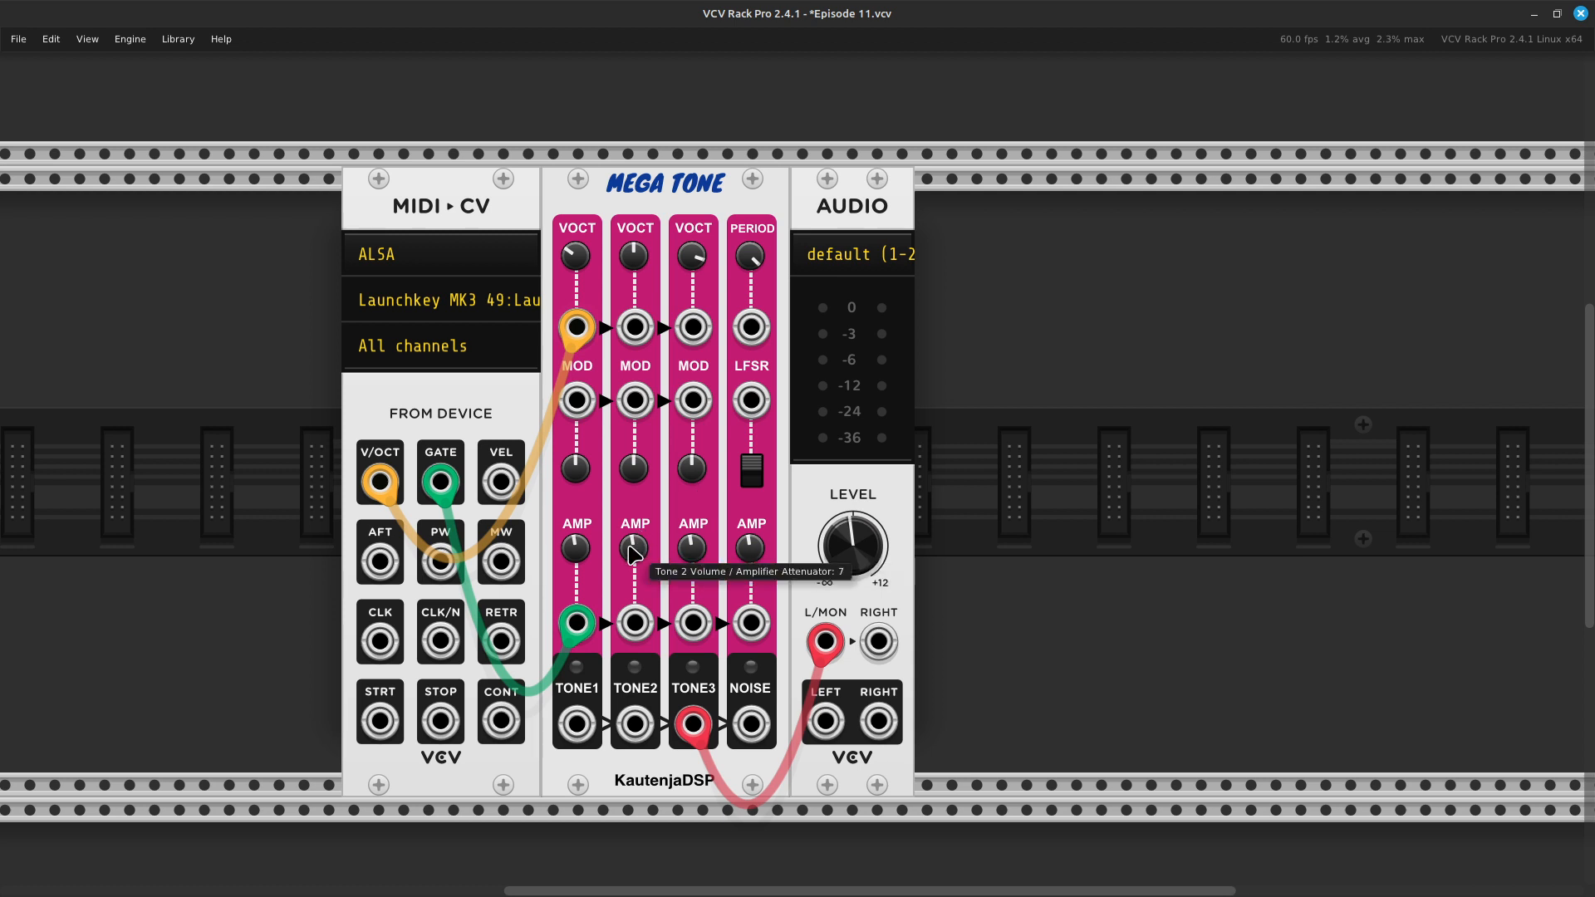
mouse_move(692, 550)
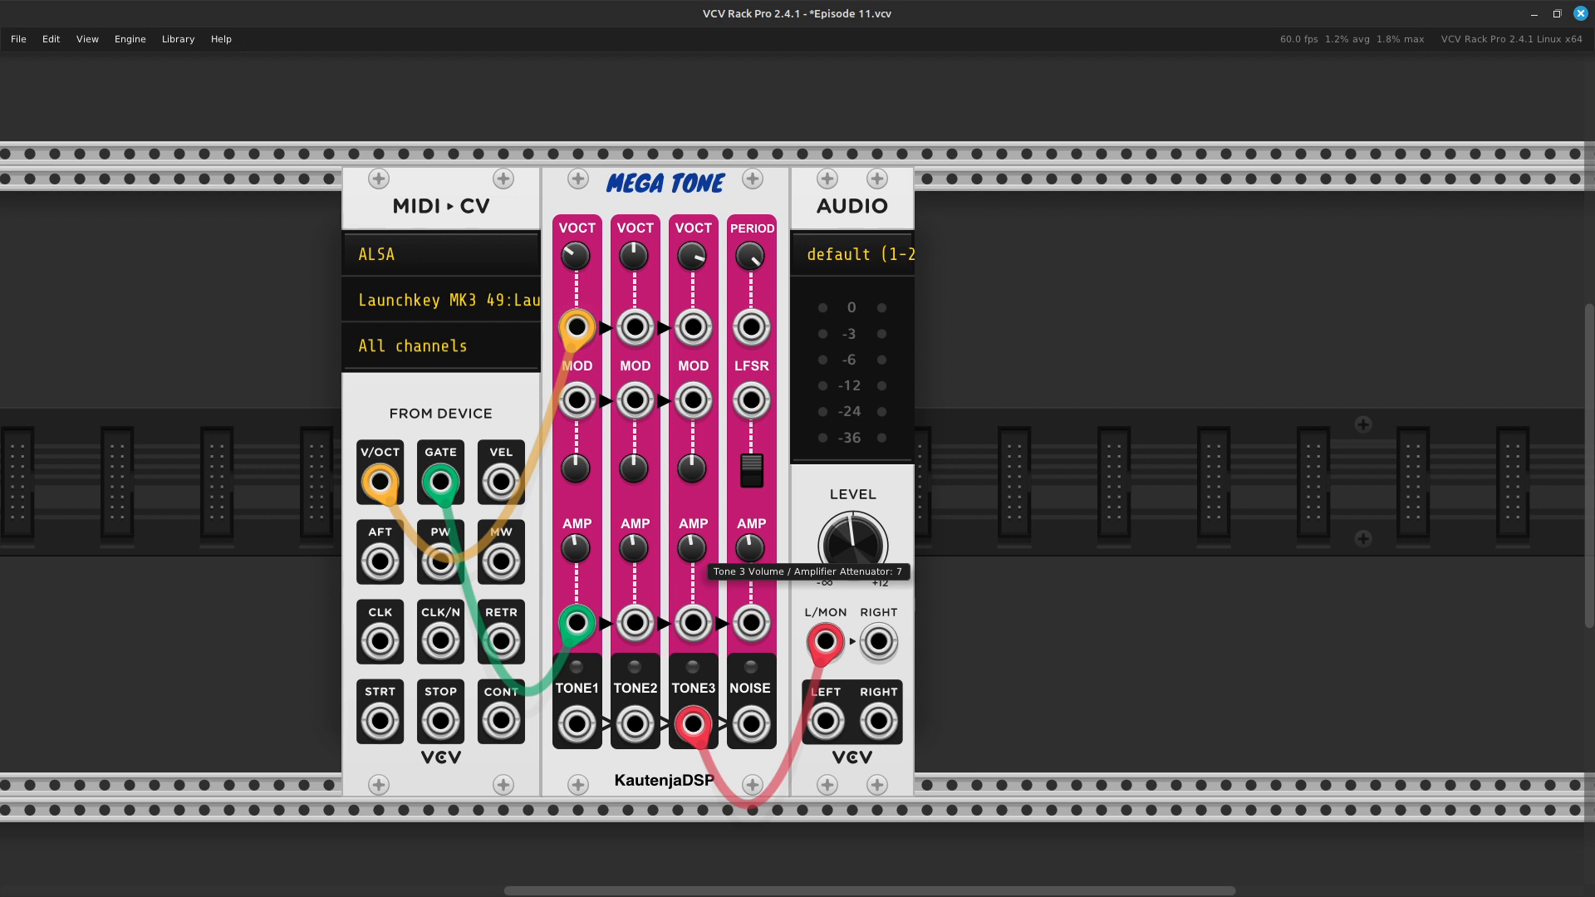
mouse_move(692, 549)
left_mouse_down()
mouse_move(692, 563)
mouse_move(689, 546)
left_mouse_up()
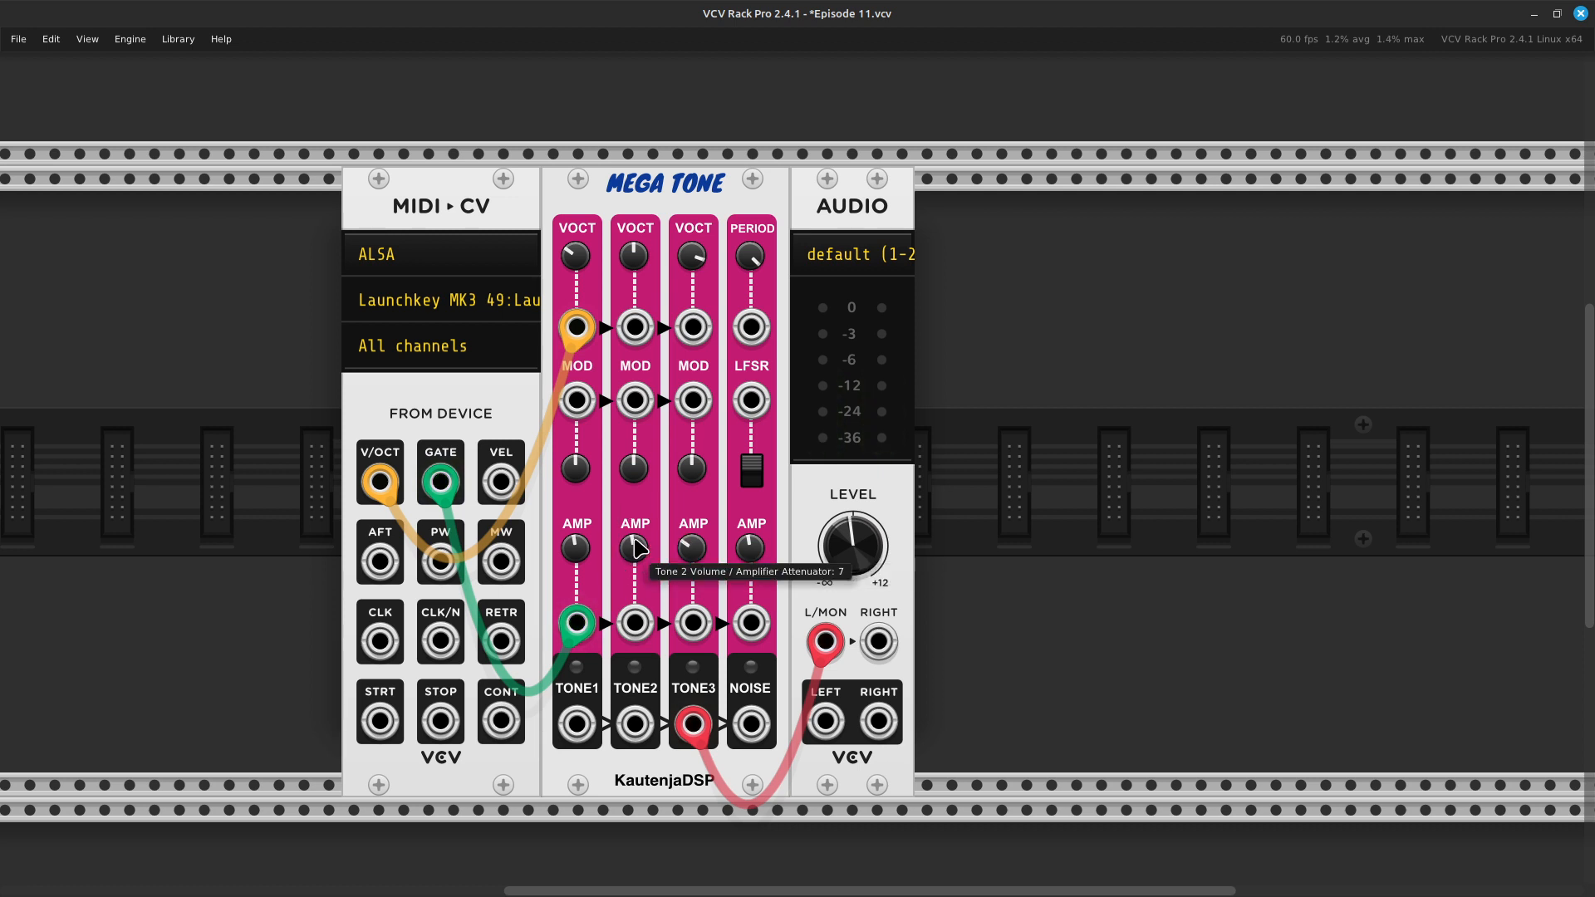
left_click_drag(642, 560, 642, 573)
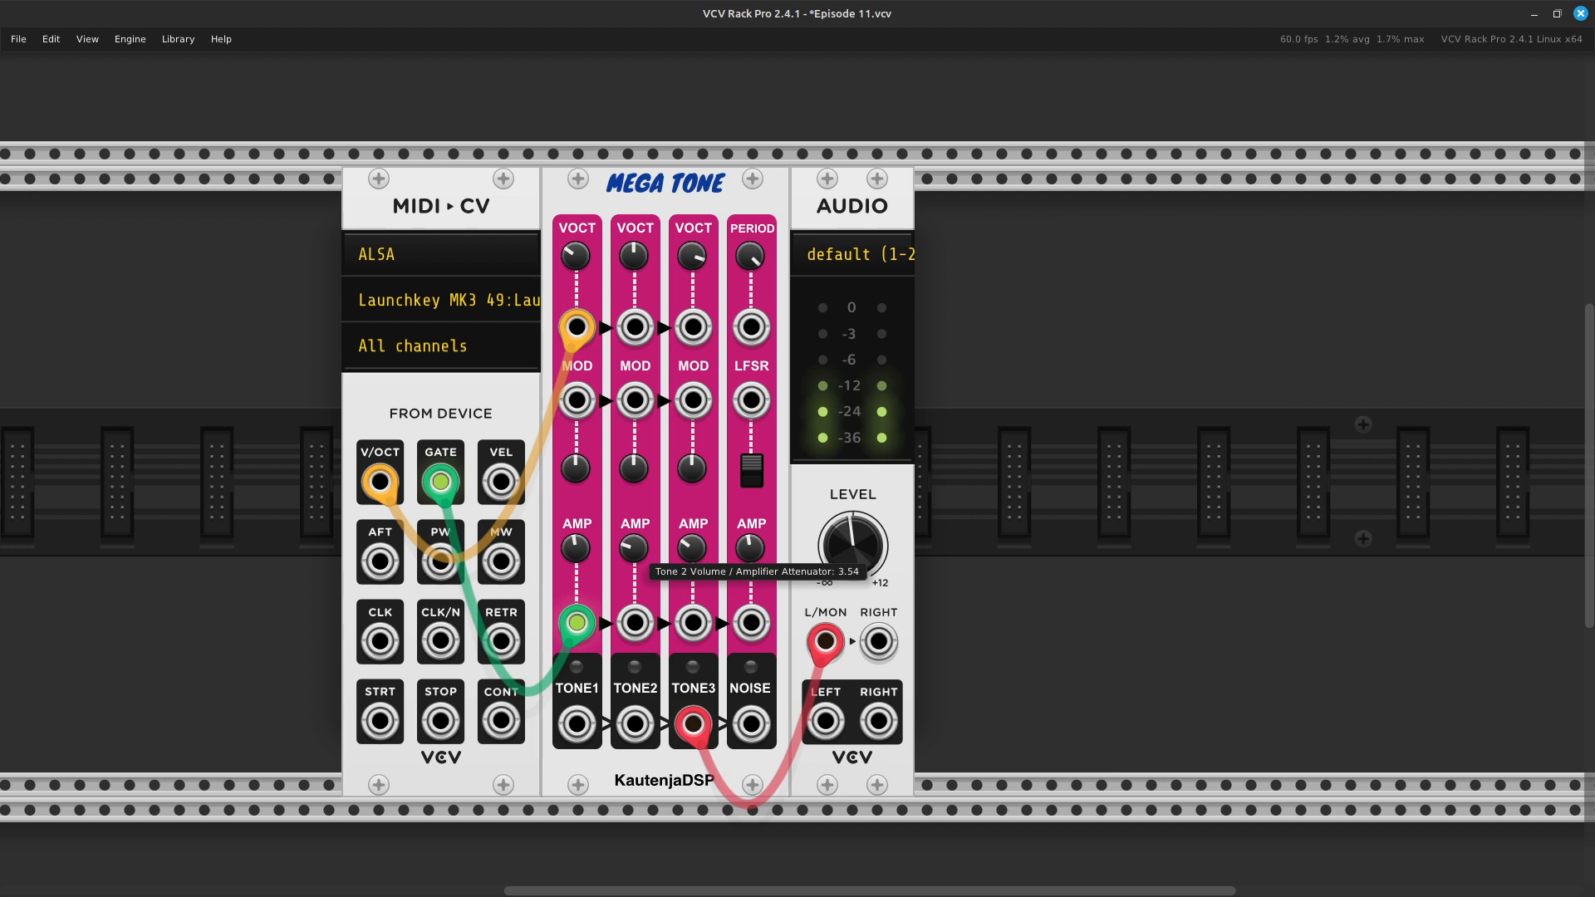
- Reset the Volume / Amplifier Attenuators of Tone 2 and Tone 3 to their default values
right_click(630, 555)
left_click(665, 597)
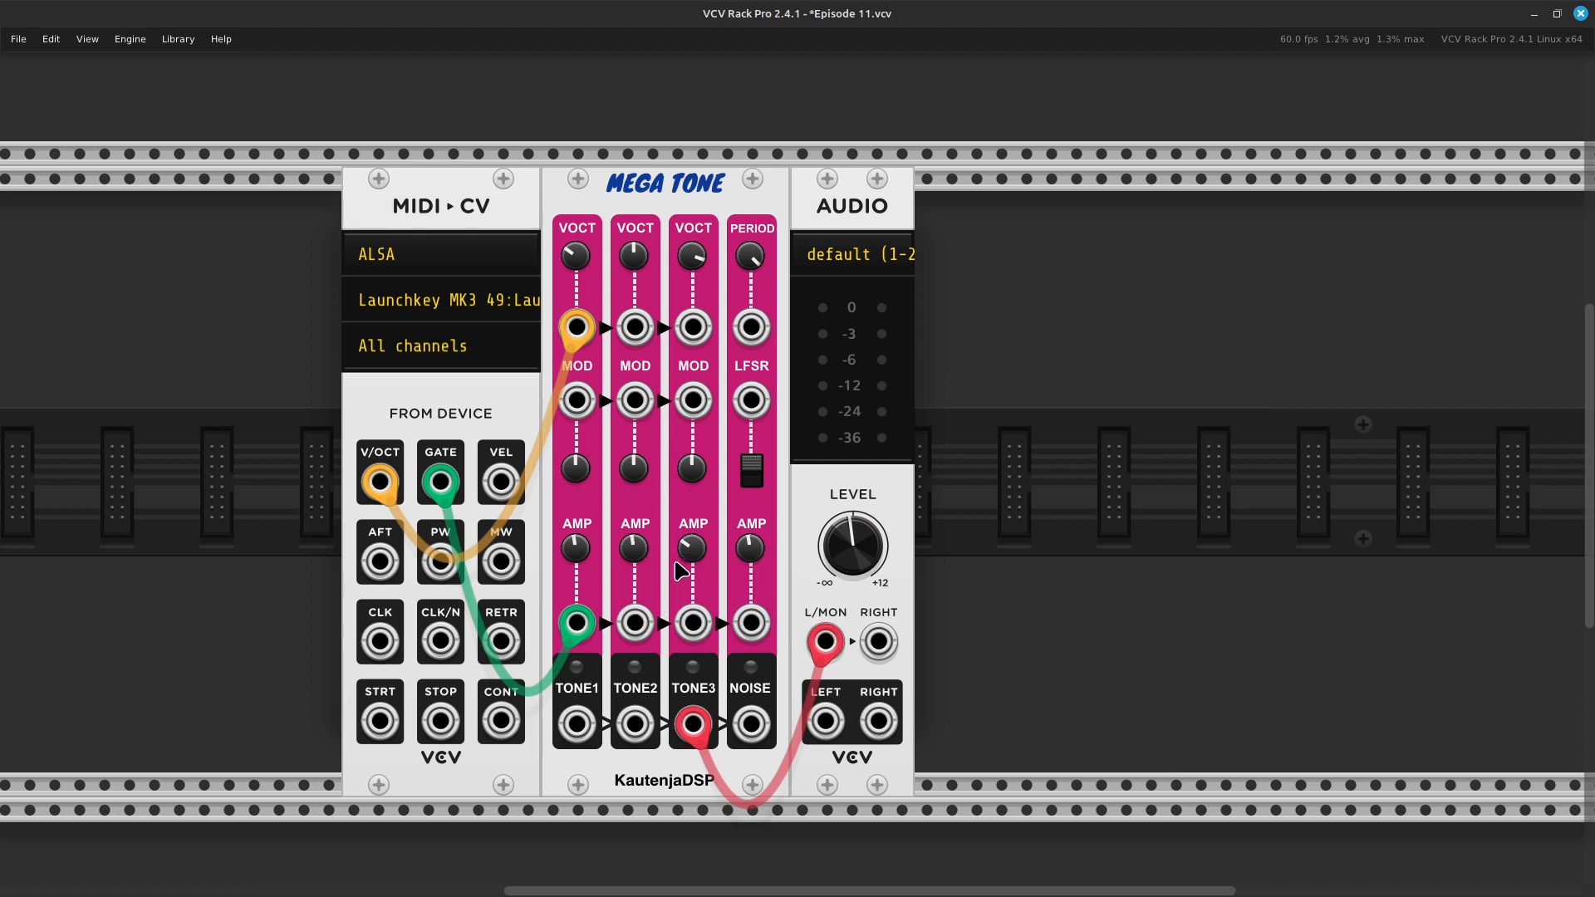
right_click(689, 549)
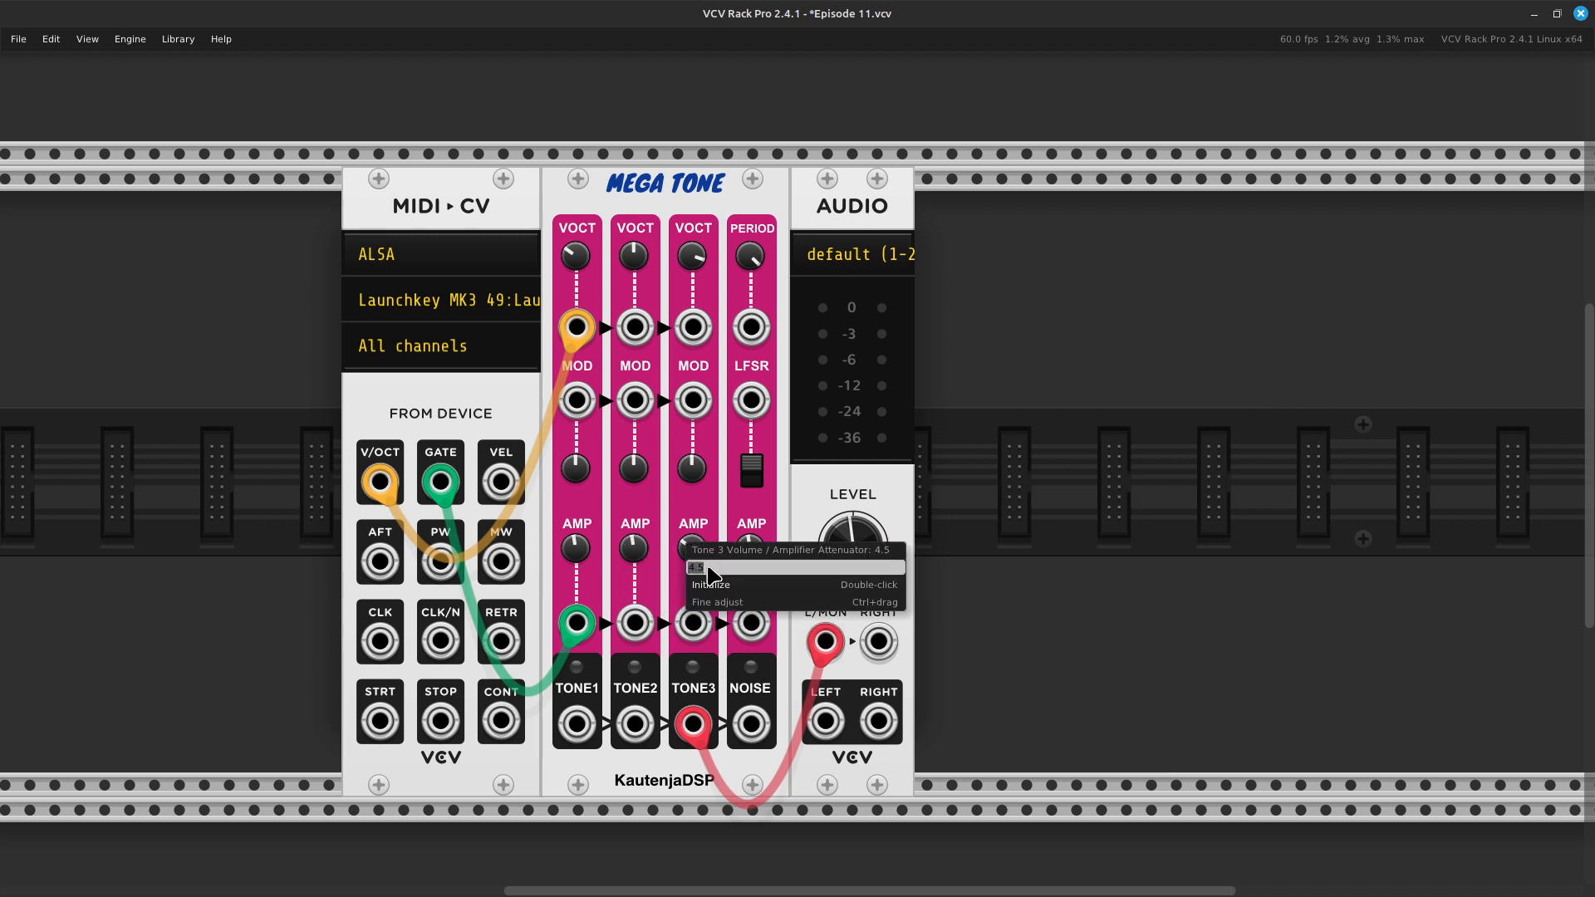
left_click(722, 587)
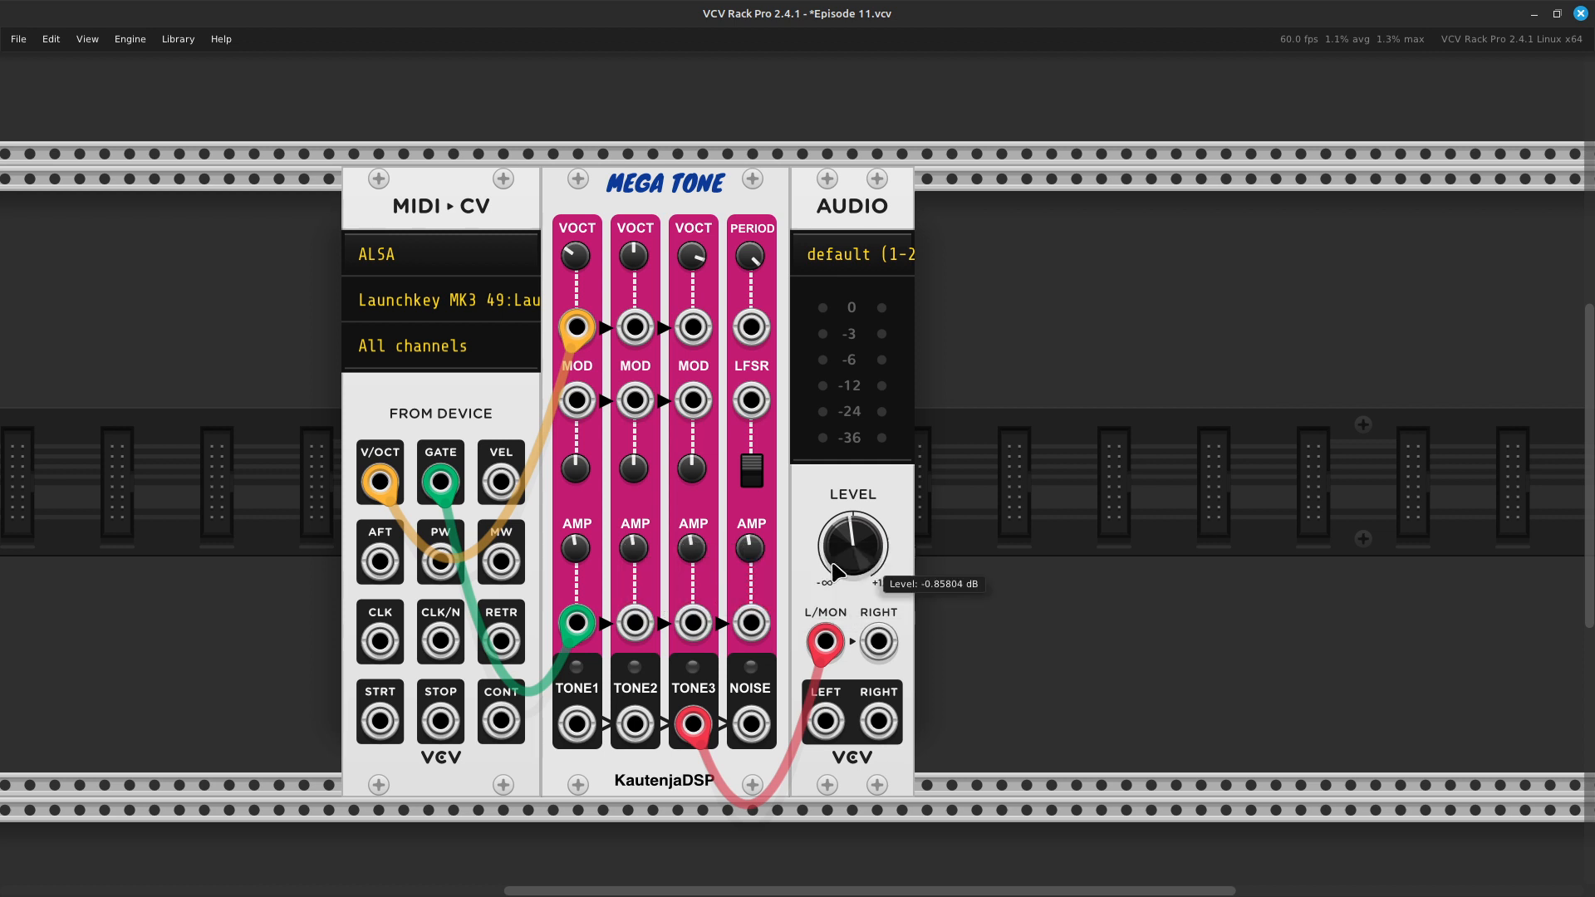
- Patch the Noise output to Tone 3's FM input with a yellow cable, and raise Tone 3's FM attenuverter to about 0.81
right_click(753, 732)
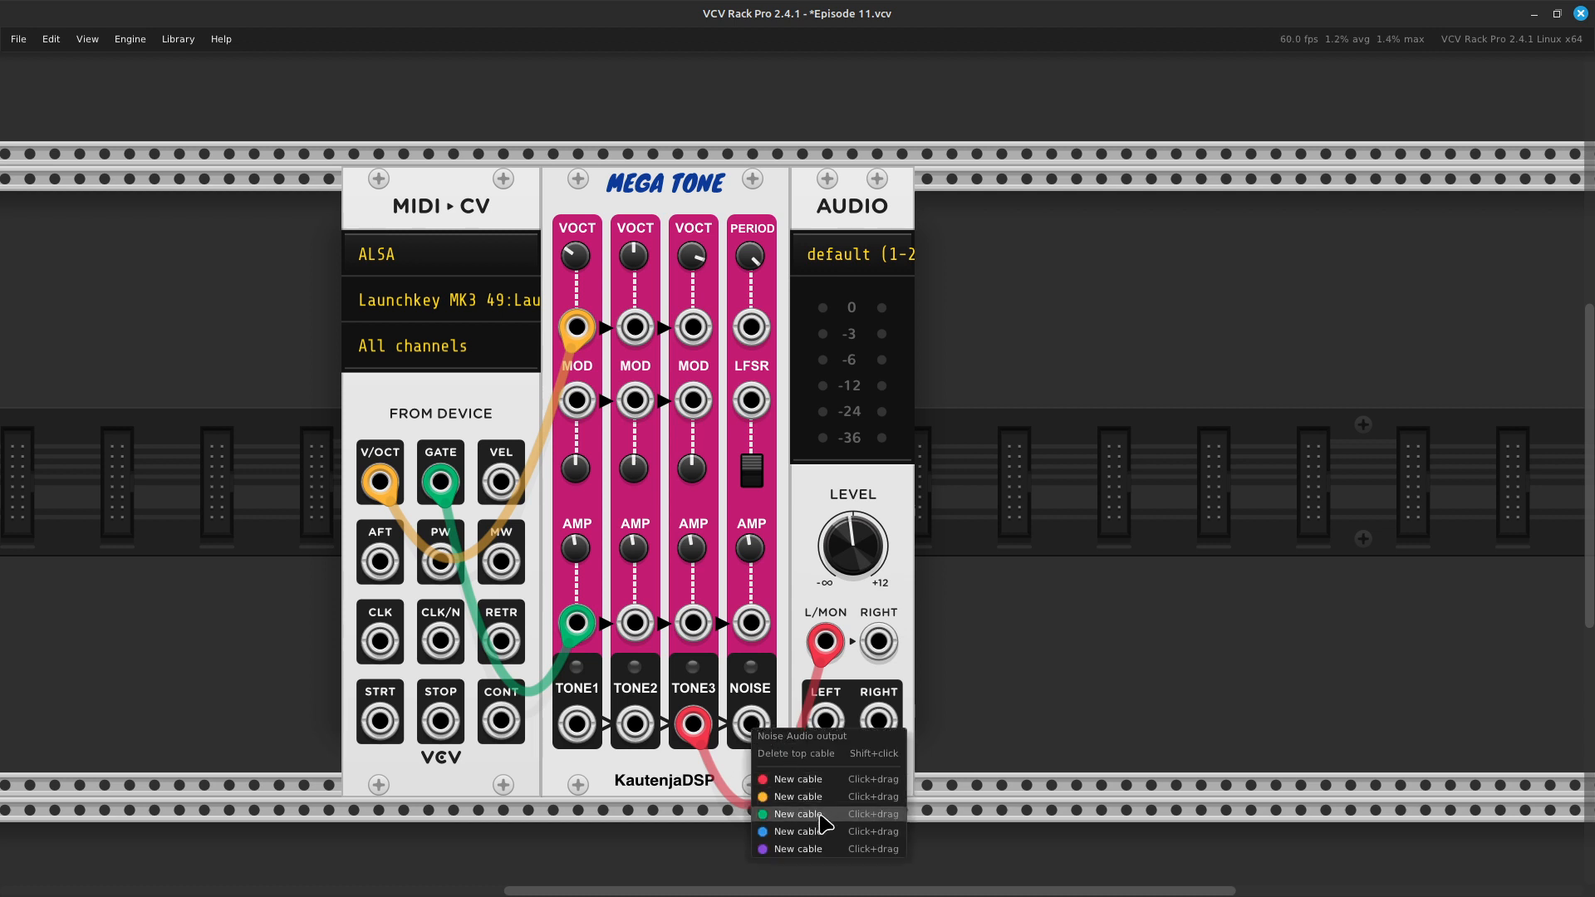
left_click_drag(820, 799, 705, 406)
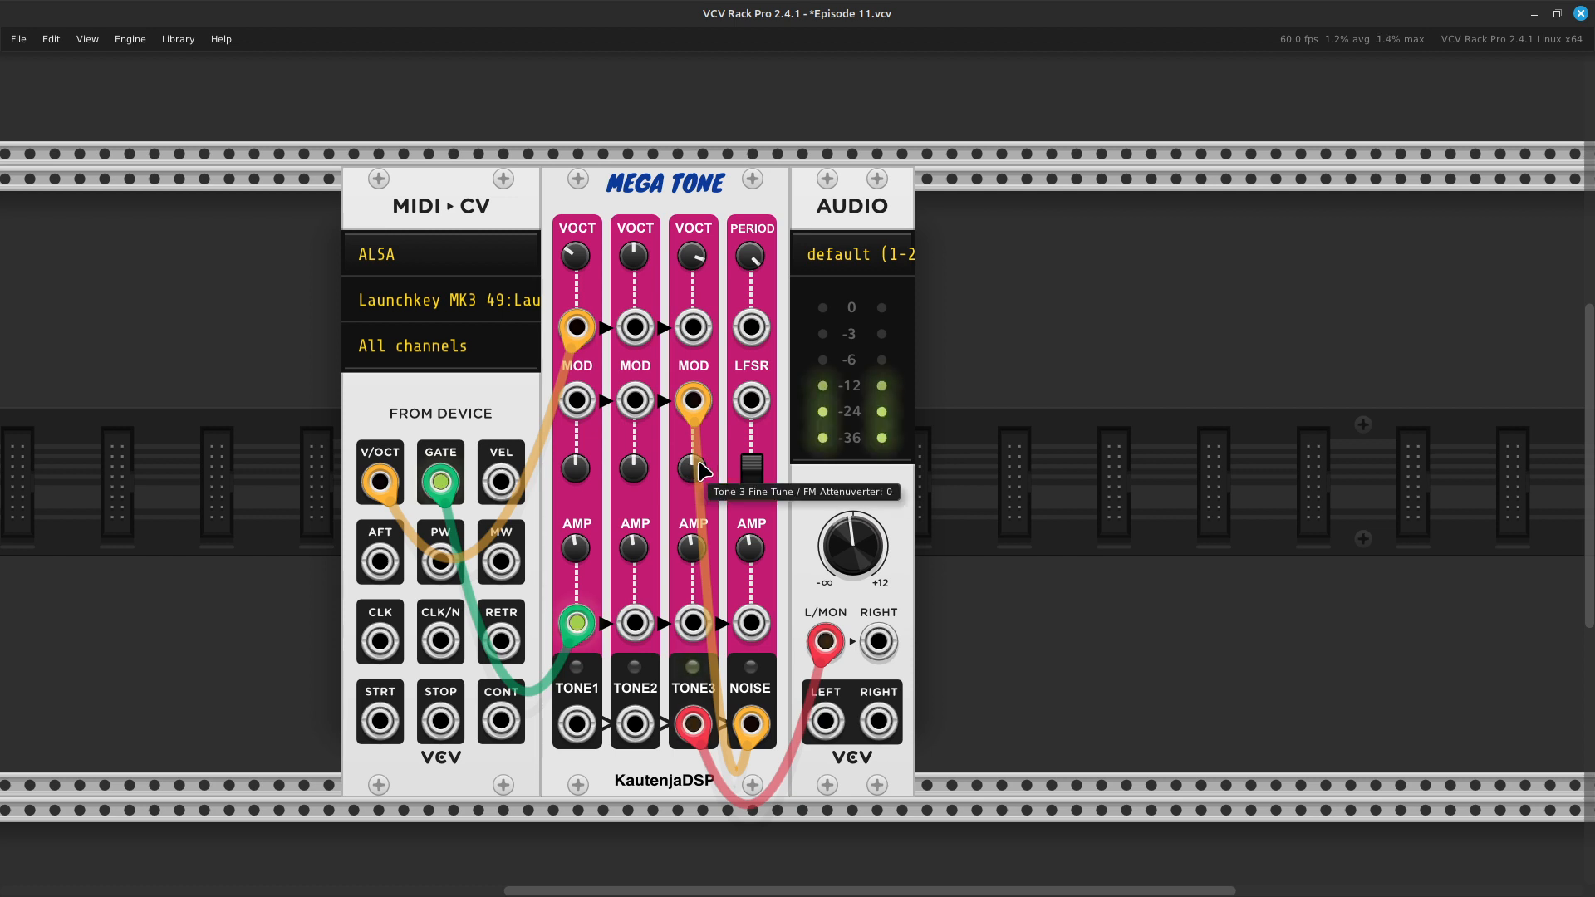
left_click_drag(700, 465, 700, 418)
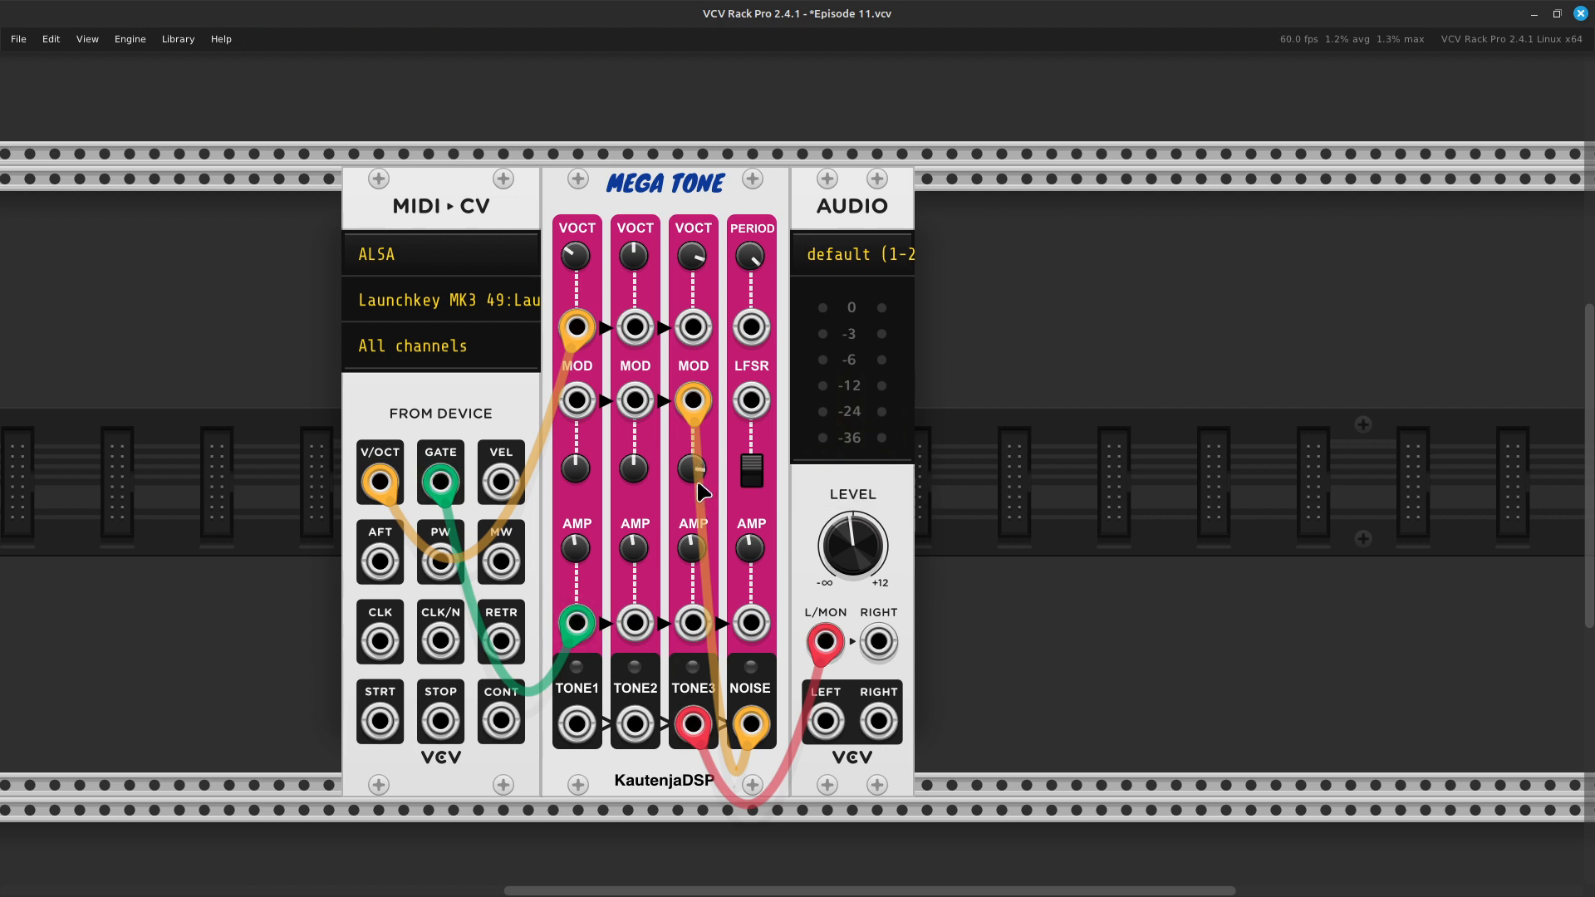
left_click_drag(685, 477, 685, 469)
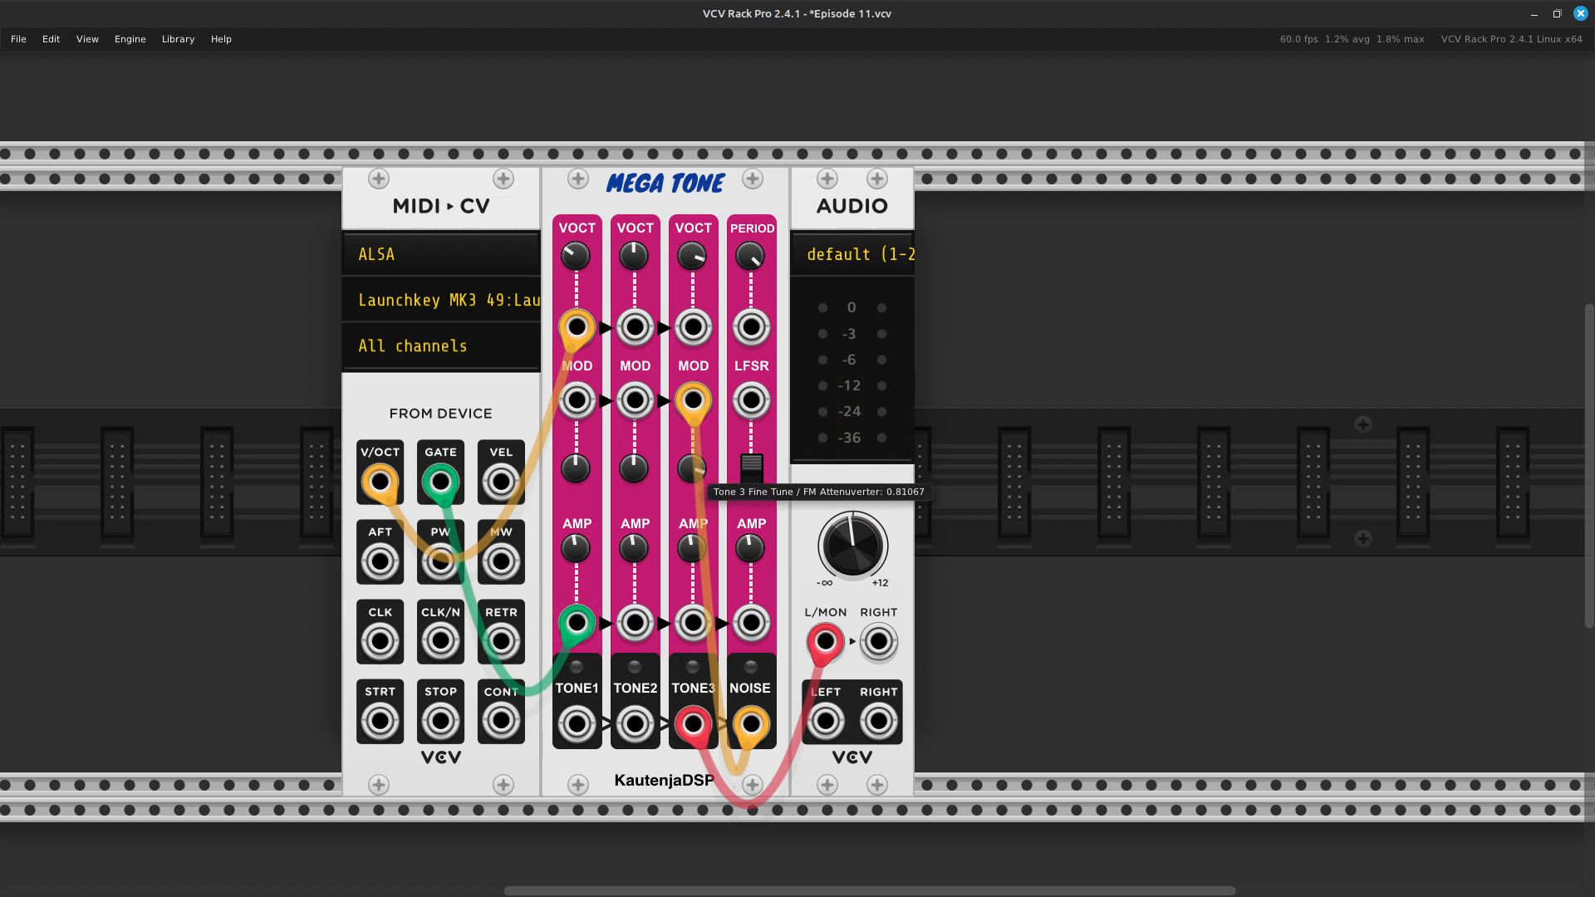
- Raise the Noise Volume / Amplifier Attenuator, and turn down the Noise Period
left_click_drag(751, 548, 750, 537)
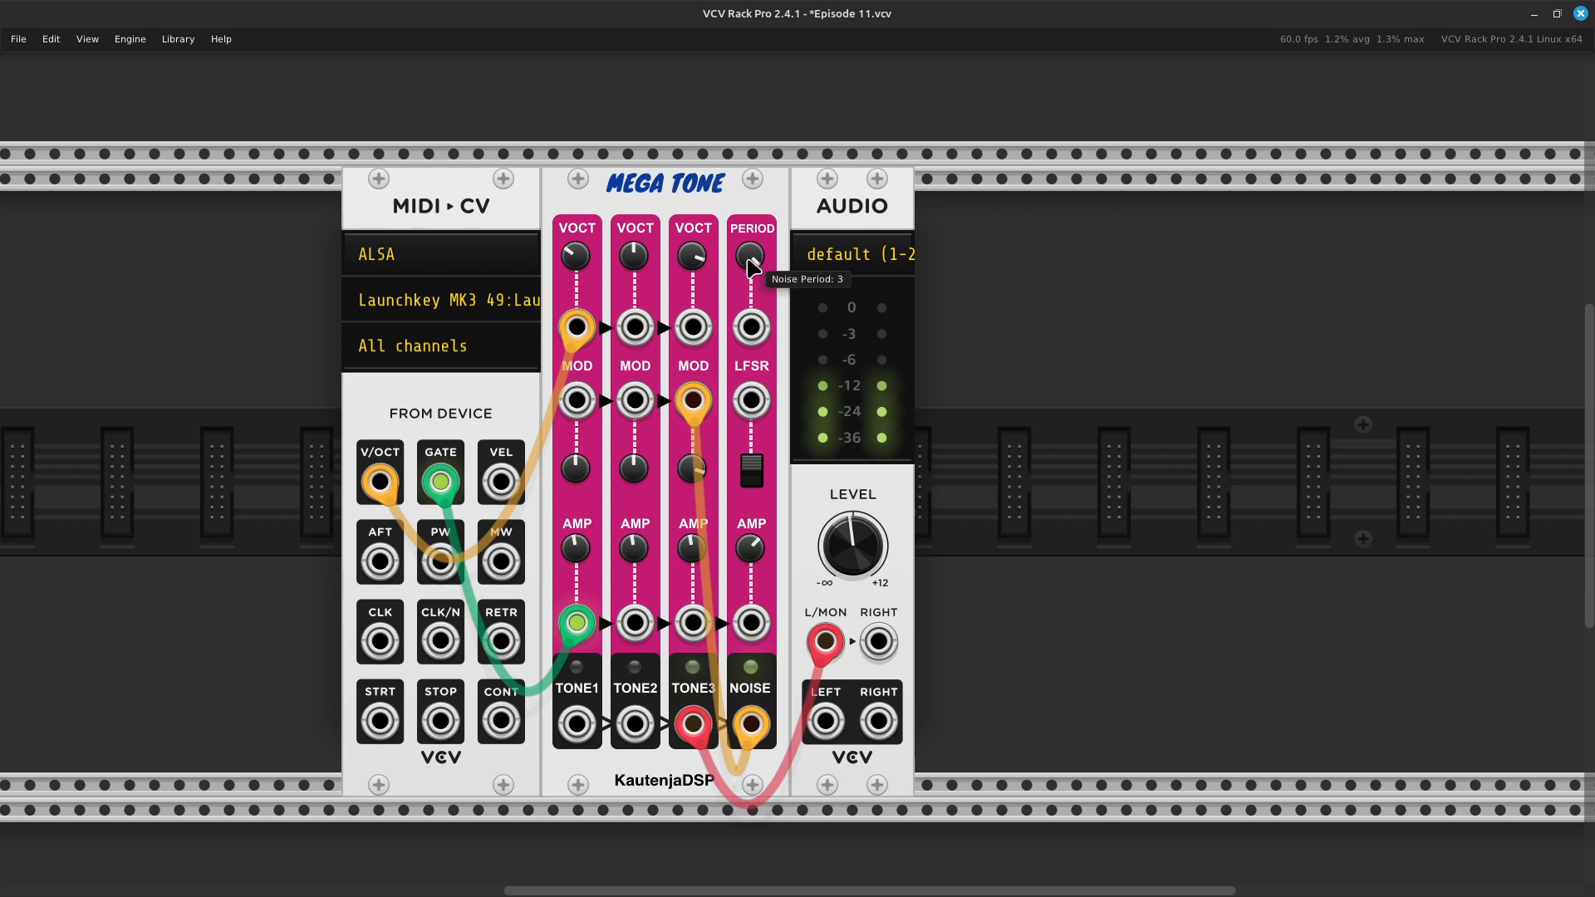
left_click_drag(742, 258, 743, 343)
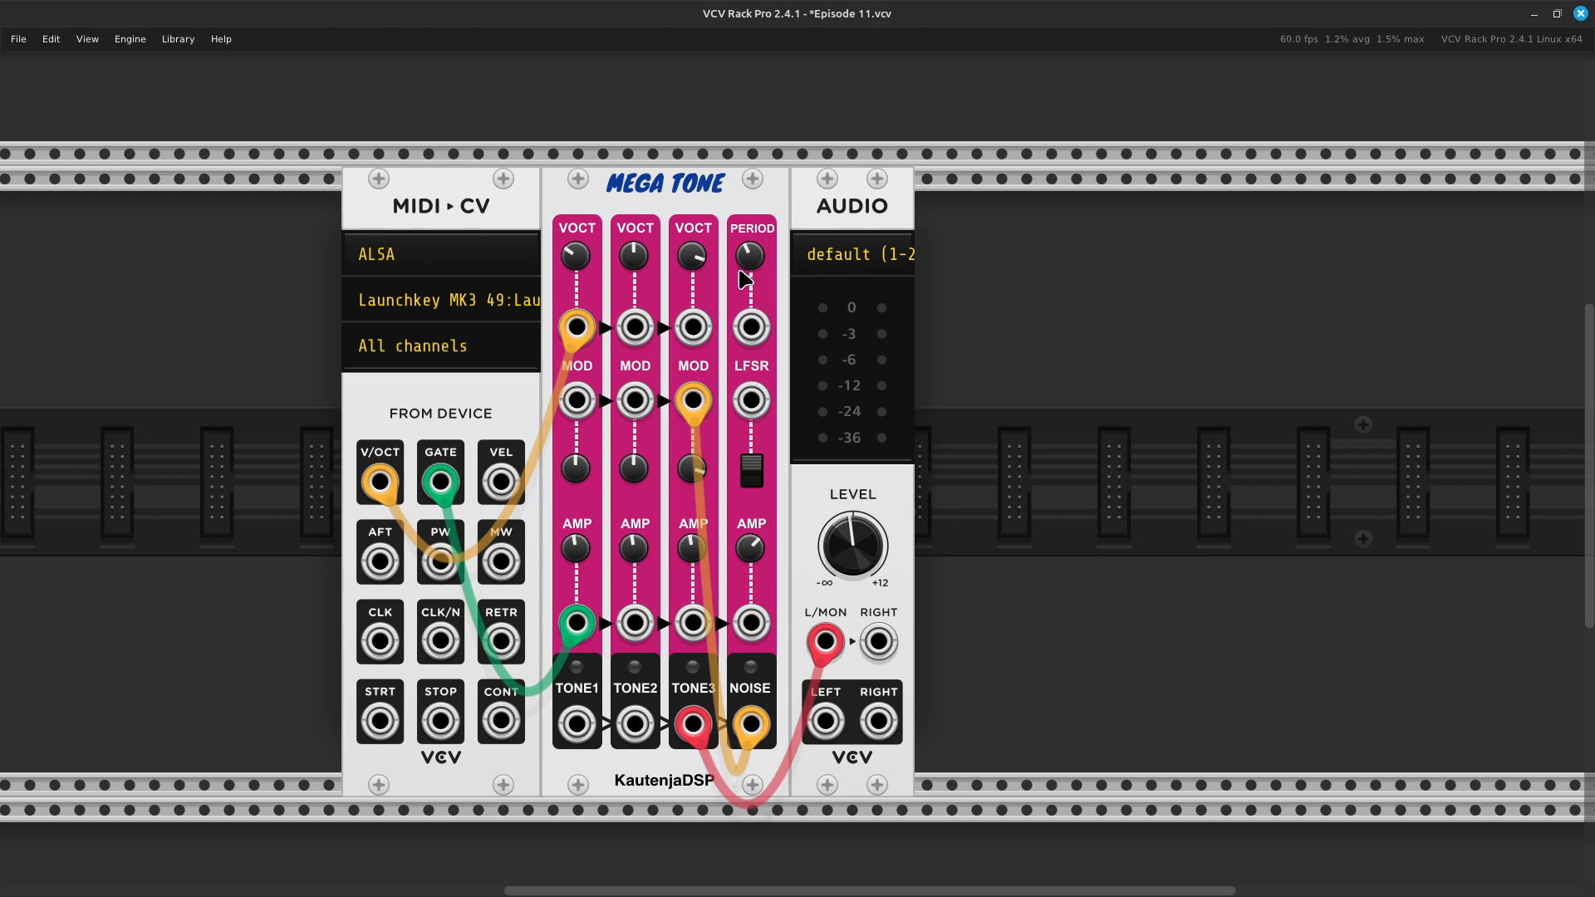
mouse_move(739, 265)
- Move the noise cable from Tone 3's FM input to Tone 2's, and reset Tone 3's FM attenuverter to its default
left_click_drag(693, 403, 635, 401)
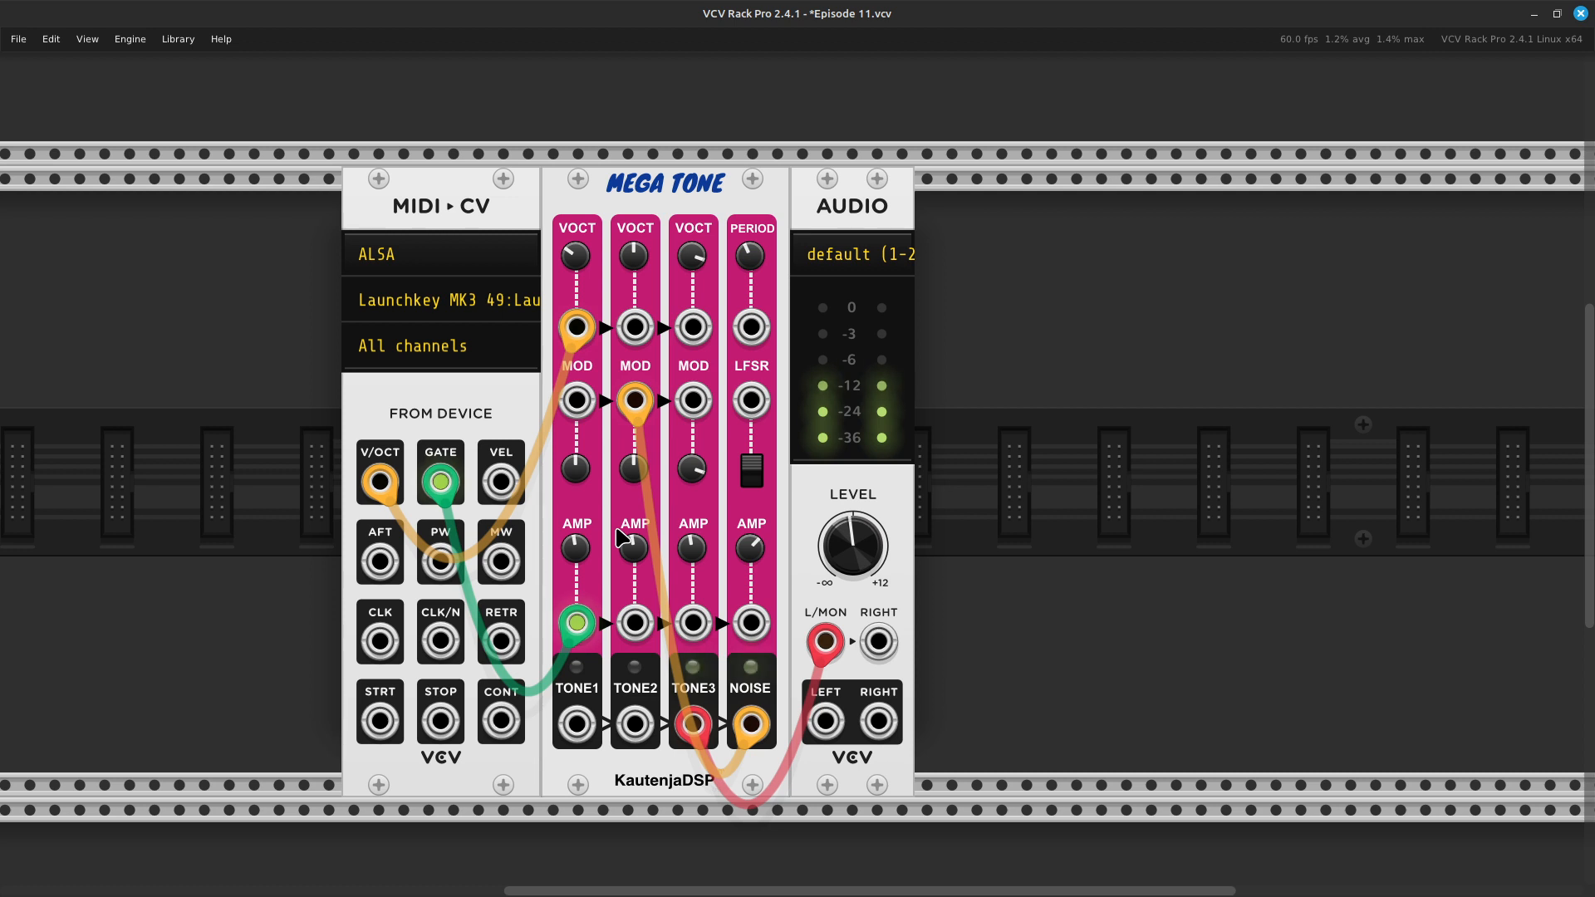
right_click(692, 470)
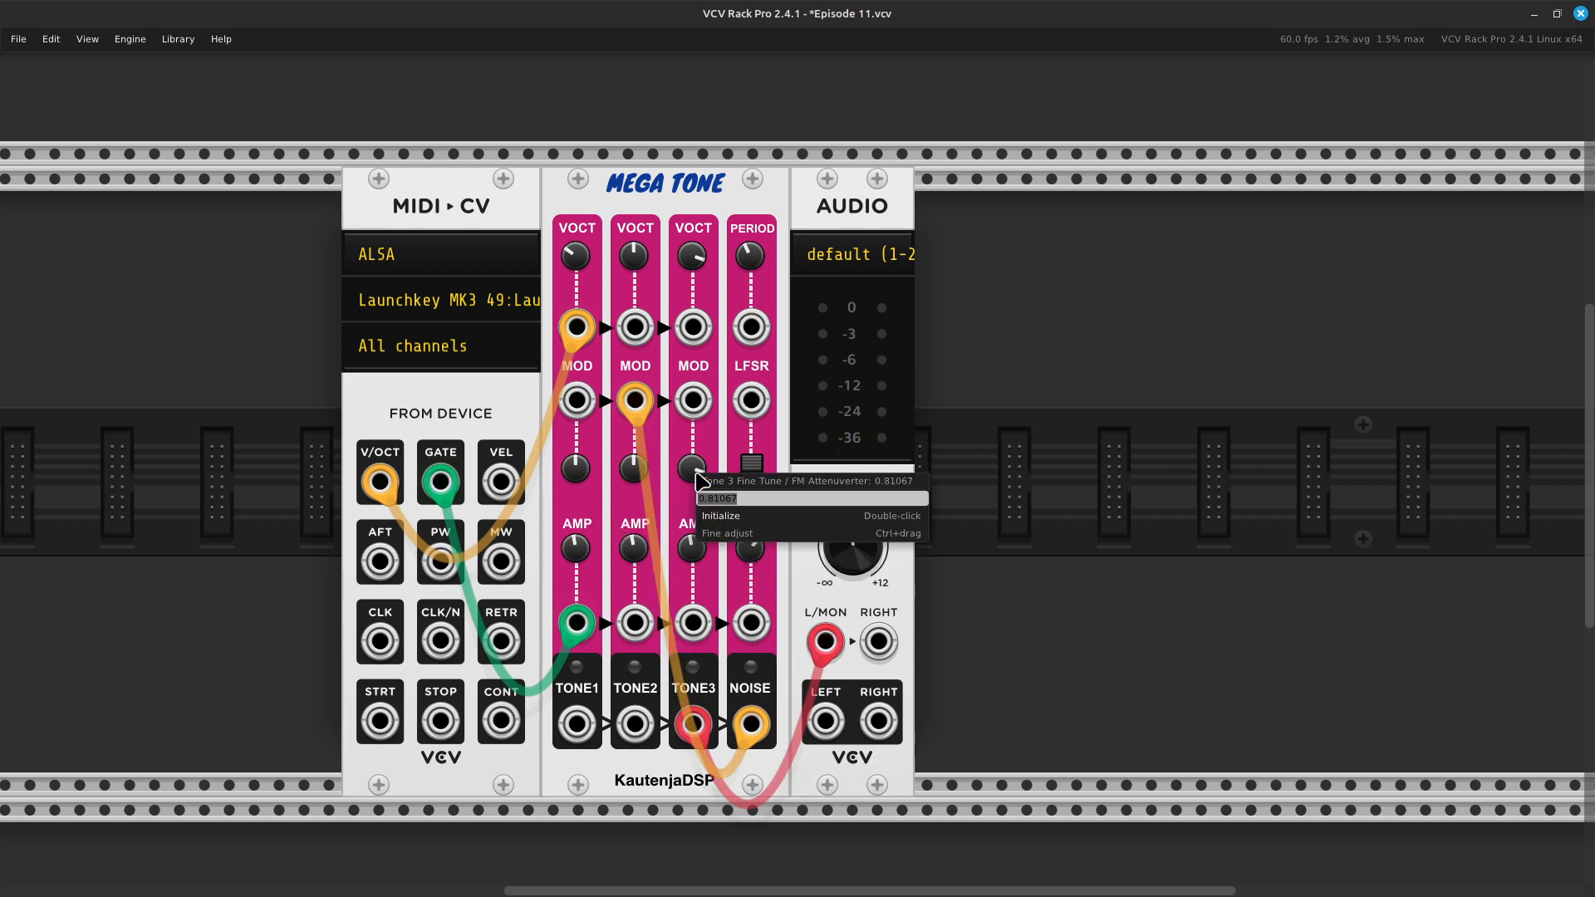
left_click(723, 517)
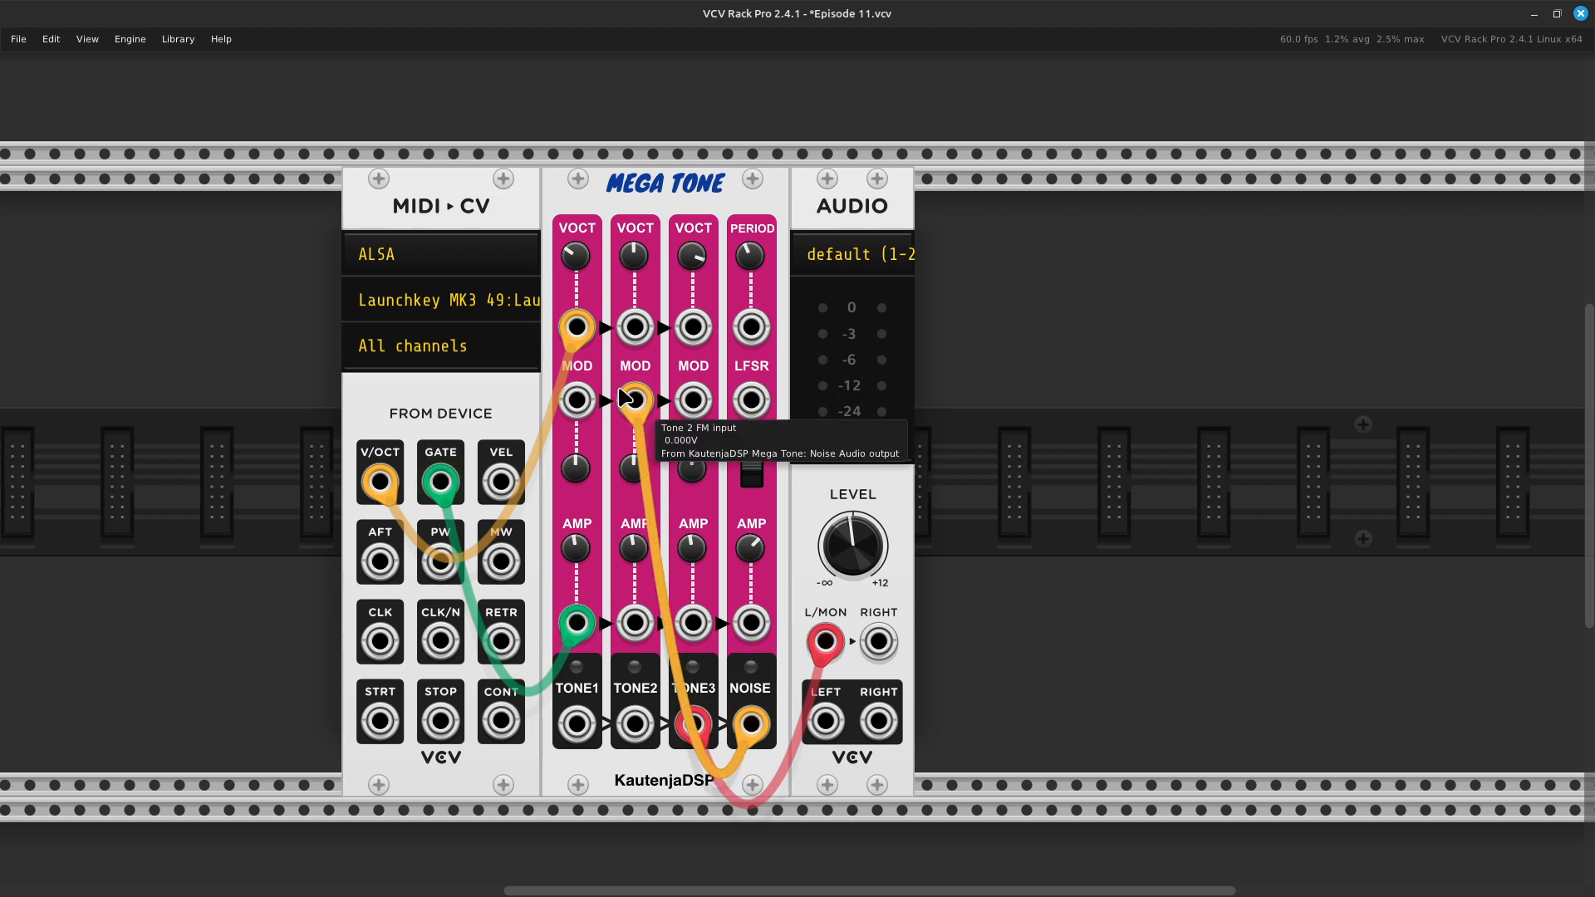
- Raise Tone 2's Fine Tune / FM attenuverter to about 0.86, and bring it back down to about -0.12
mouse_move(634, 468)
left_mouse_down()
mouse_move(634, 449)
mouse_move(634, 466)
left_mouse_up()
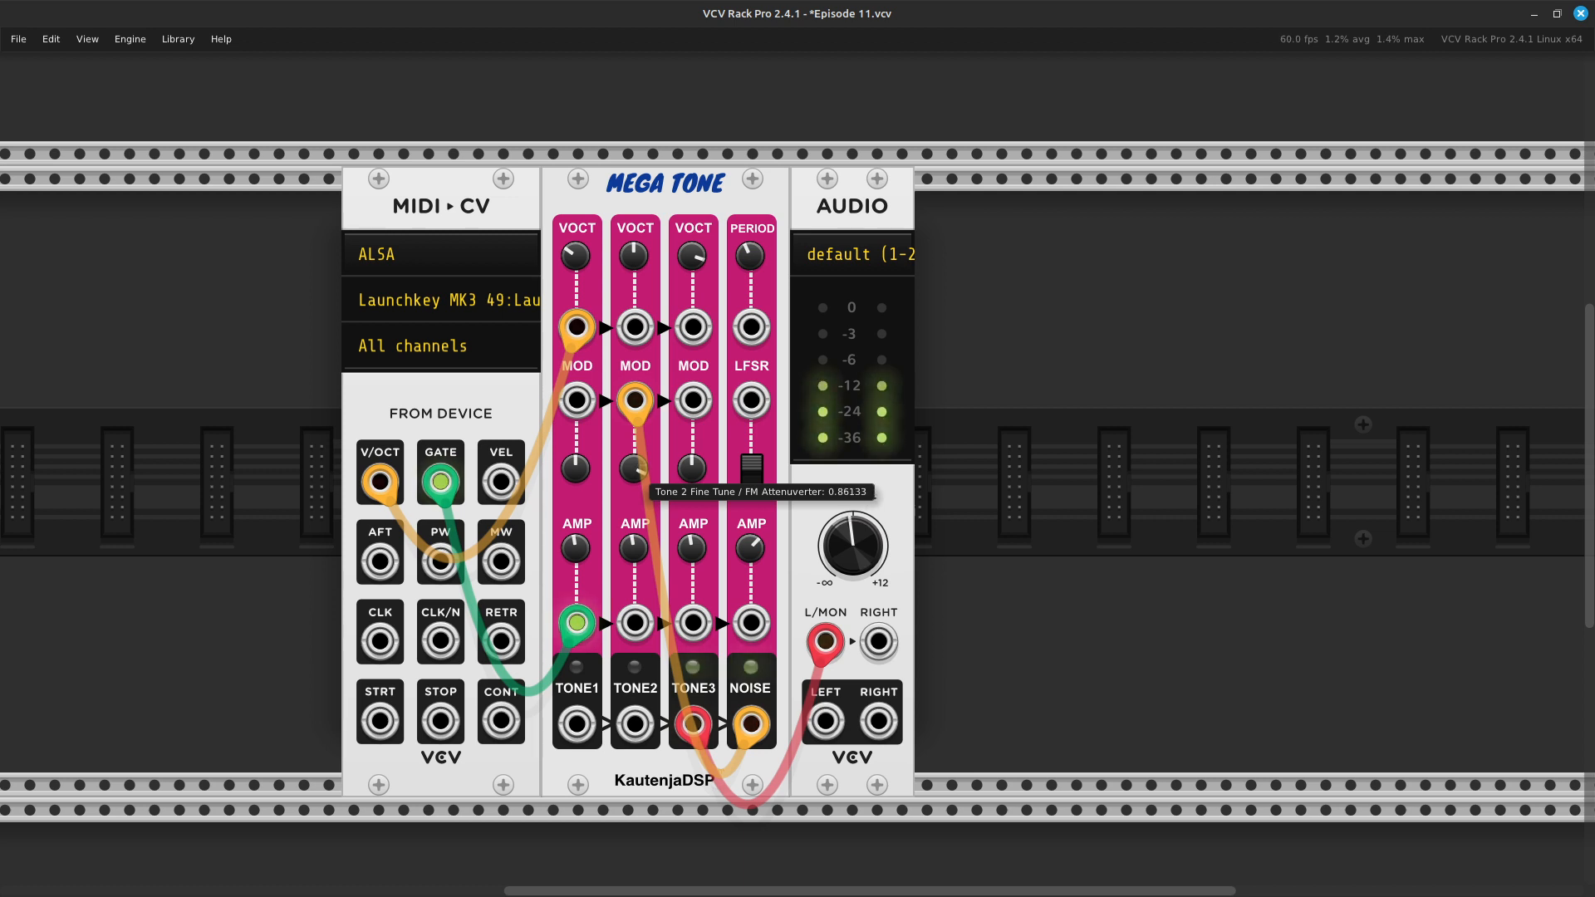
left_click_drag(634, 468, 634, 505)
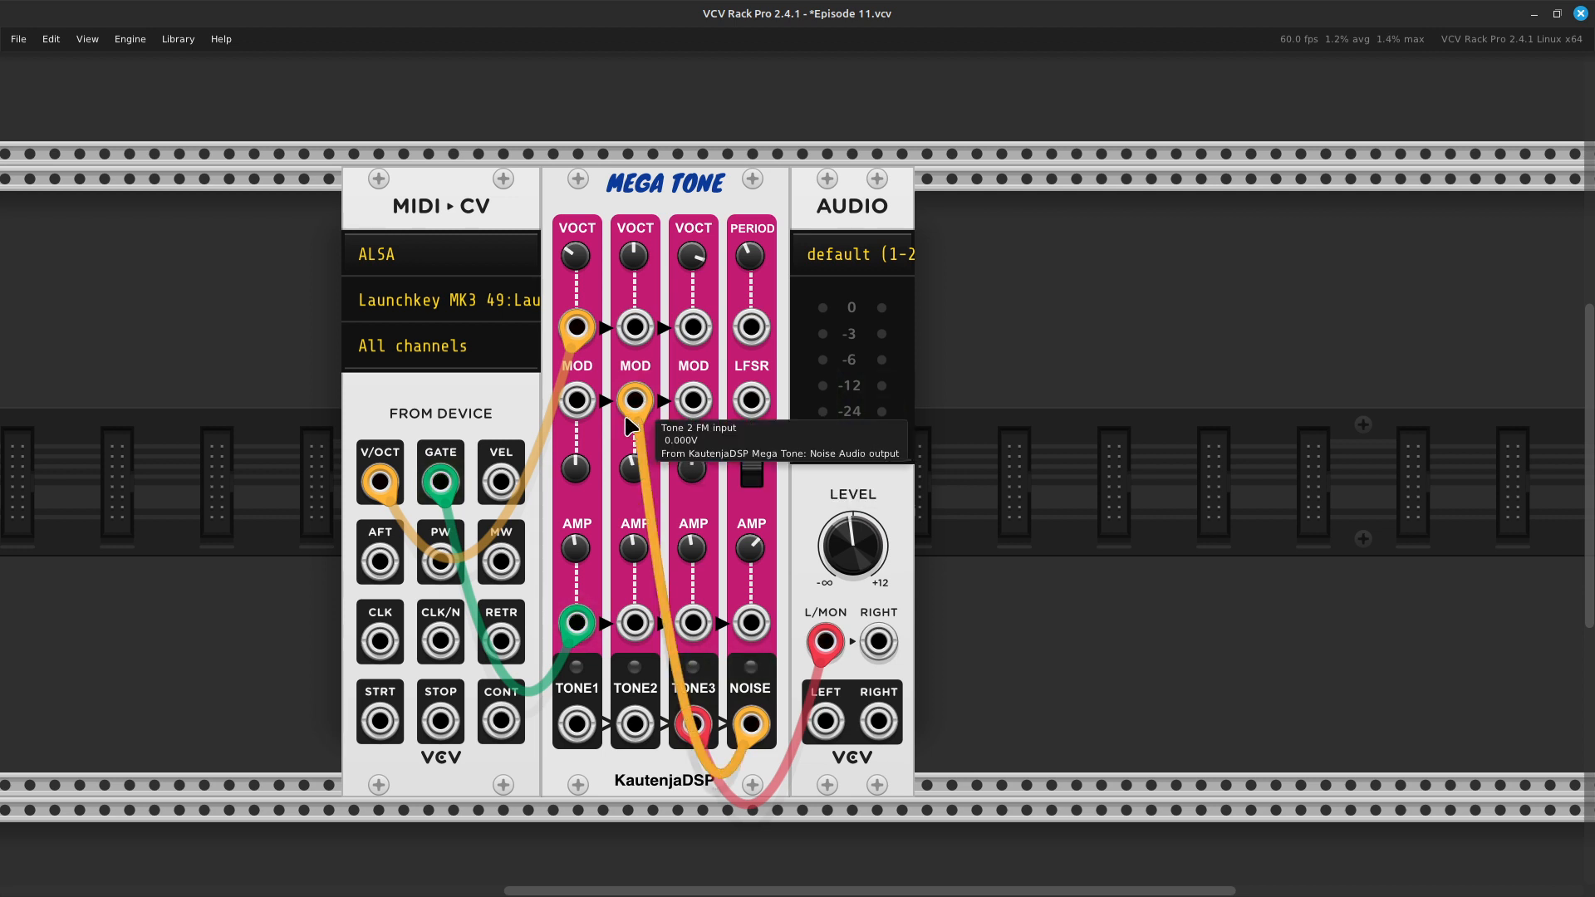
- Move the noise cable from Tone 2's FM input to Tone 1's, and raise Tone 1's FM attenuverter to about 0.85
left_click_drag(637, 407, 579, 406)
left_click_drag(575, 468, 575, 428)
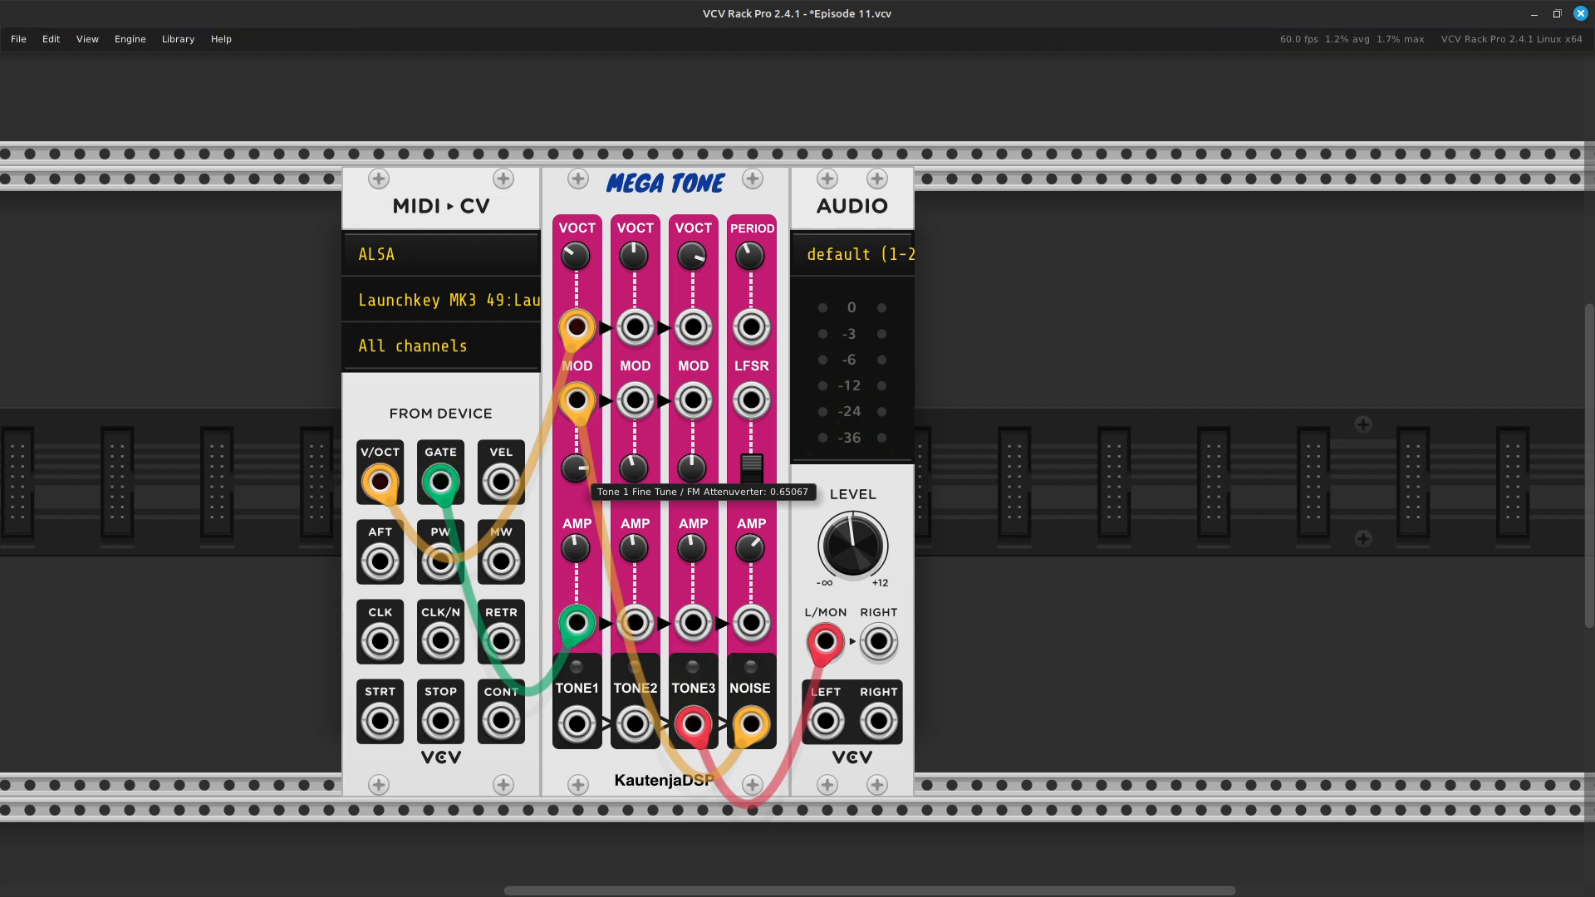
left_click_drag(575, 467, 575, 463)
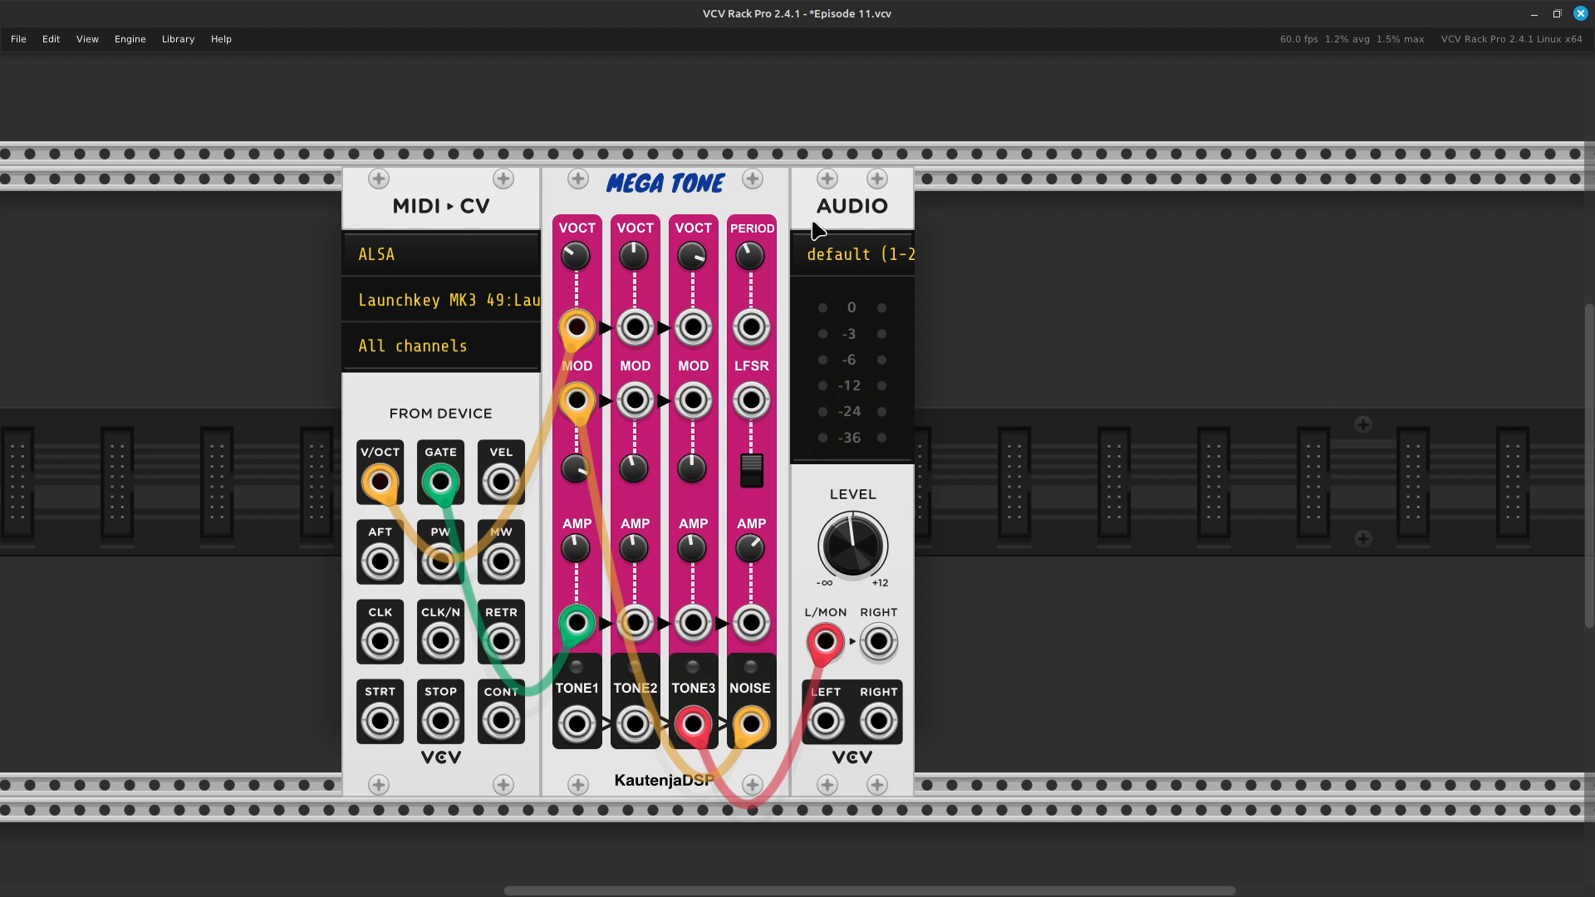
- Lower Tone 3's frequency to about 518 Hz and Tone 1's frequency to about 65 Hz
mouse_move(692, 260)
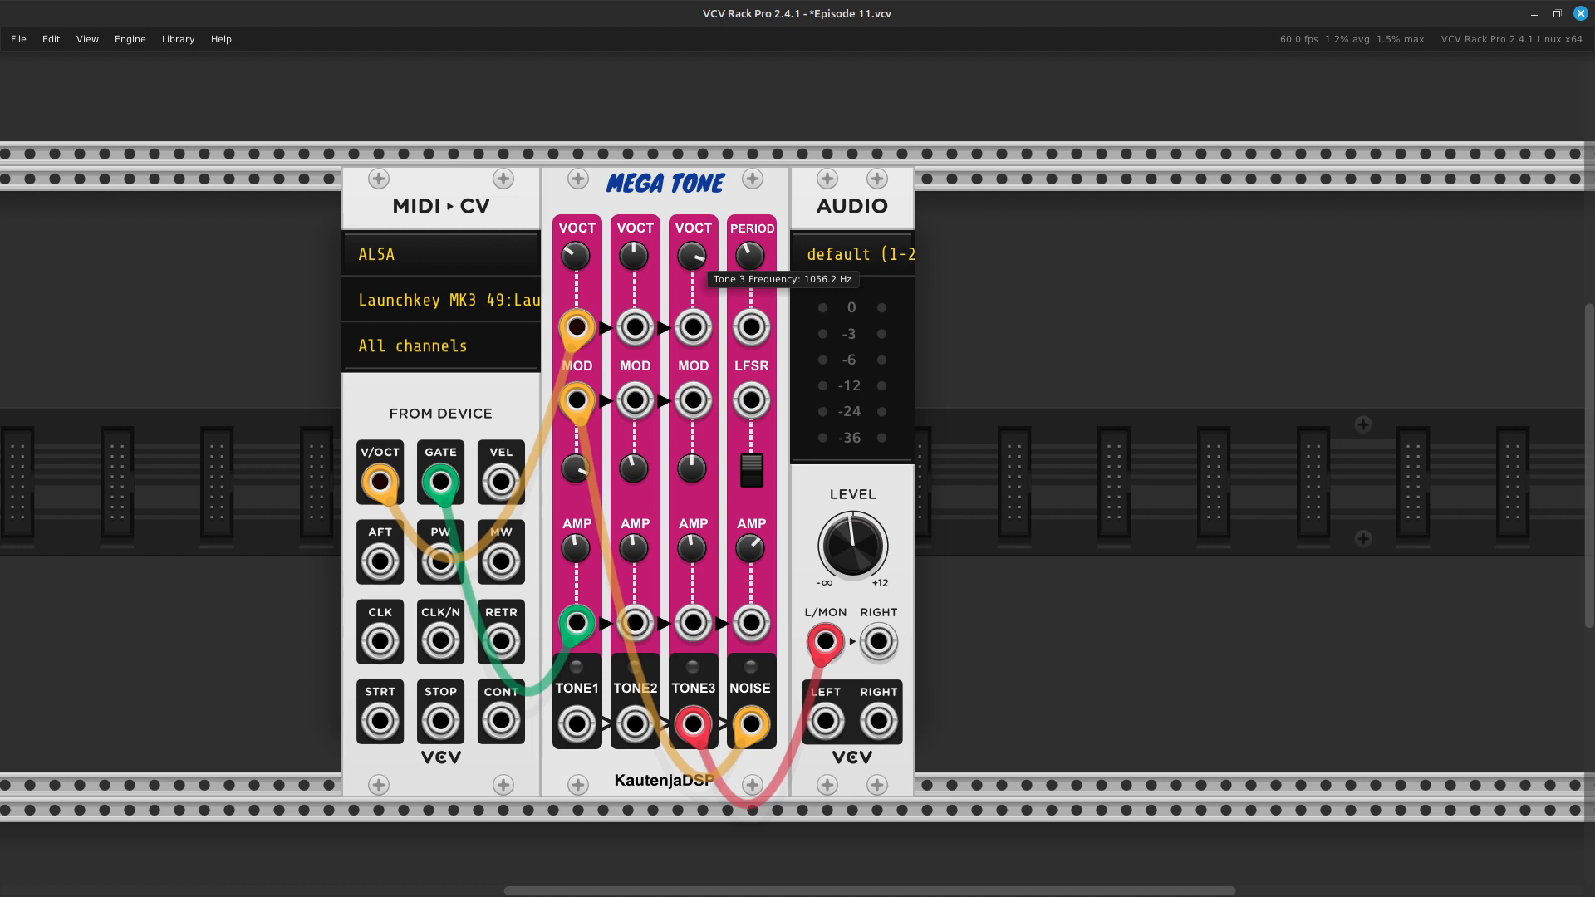
left_click_drag(692, 256, 692, 281)
mouse_move(585, 275)
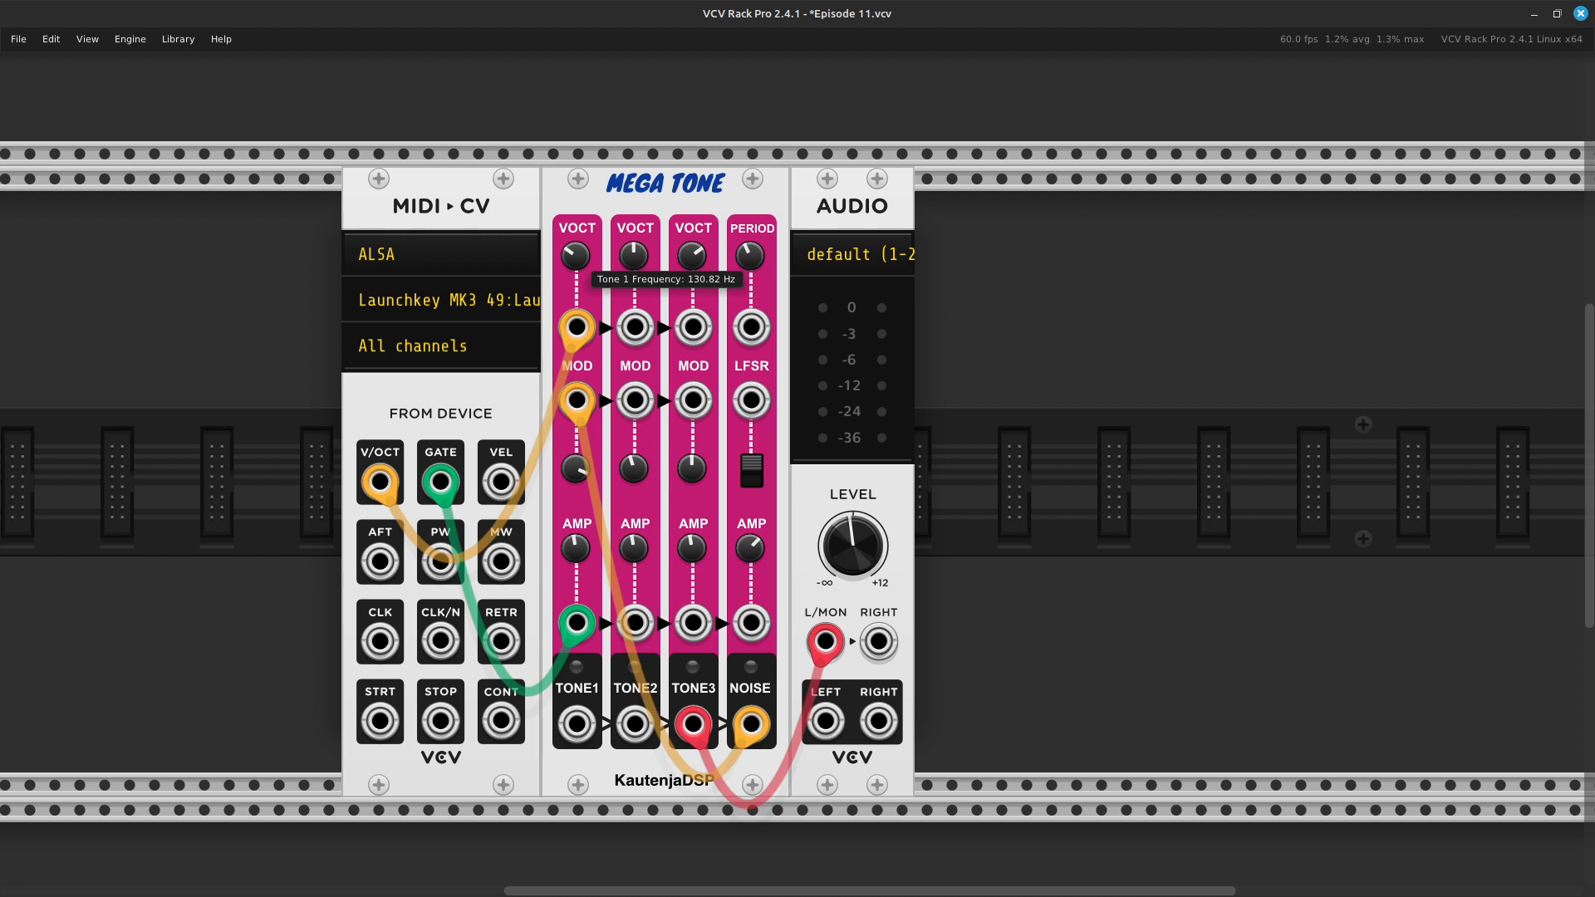
left_click_drag(579, 259, 579, 310)
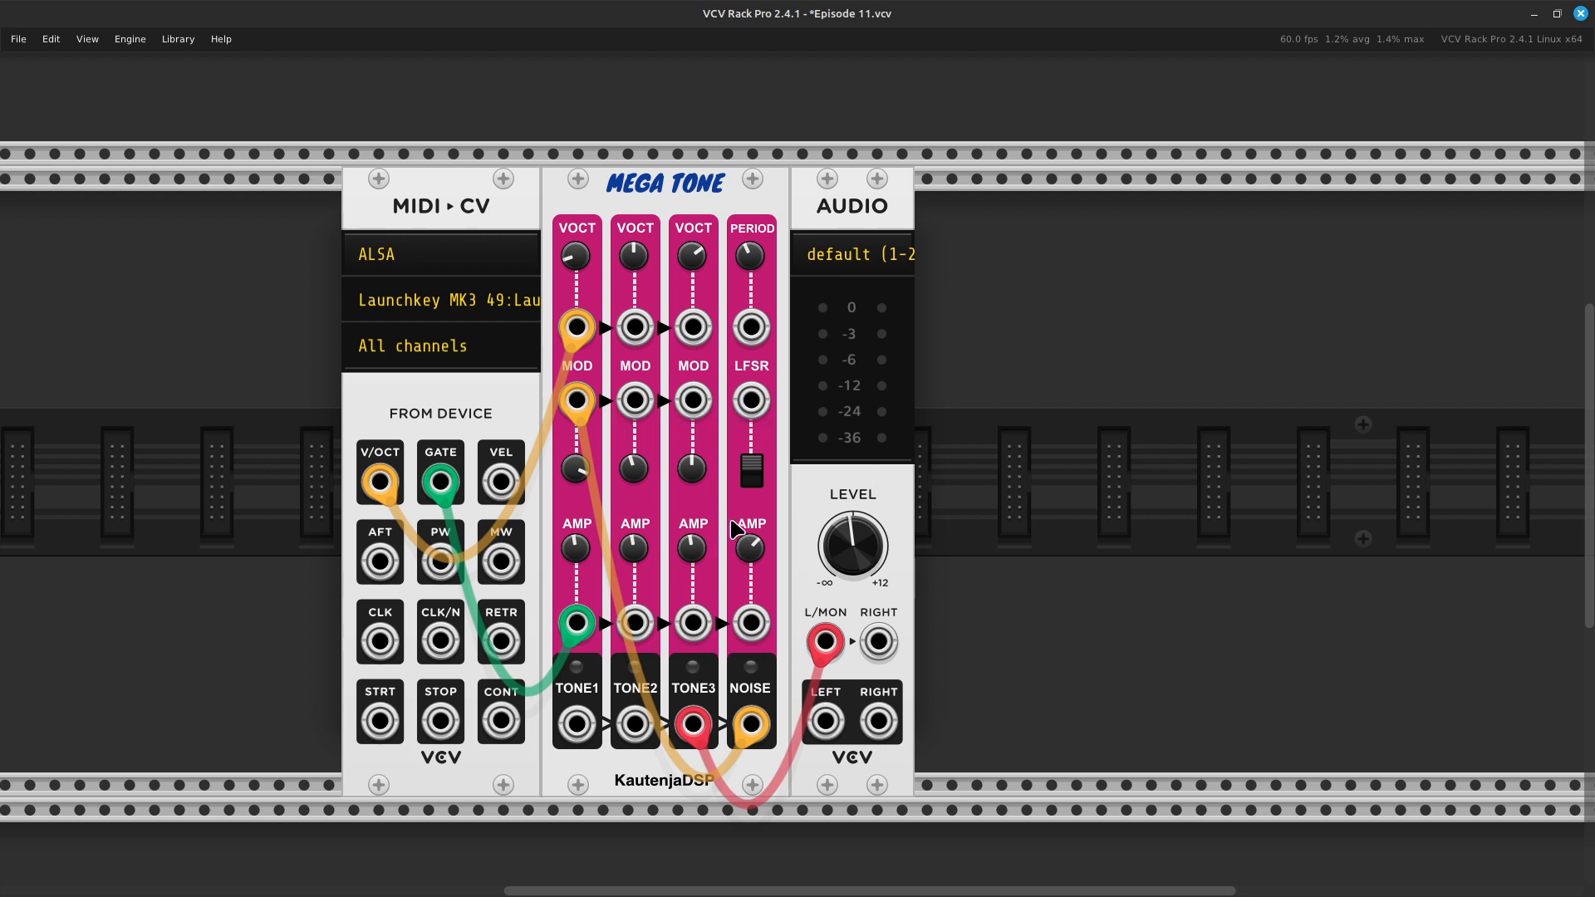
- Lower the Noise Volume / Amplifier Attenuator to about 2.72, and raise it back to about 7.48
left_click_drag(754, 558, 753, 576)
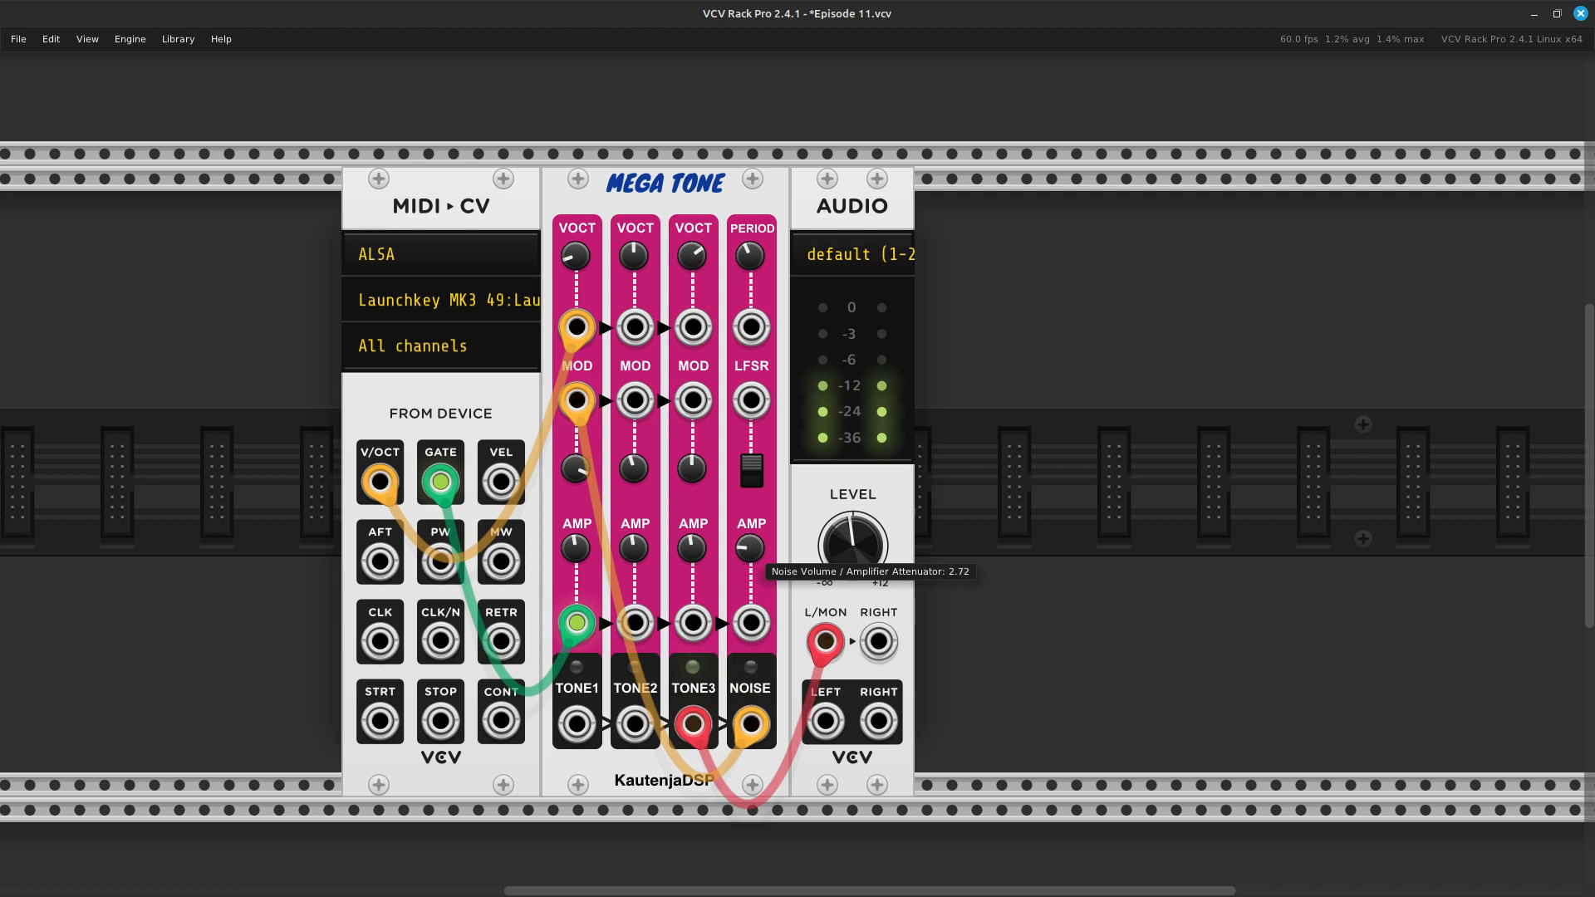
left_click_drag(753, 581, 754, 563)
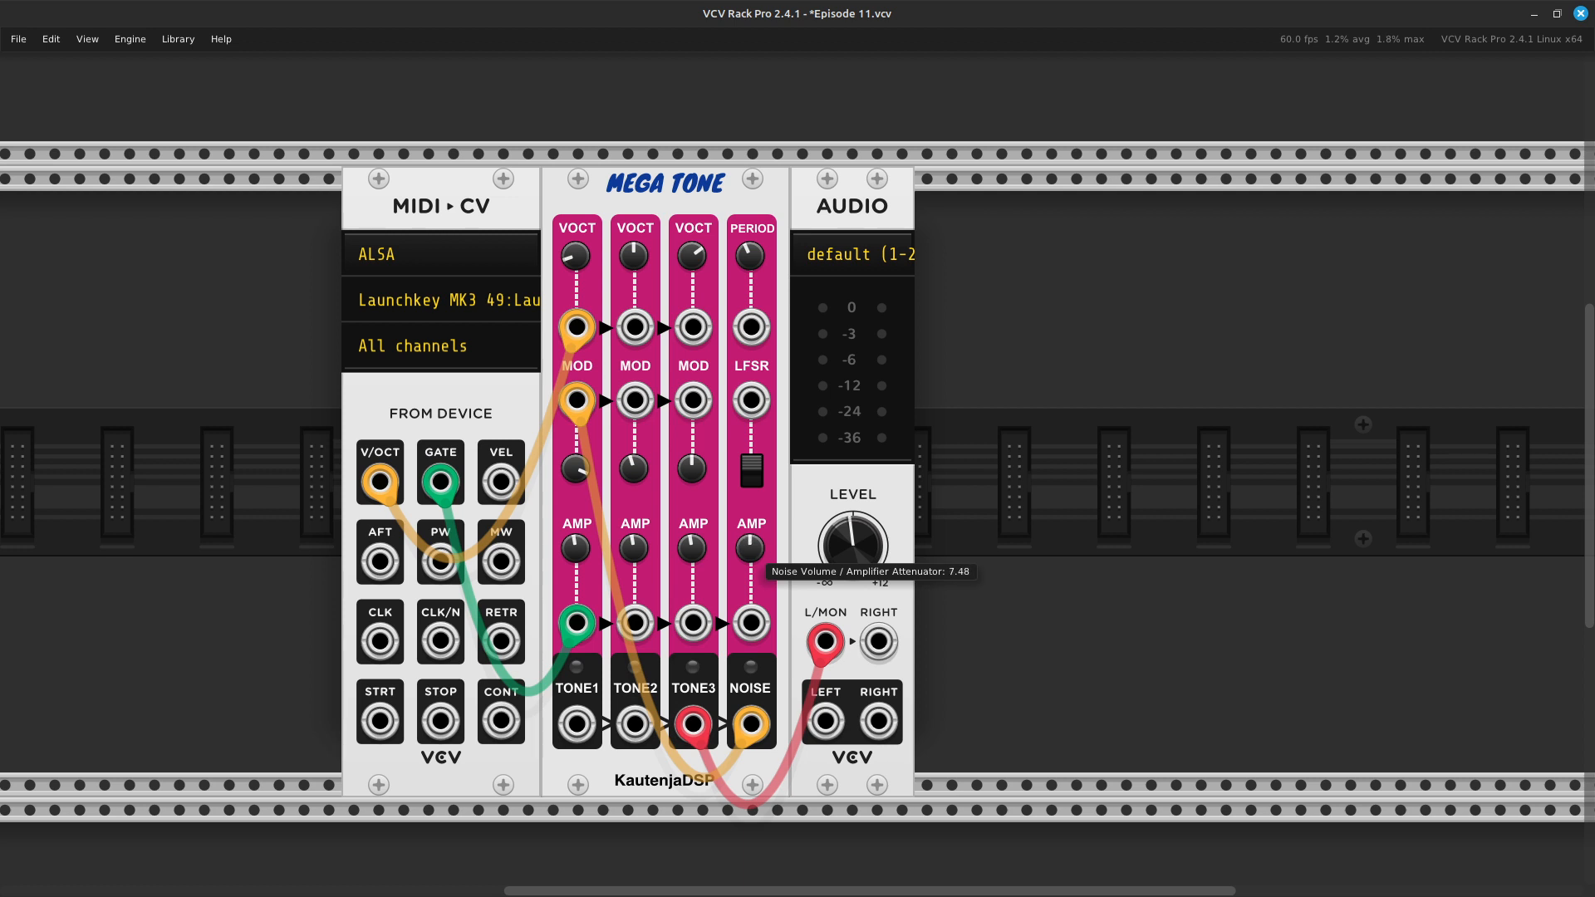
- Reset the Noise Volume / Amplifier Attenuator to its default, and remove the cable from the Noise output to Tone 1's FM input
right_click(756, 550)
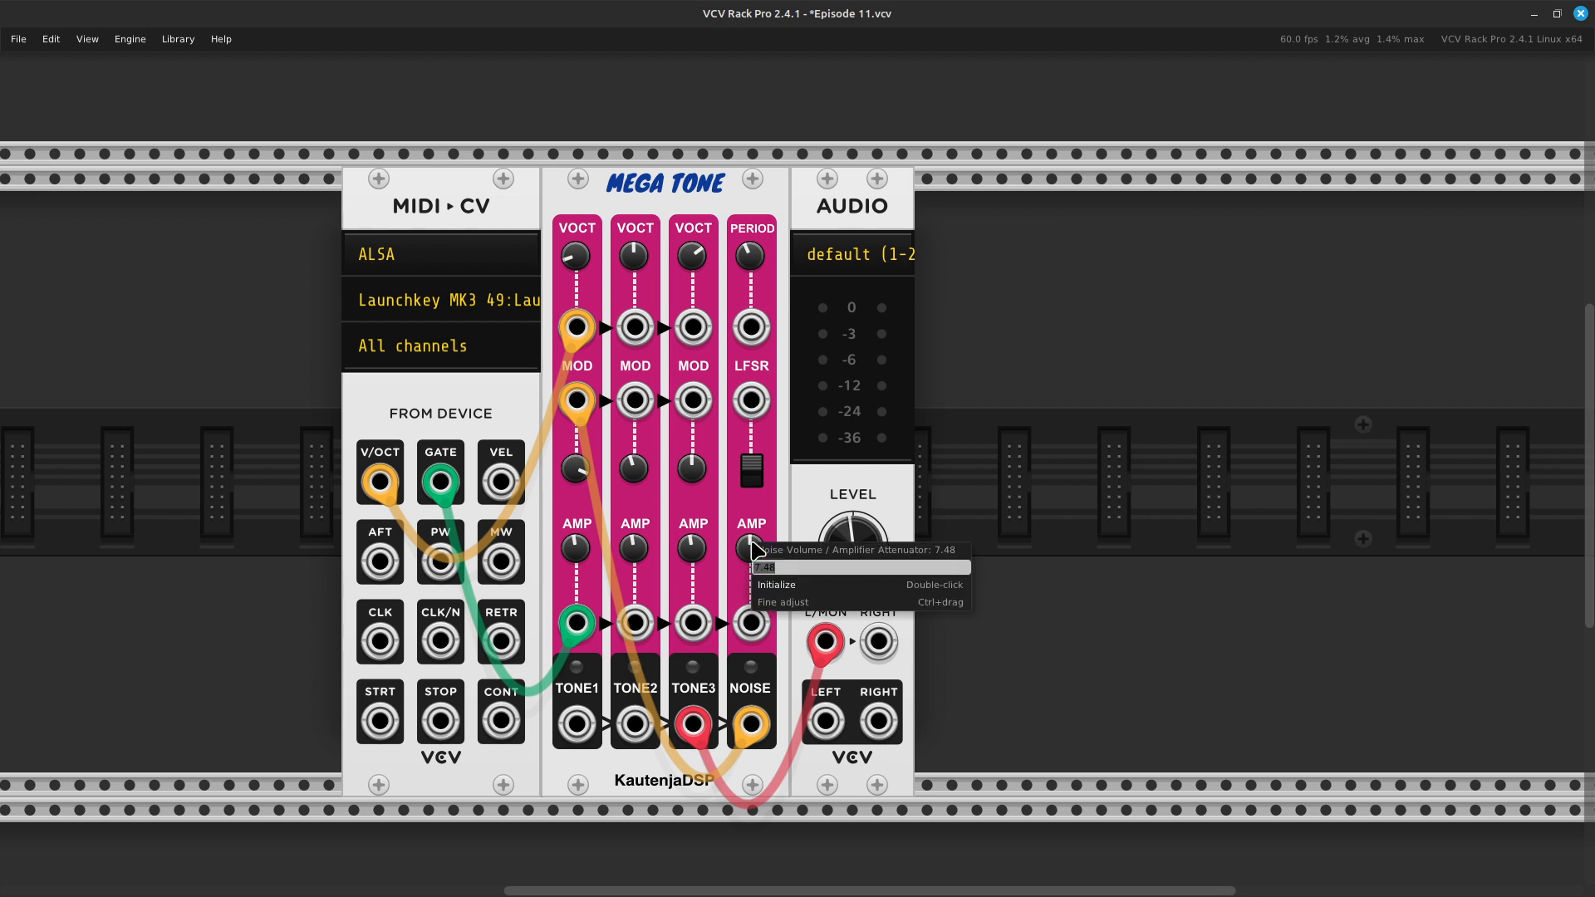
left_click(801, 600)
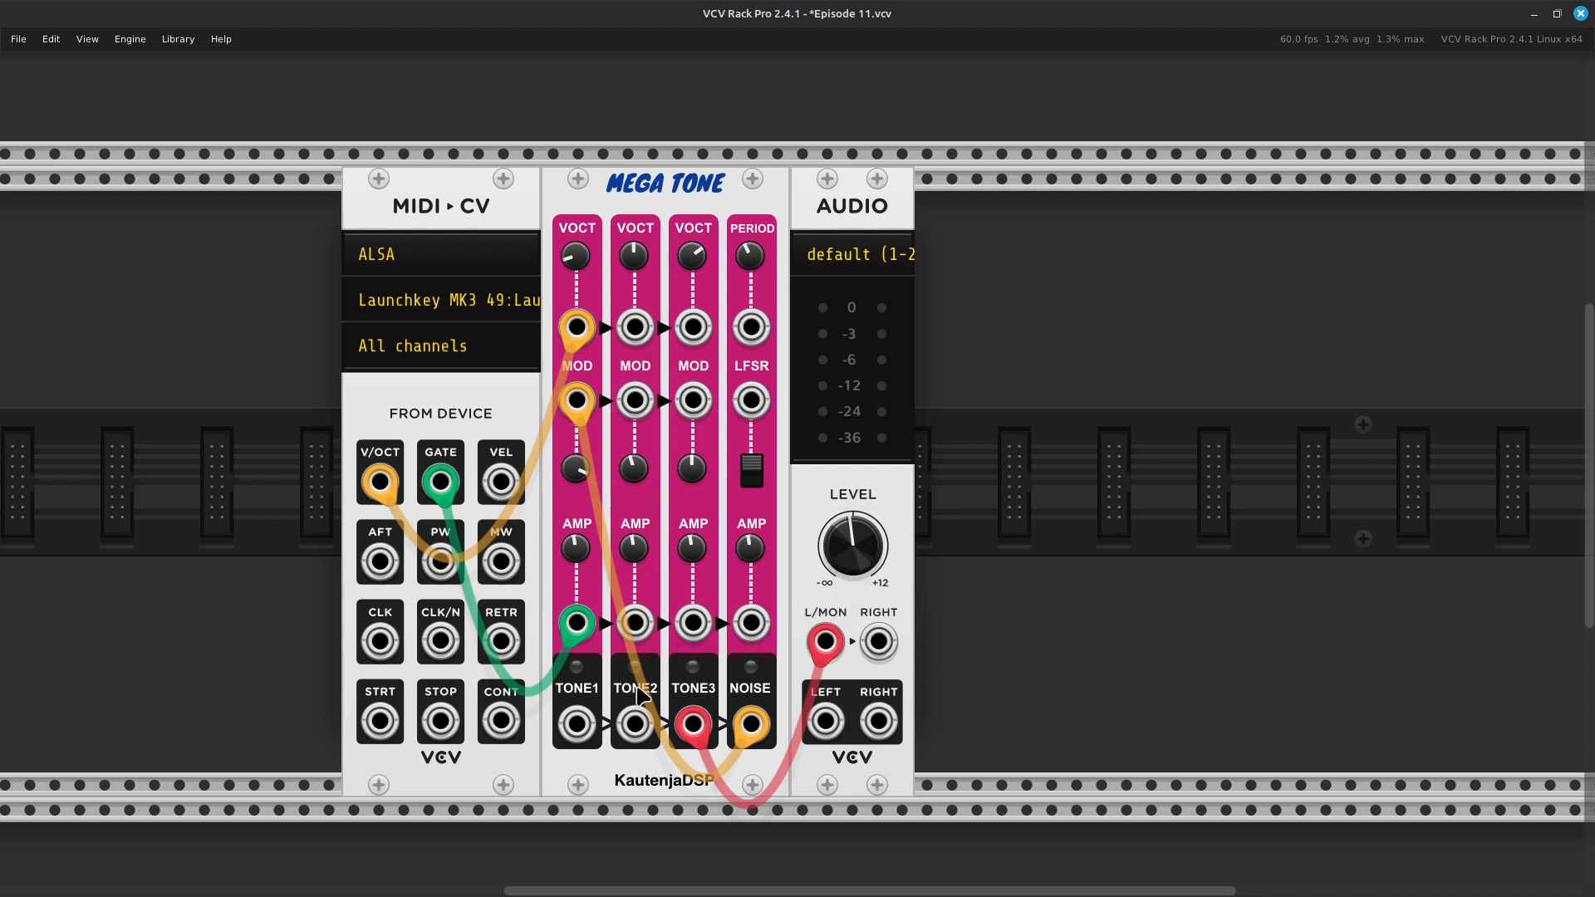
left_click_drag(764, 725, 672, 796)
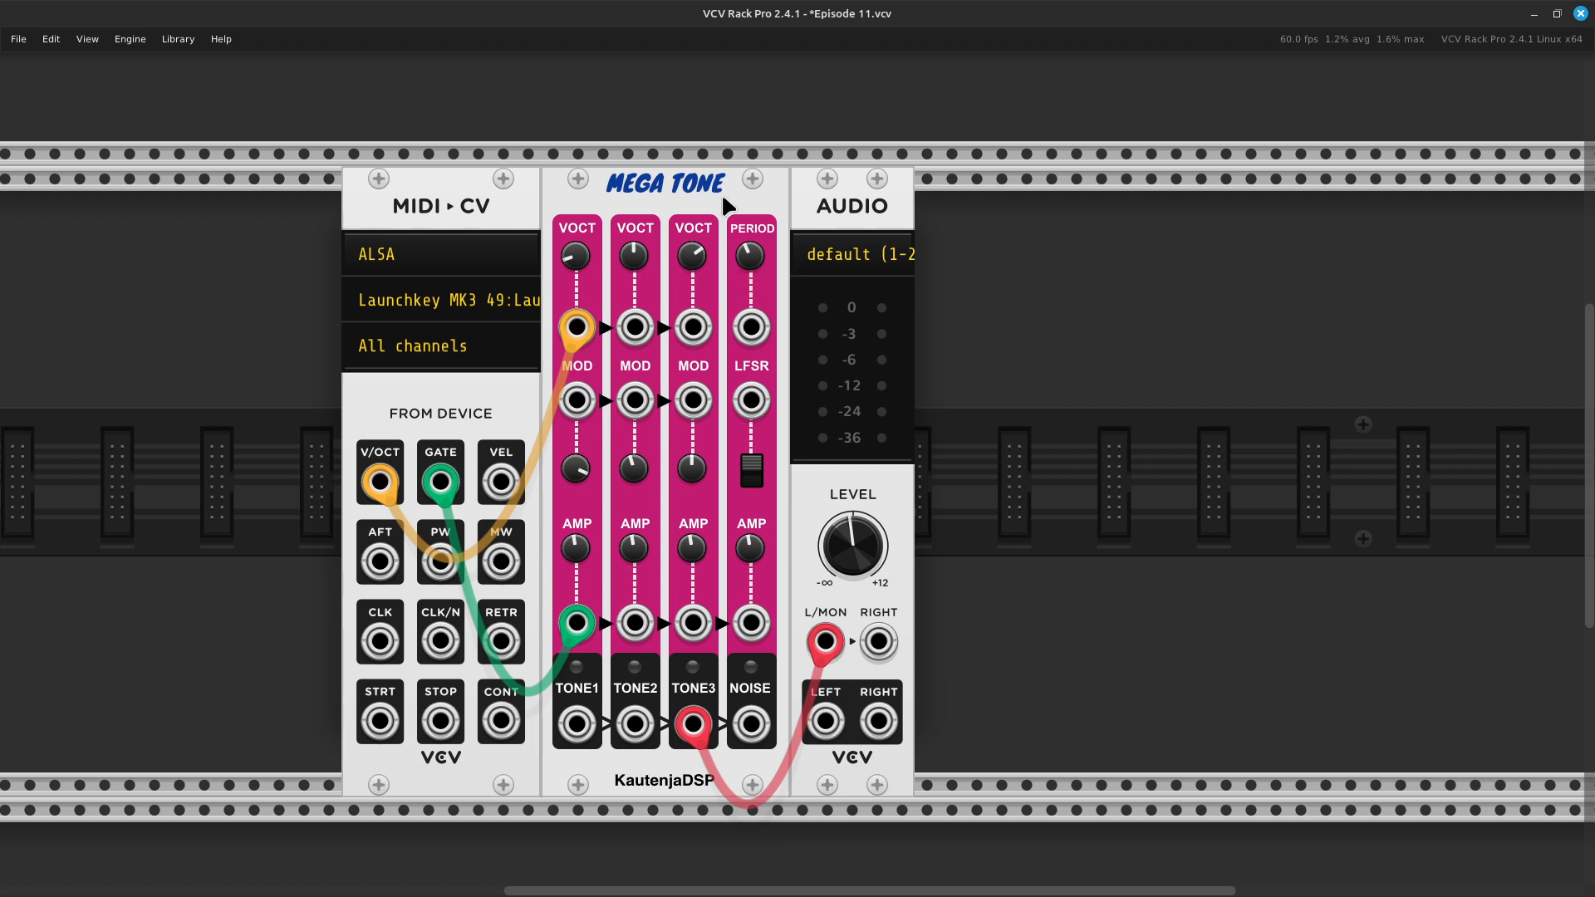
- Reset Tone 1's frequency to its default, and halve it by entering 261.63 /2
right_click(584, 256)
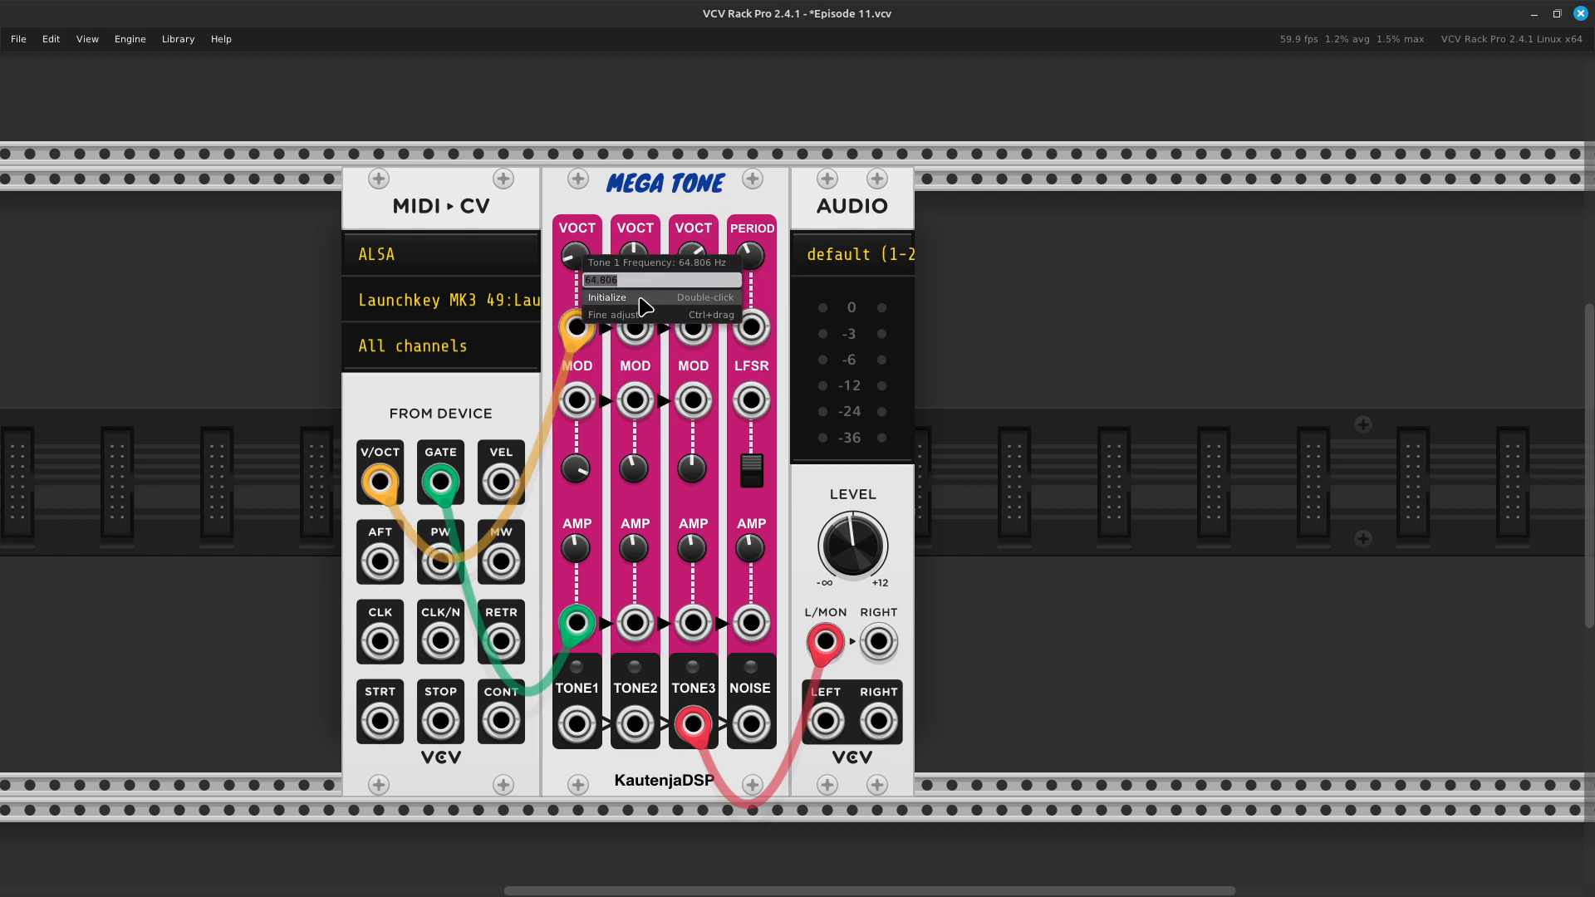
left_click(627, 299)
right_click(589, 255)
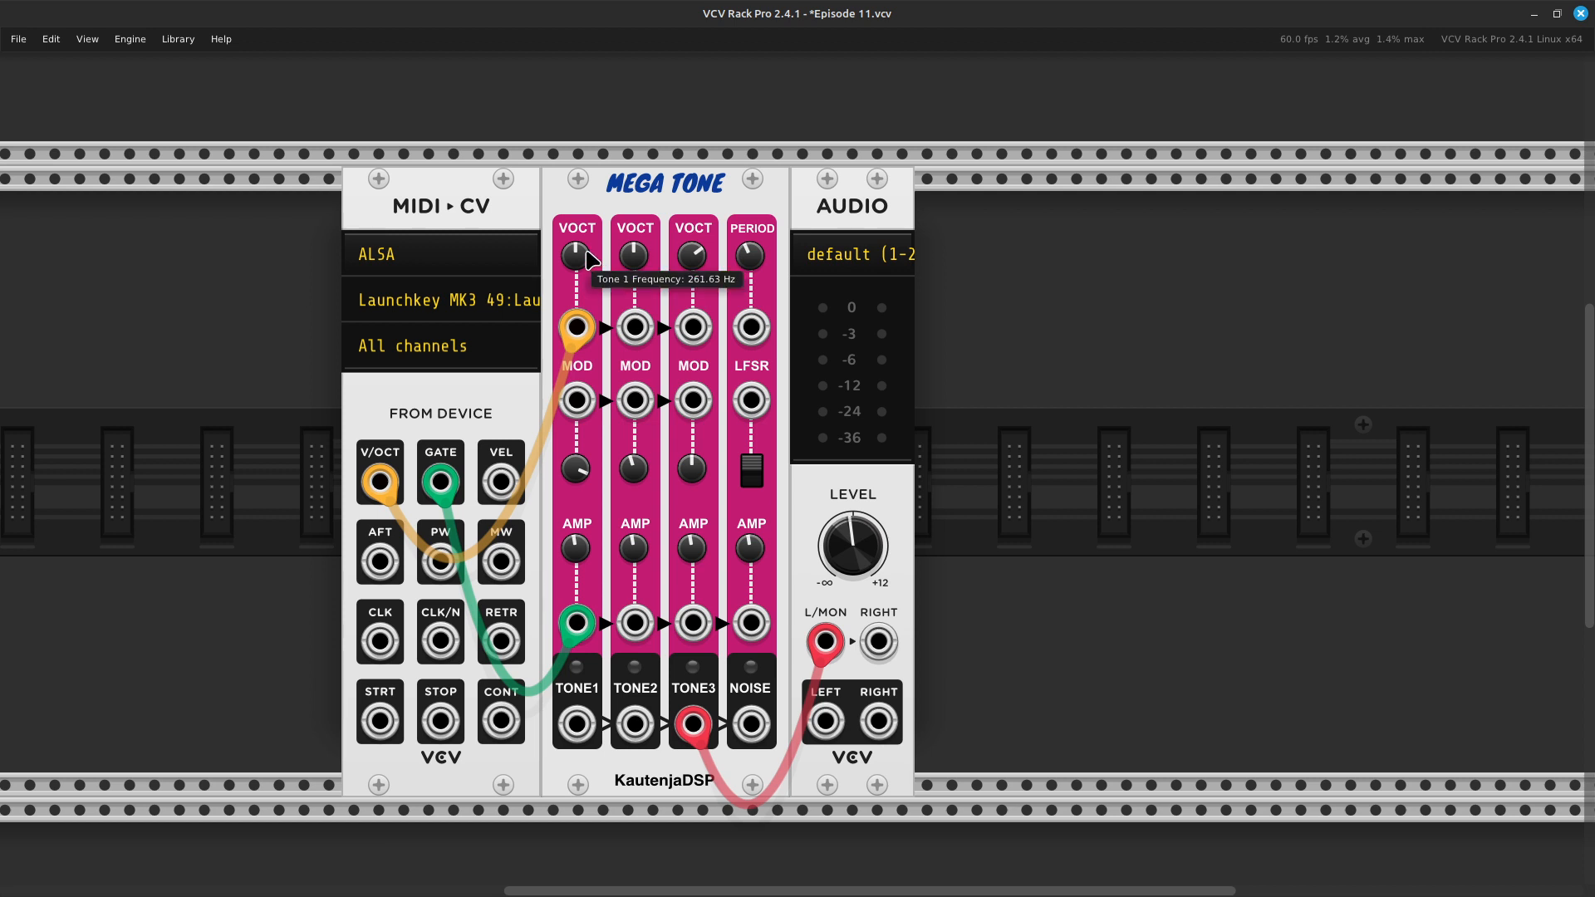
key("Right")
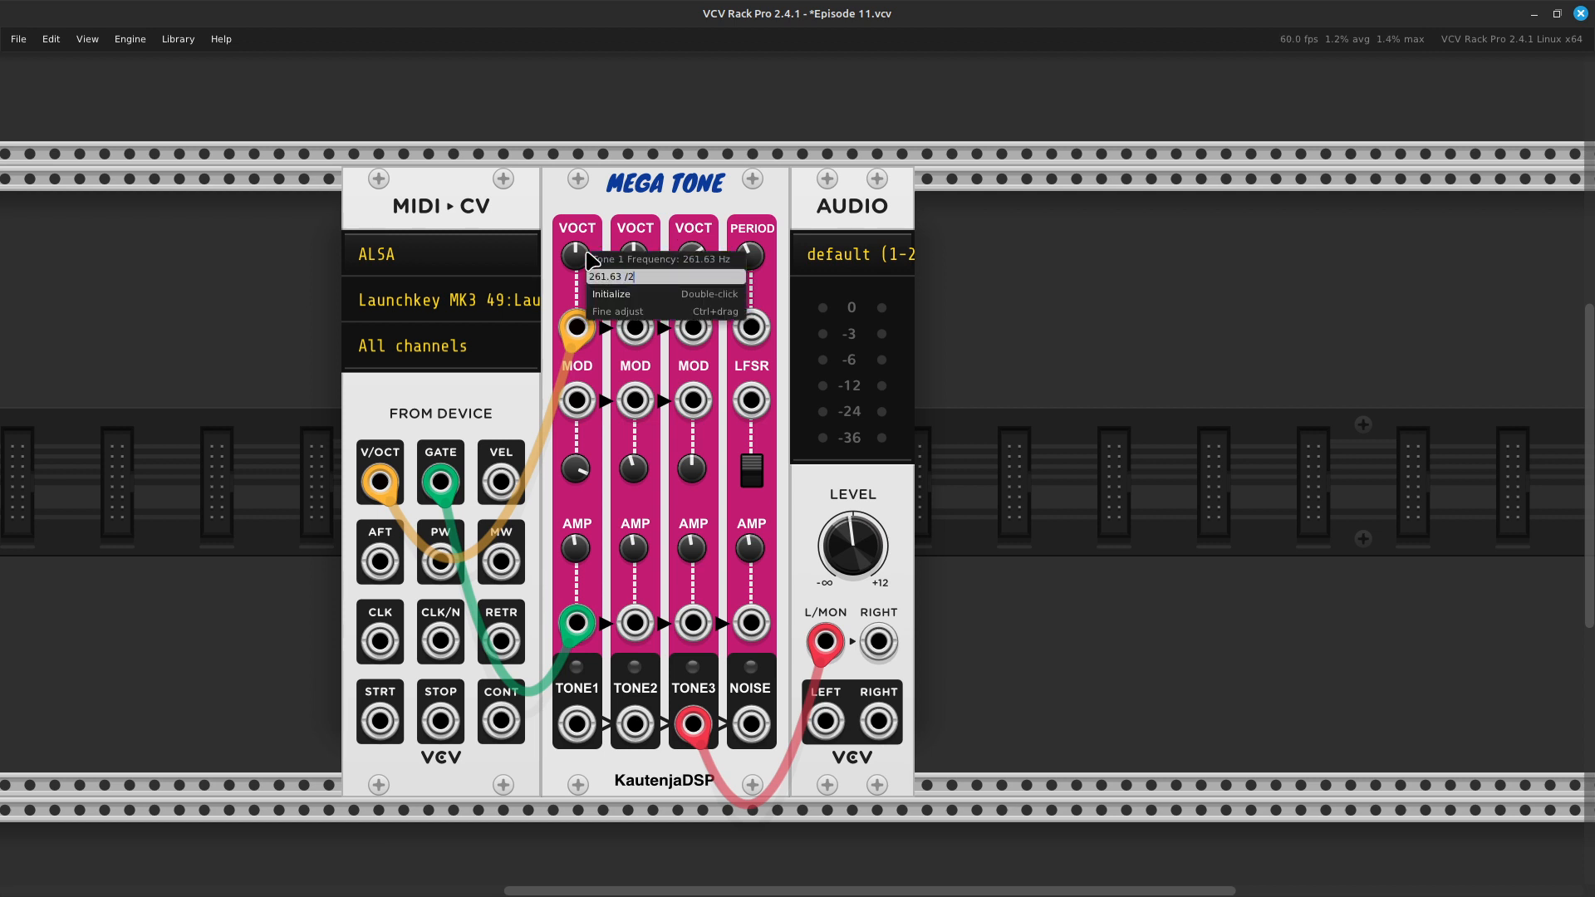
key("Return")
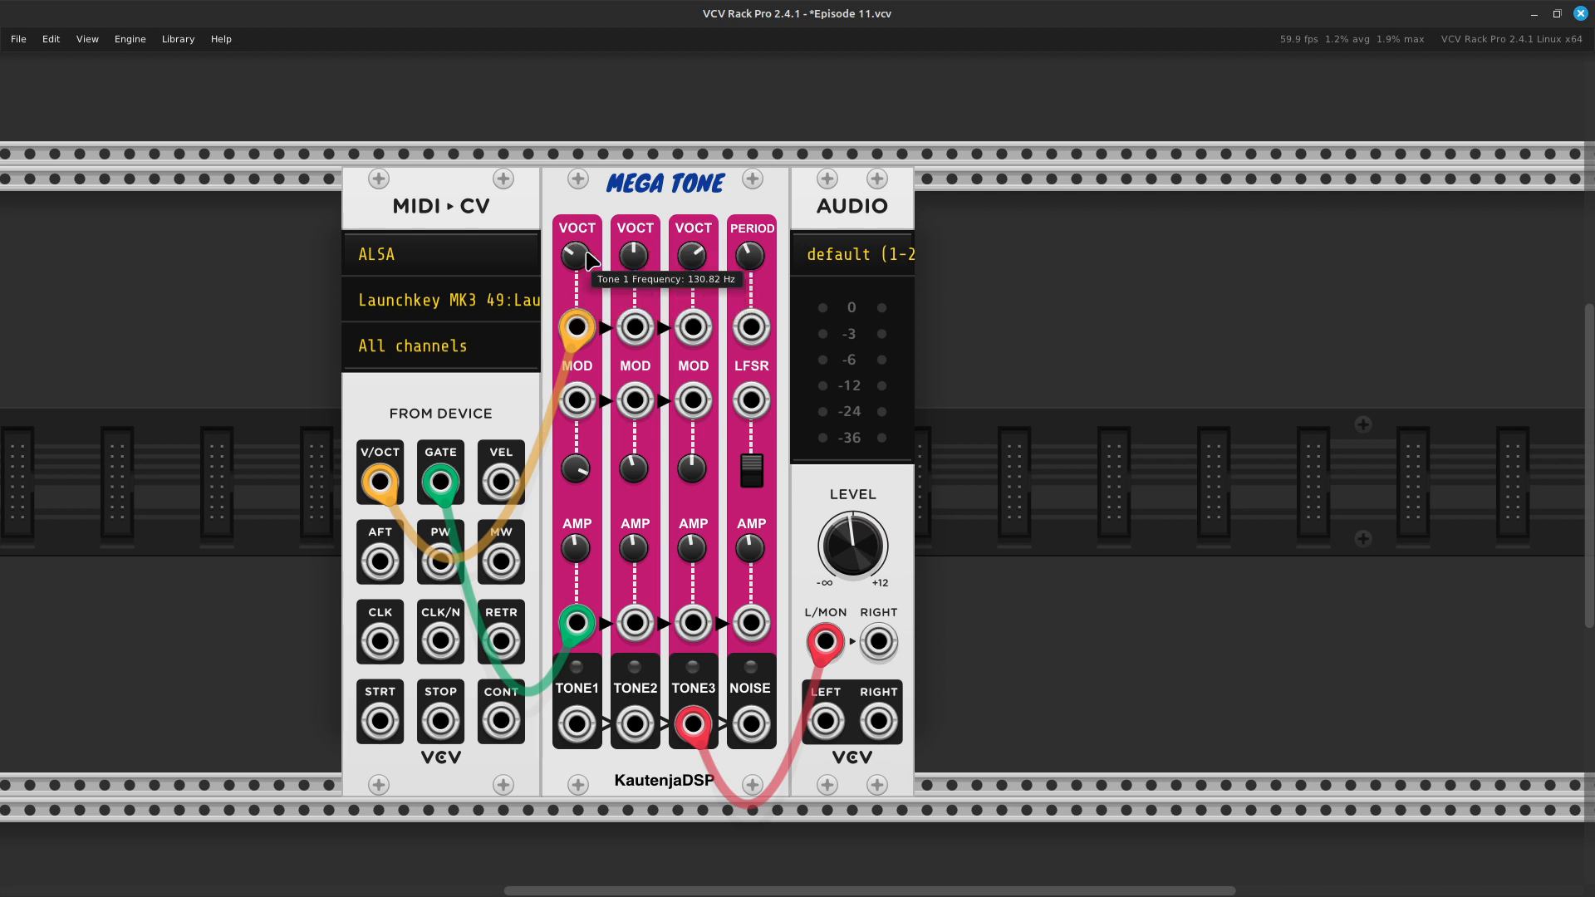
- Reset Tone 3's frequency to its default, and double it by entering 261.63 * 2
right_click(694, 255)
left_click(720, 295)
right_click(694, 259)
key("End")
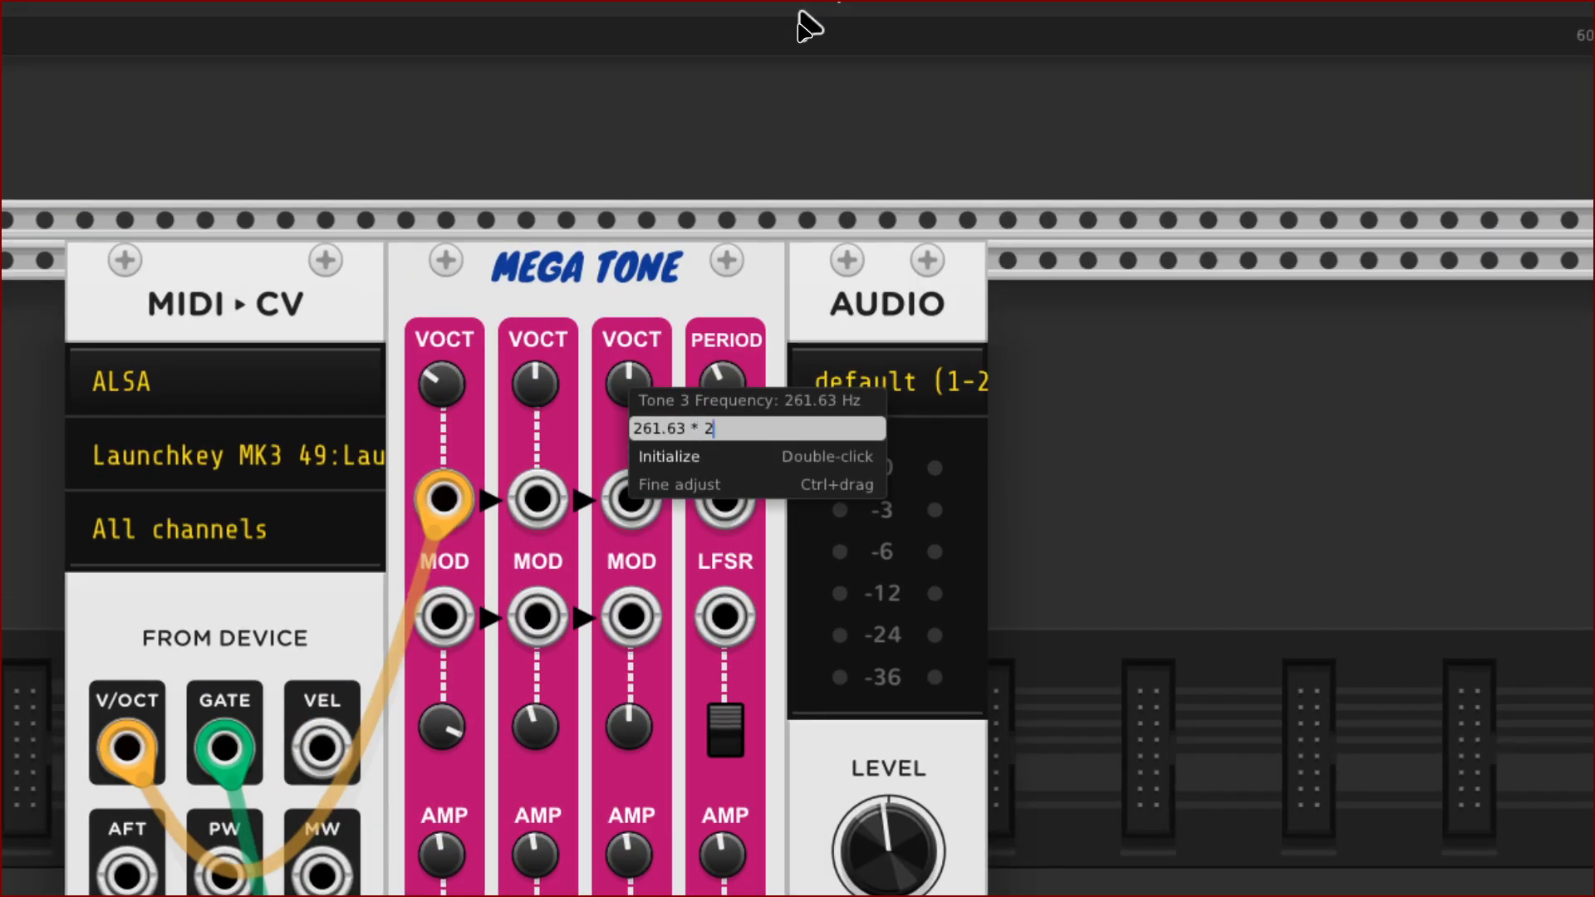
key("Return")
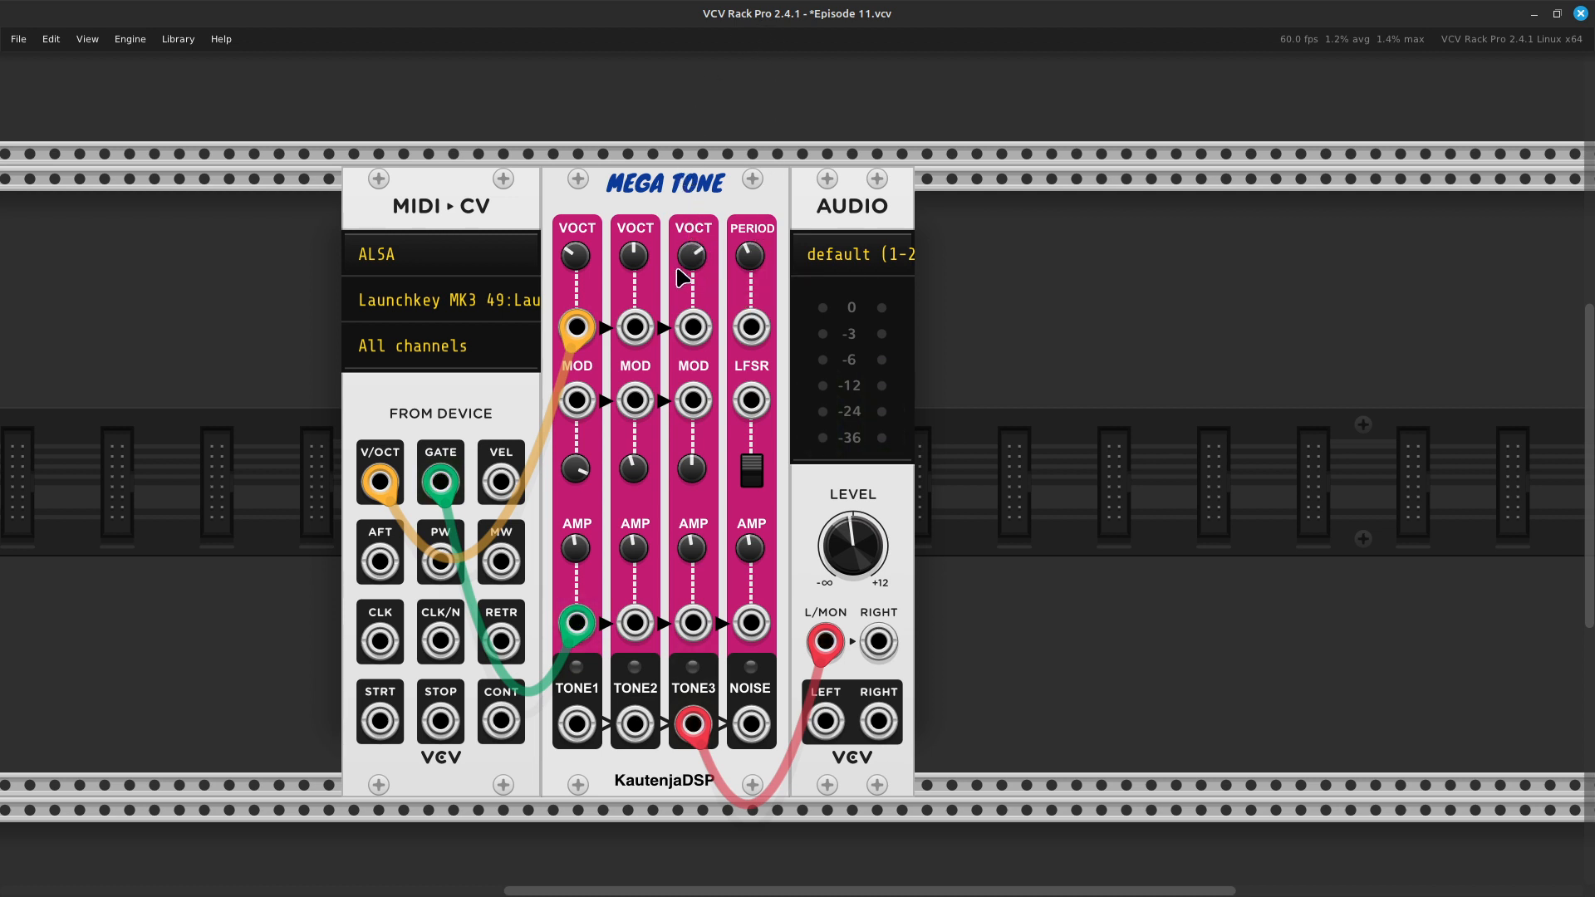
- Reset Tone 2's frequency and Tone 1's Fine Tune / FM attenuverter to their default values
right_click(633, 263)
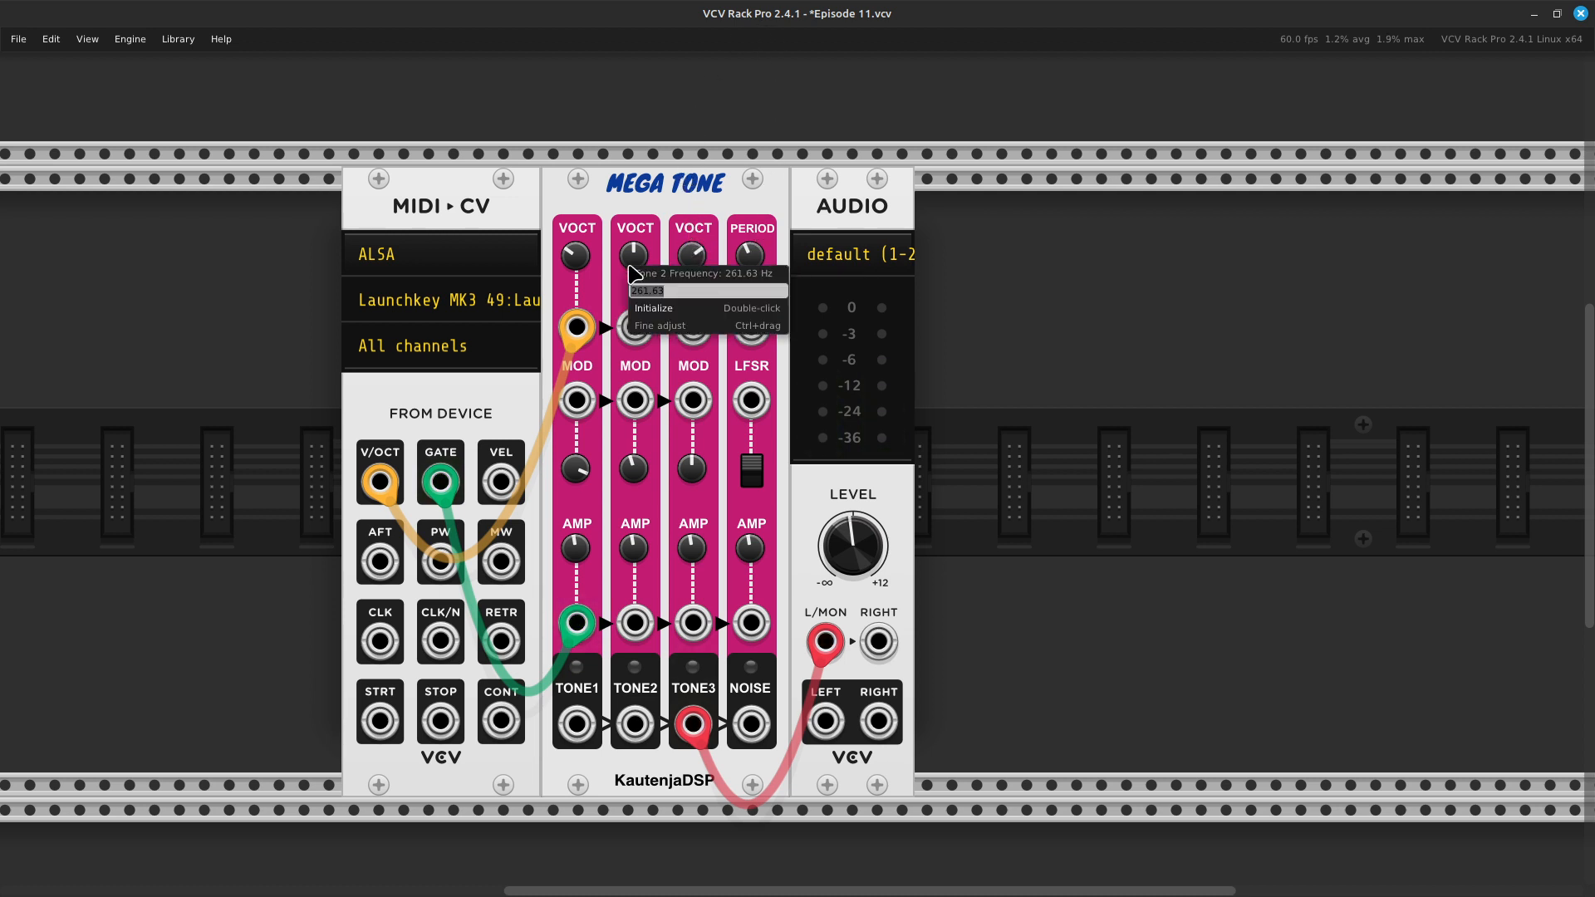
left_click(670, 311)
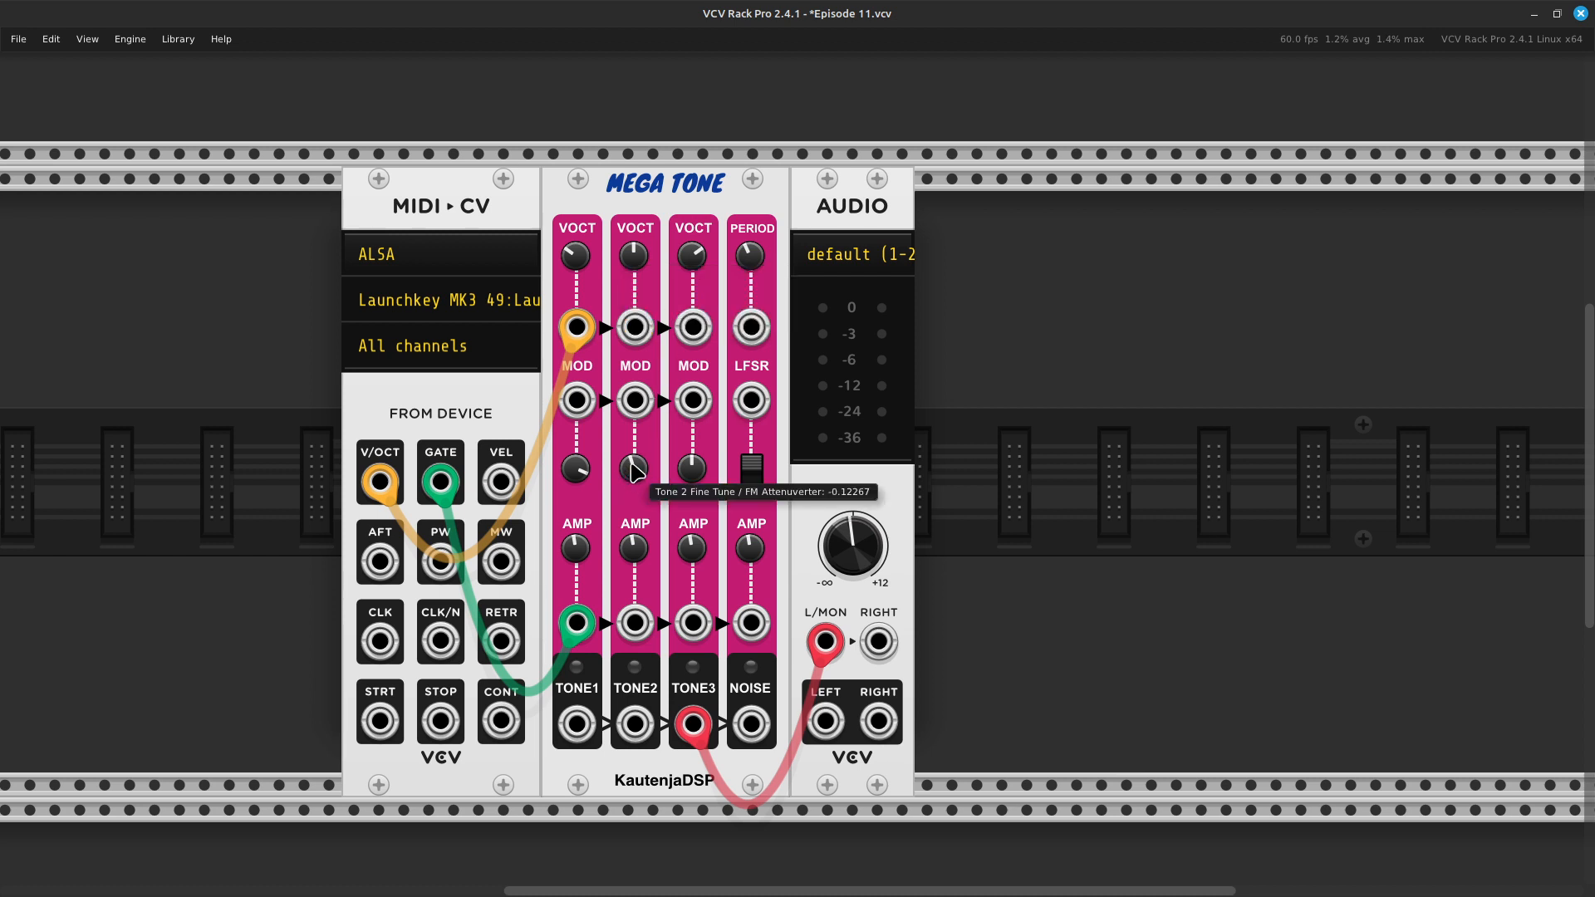
right_click(579, 471)
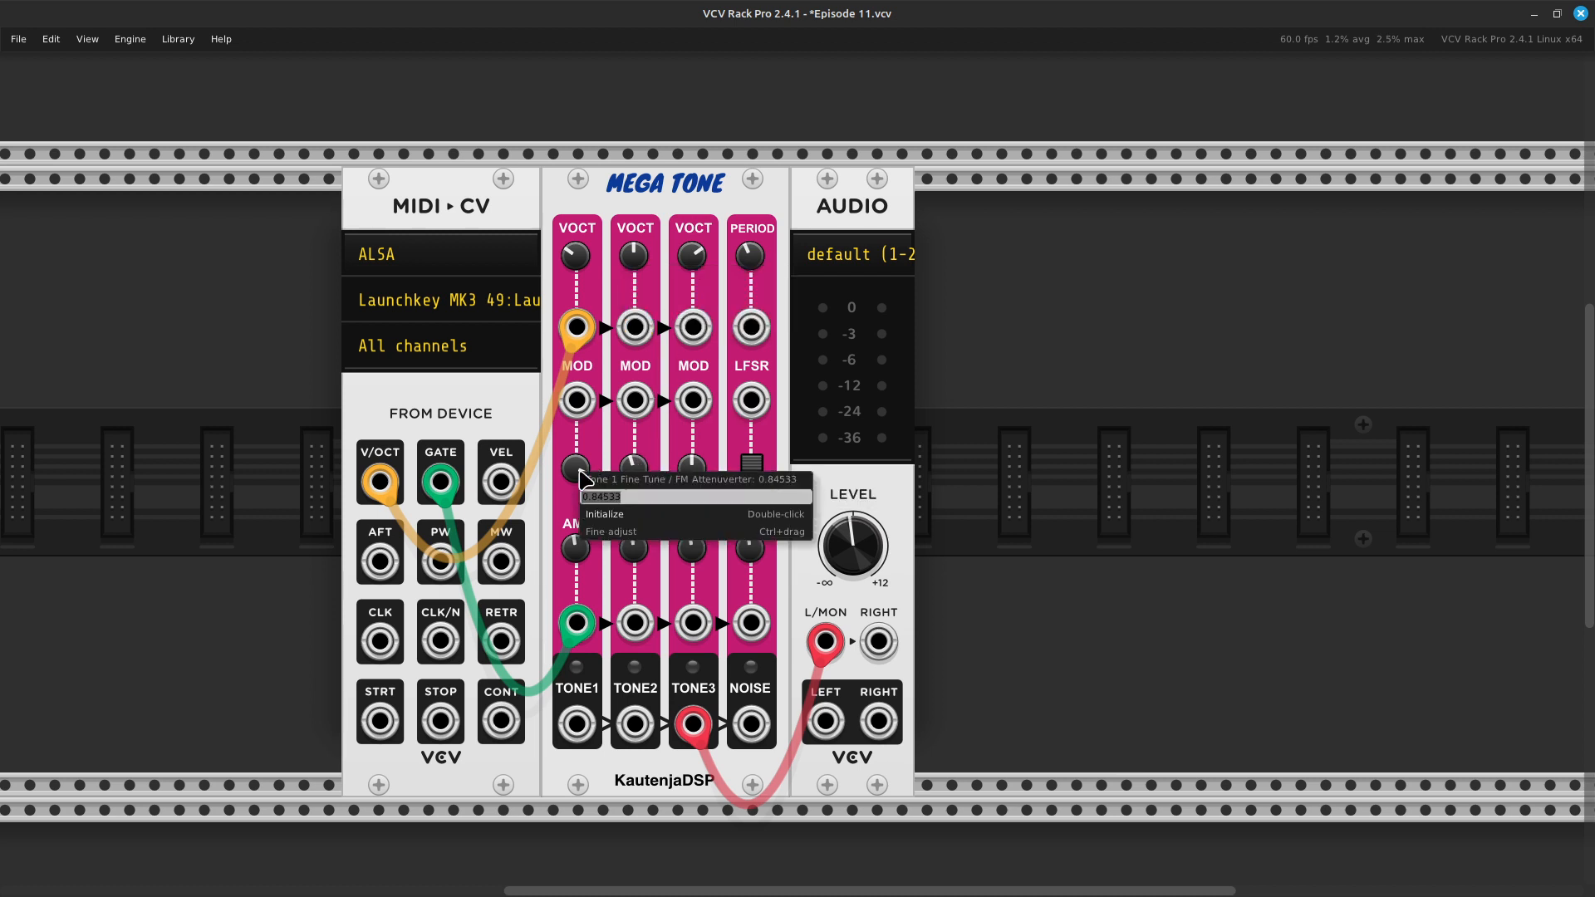
left_click(597, 522)
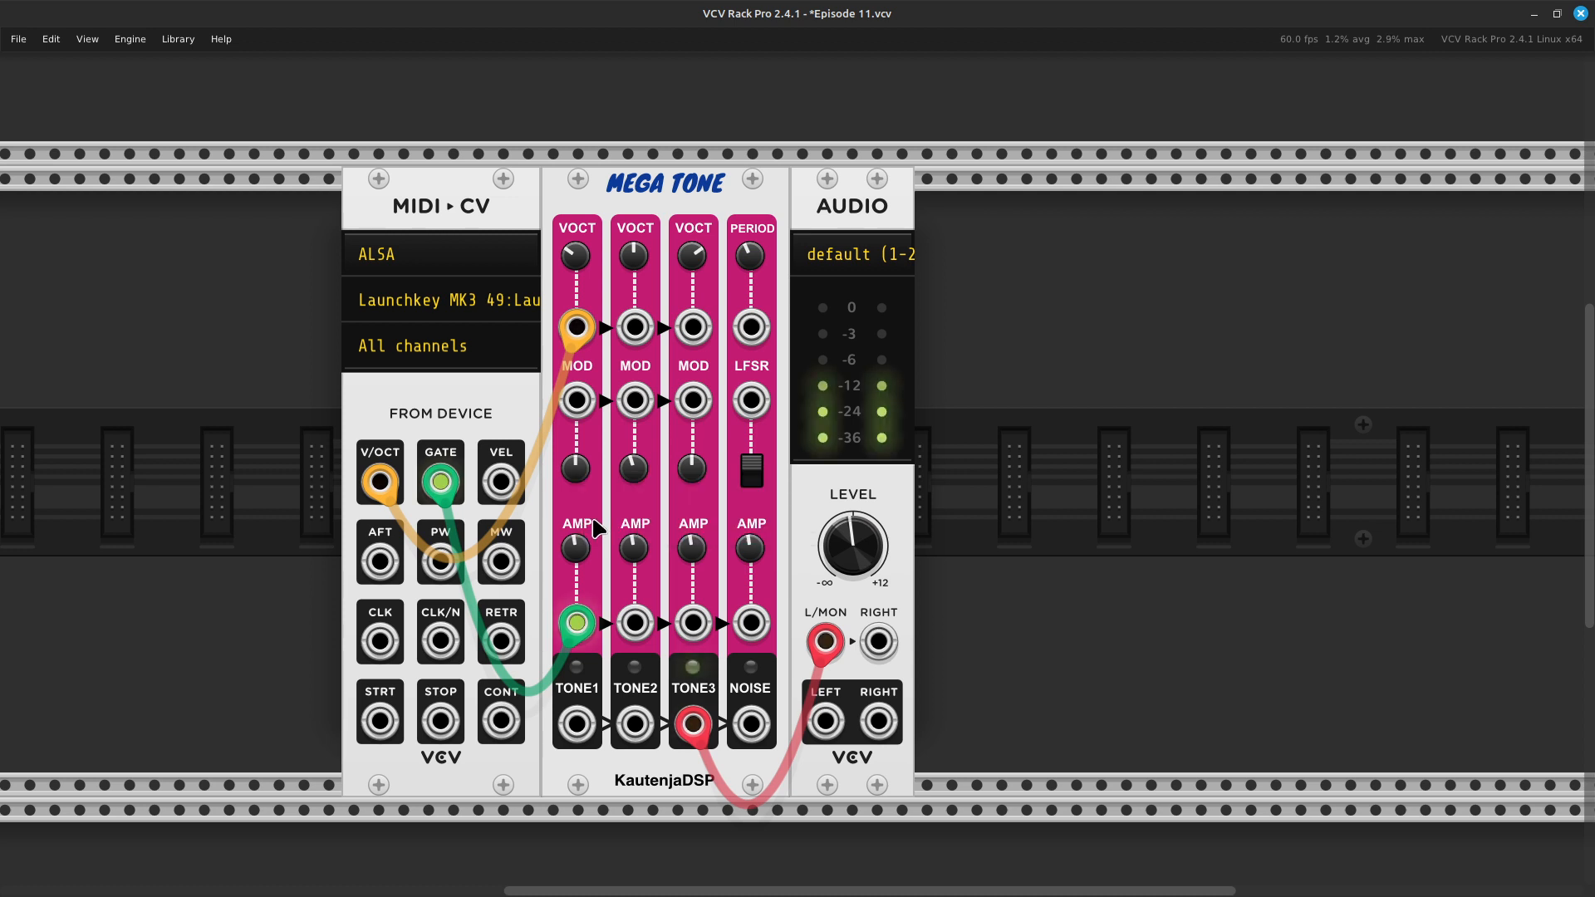
scroll(597, 525, "down", 5)
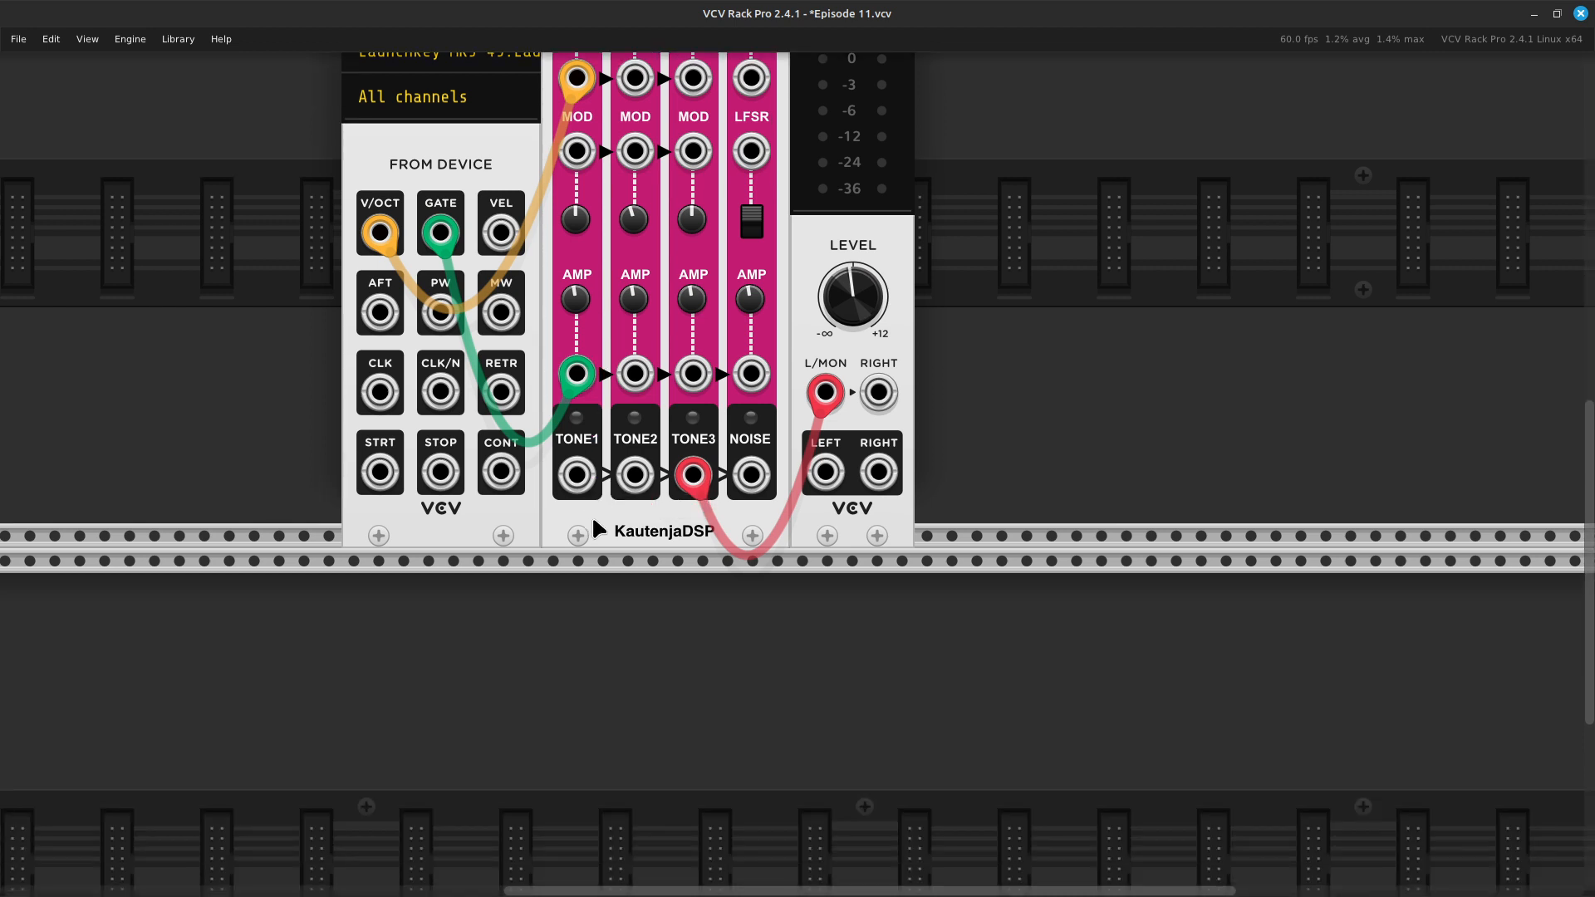
- Move the AUDIO module away from Mega Tone to open a gap between them in the rack
scroll(531, 532, "up", 6)
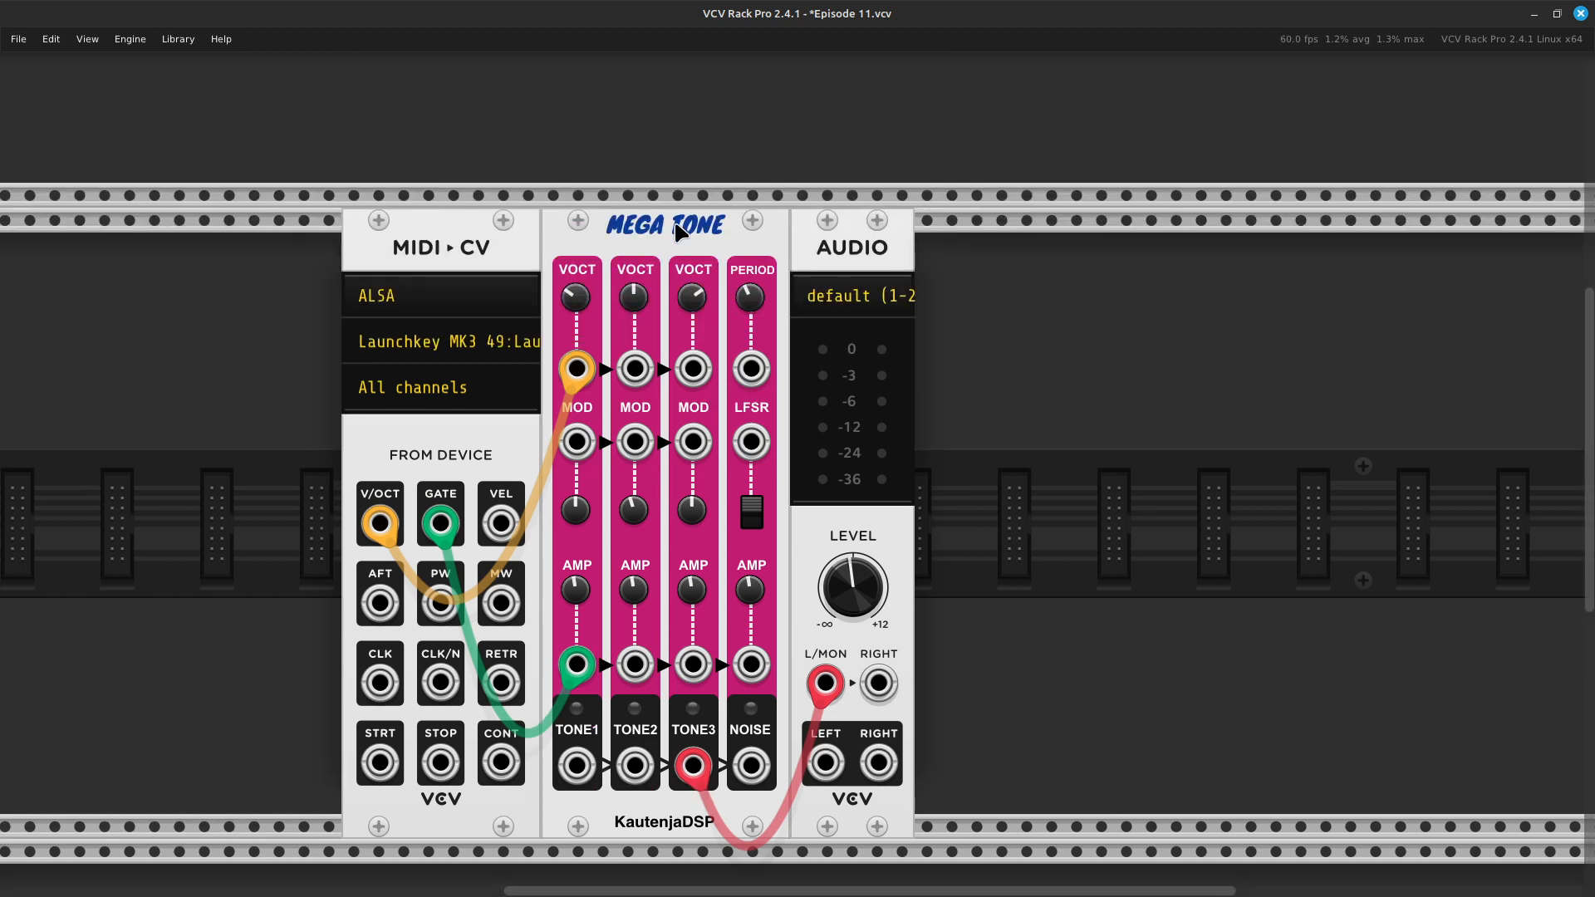
left_click(855, 240, "shift")
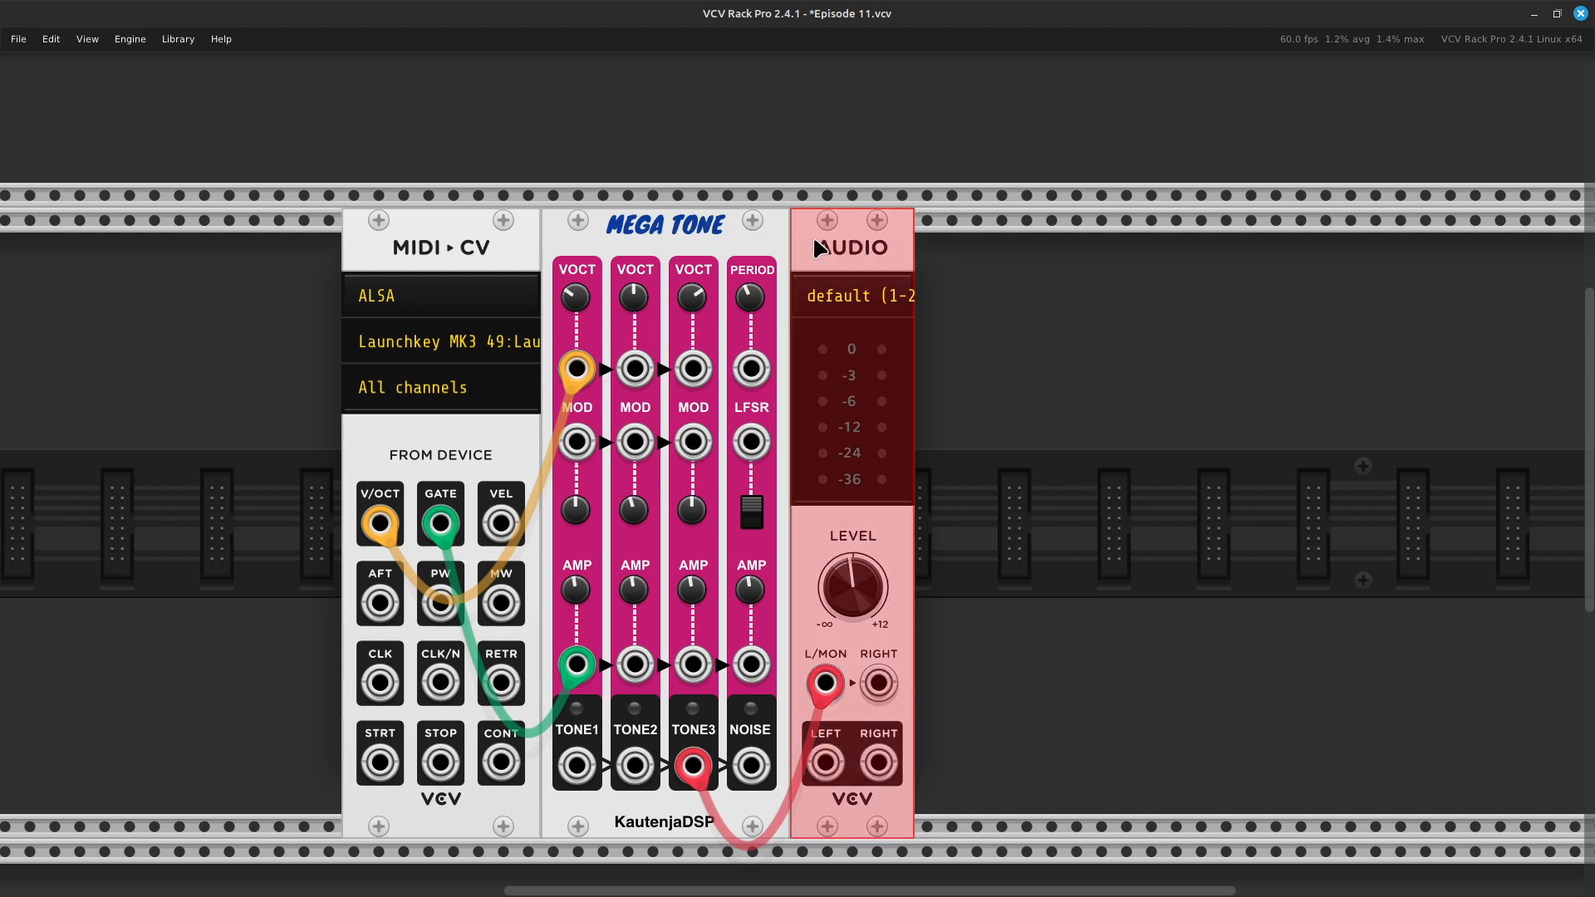
left_click(718, 243, "shift")
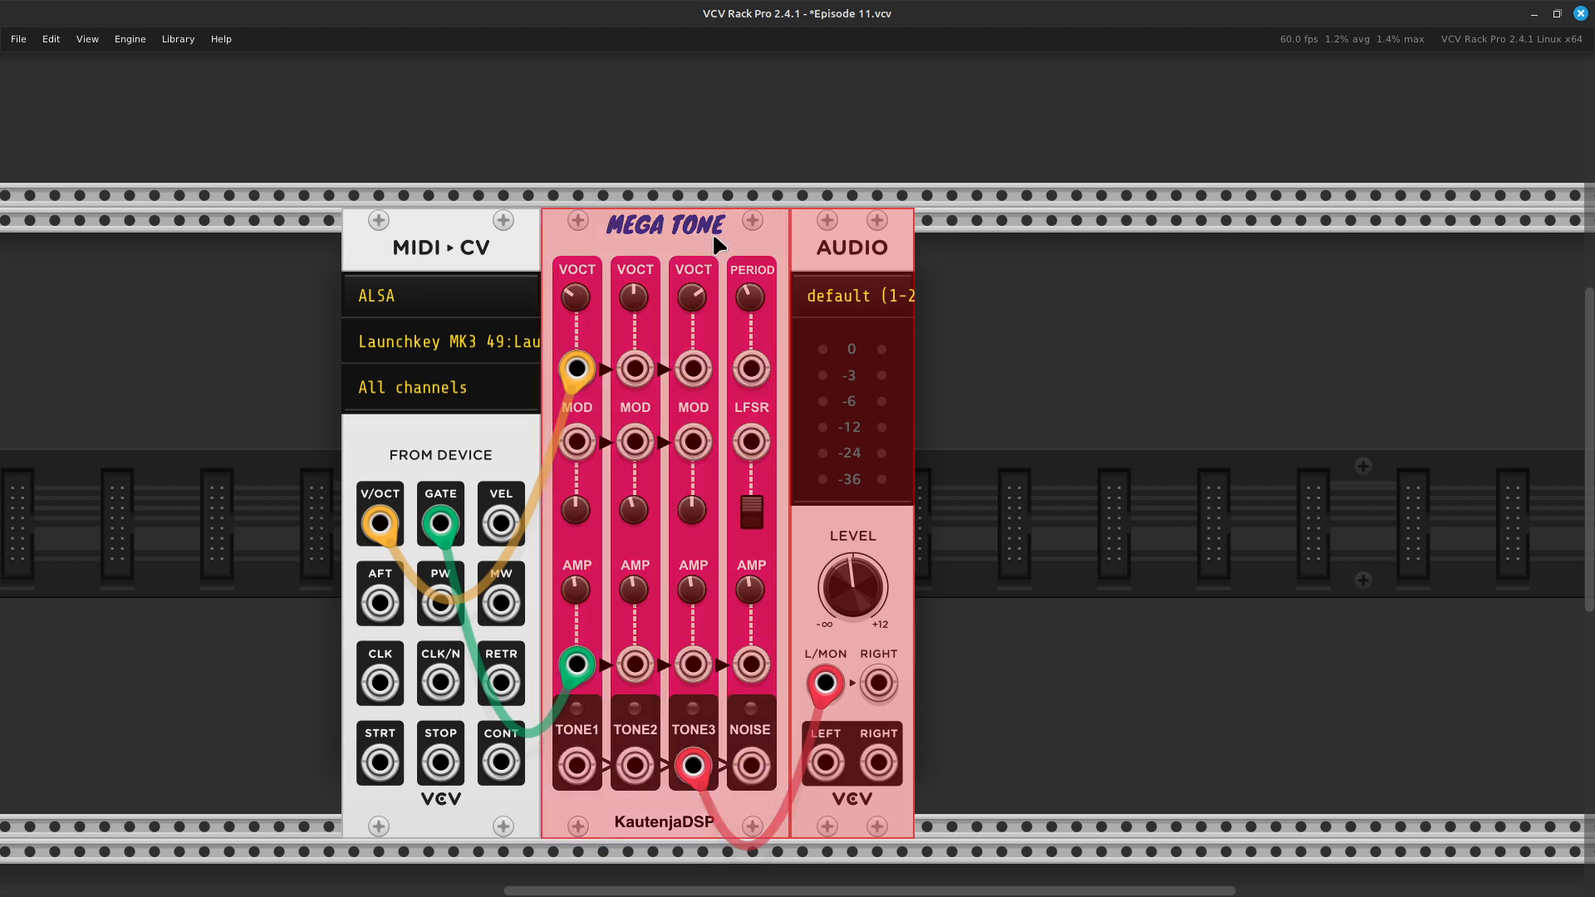
left_click(1026, 335)
left_click_drag(851, 262, 1006, 250)
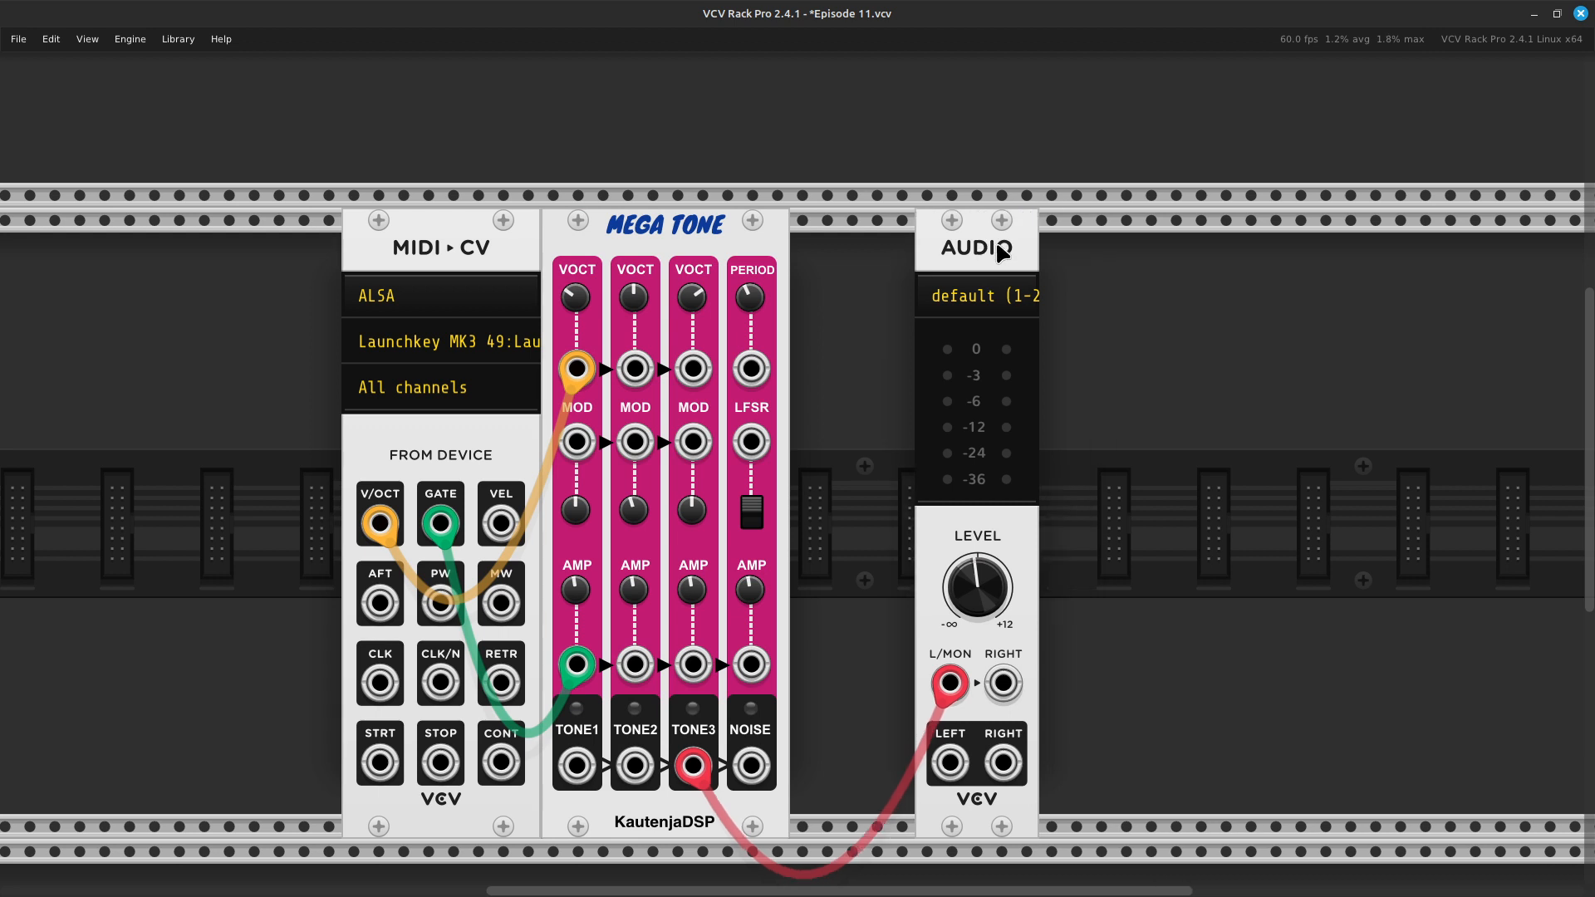
- Find the VCV VCA with the search term vca, place it directly beside Mega Tone, and move AUDIO up against it
right_click(865, 494)
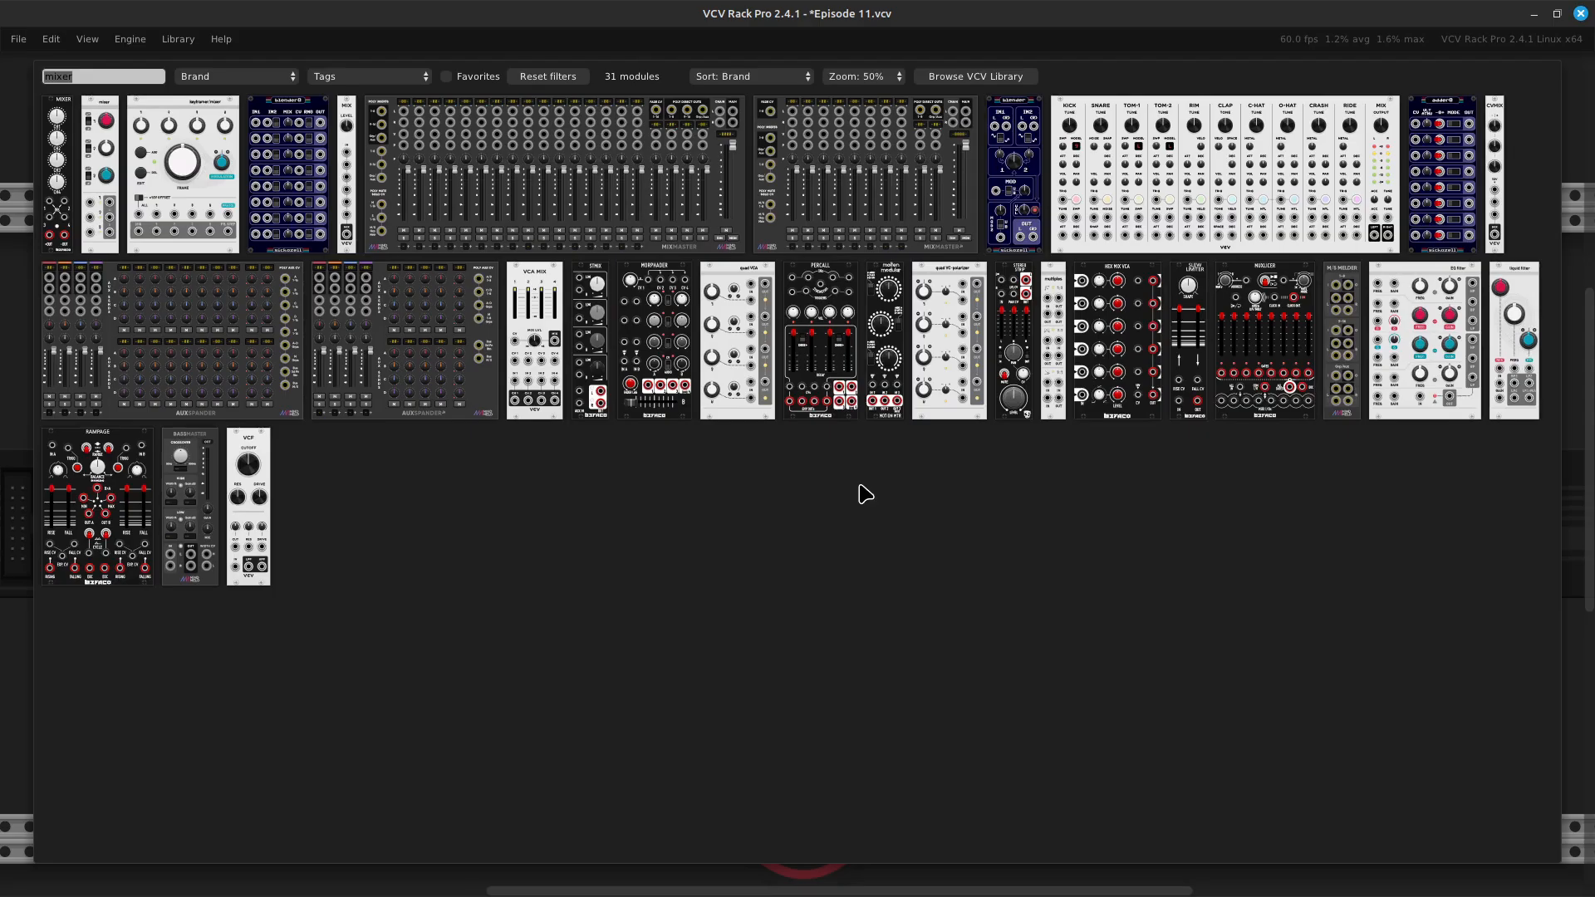
key("BackSpace")
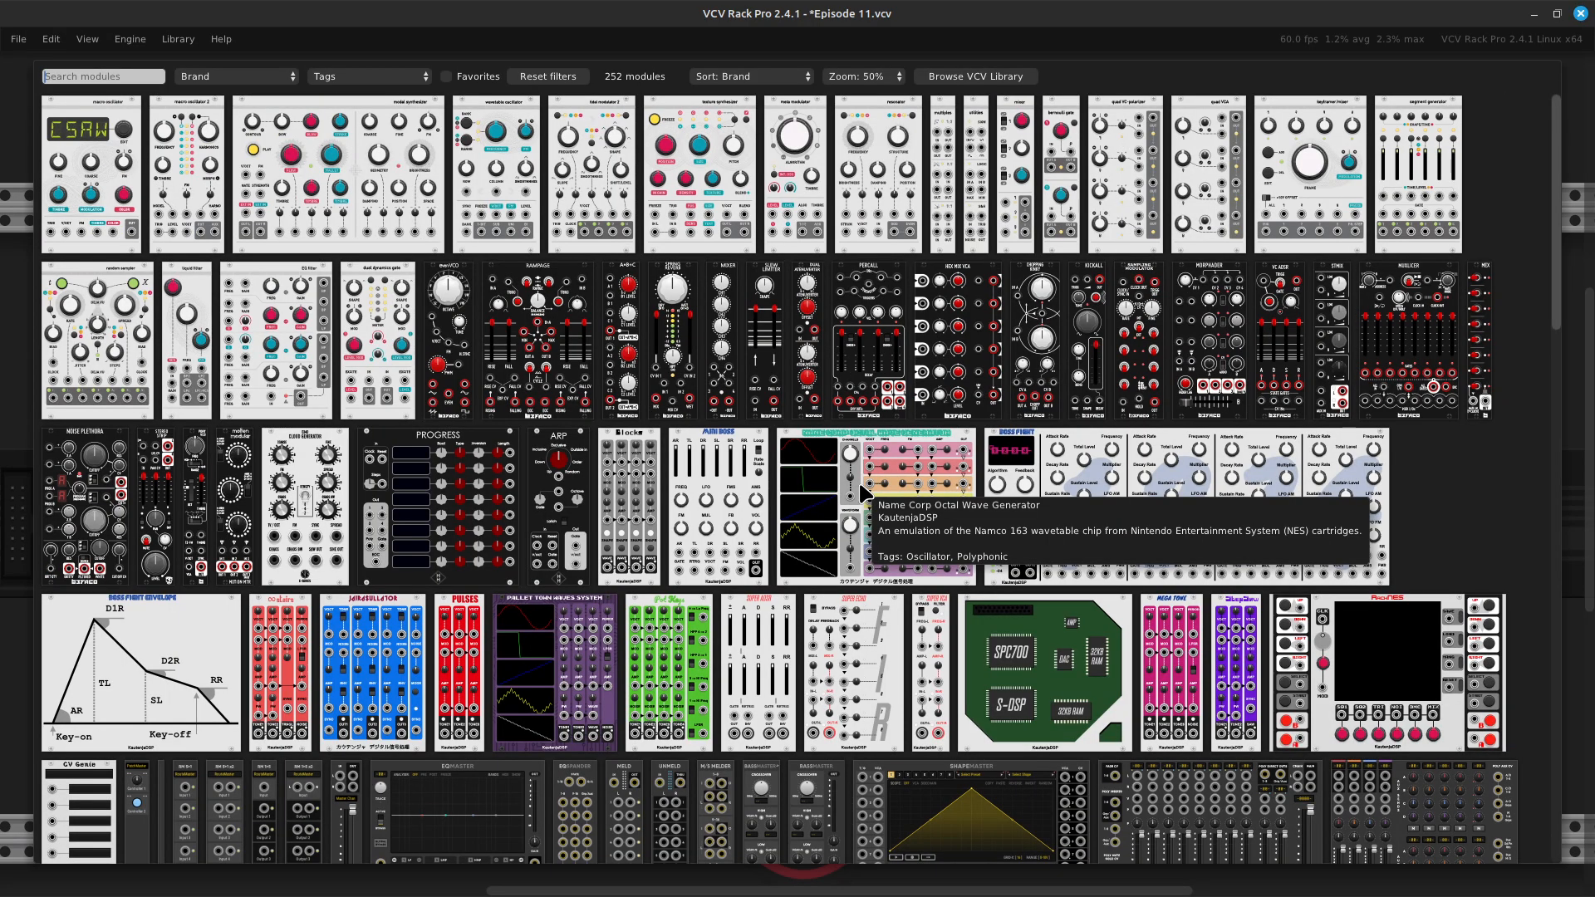
type("vca")
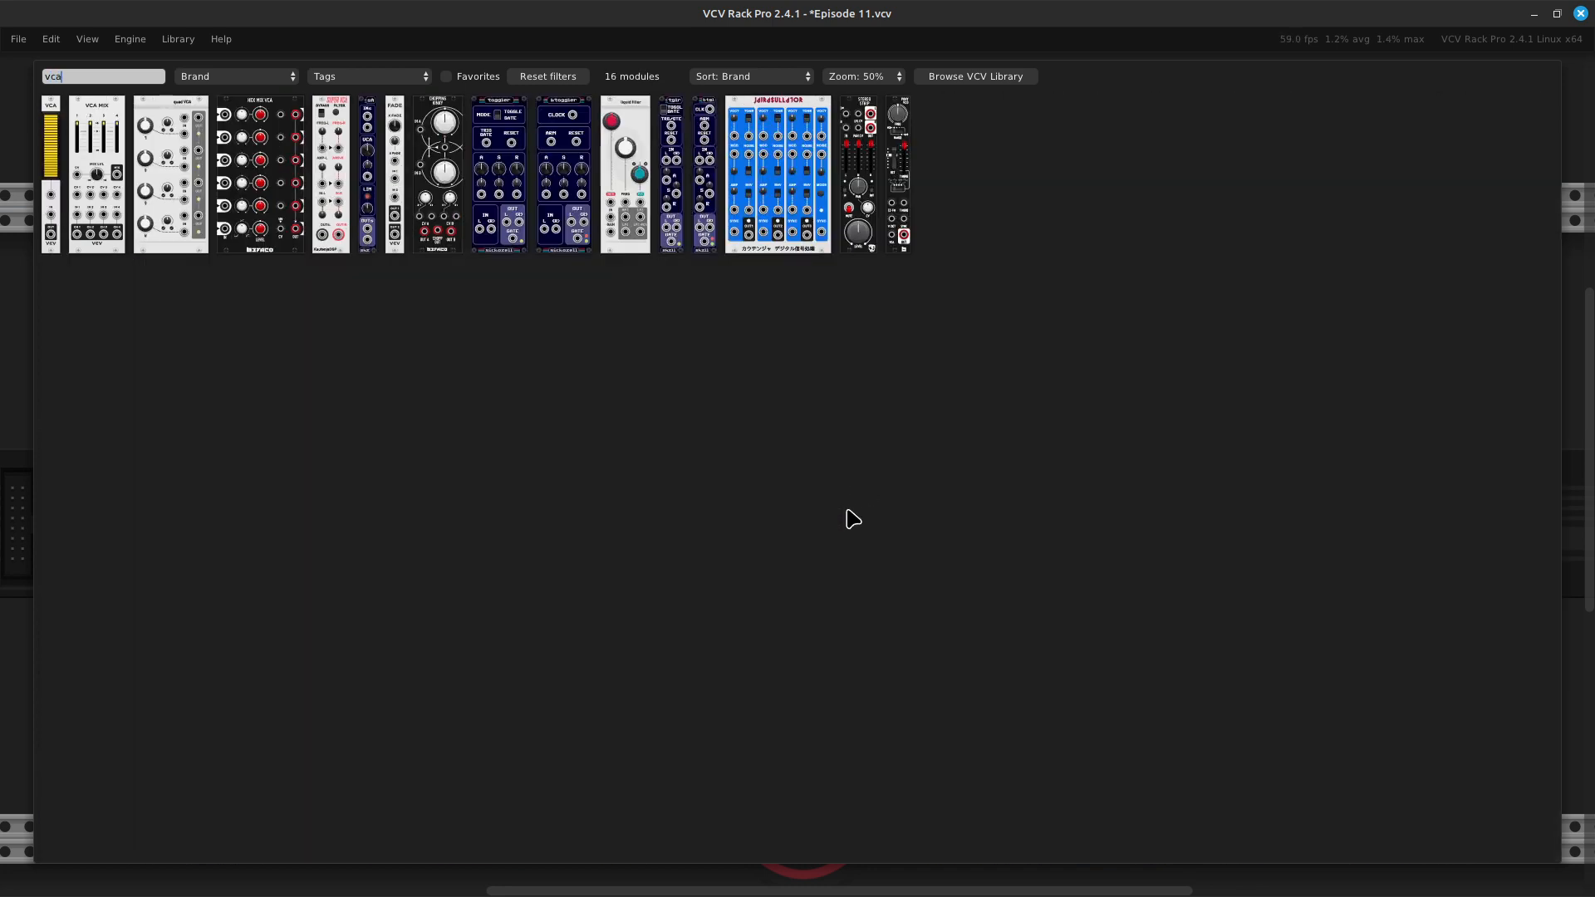
left_click(51, 246)
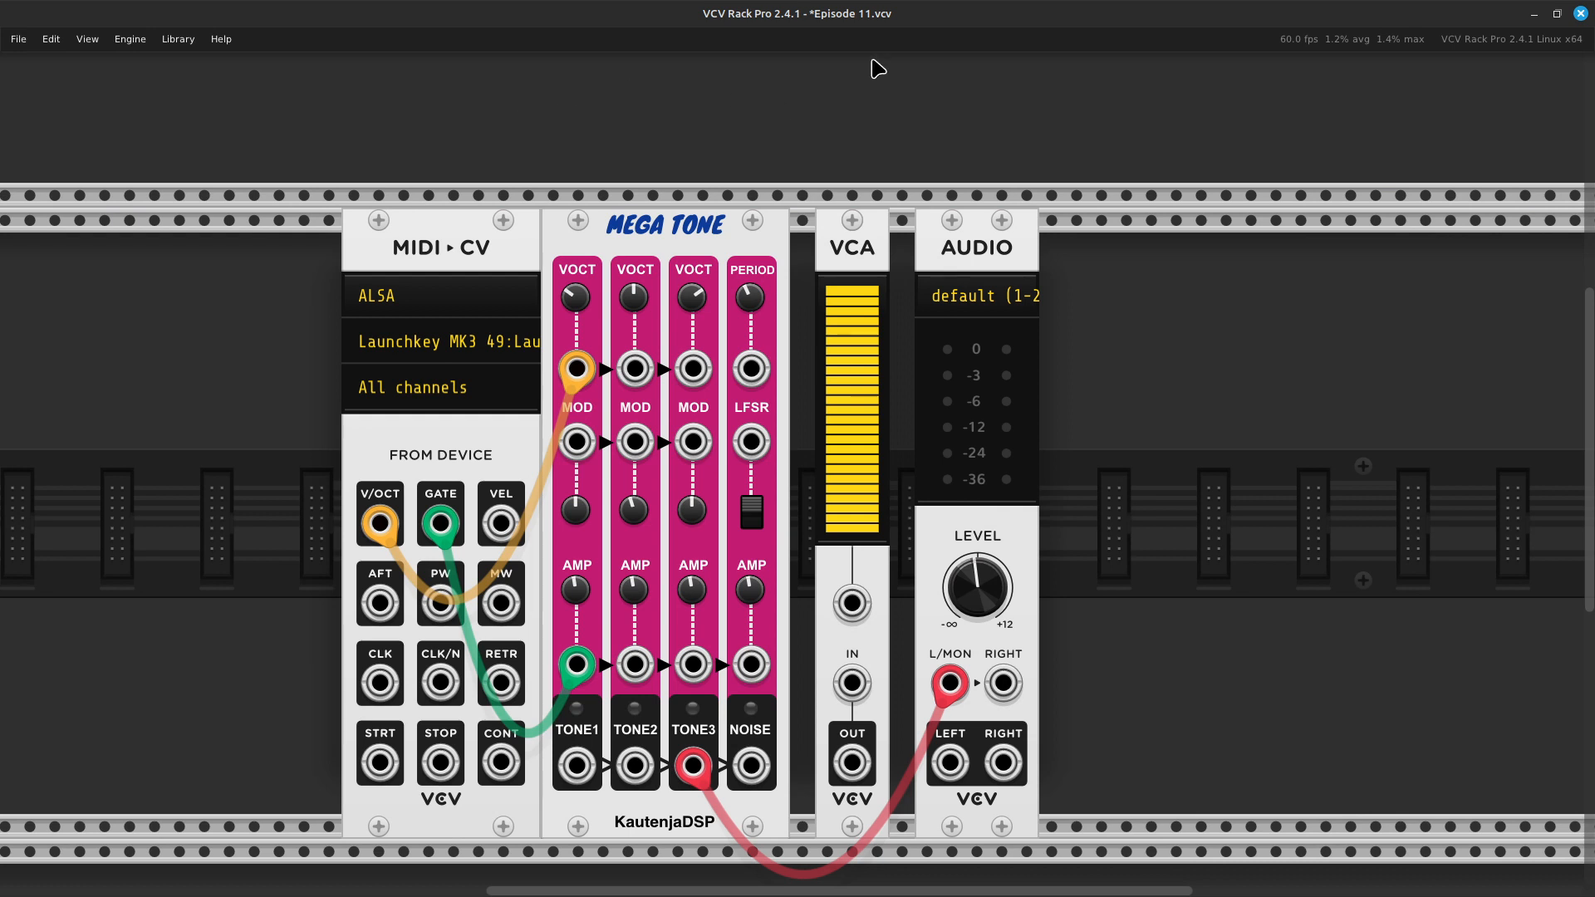
left_click_drag(871, 215, 846, 234)
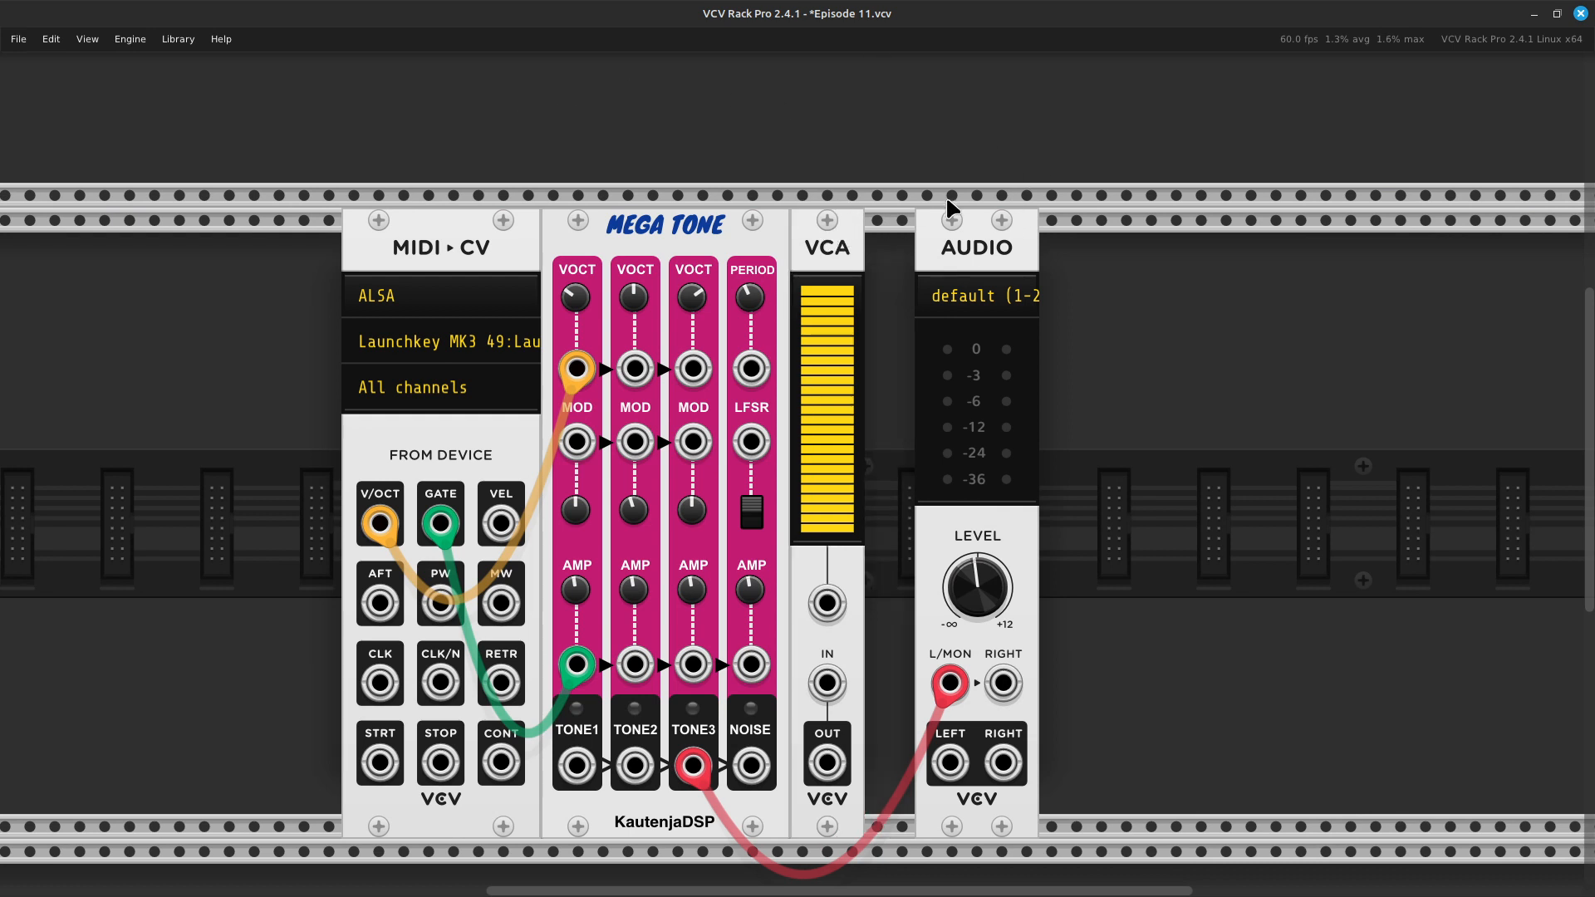
left_click_drag(1001, 235, 941, 247)
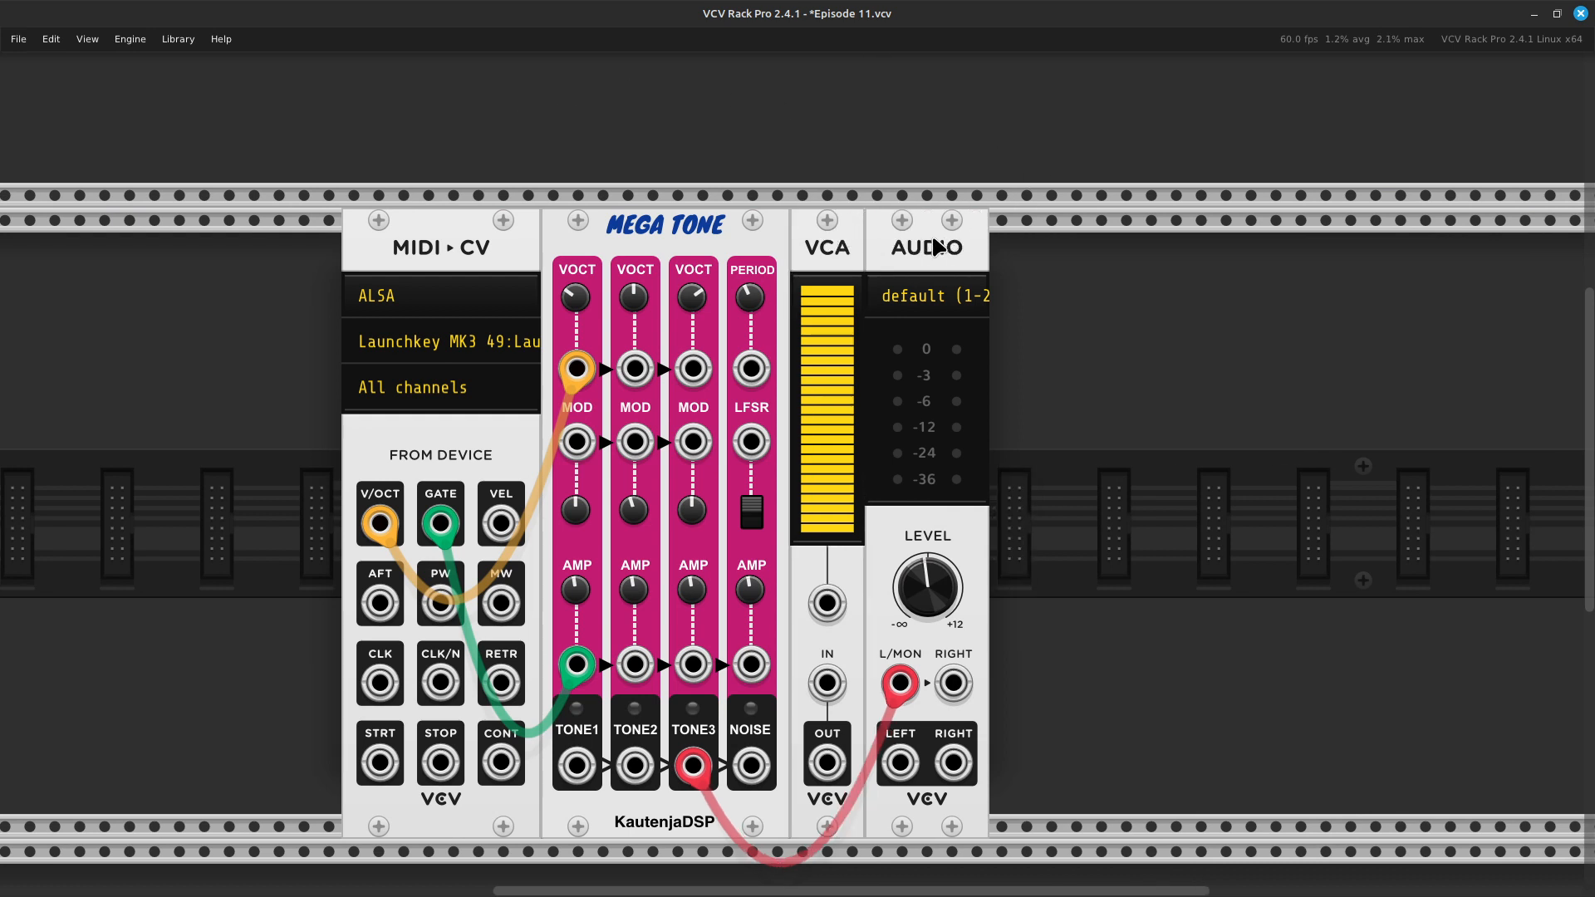
- Reroute the Tone 3 cable from AUDIO's L/MON input to the VCA's IN, and patch the VCA's OUT to L/MON with a red cable
scroll(1010, 322, "down", 3)
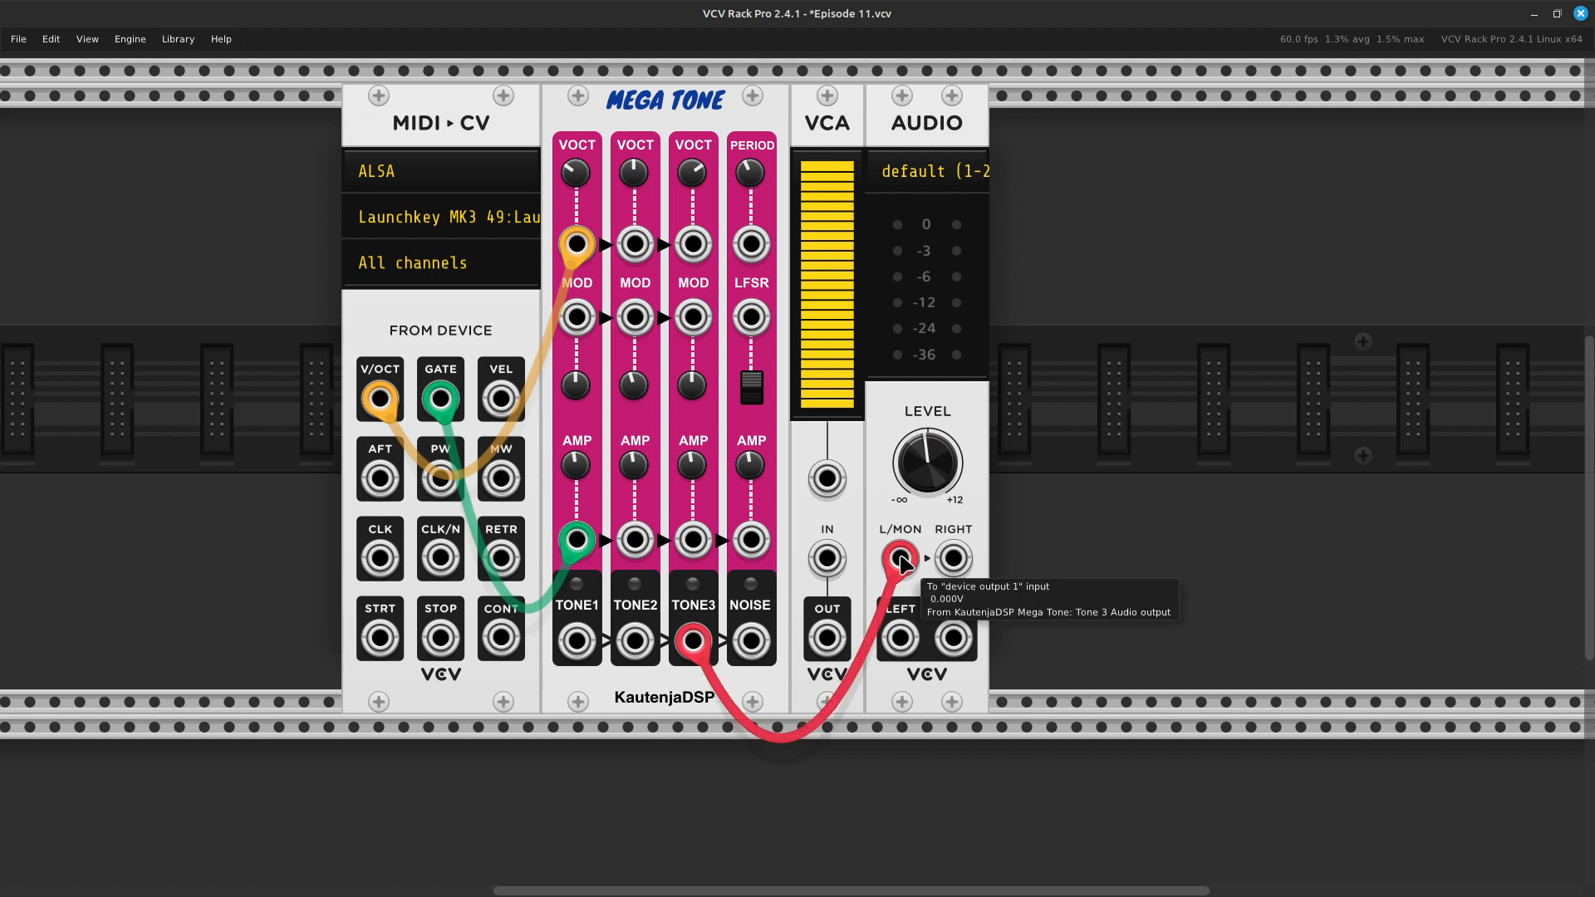
left_click_drag(900, 558, 831, 548)
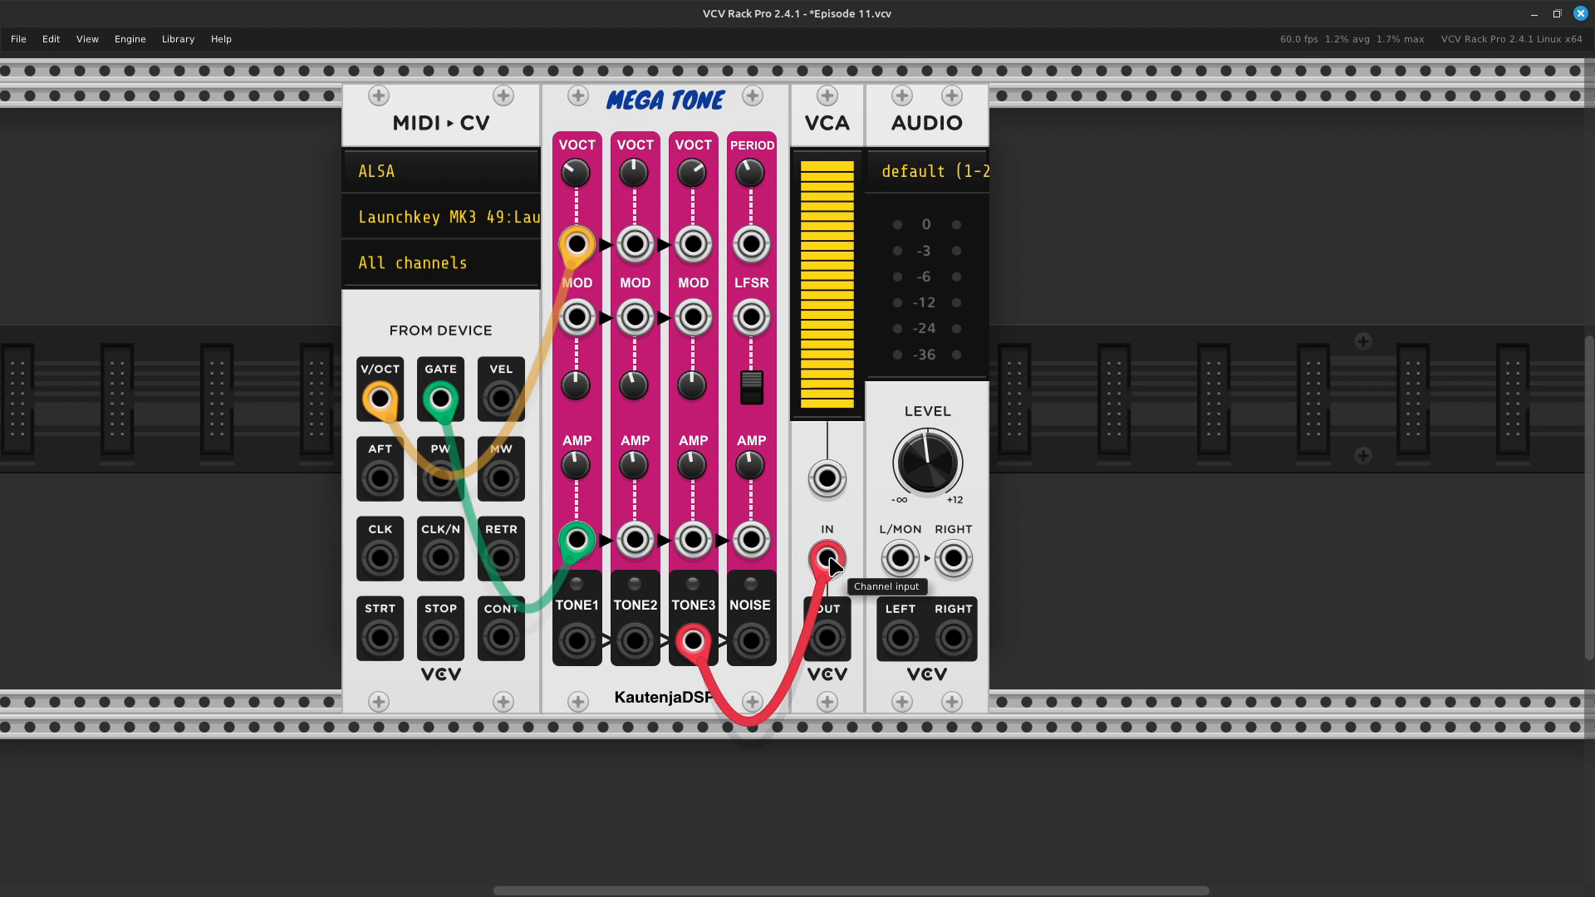
right_click(829, 640)
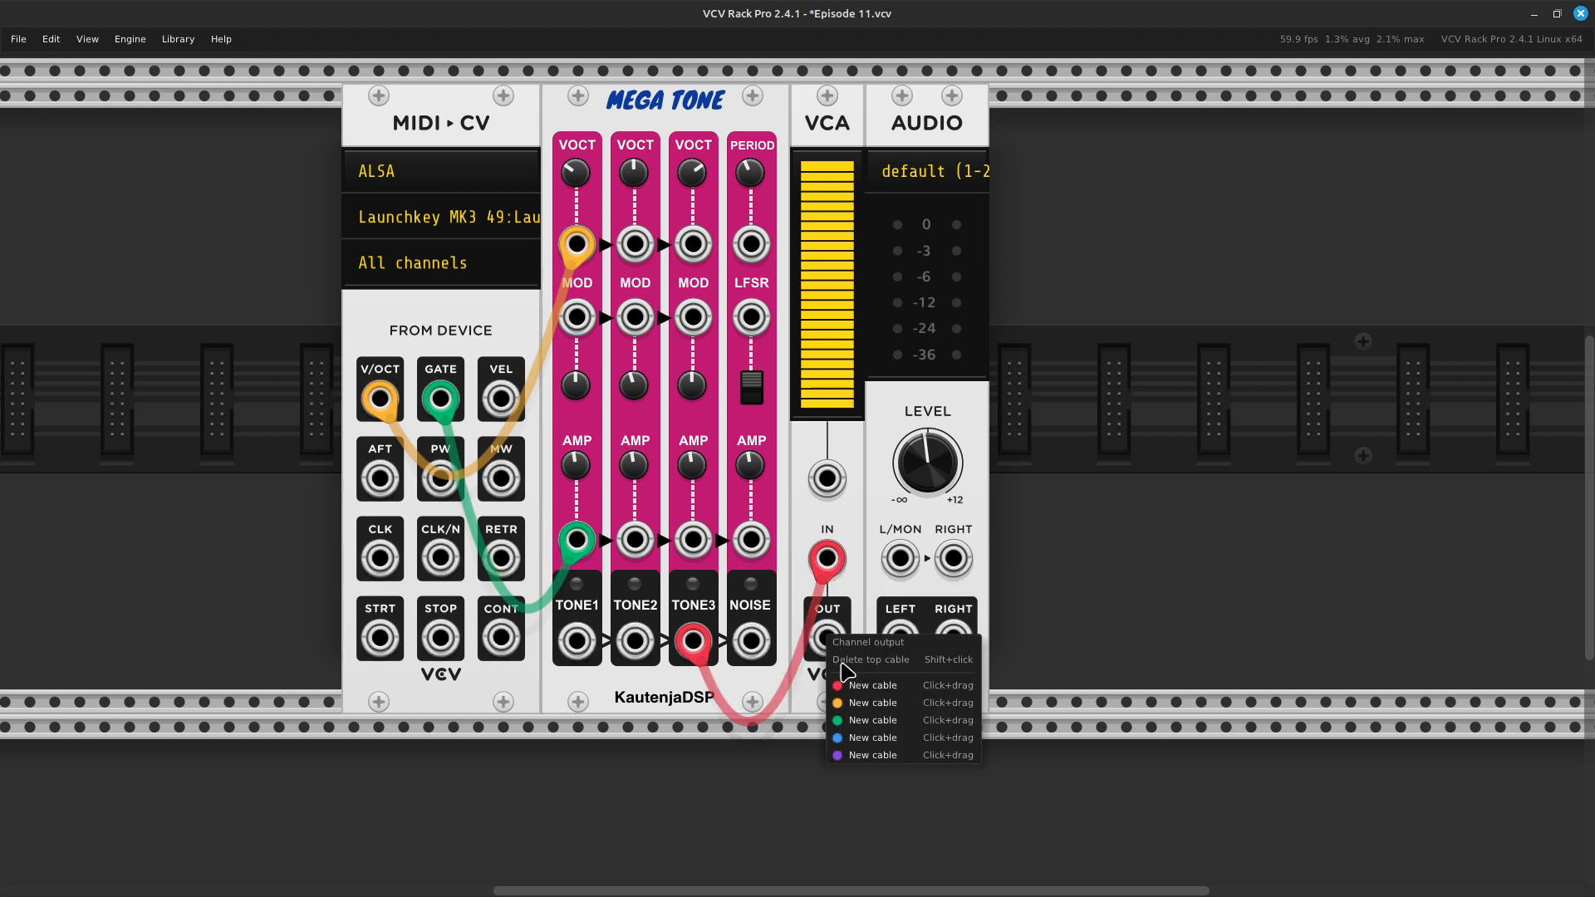
left_click_drag(854, 680, 875, 545)
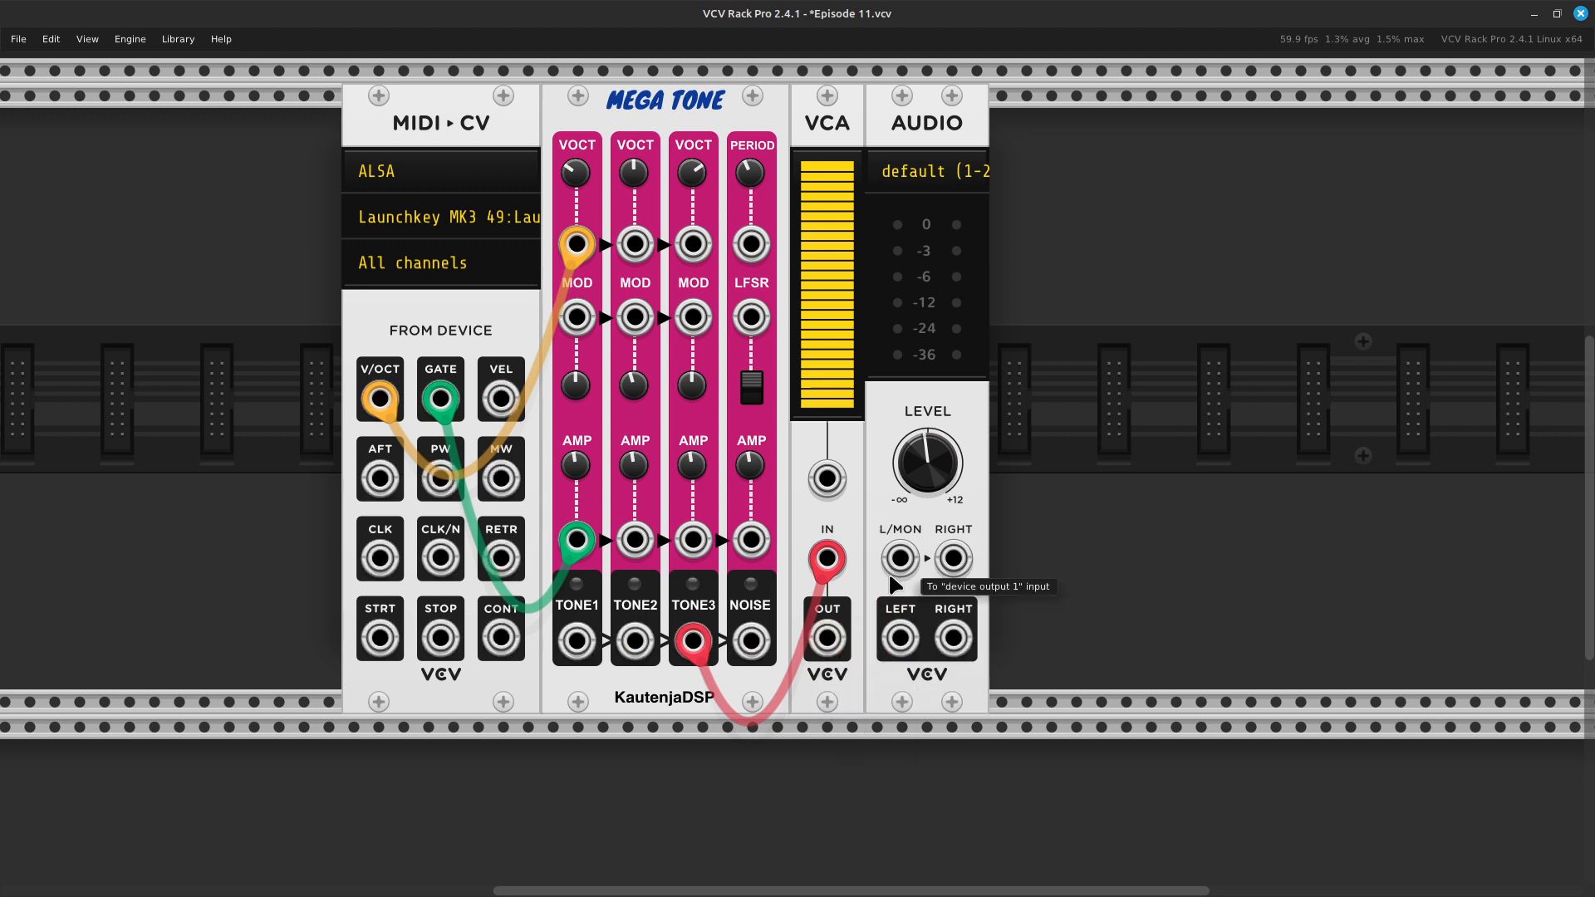
right_click(822, 658)
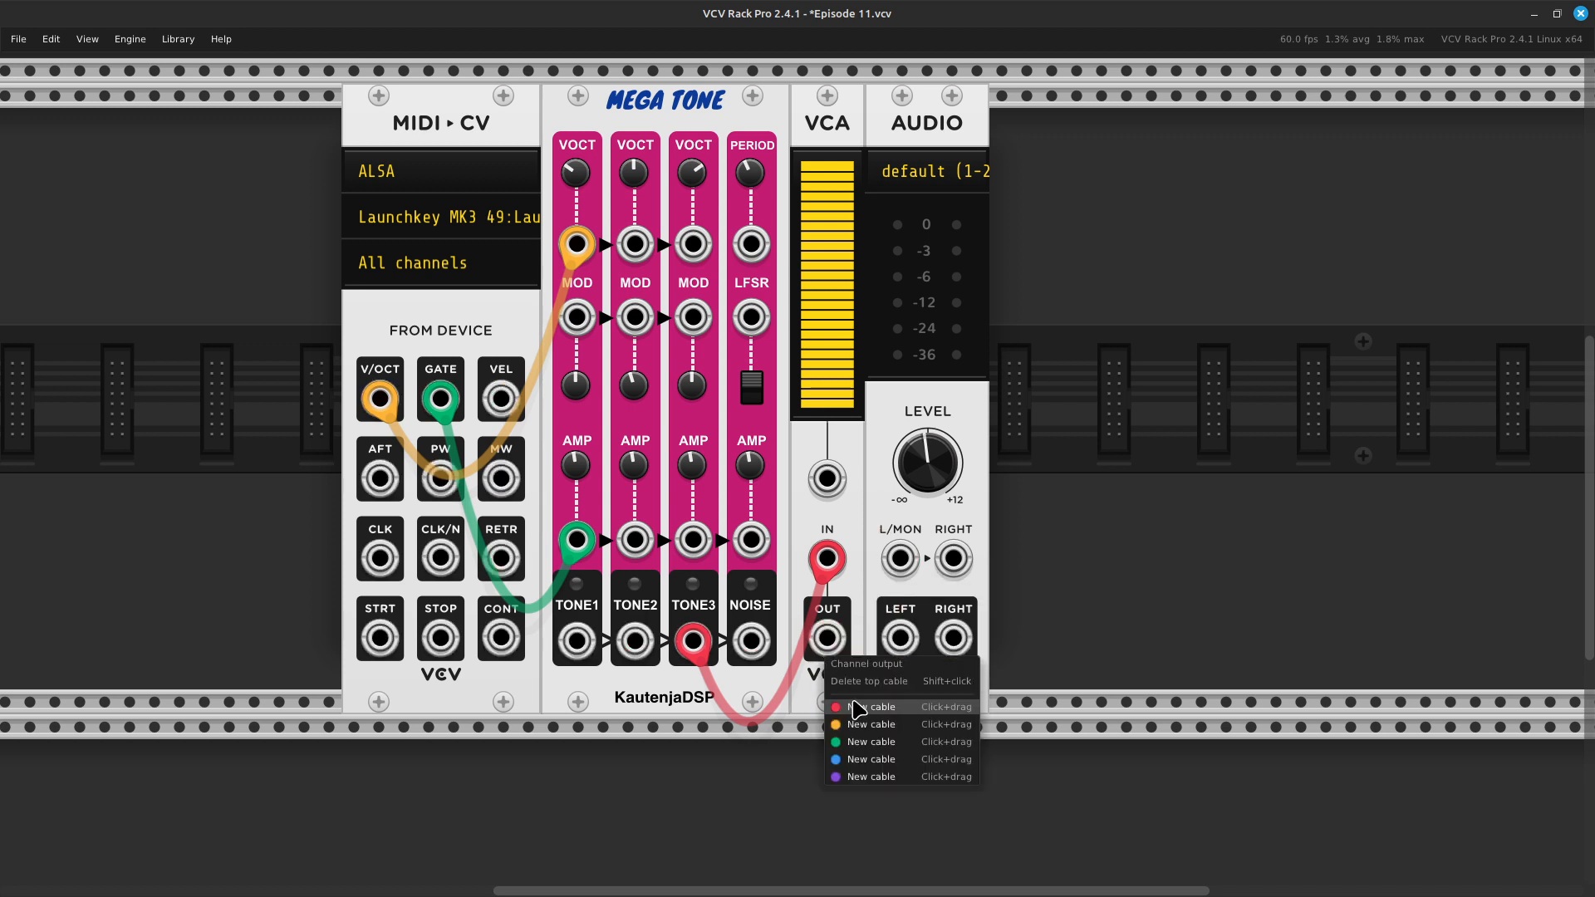
left_click(854, 704)
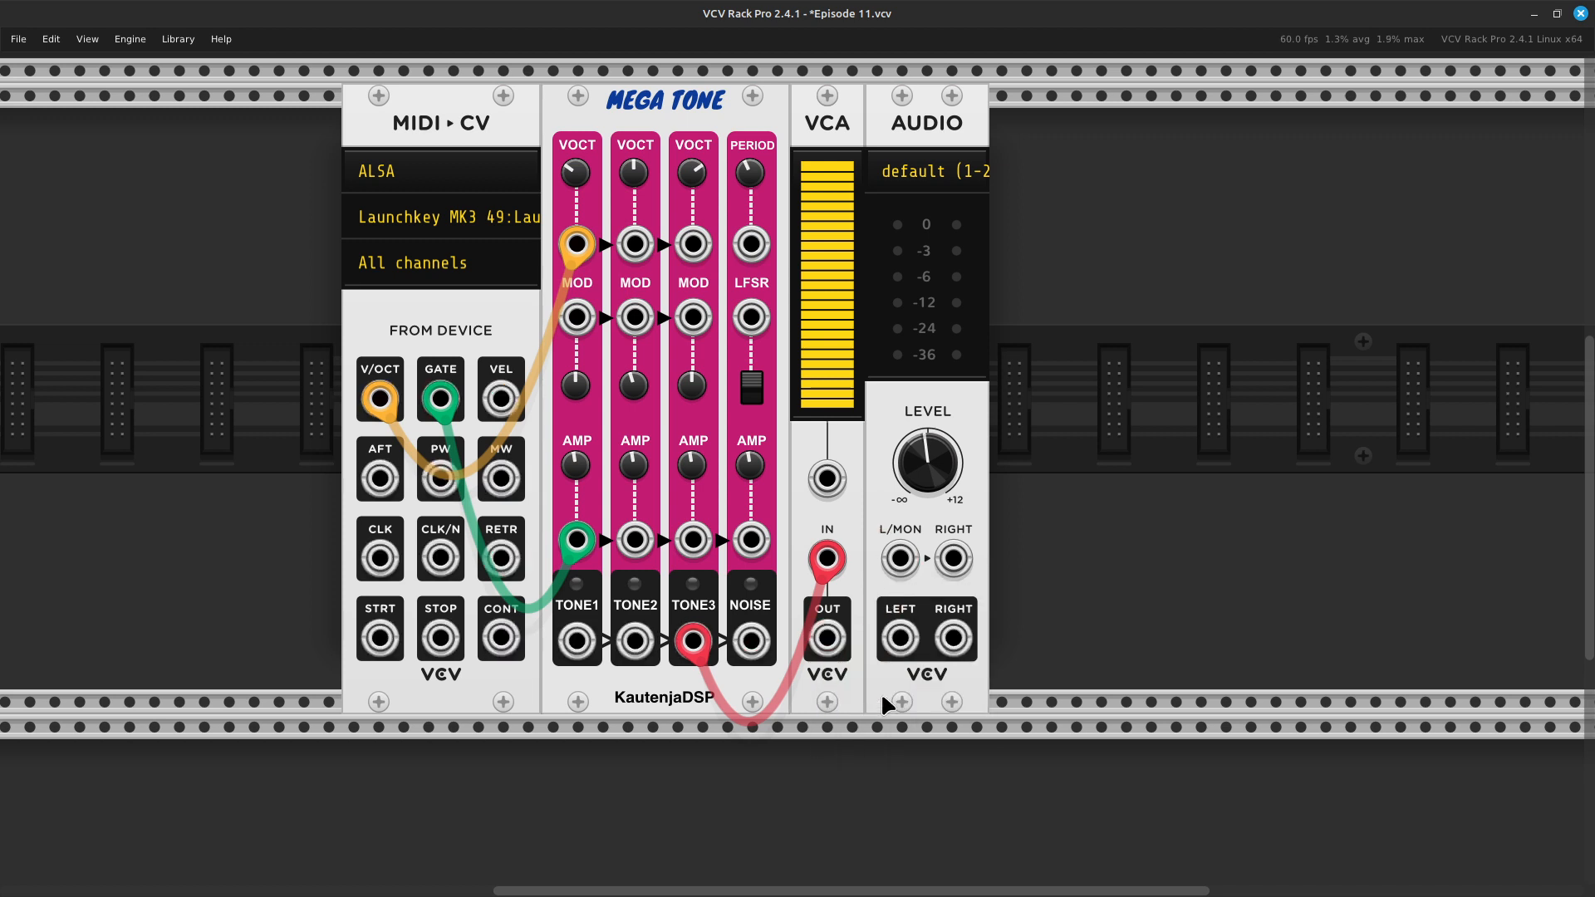
right_click(831, 659)
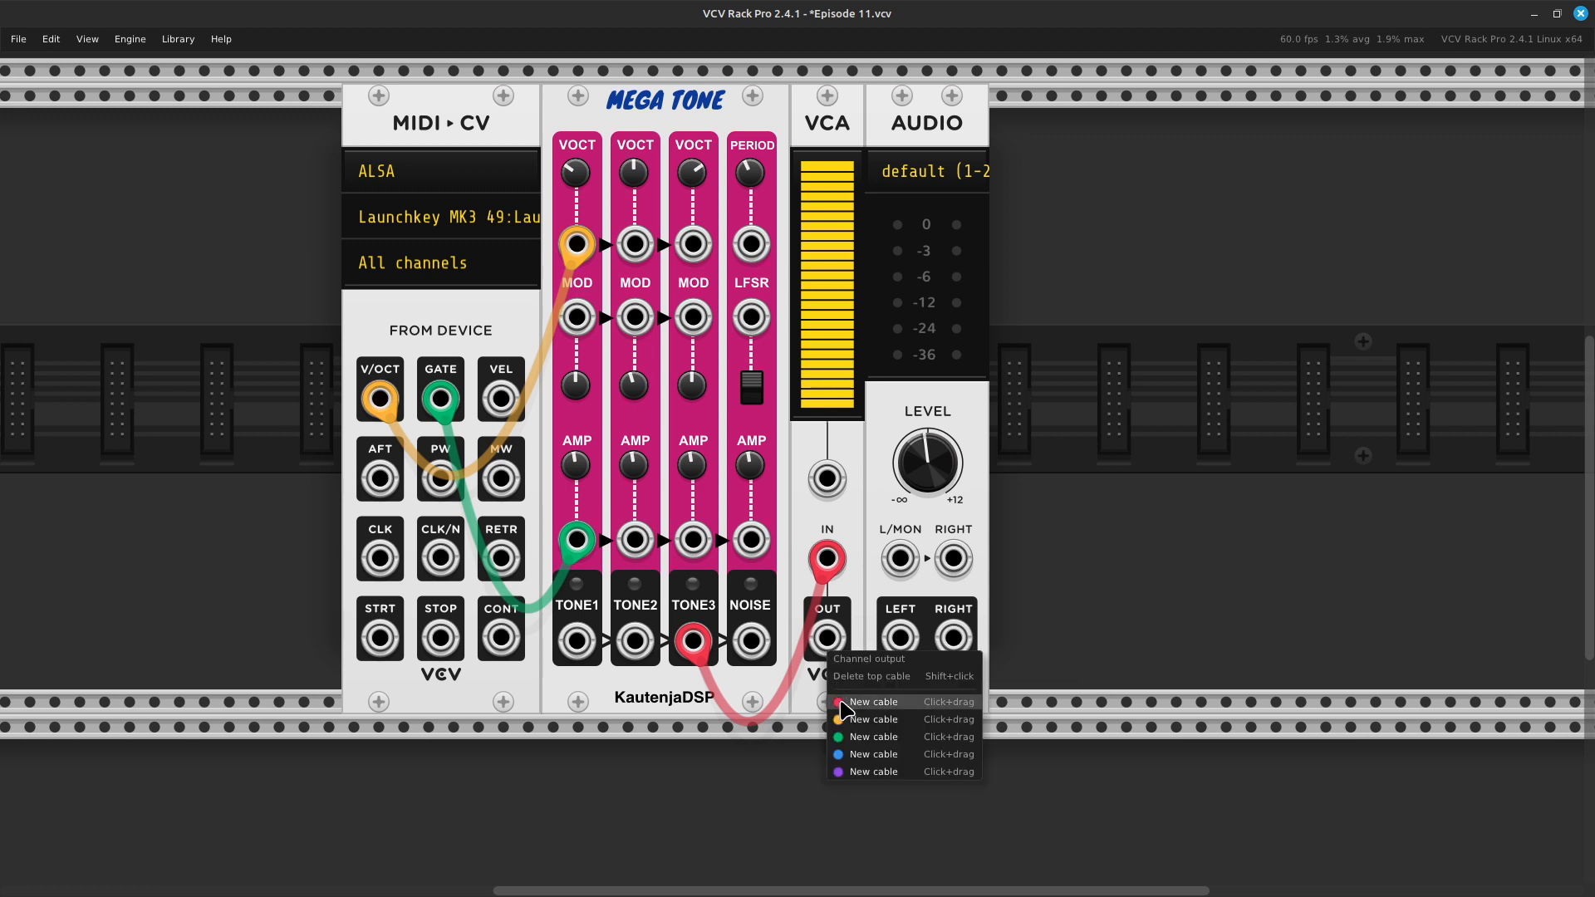
left_click(848, 708)
left_click(887, 638)
left_click_drag(887, 638, 900, 558)
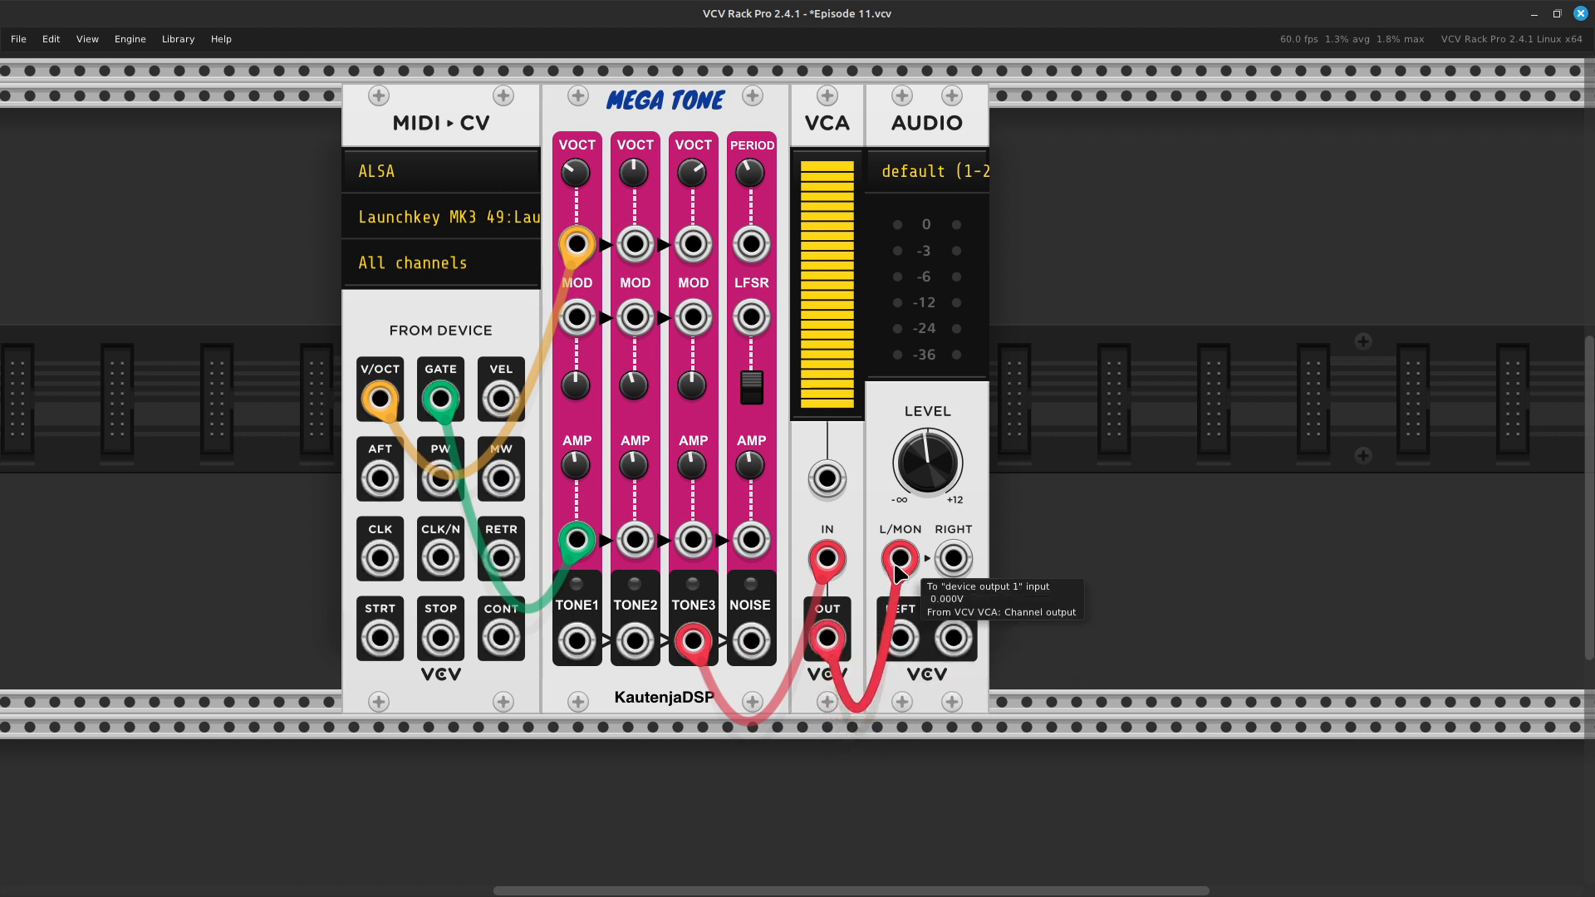
- Move AUDIO away from the VCA, find the VCV LFO with the search term lfo, and add it between them
scroll(937, 458, "up", 1)
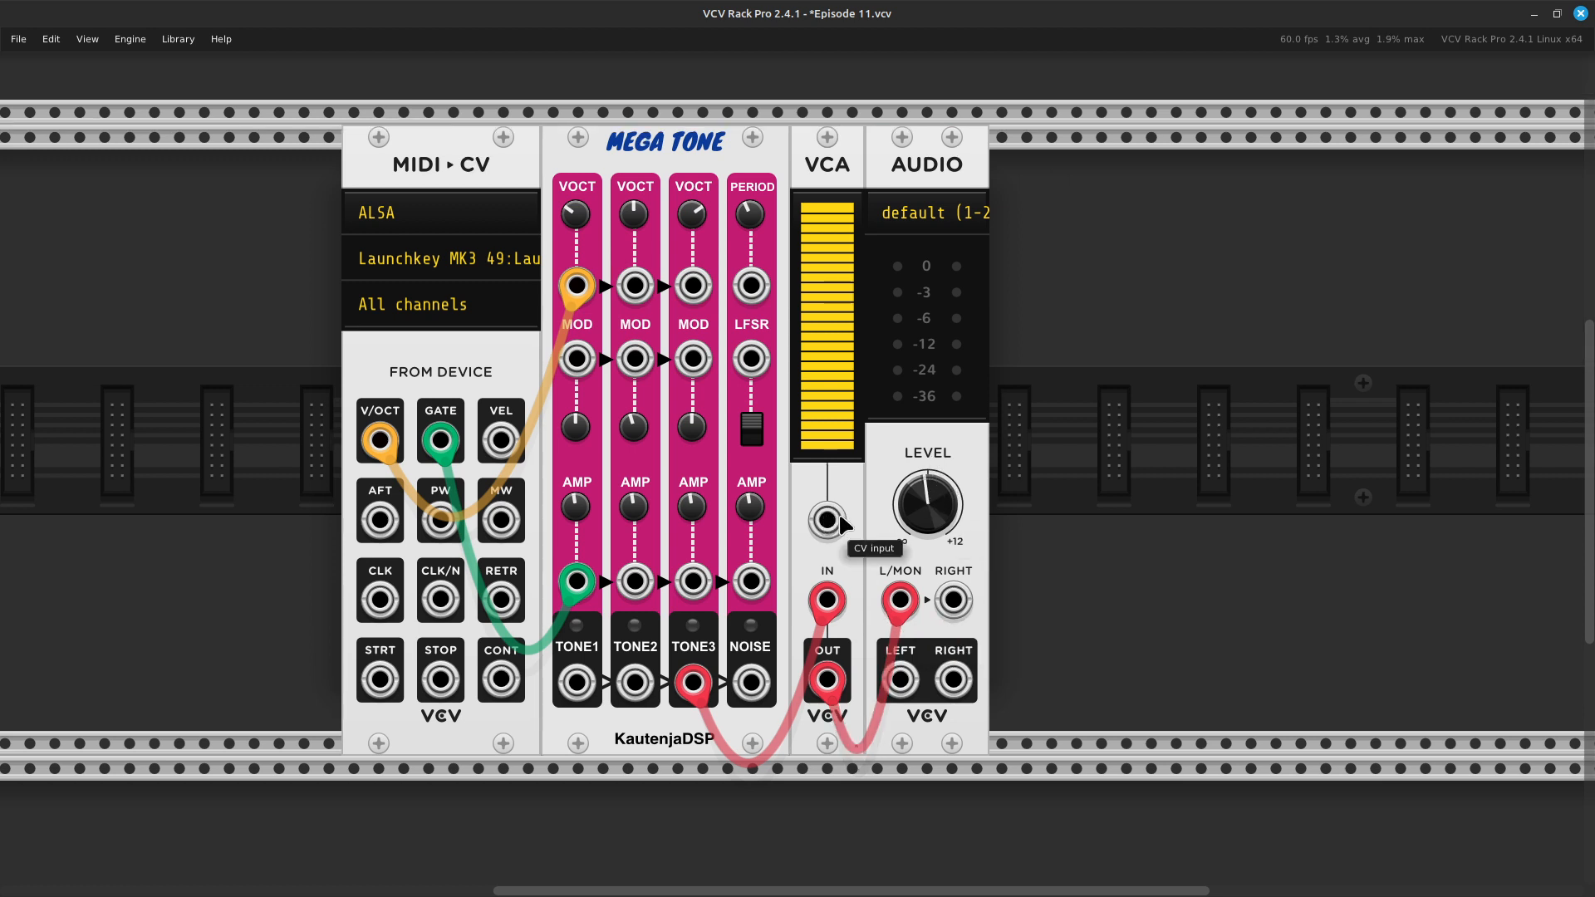
left_click_drag(950, 173, 1154, 164)
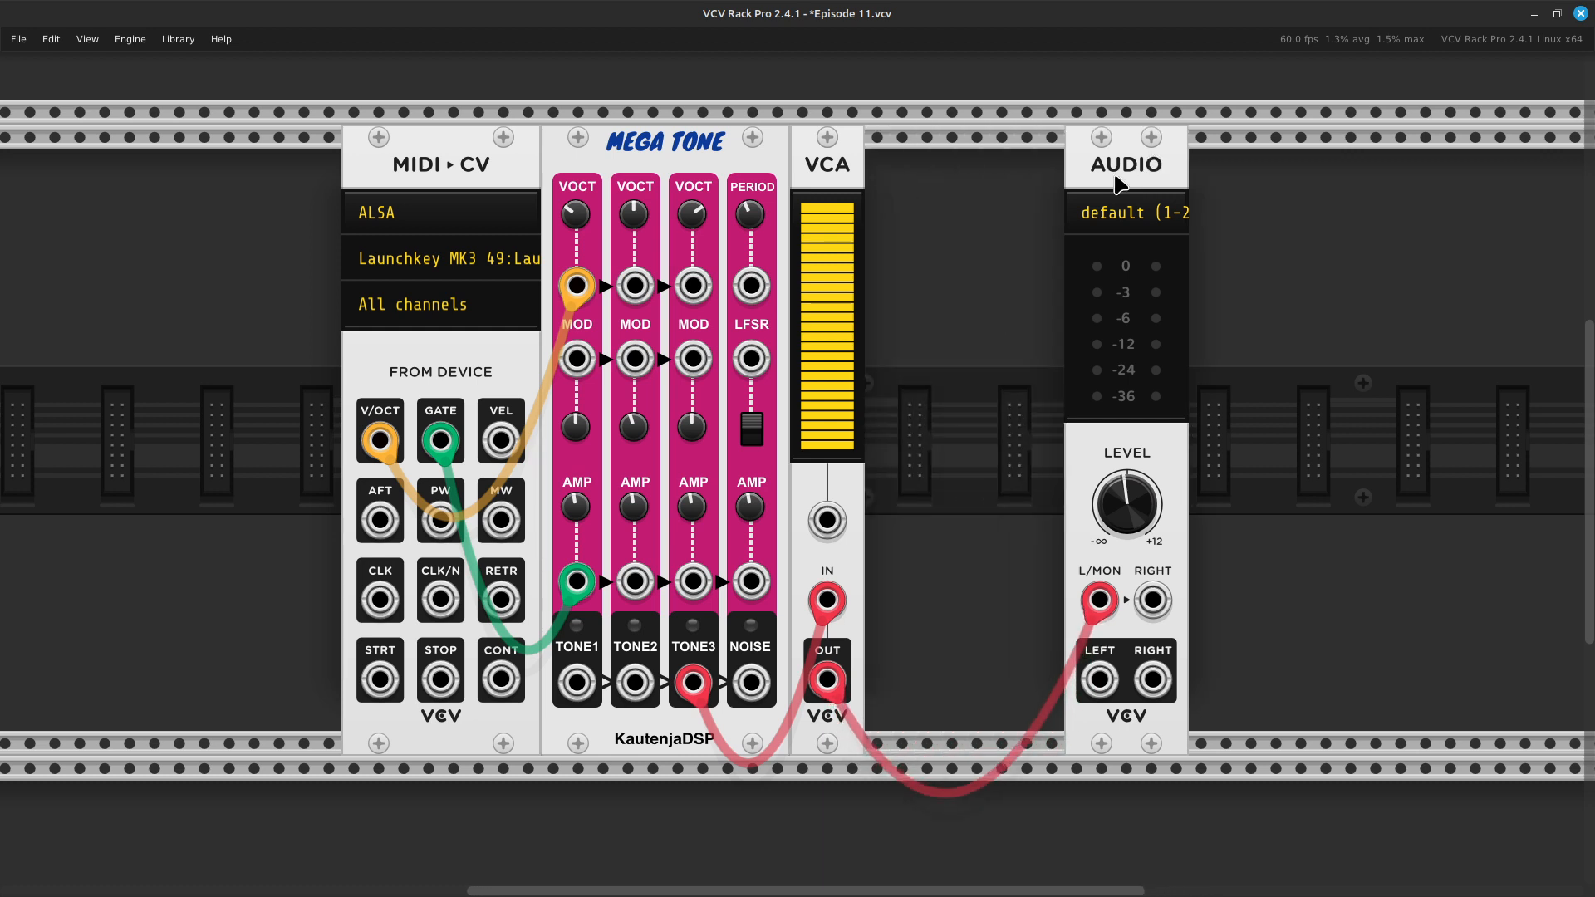
right_click(965, 501)
key("BackSpace")
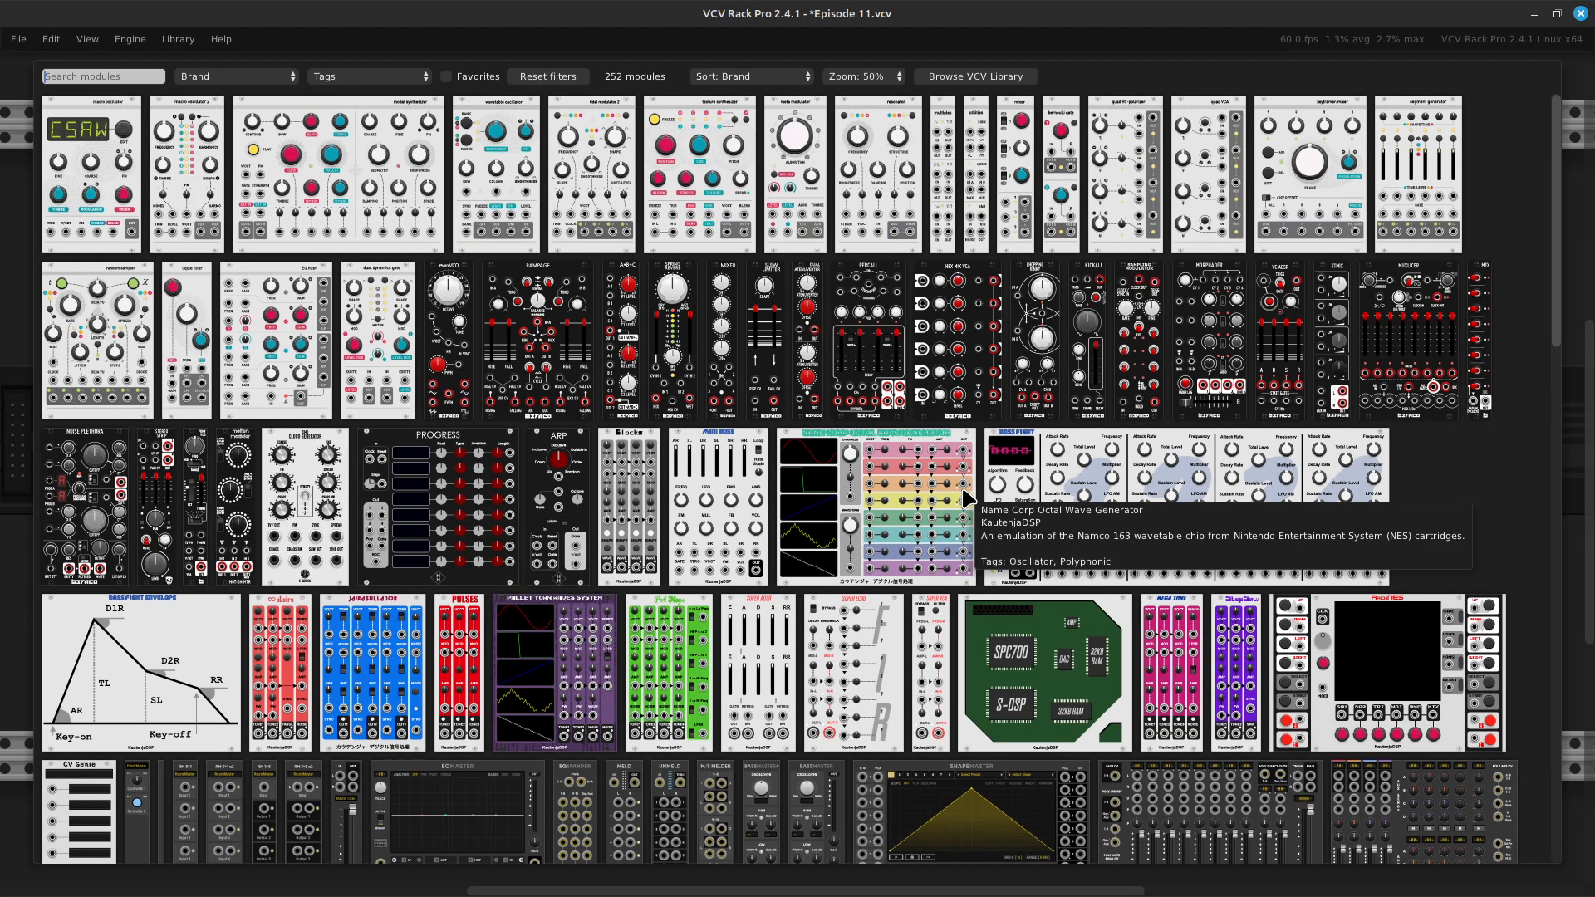
type("lfo")
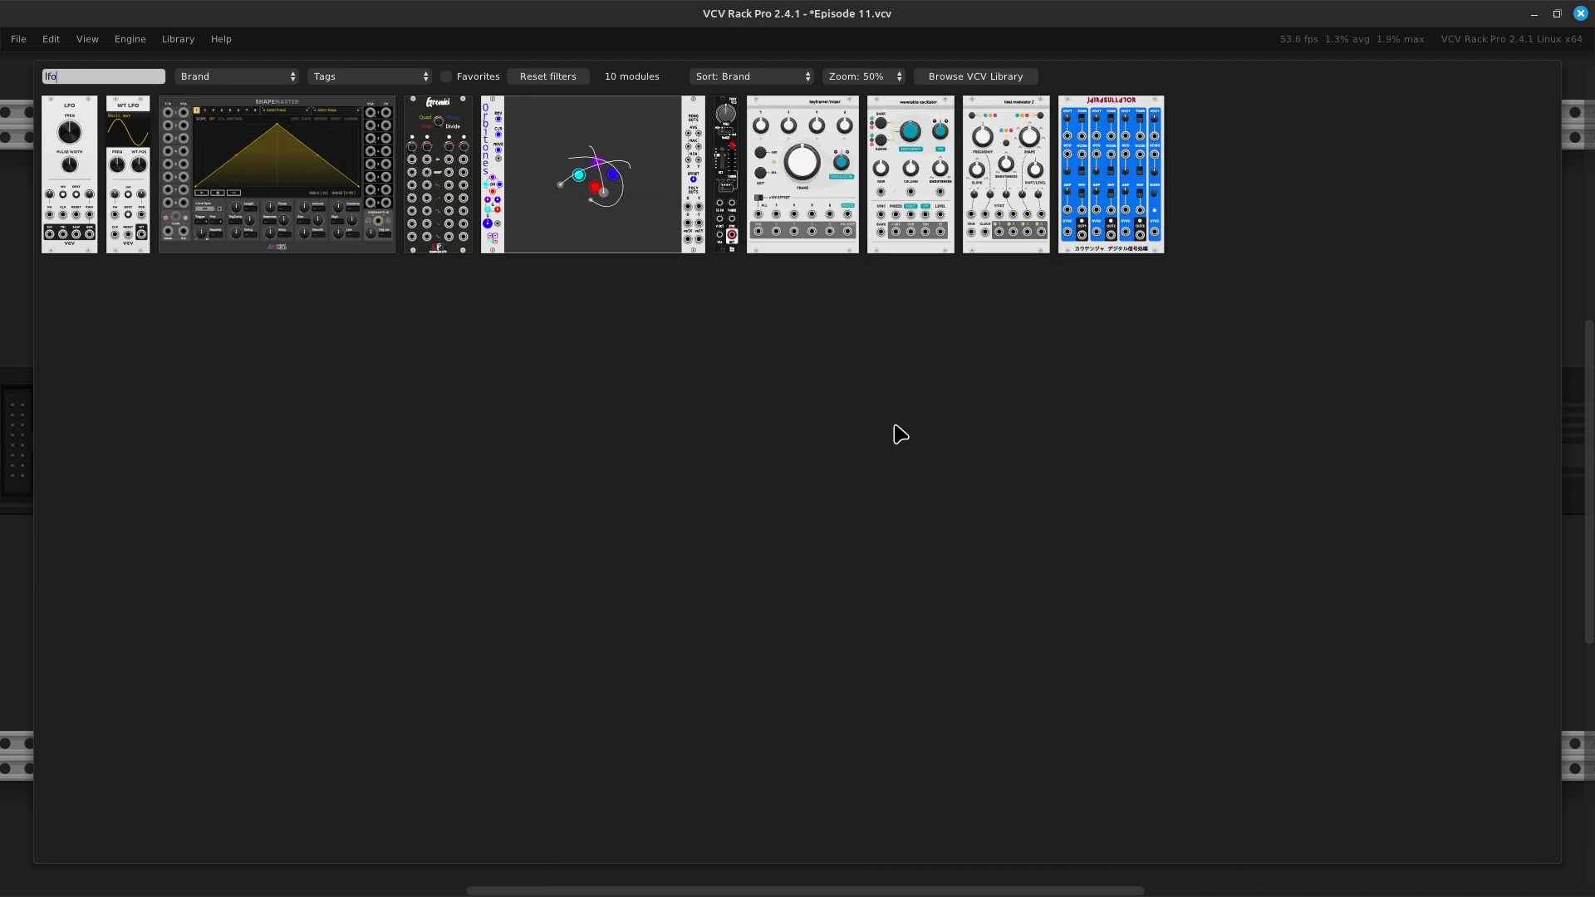
left_click(71, 233)
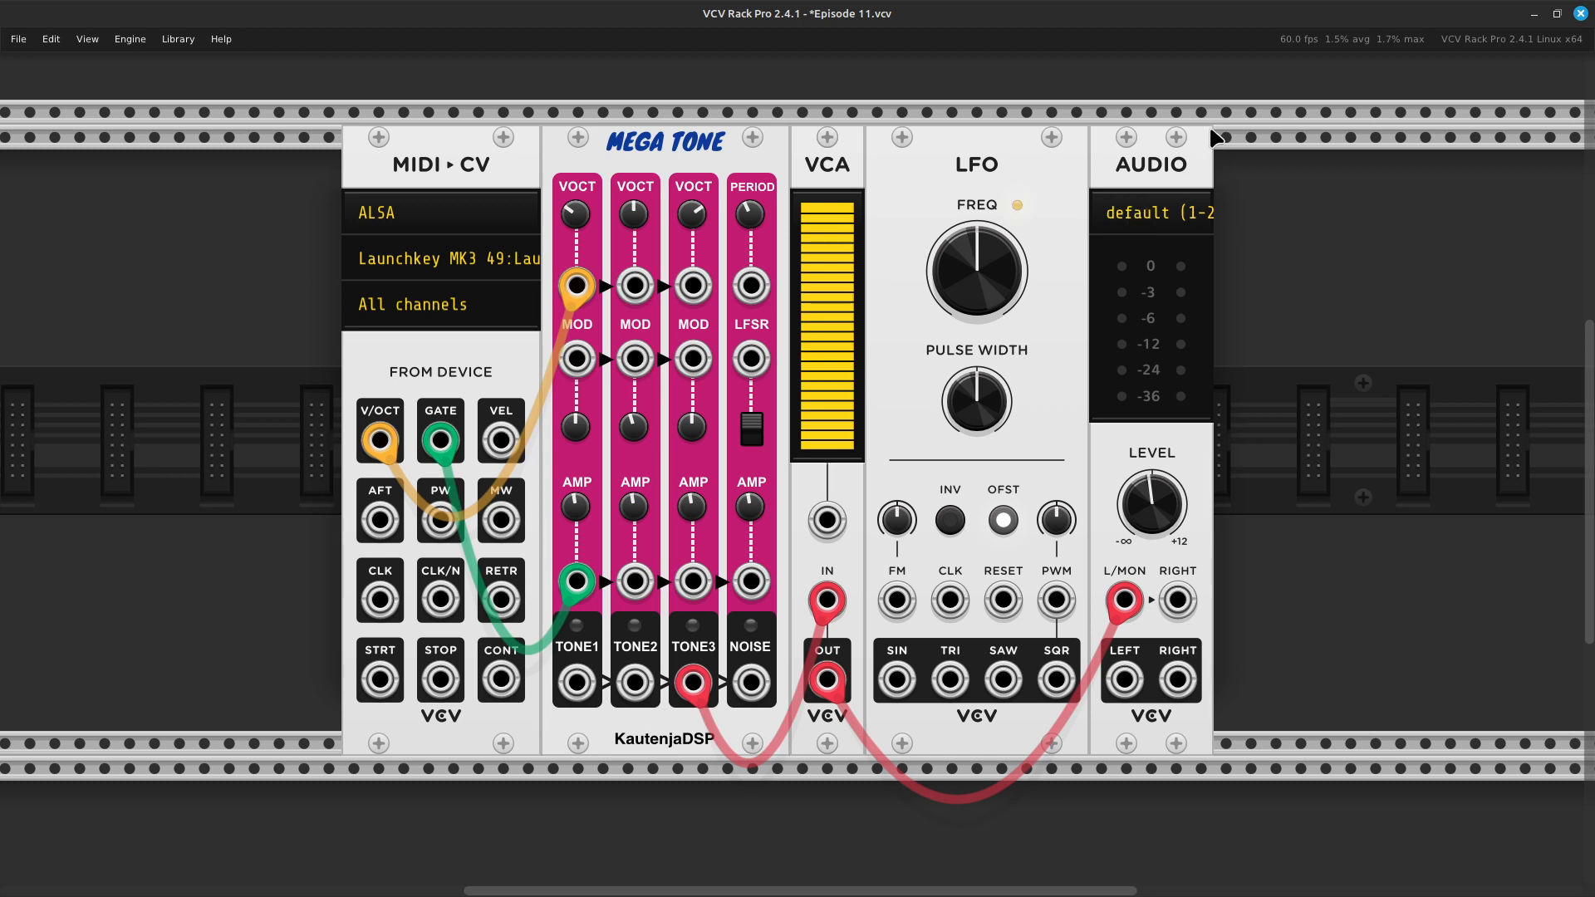
- Patch the LFO's SIN output to the VCA's CV input with a yellow cable
scroll(1205, 143, "right", 3)
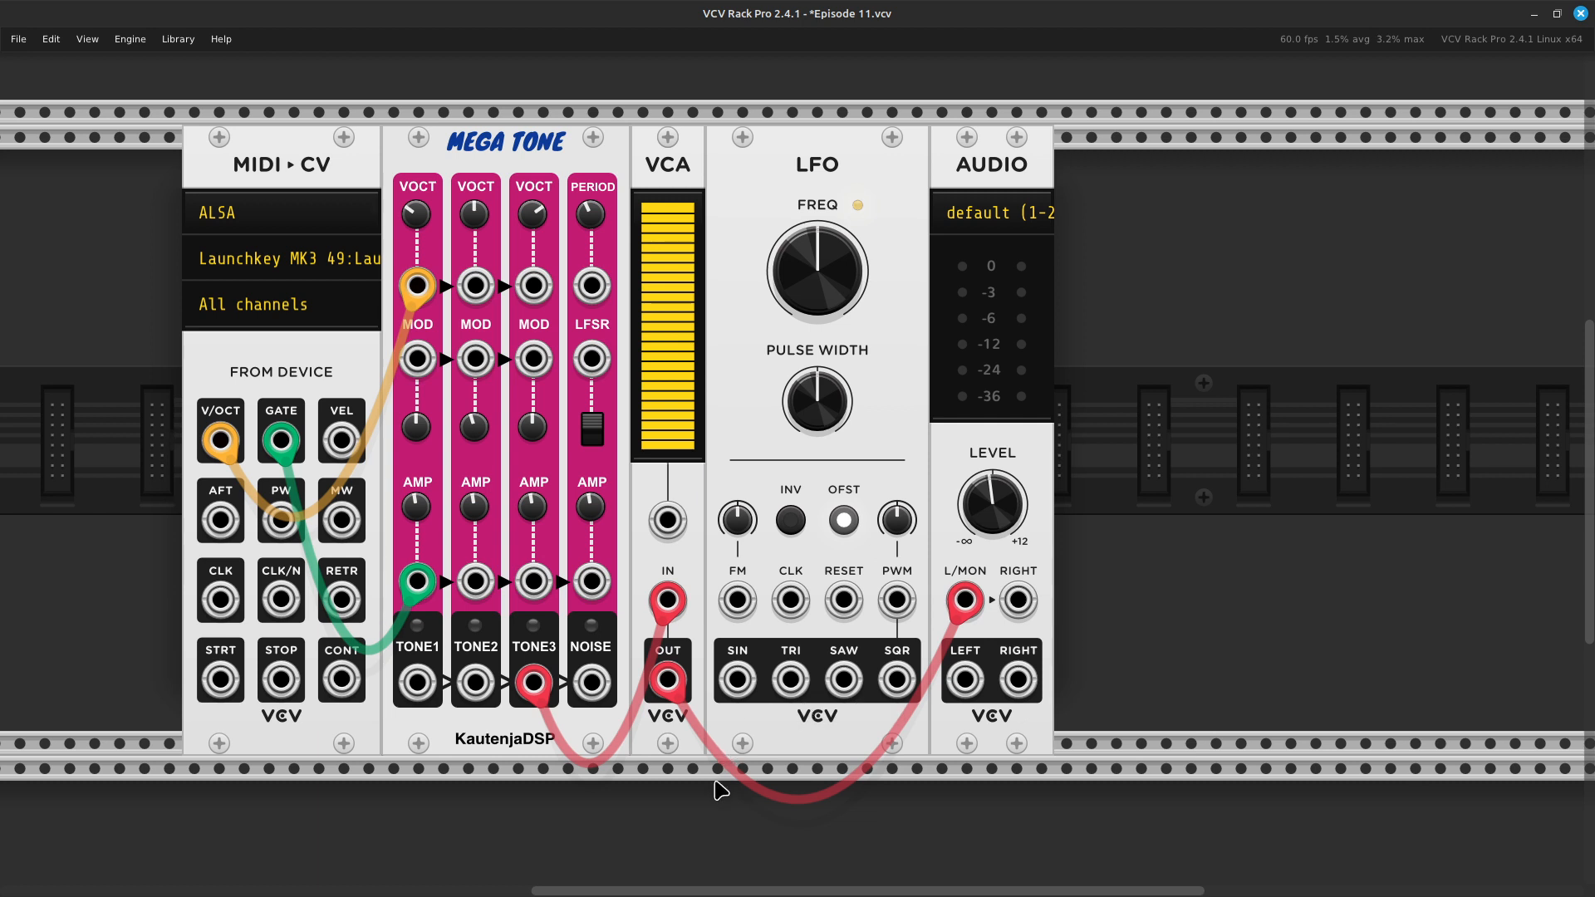
right_click(734, 696)
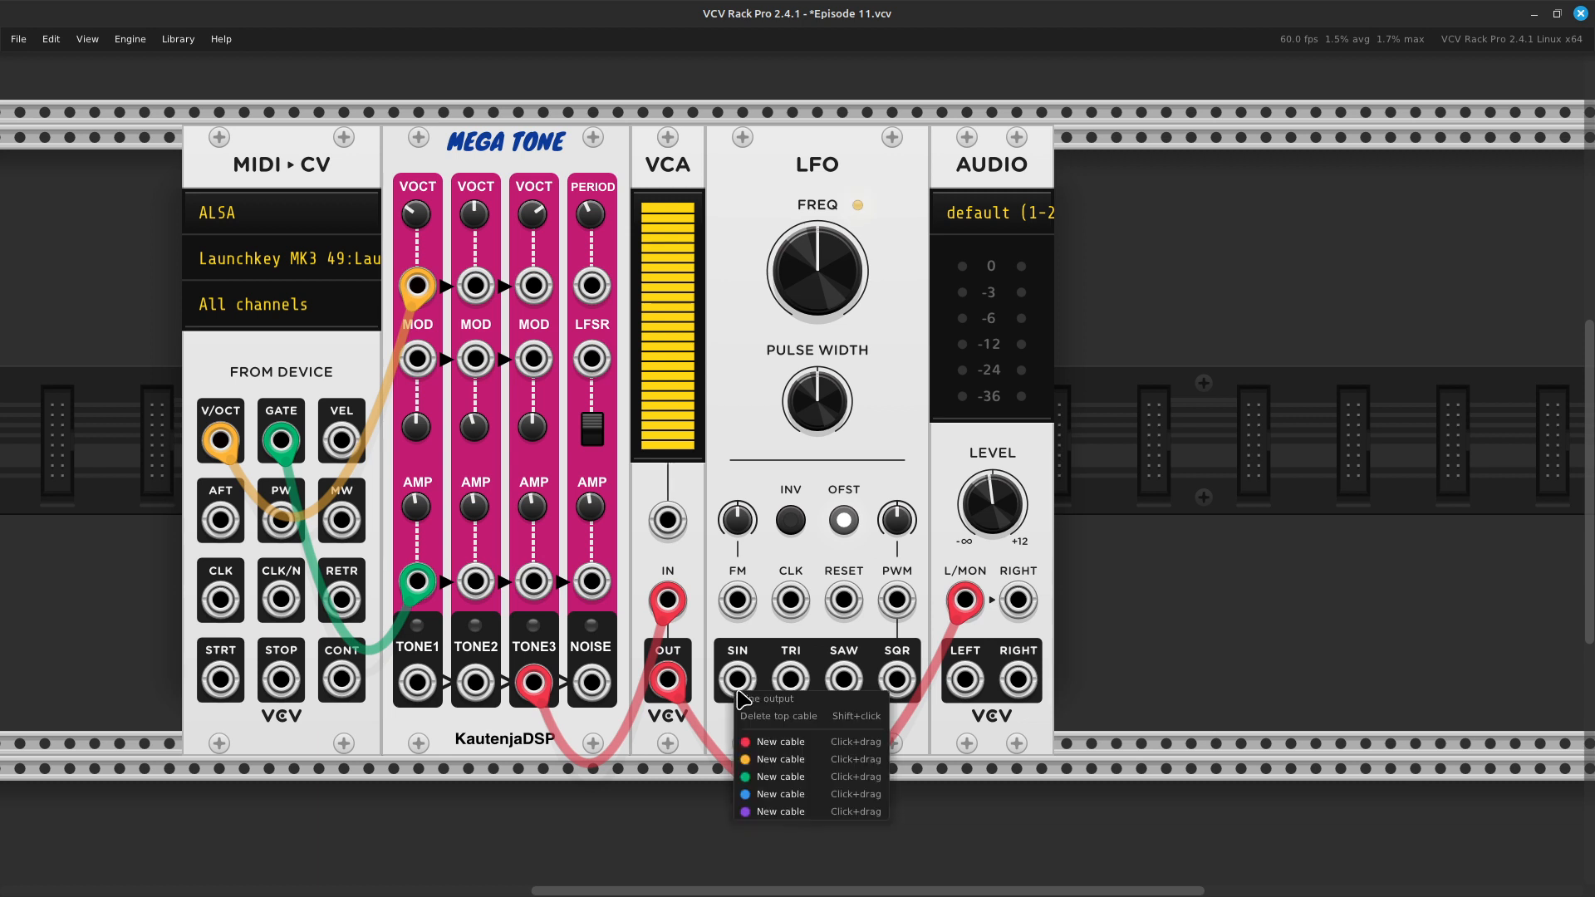
left_click(769, 736)
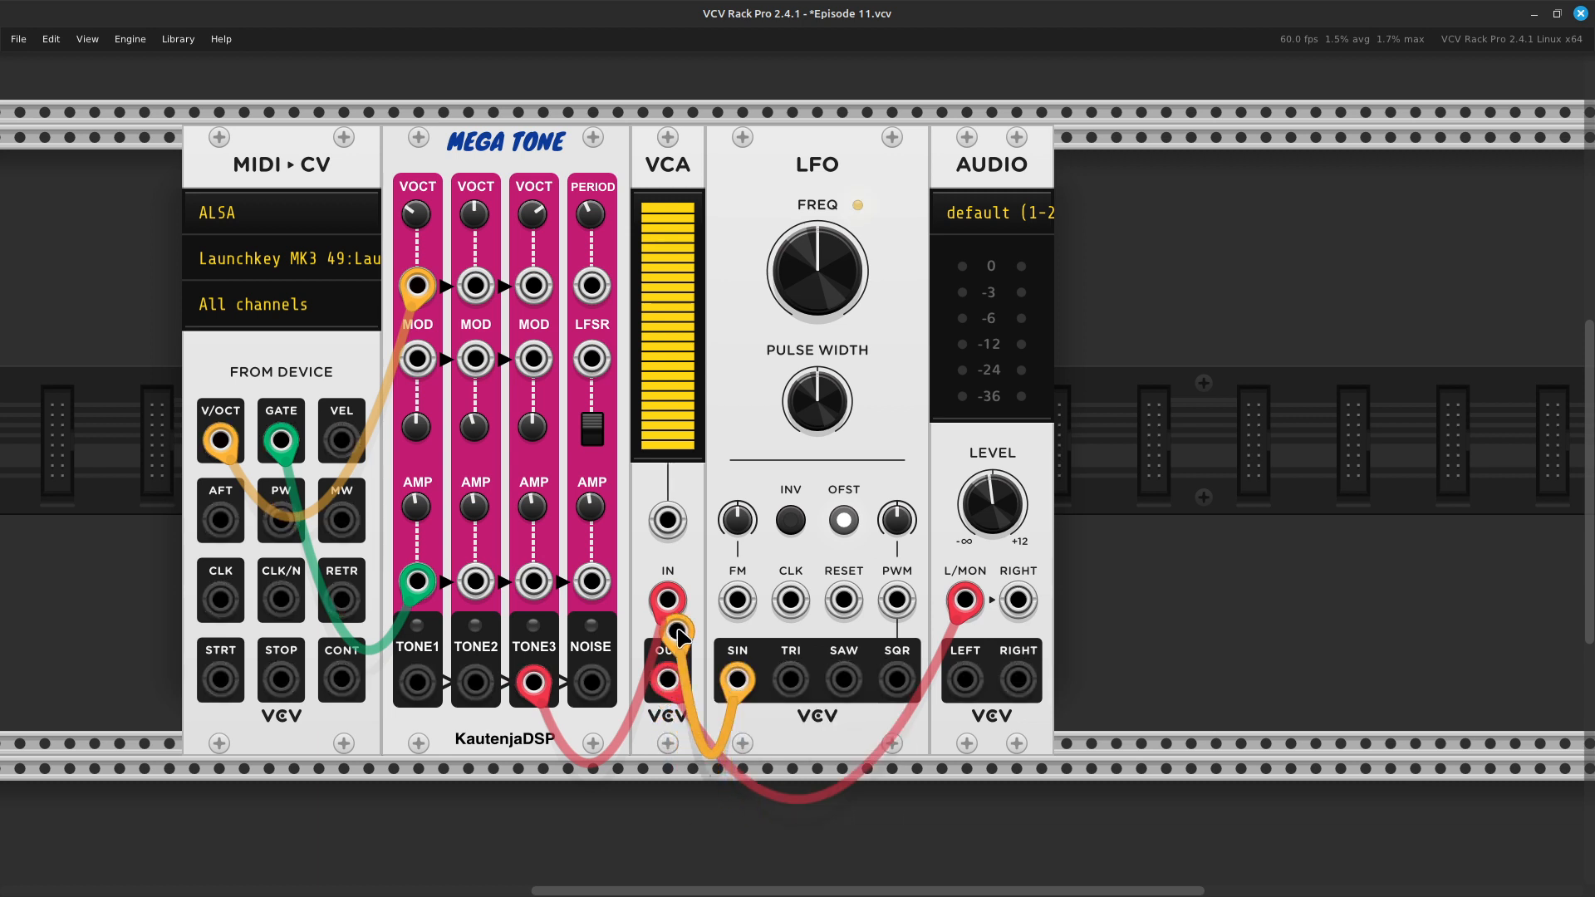
left_click(673, 528)
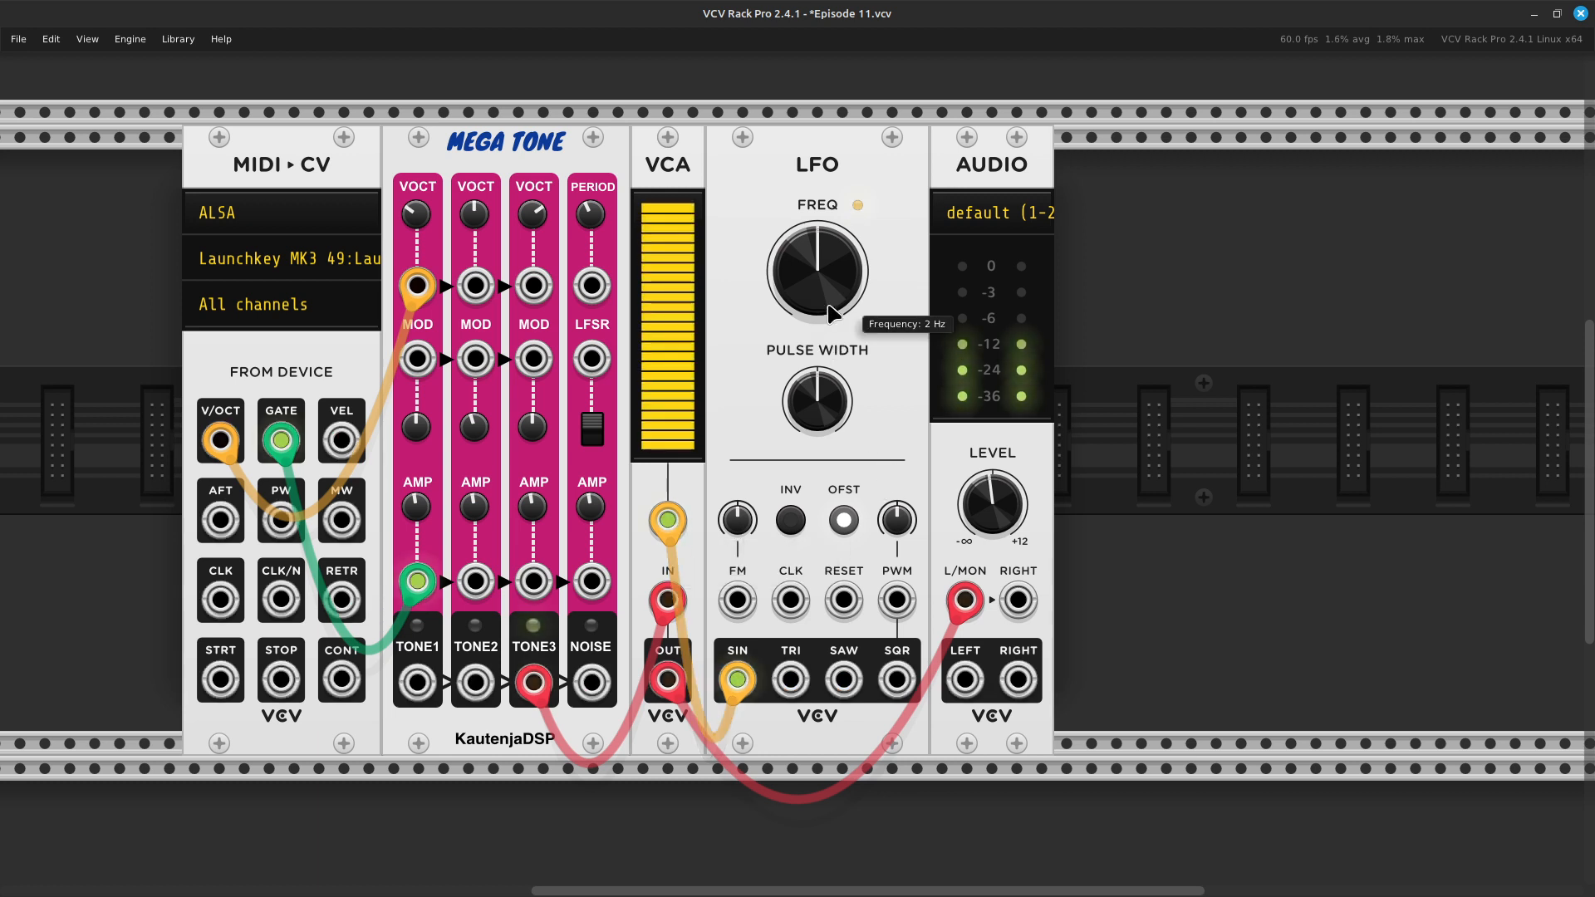
- Raise the LFO's frequency to speed up the volume modulation of the VCA
left_click_drag(864, 266, 864, 208)
left_click_drag(825, 292, 826, 175)
mouse_move(748, 389)
left_mouse_down()
mouse_move(864, 394)
mouse_move(745, 399)
left_mouse_up()
left_click_drag(818, 274, 817, 286)
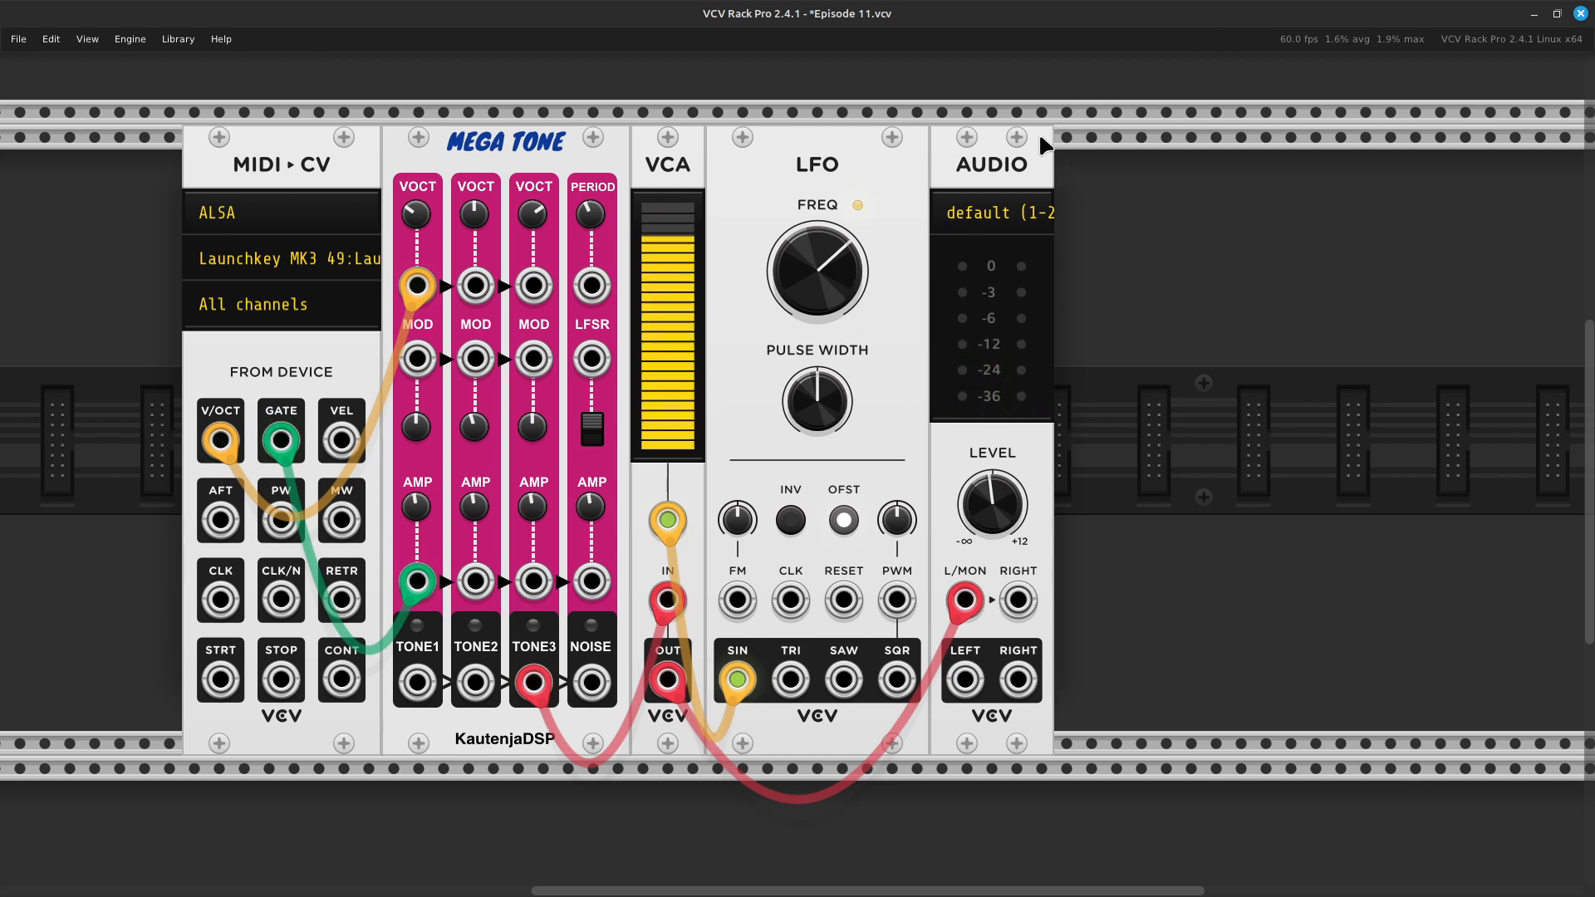
- Move the AUDIO module away from the LFO to open a wide gap for another module
left_click_drag(1051, 133, 1164, 137)
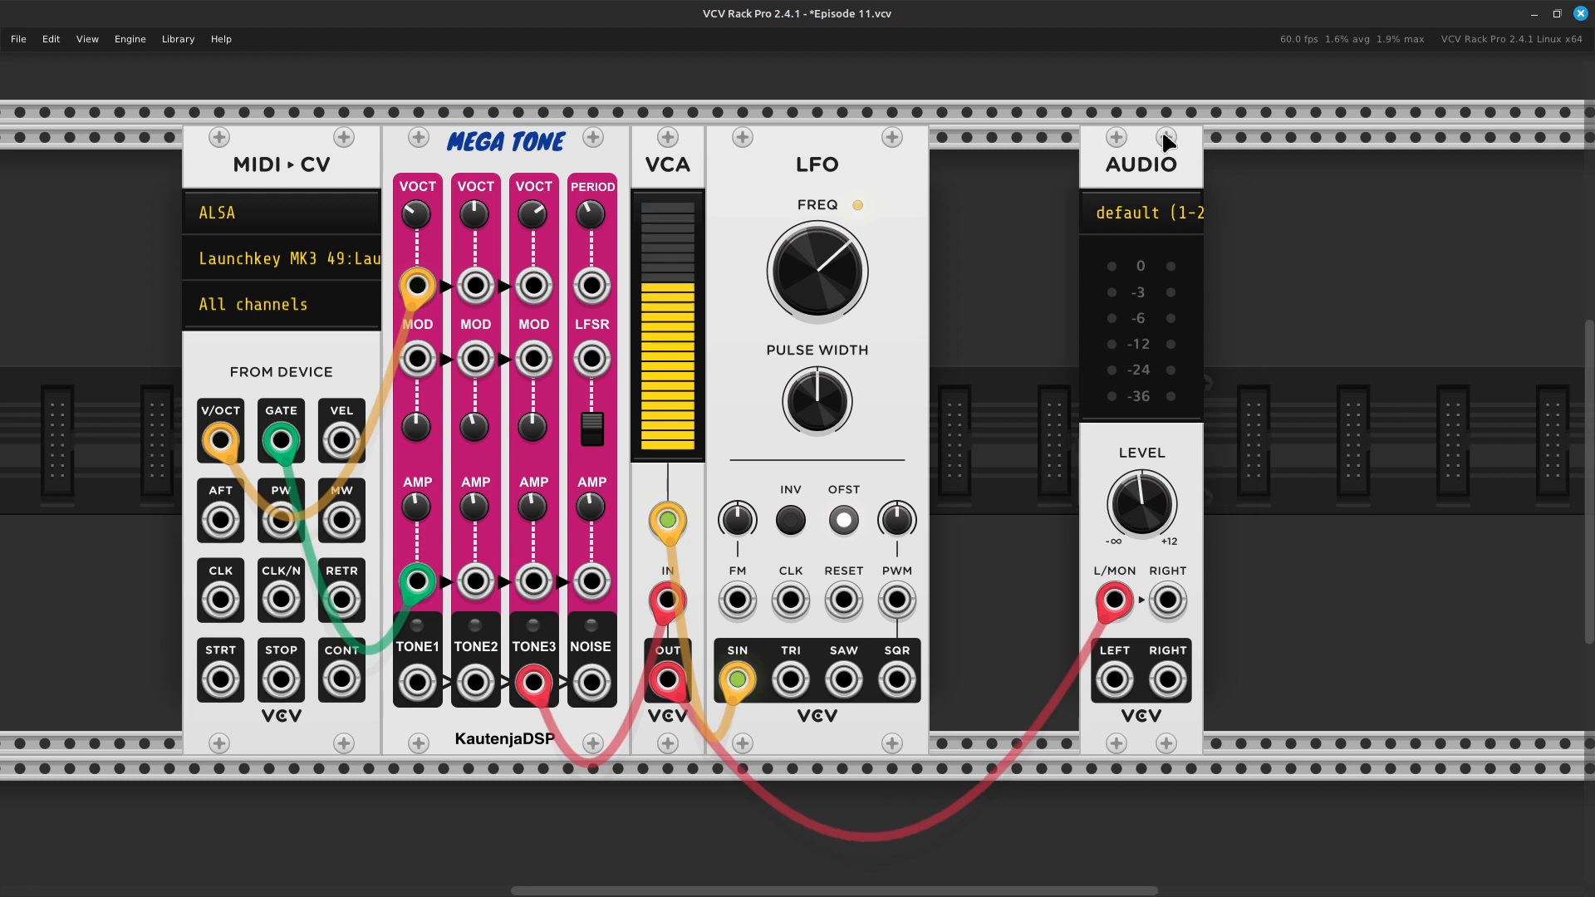
key("Right")
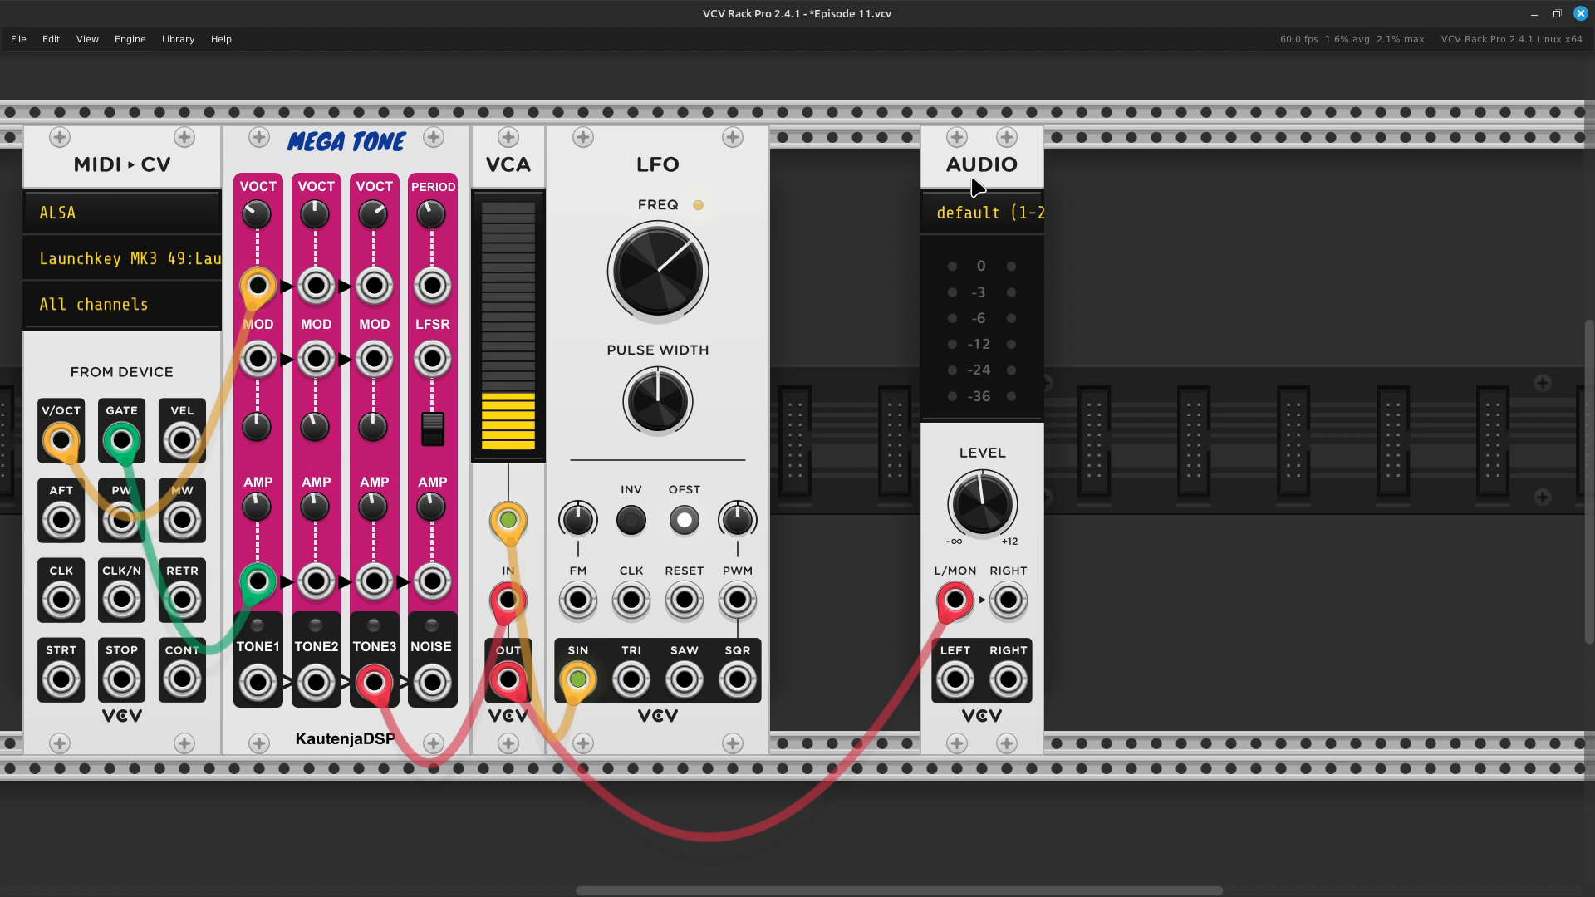
left_click_drag(1004, 178, 1080, 163)
- Find the VCV VCA Mix with the search term mixer and add it between the LFO and AUDIO, leaving no gap
right_click(874, 473)
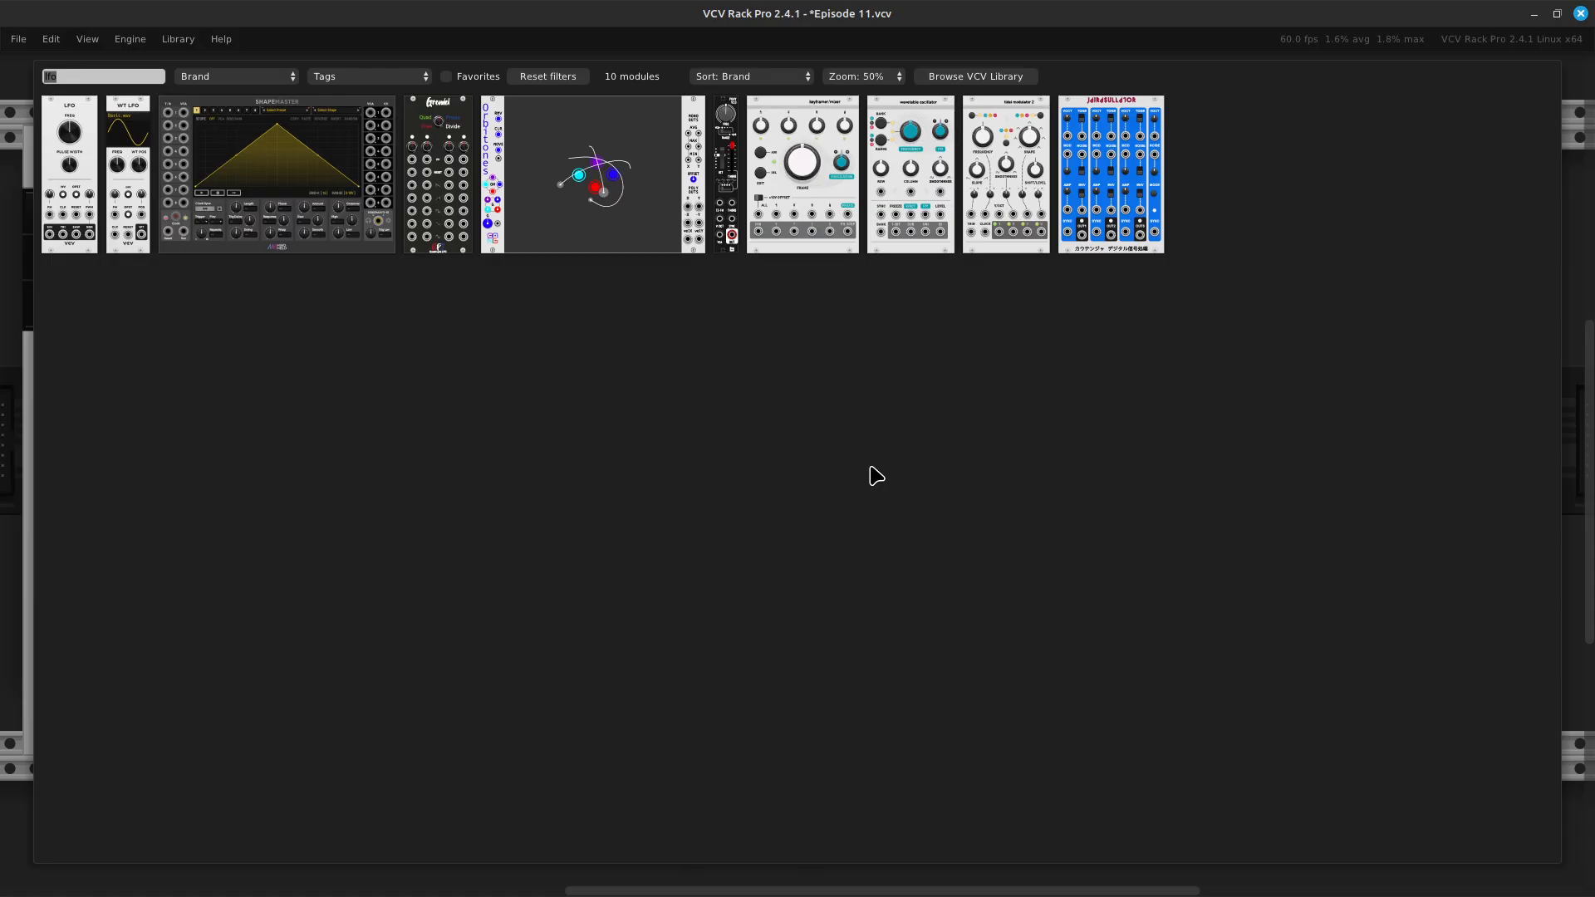
key("BackSpace")
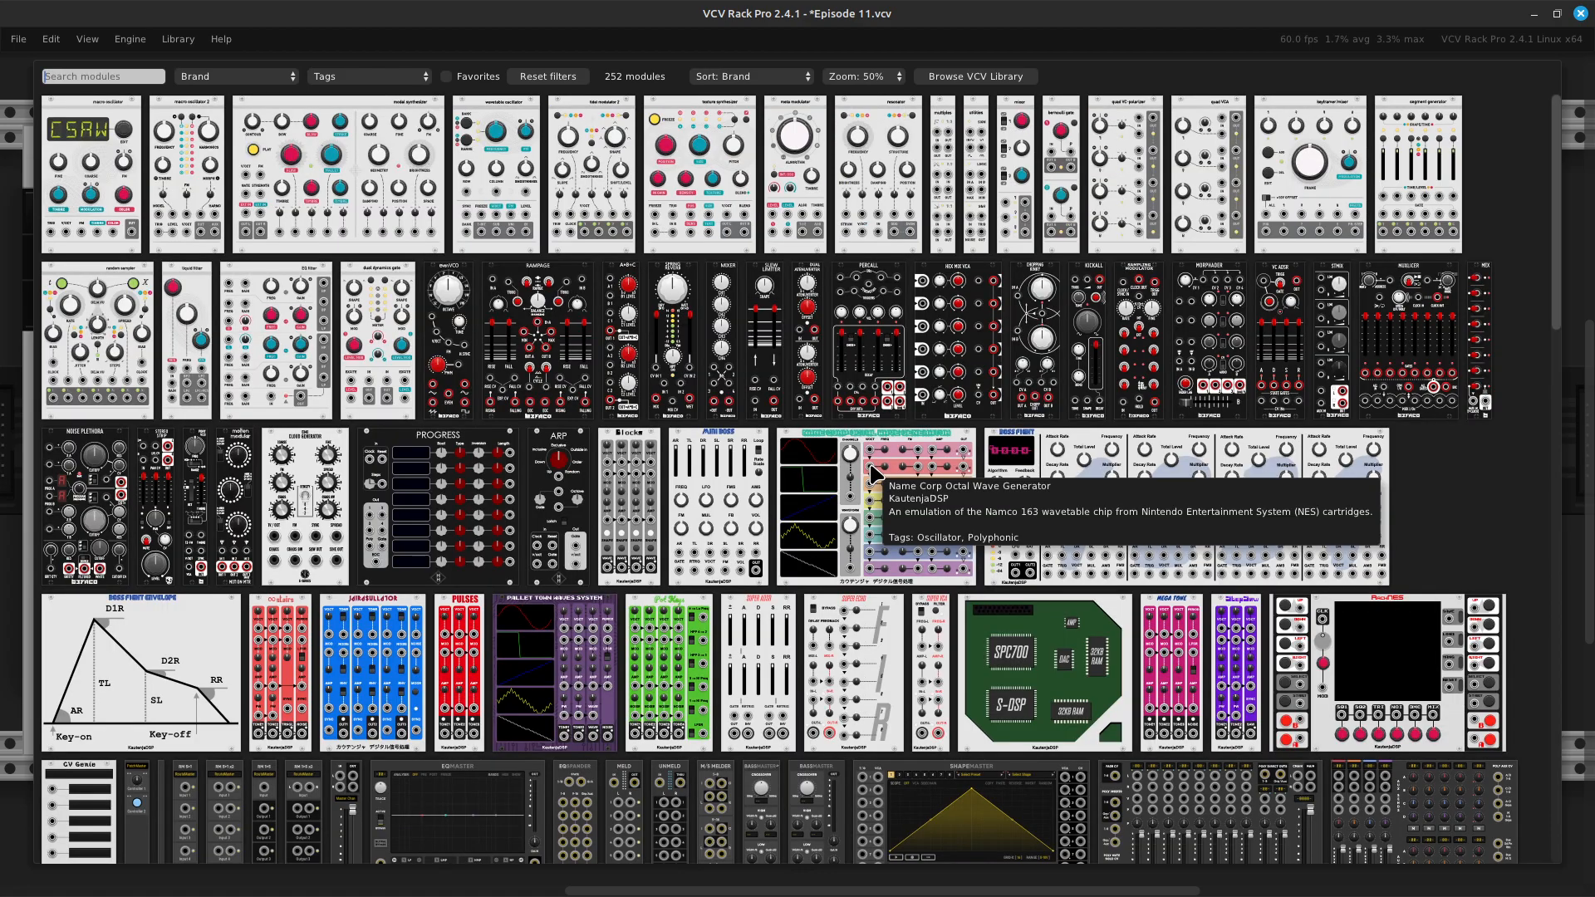
type("mixer")
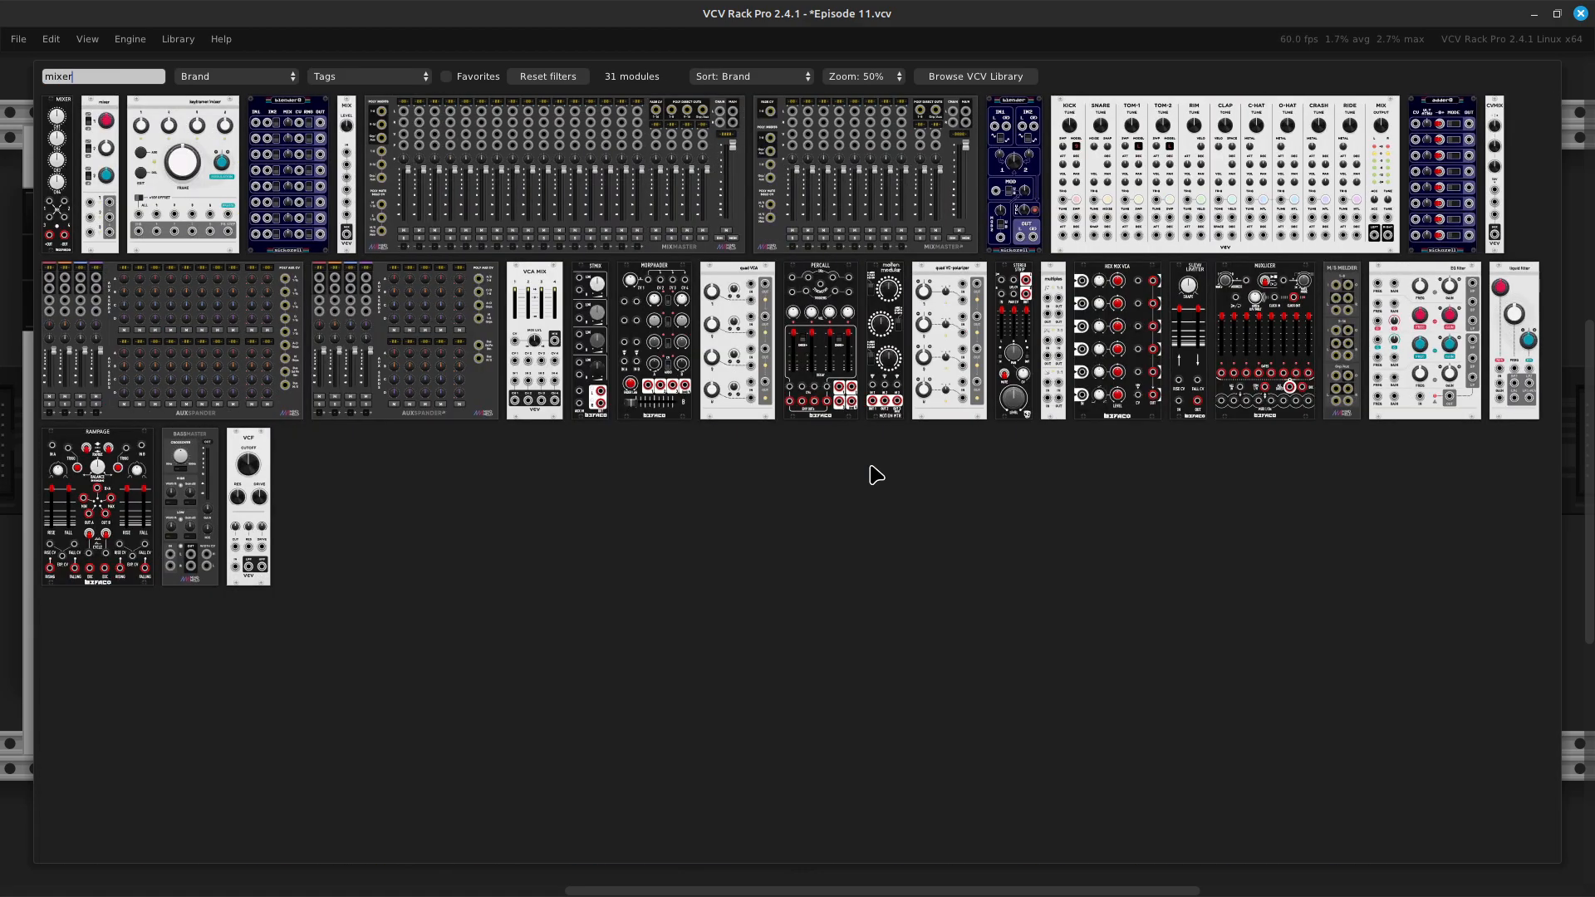
key("BackSpace")
key("BackSpace")
key("BackSpace")
key("BackSpace")
key("BackSpace")
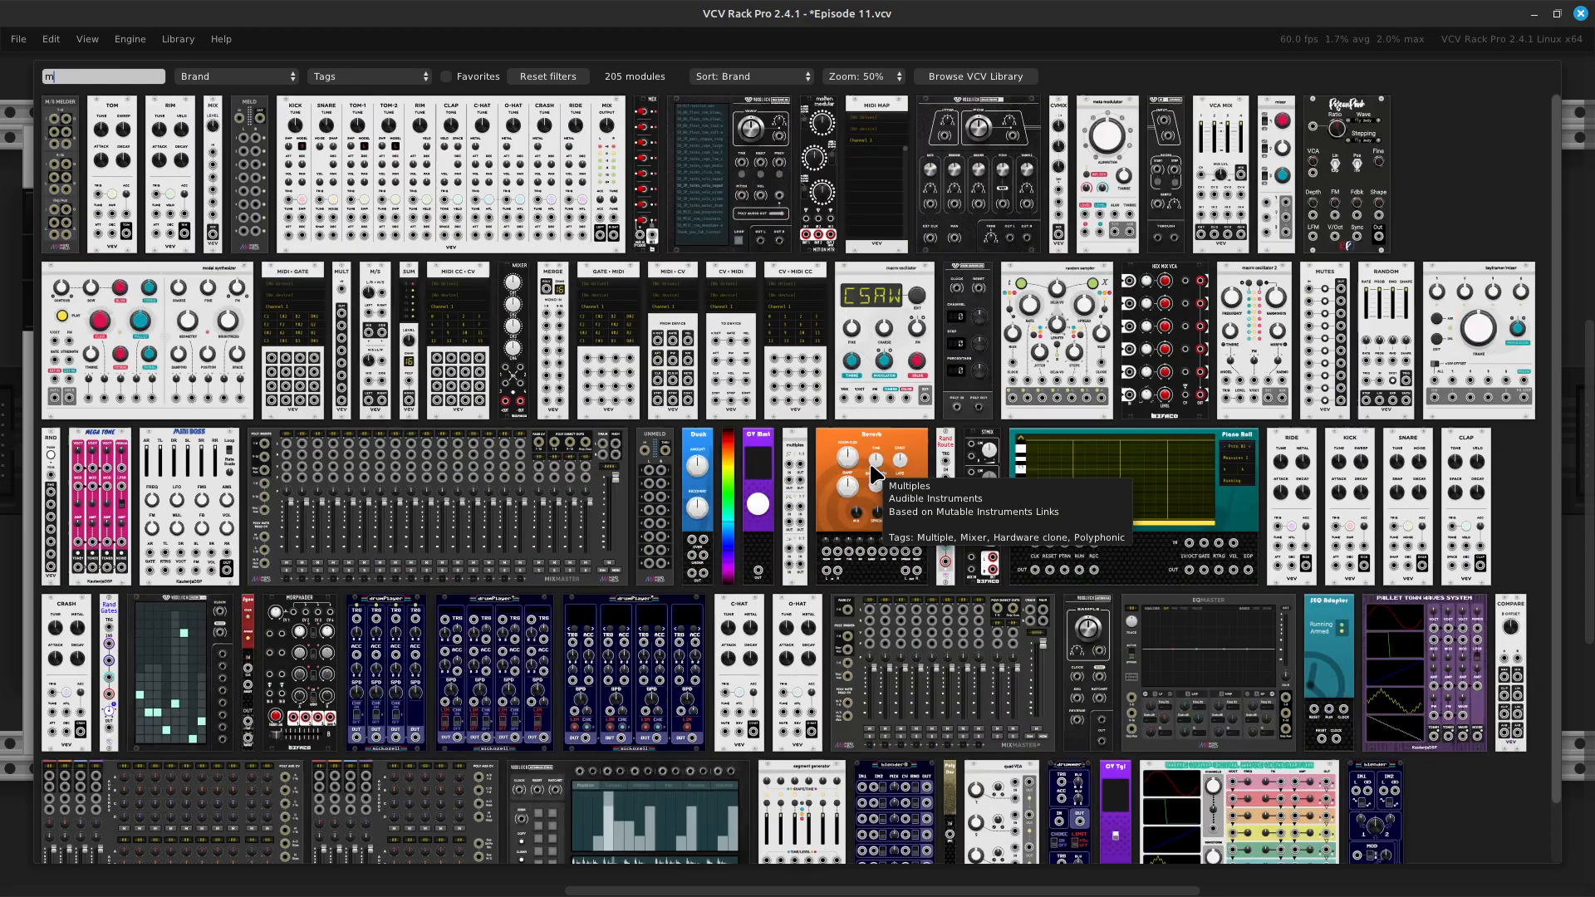
type("mixer")
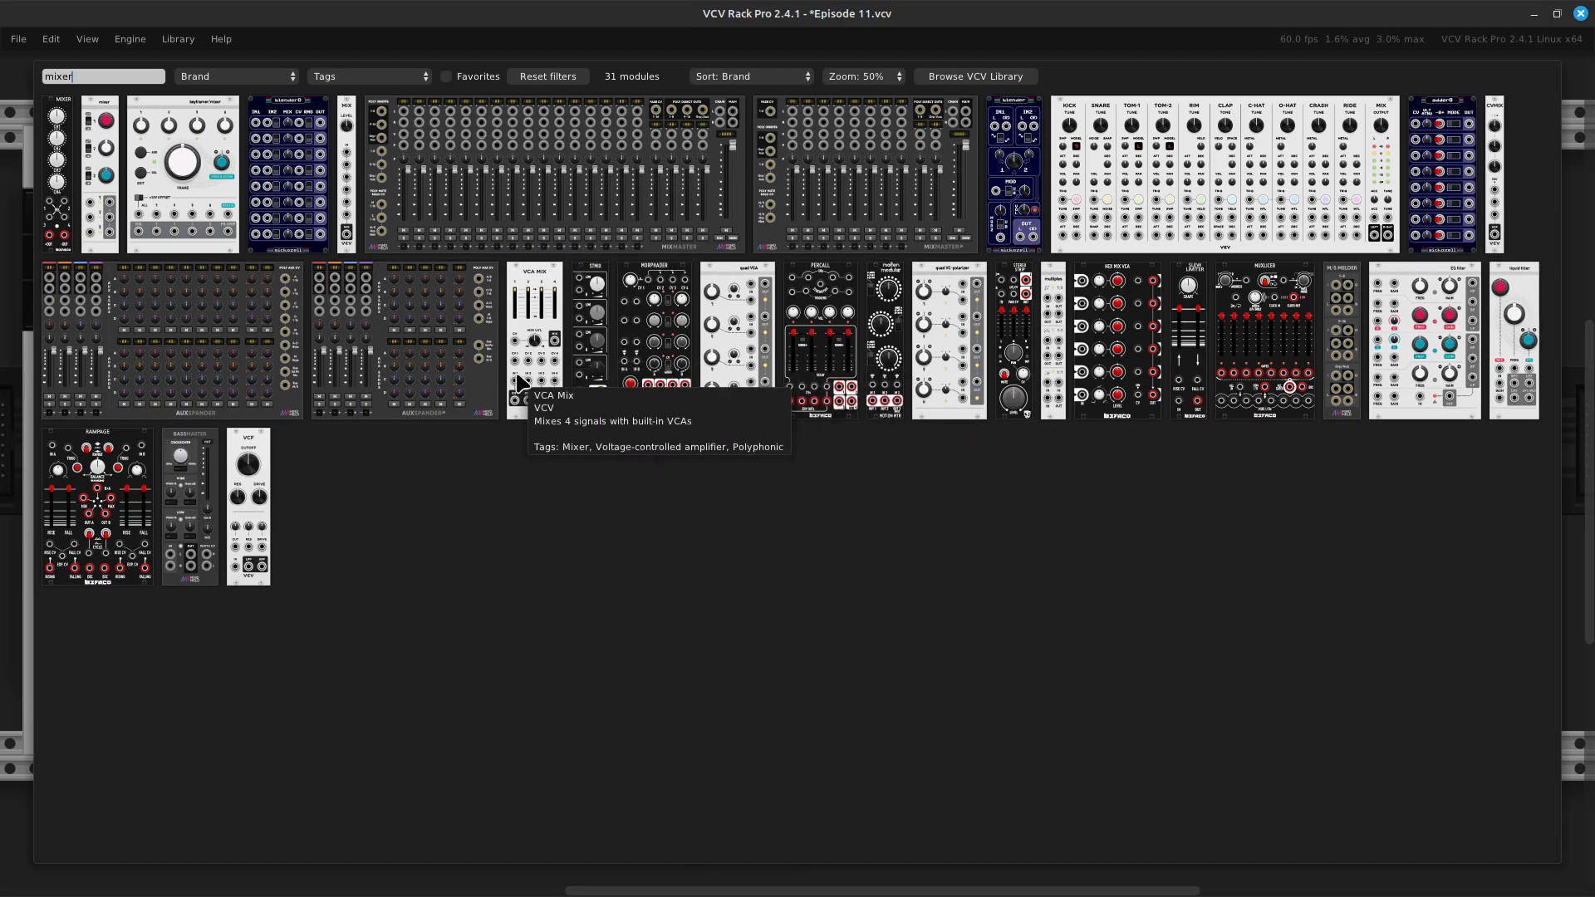
key("Escape")
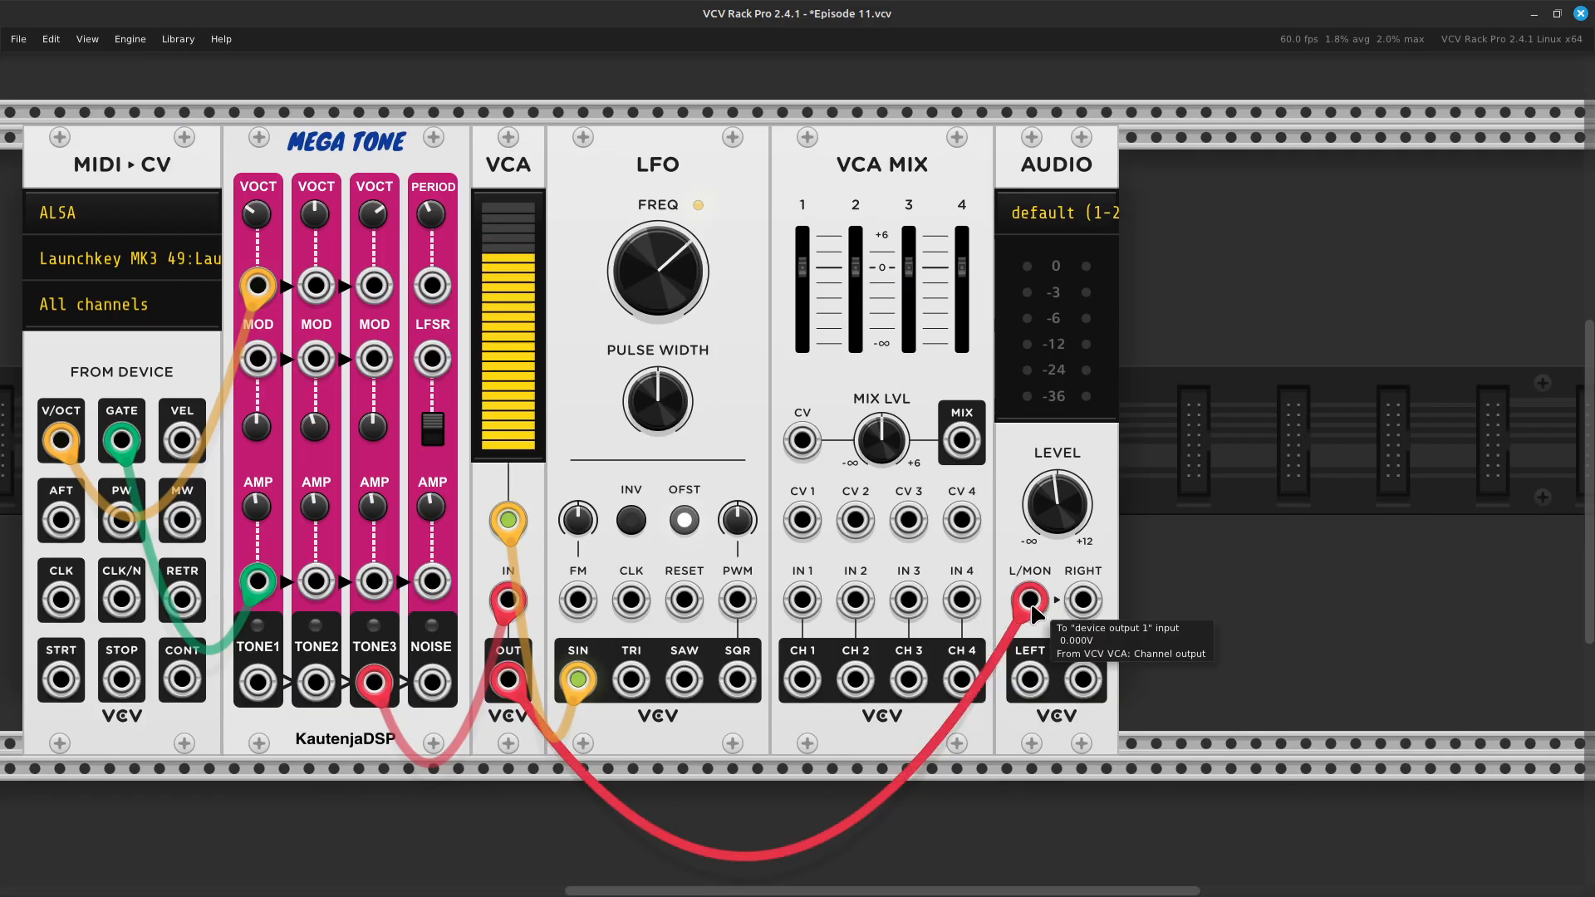
- Reroute the VCA's output cable from AUDIO to VCA Mix's IN 2 and patch Mega Tone's TONE3 output to IN 1 in red
left_click_drag(1030, 600, 855, 600)
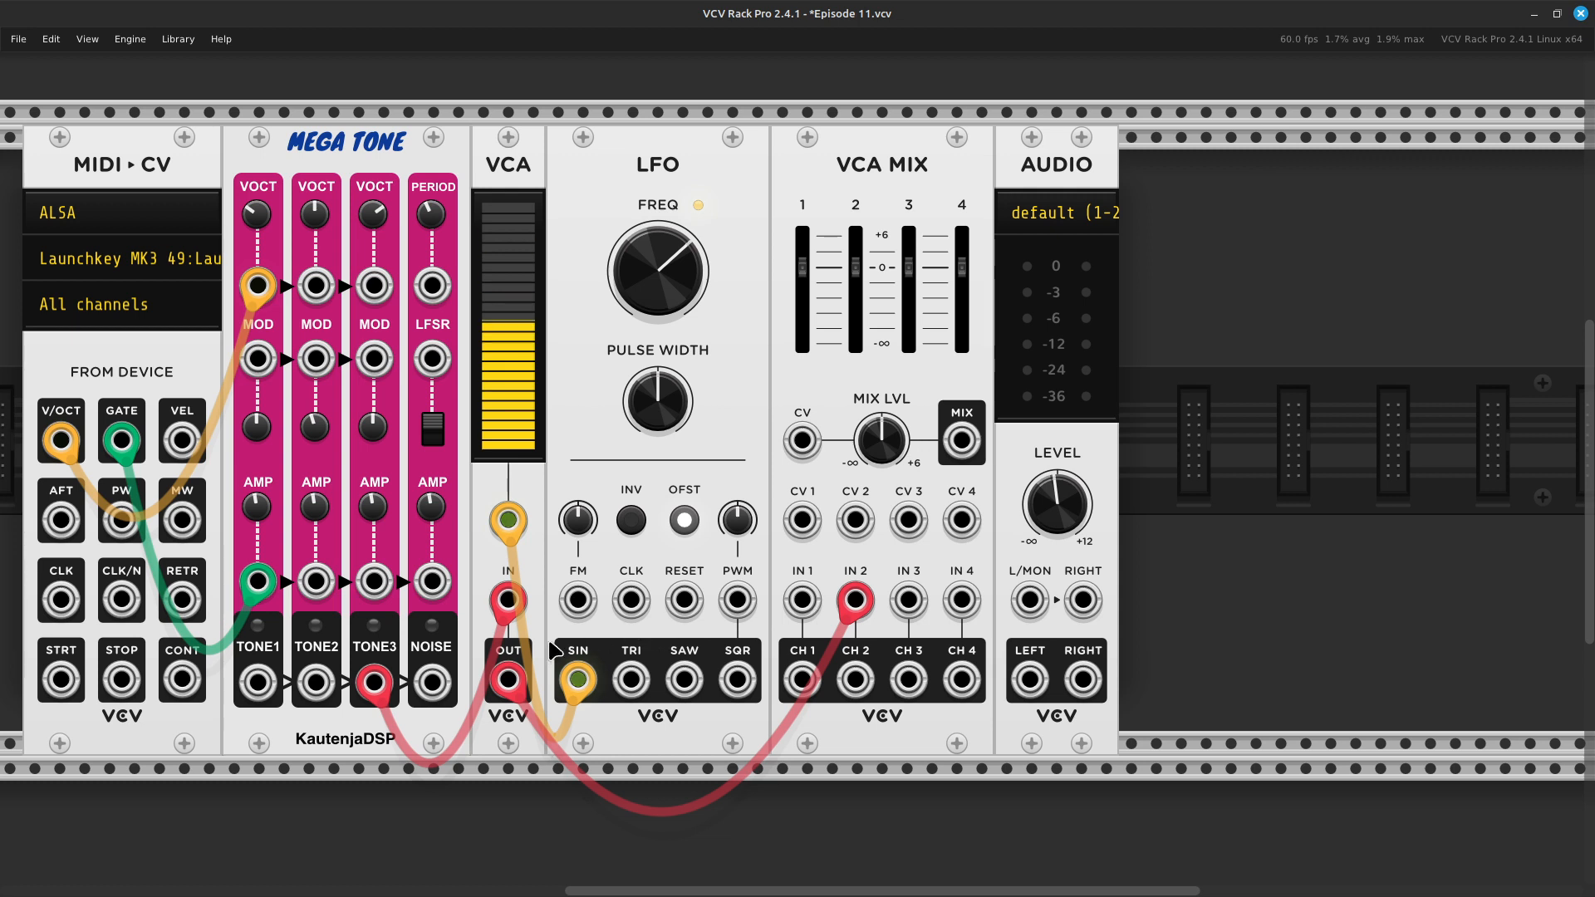
right_click(799, 607)
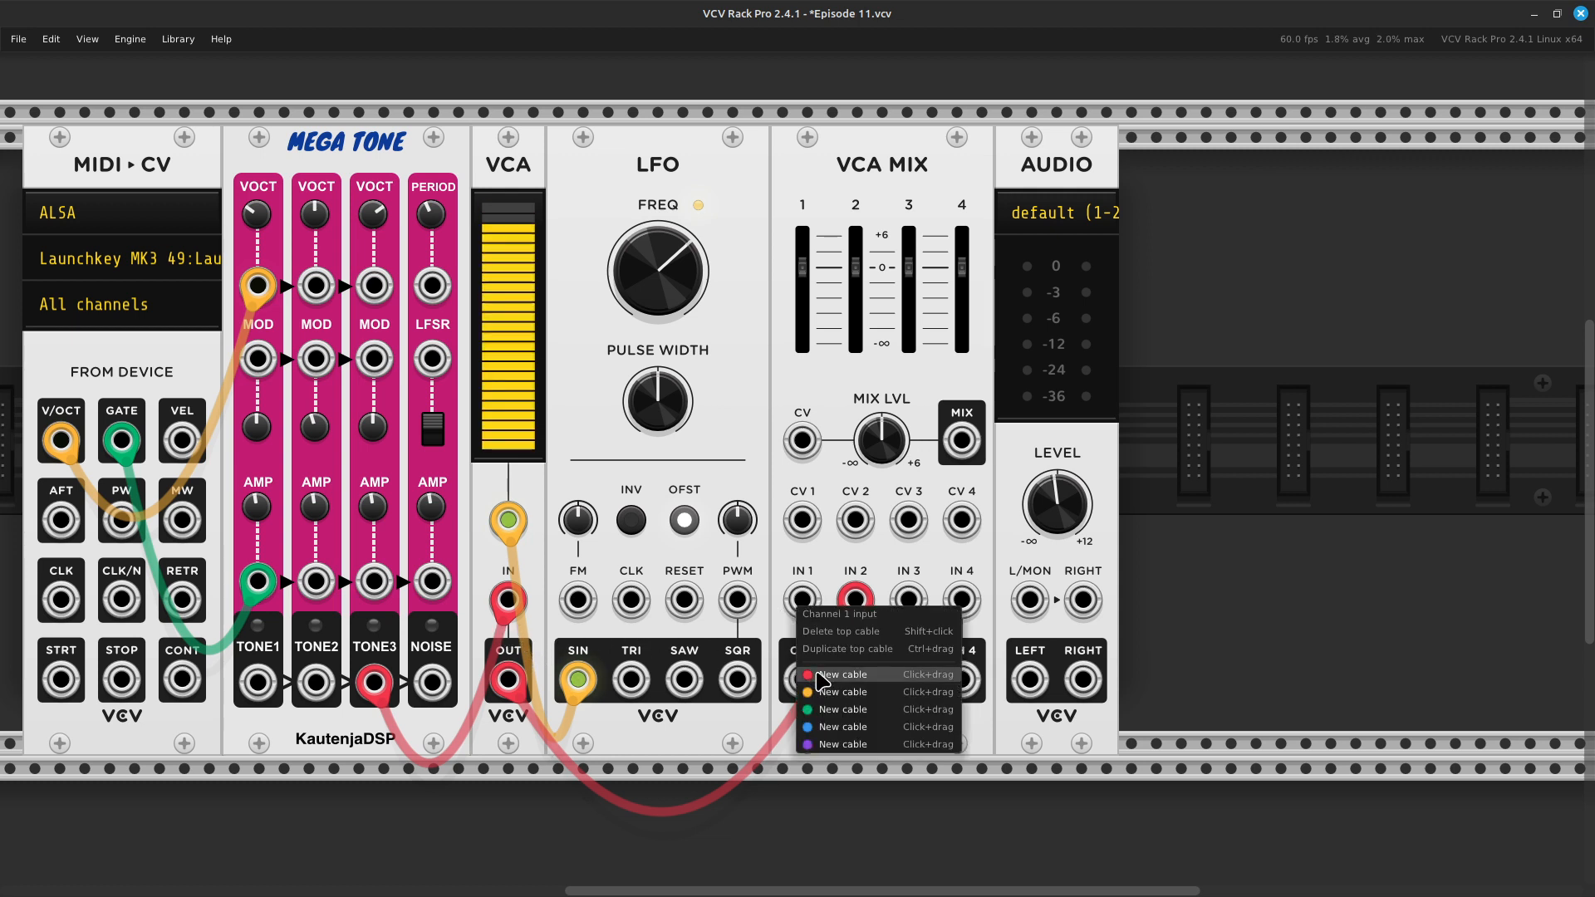
left_click_drag(824, 681, 374, 686)
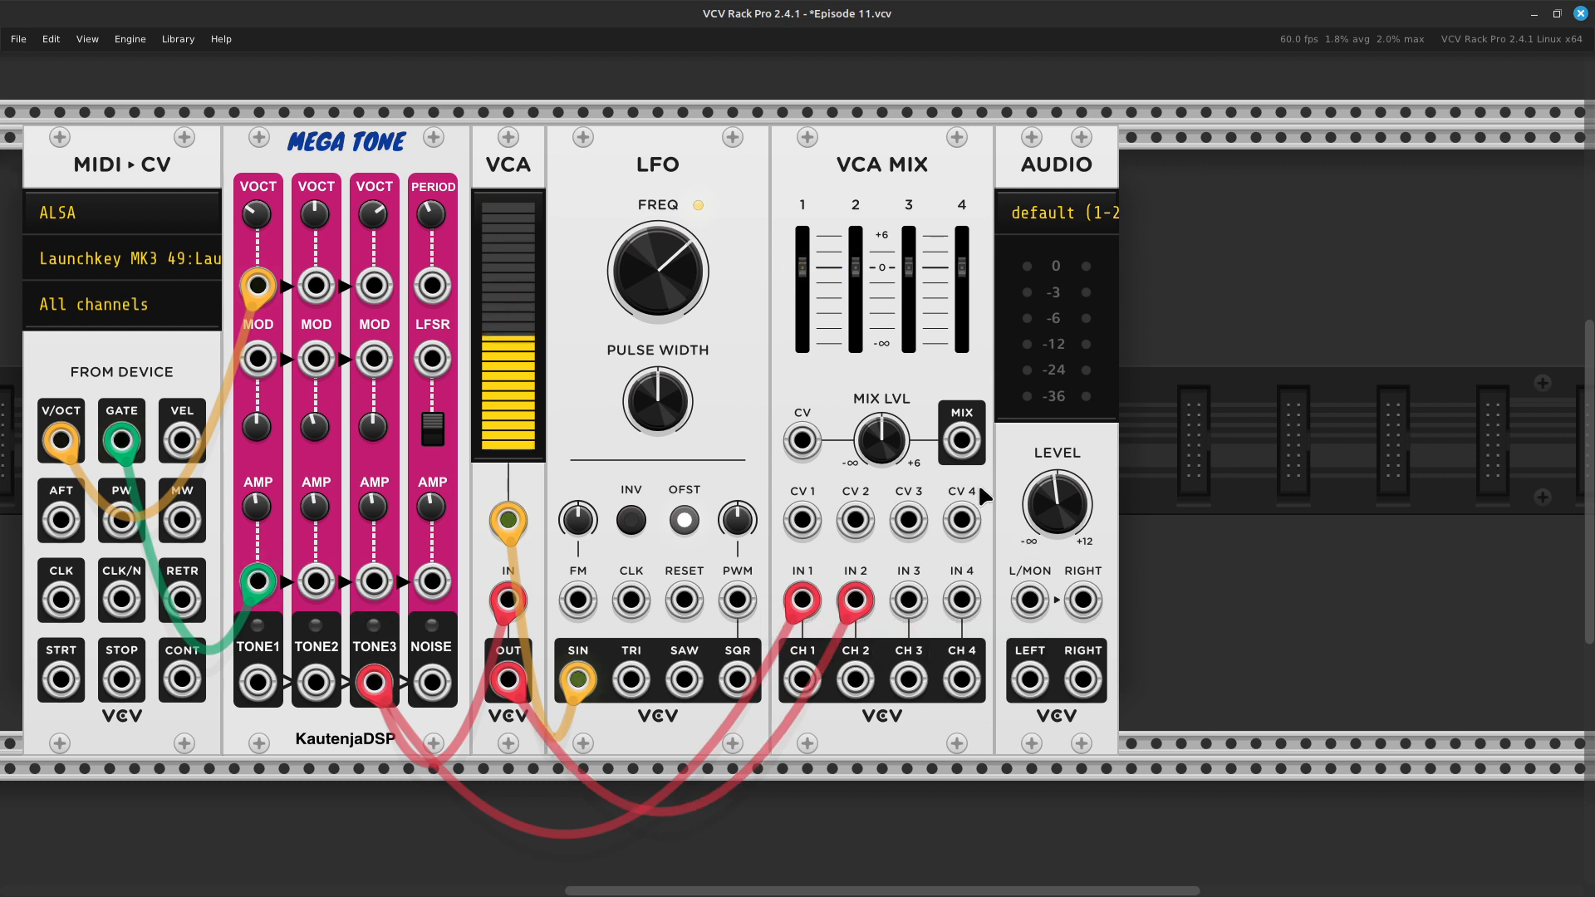
- Patch VCA Mix's MIX output to AUDIO's L/MON input with a red cable and lower the mixer's channel 2 level
right_click(968, 449)
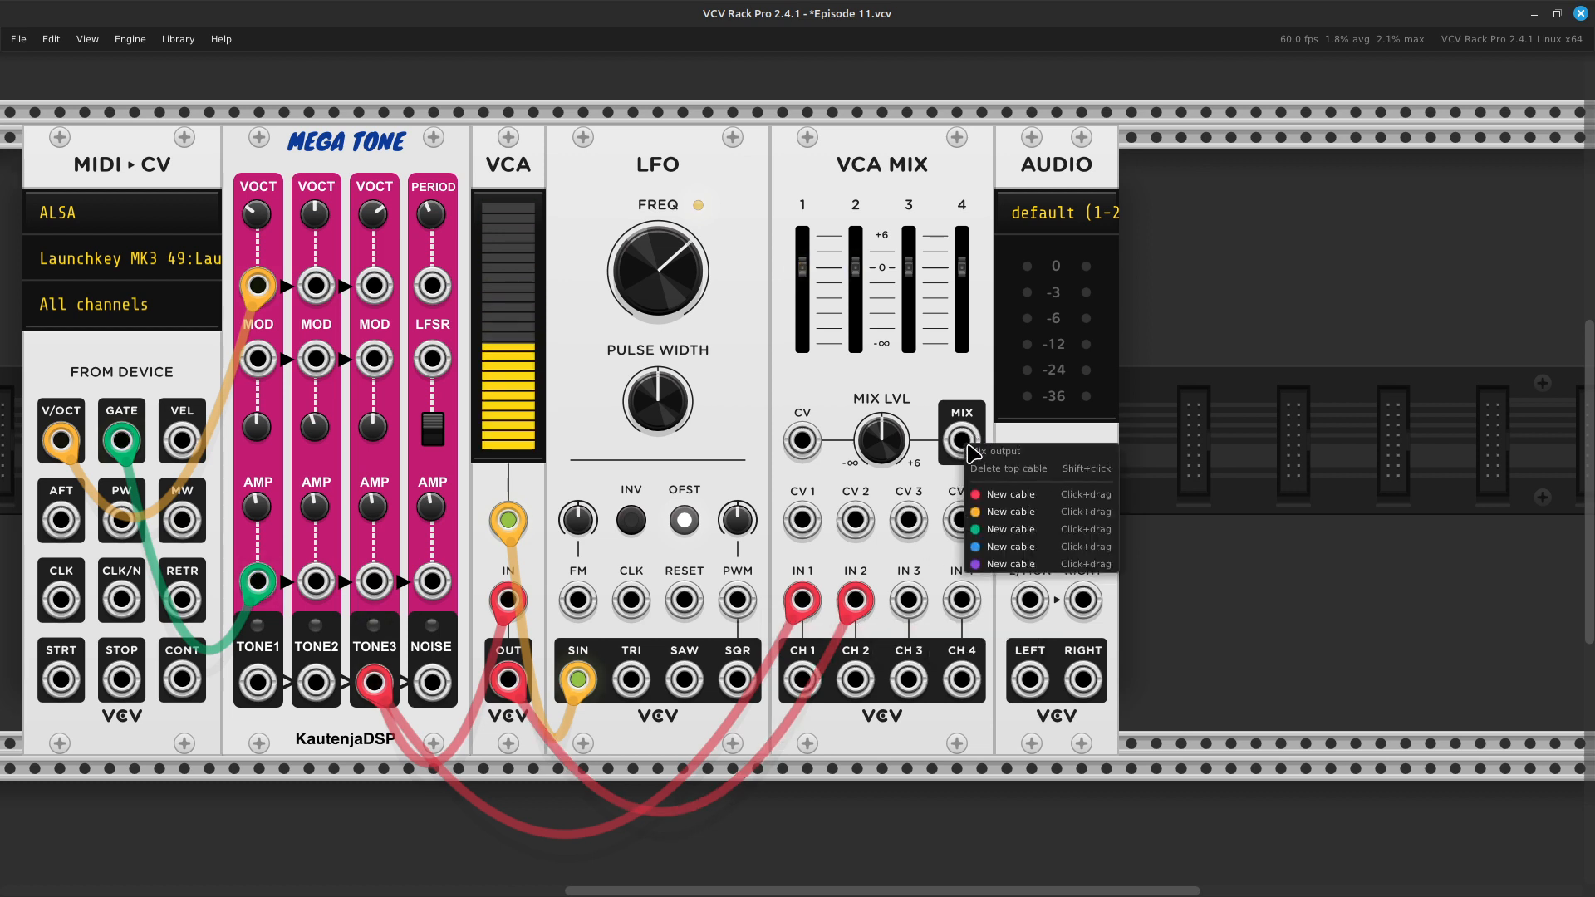
left_click_drag(1010, 508, 1029, 600)
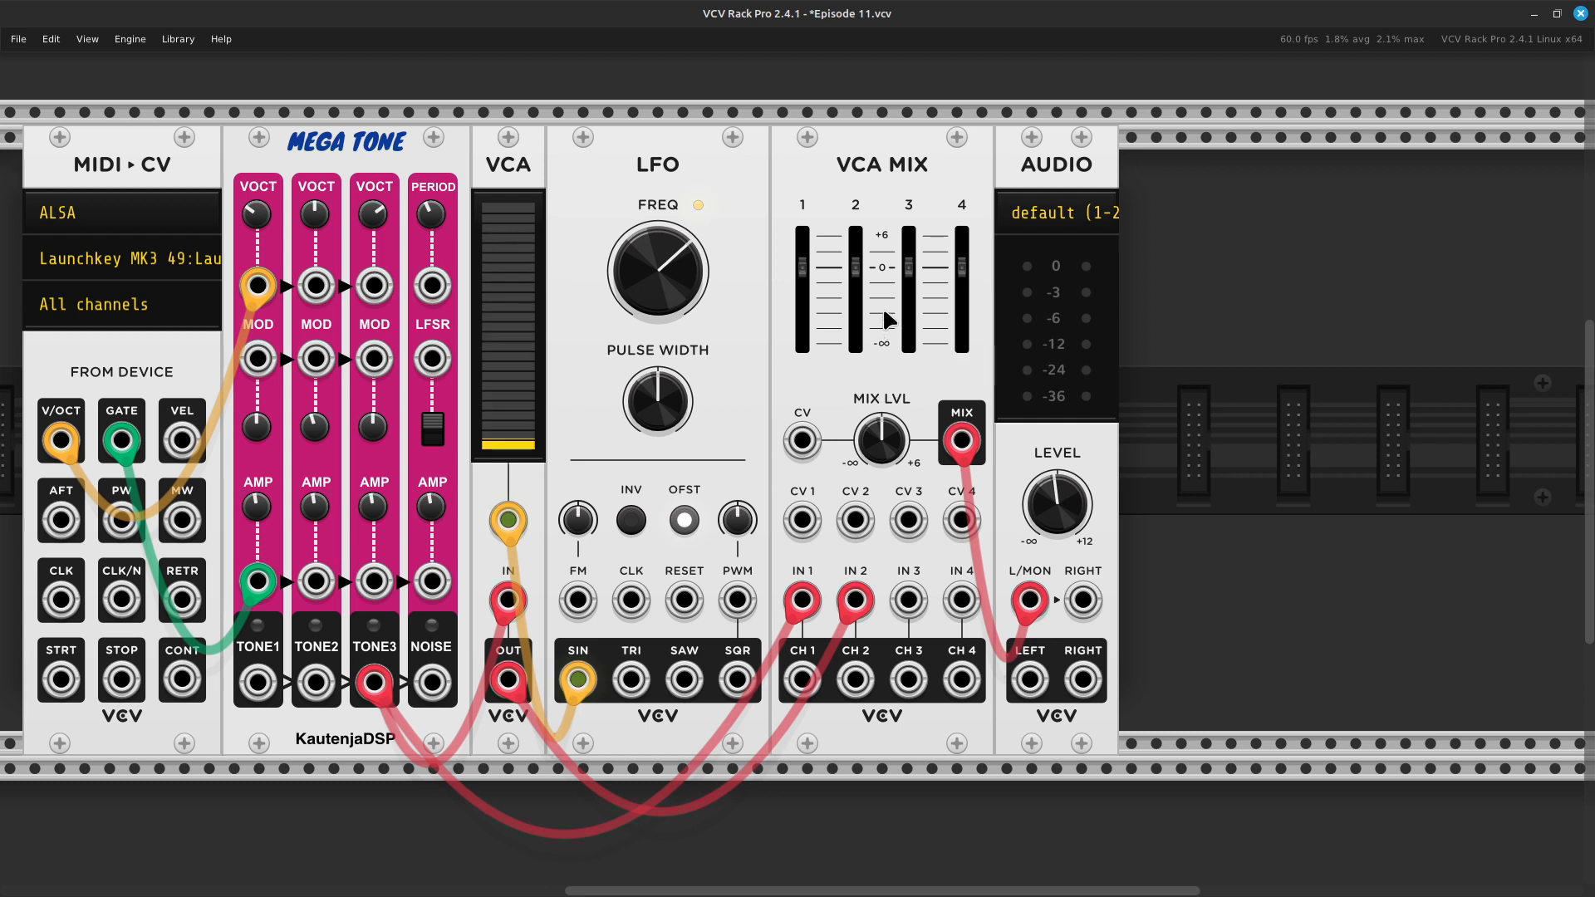
left_click_drag(856, 267, 856, 283)
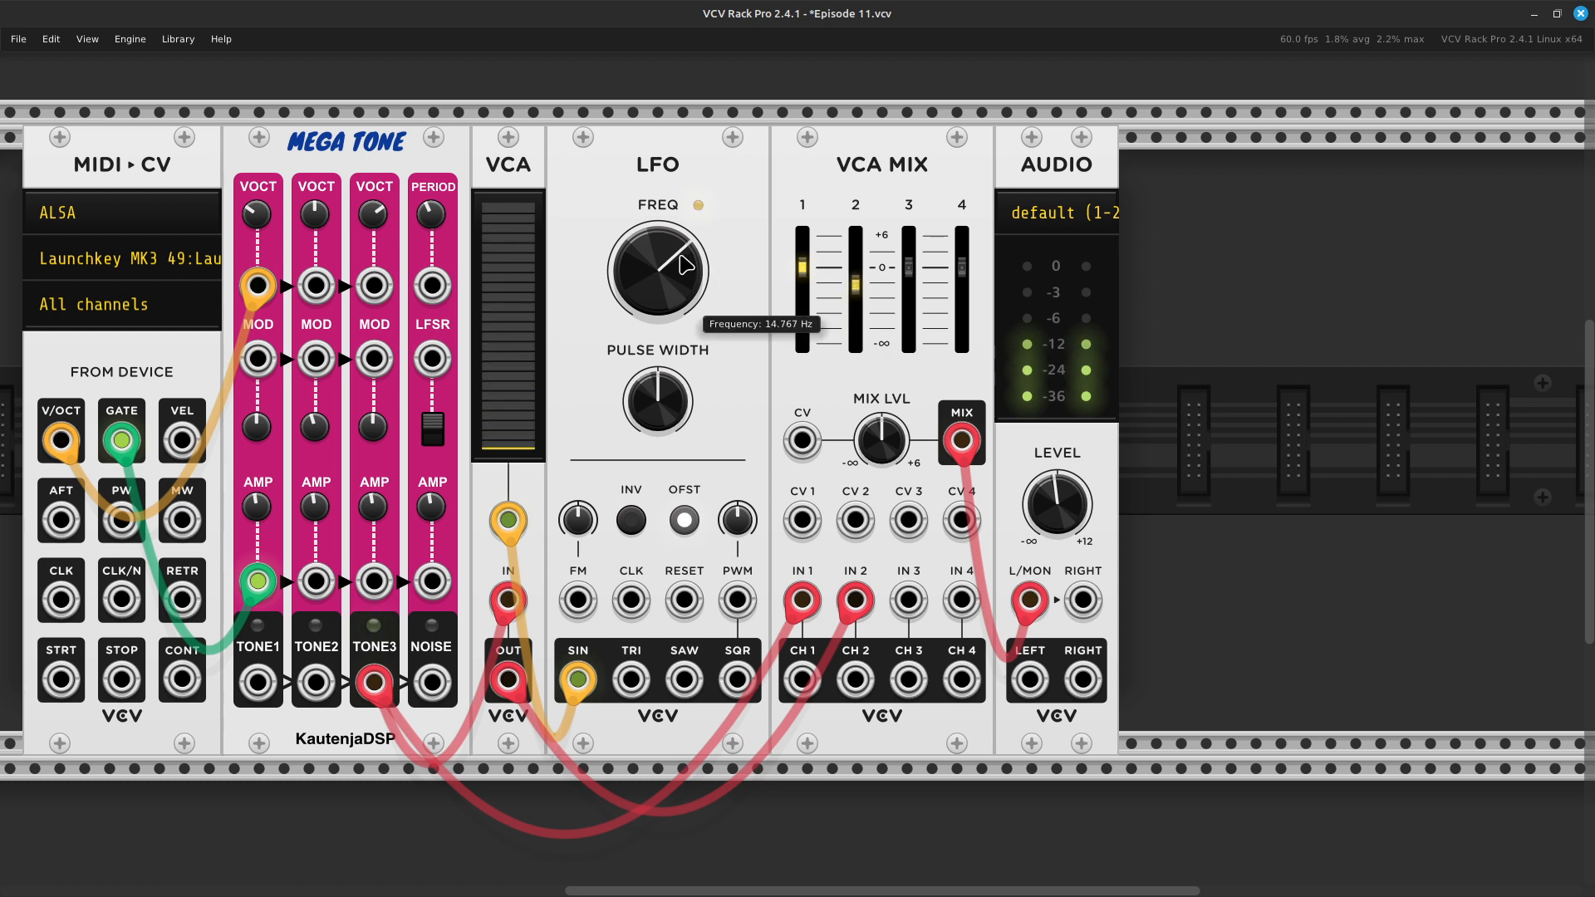
left_click_drag(658, 272, 658, 295)
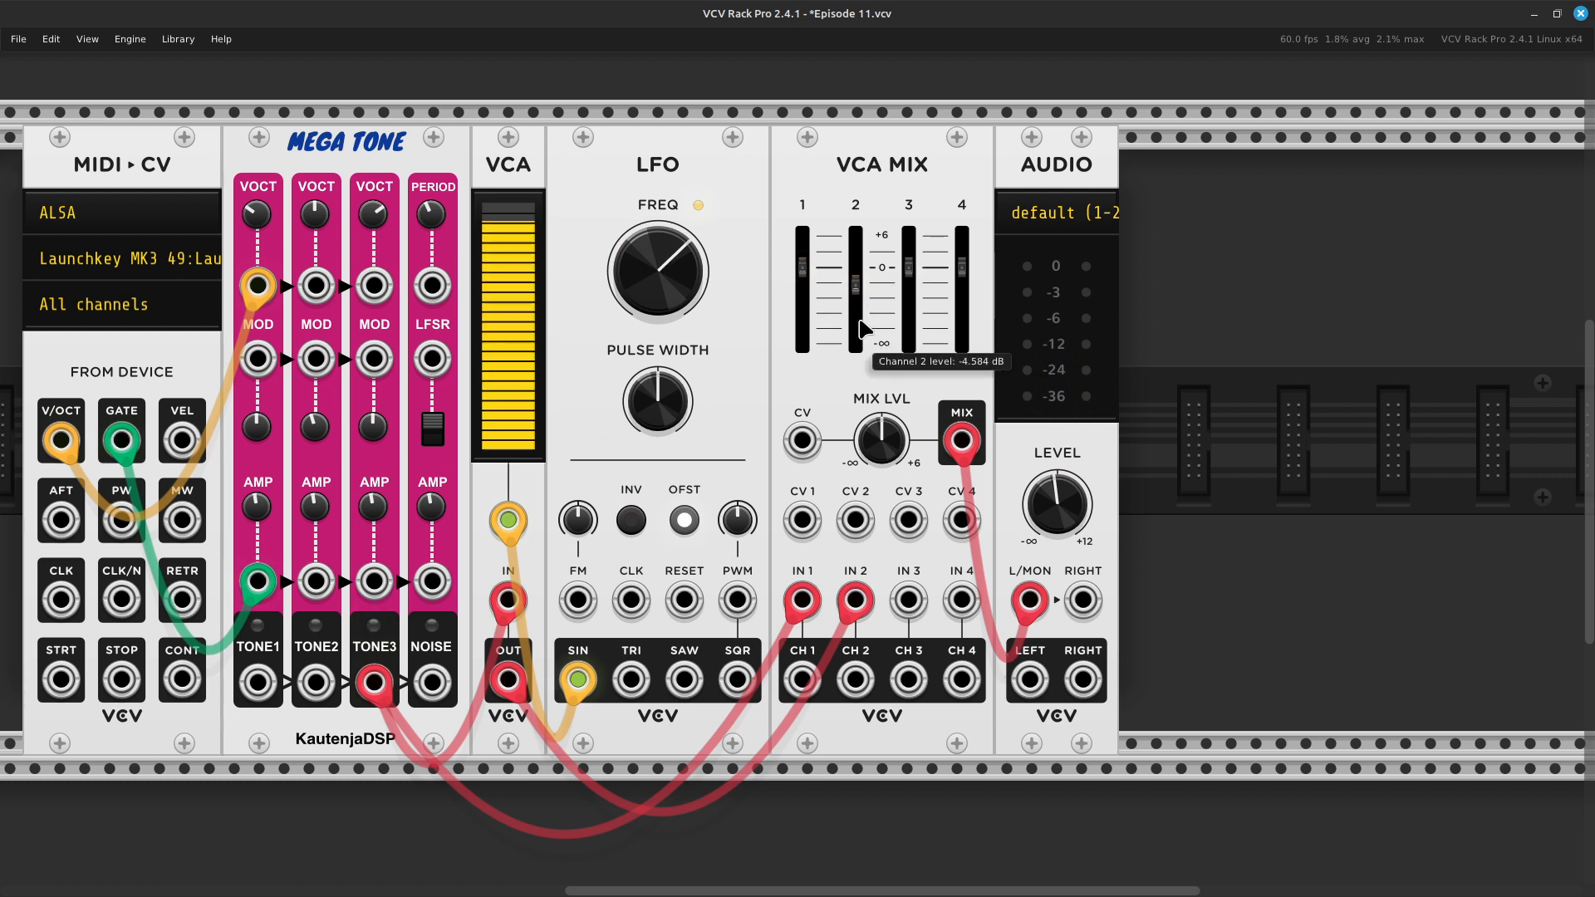
left_click_drag(851, 309, 850, 333)
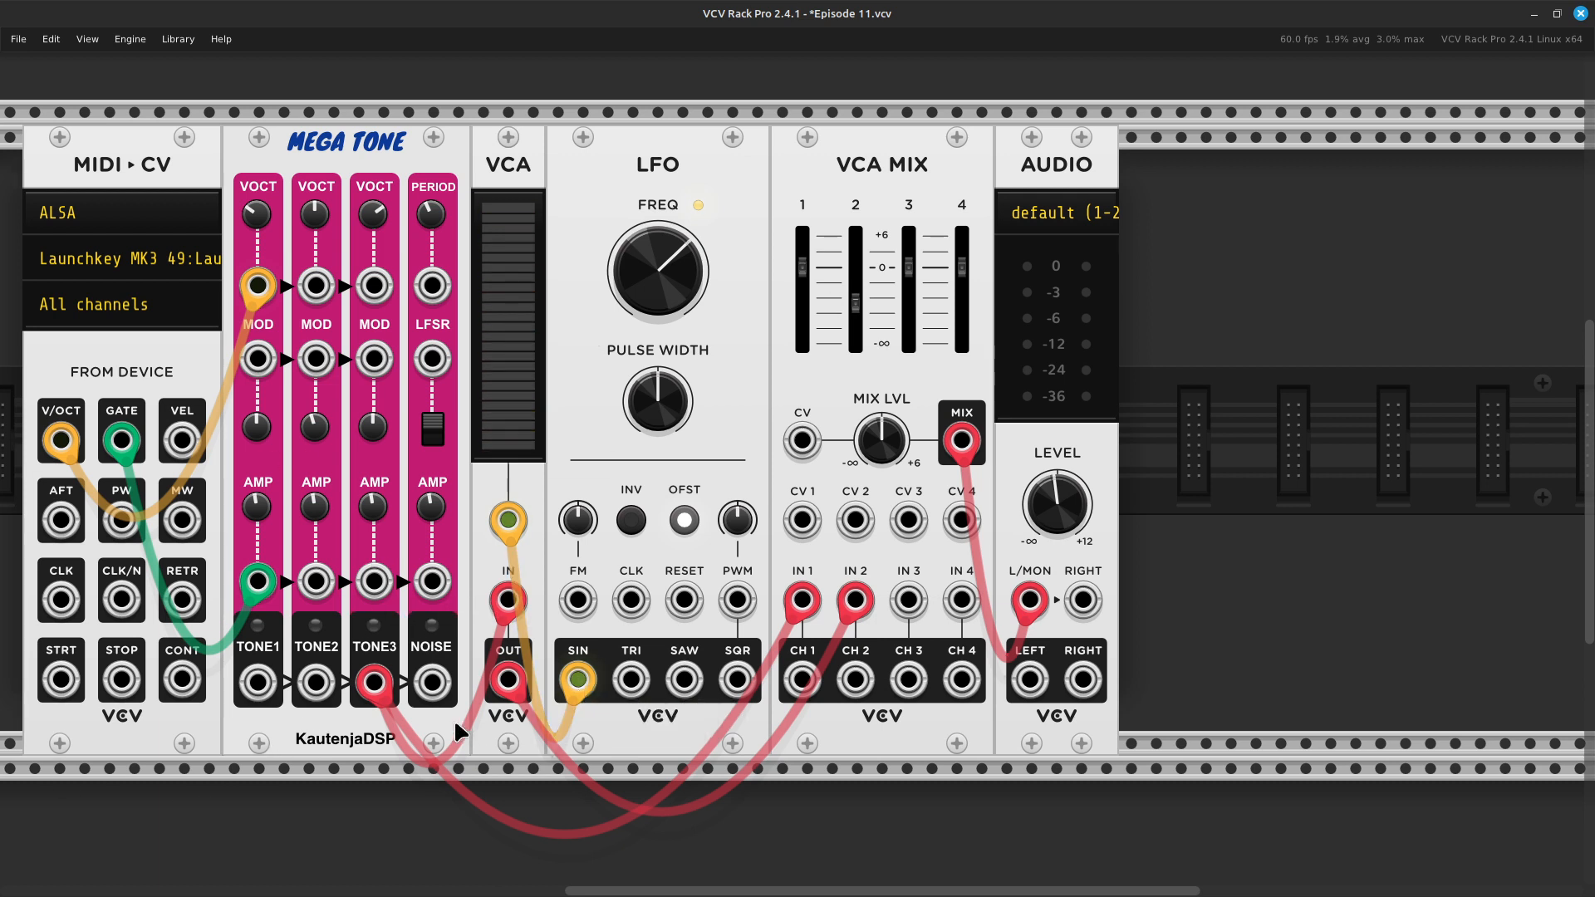
- Move both cables from Mega Tone's TONE3 output to TONE2 and reset the Tone 3 frequency to its default
left_click_drag(375, 689, 317, 683)
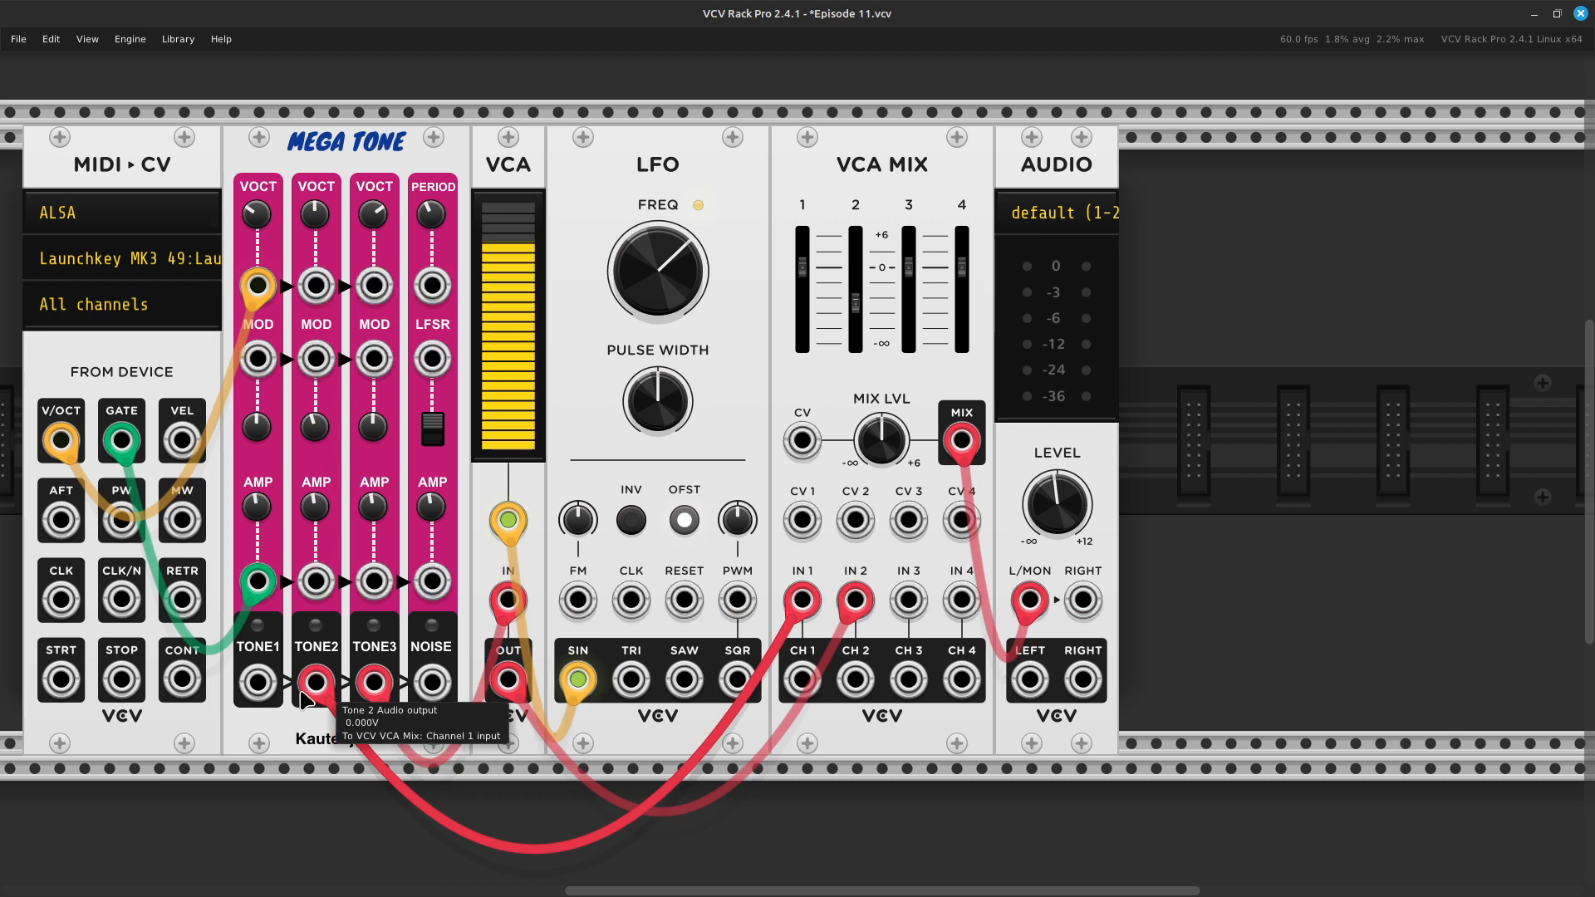
left_click_drag(374, 685, 316, 683)
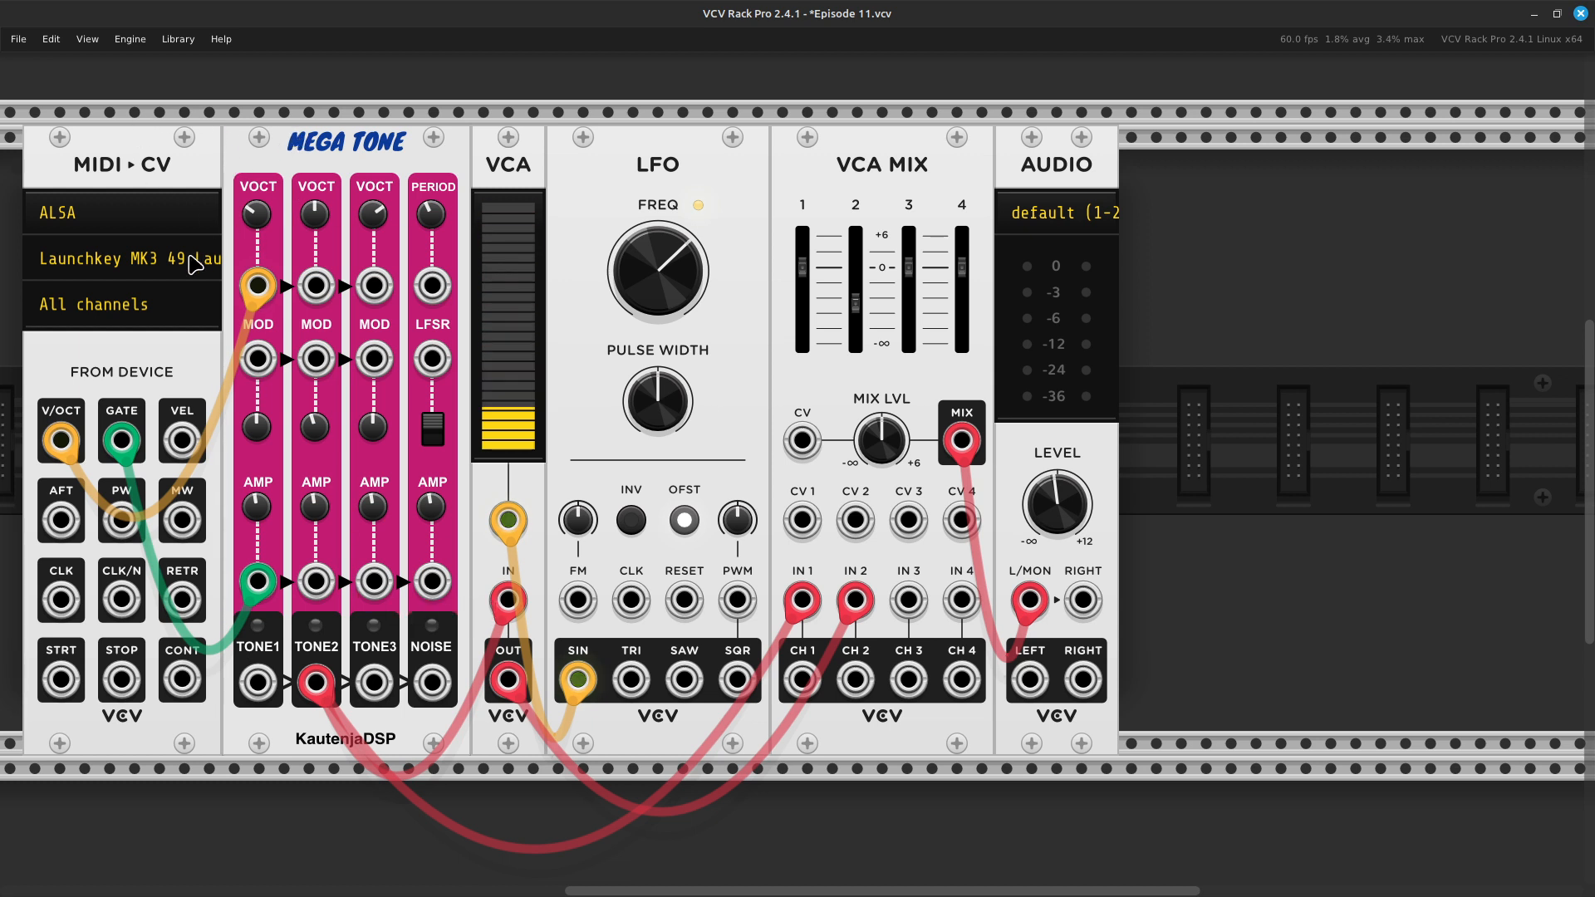
right_click(374, 223)
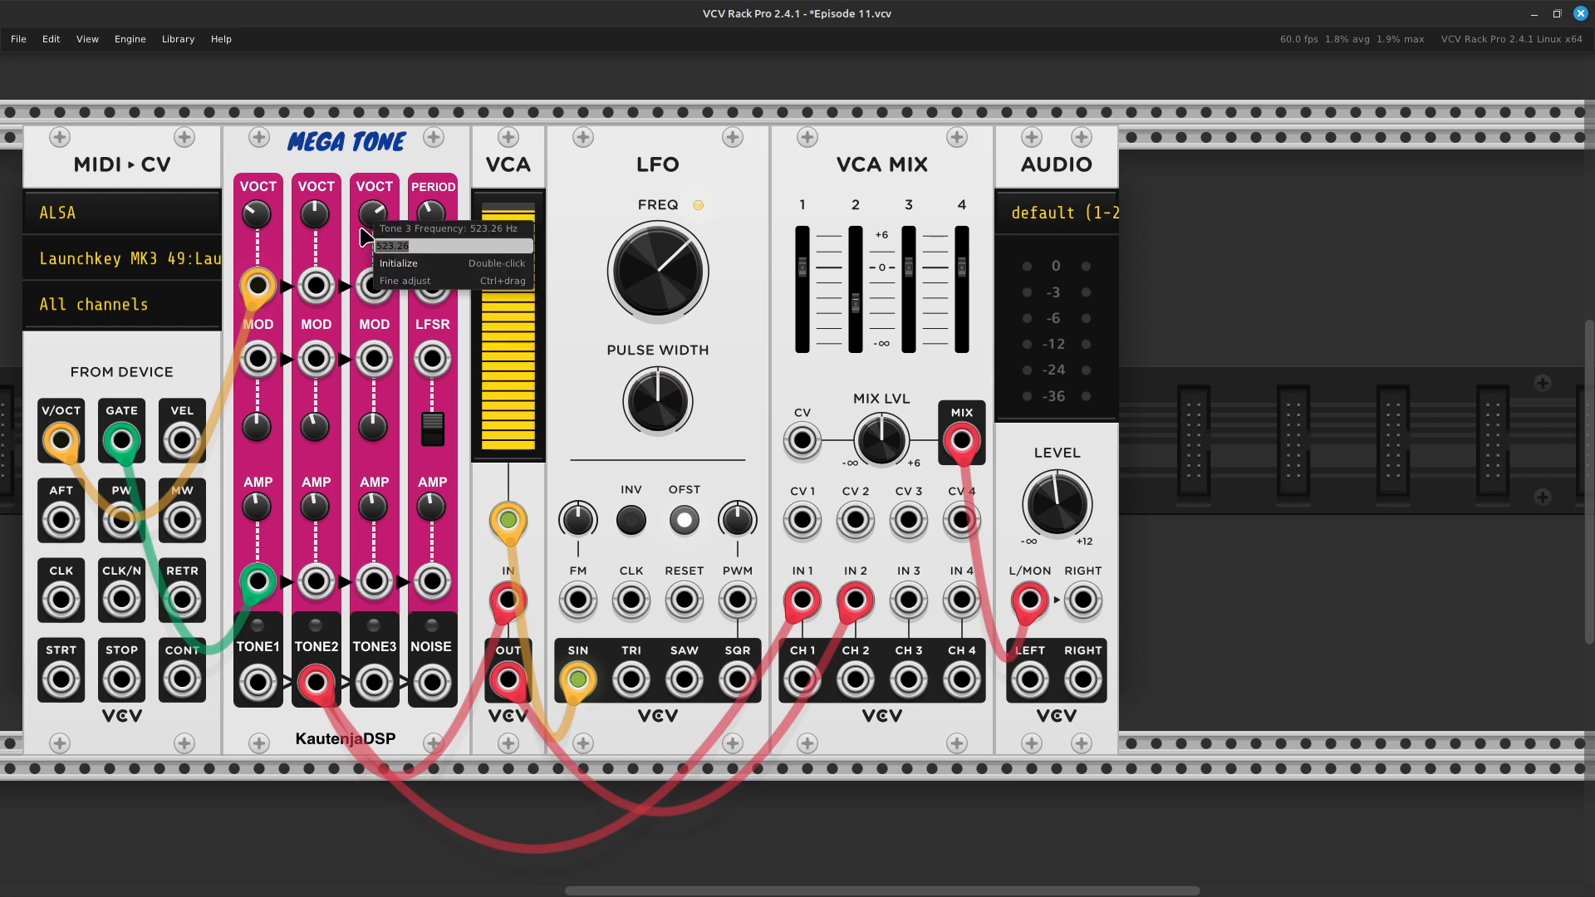
left_click(409, 267)
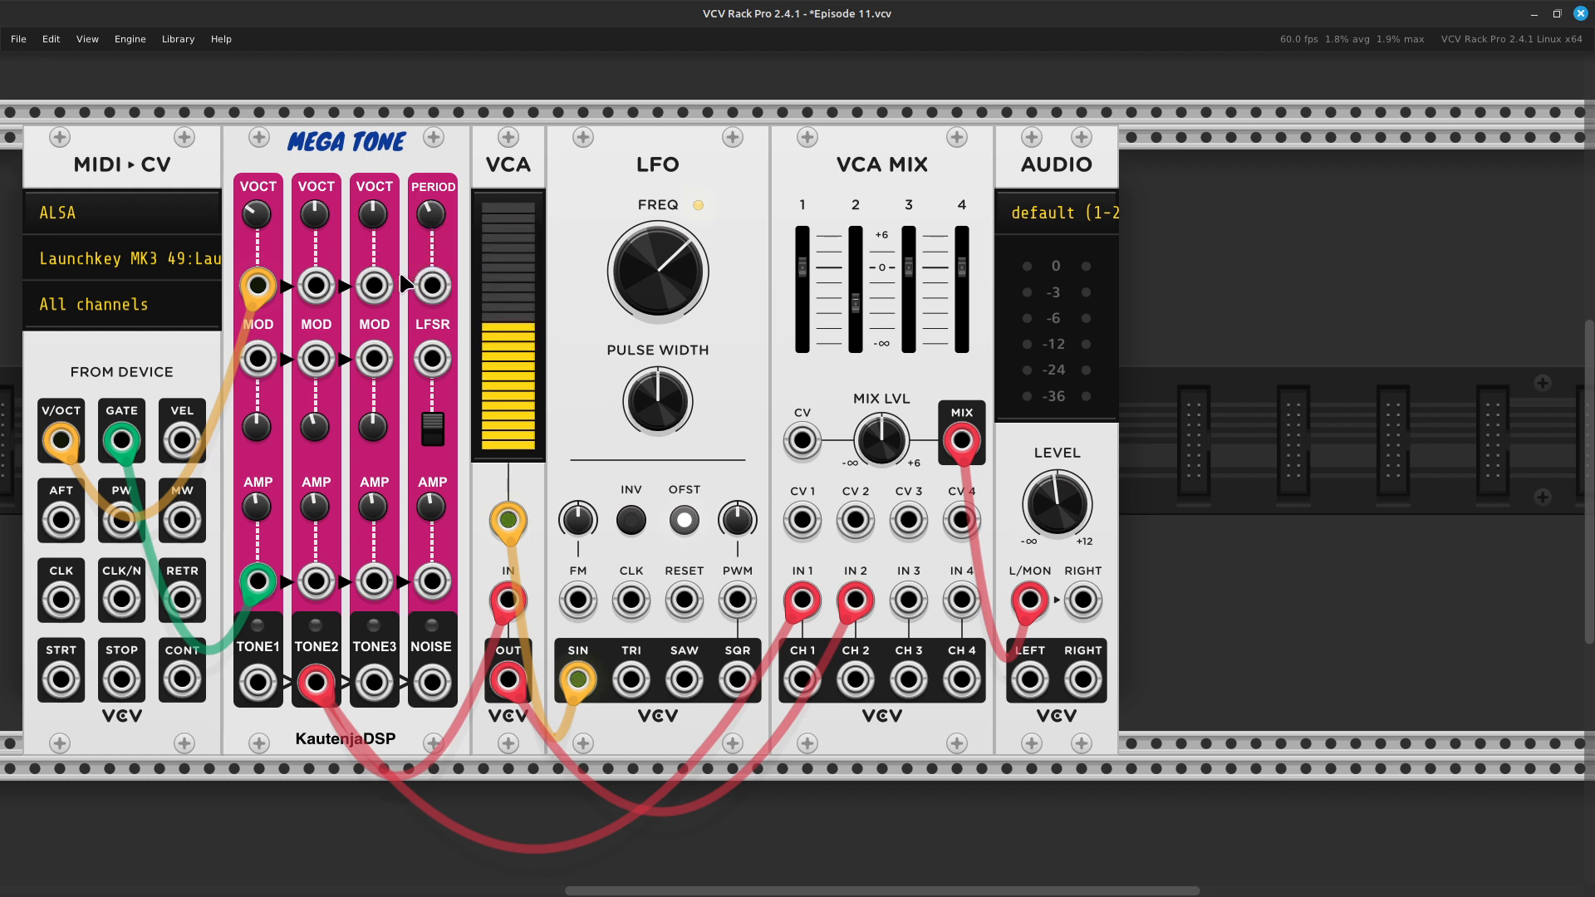
right_click(376, 691)
left_click(411, 767)
right_click(378, 693)
left_click(415, 768)
left_click(366, 777)
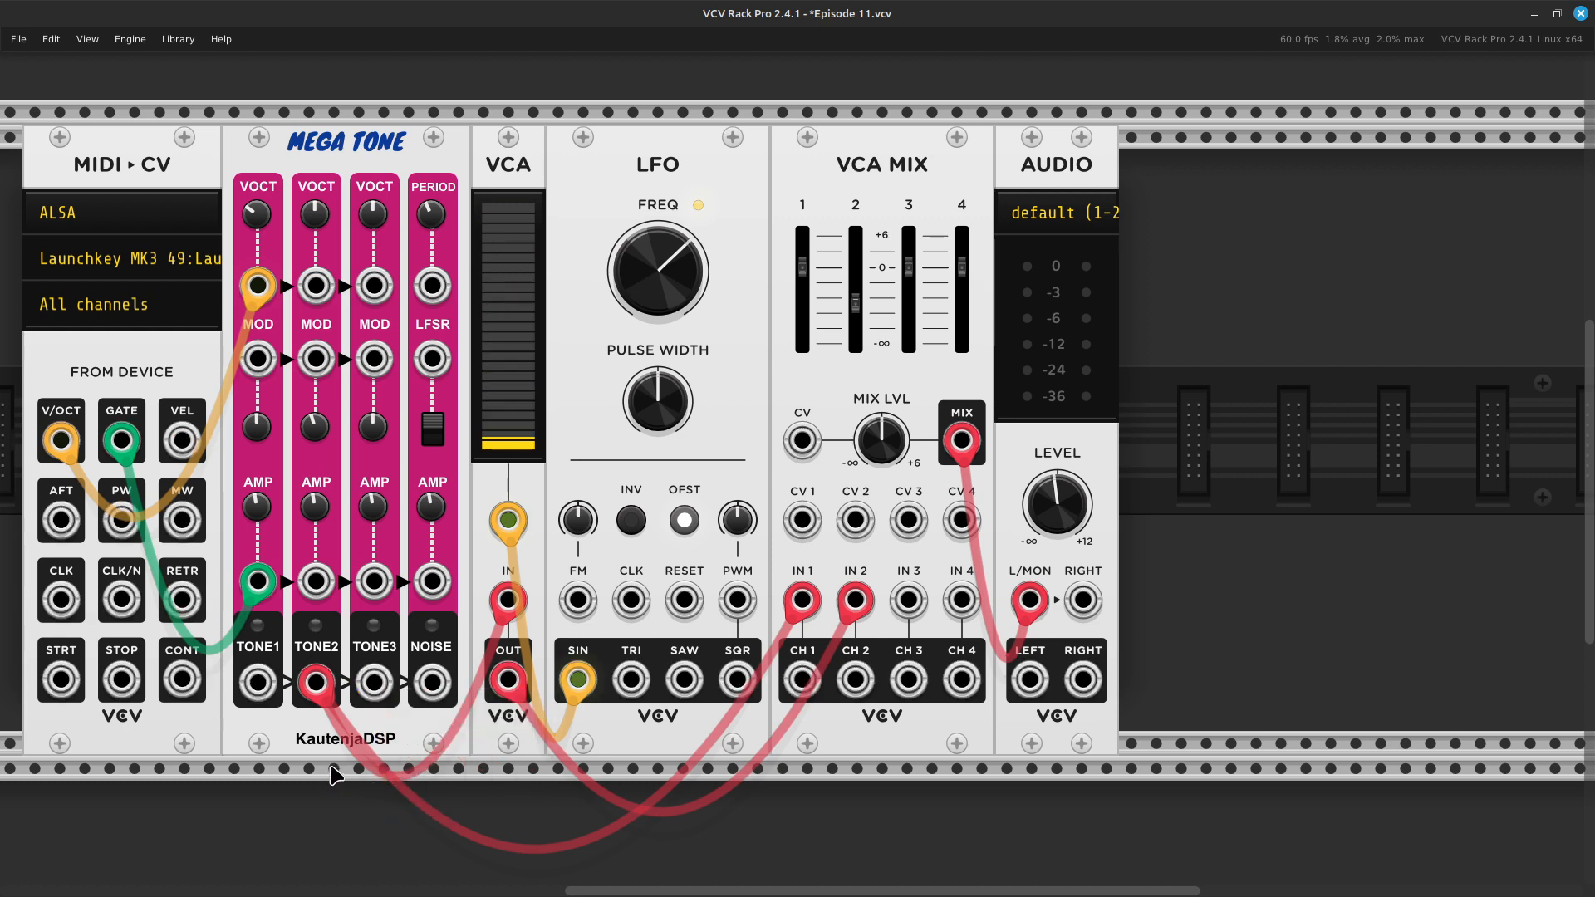
right_click(375, 687)
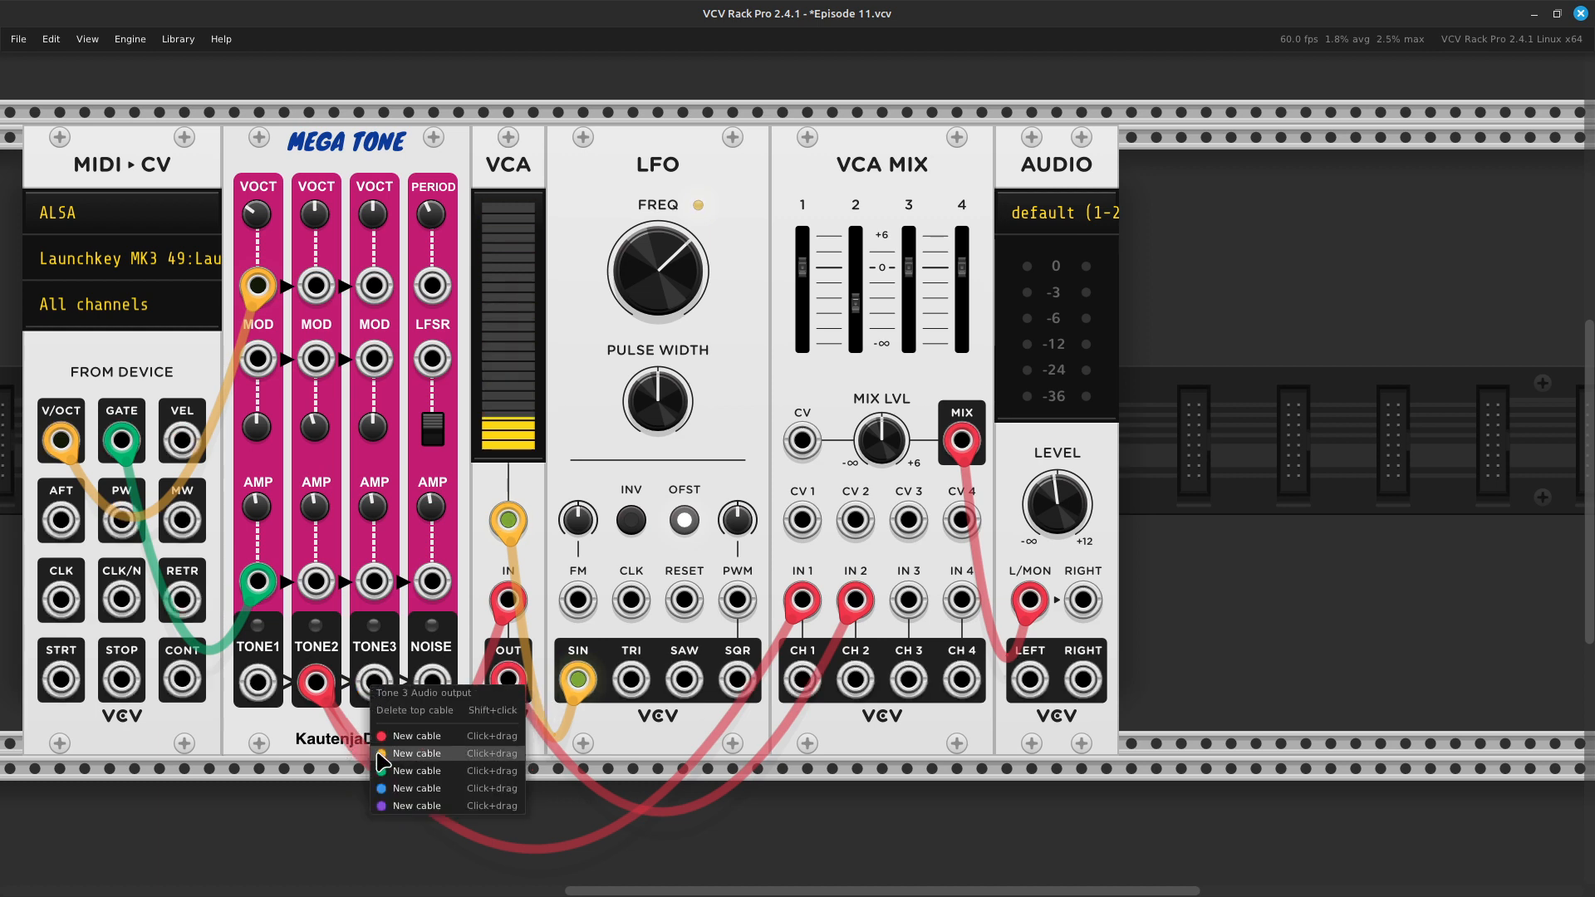
left_click(384, 759)
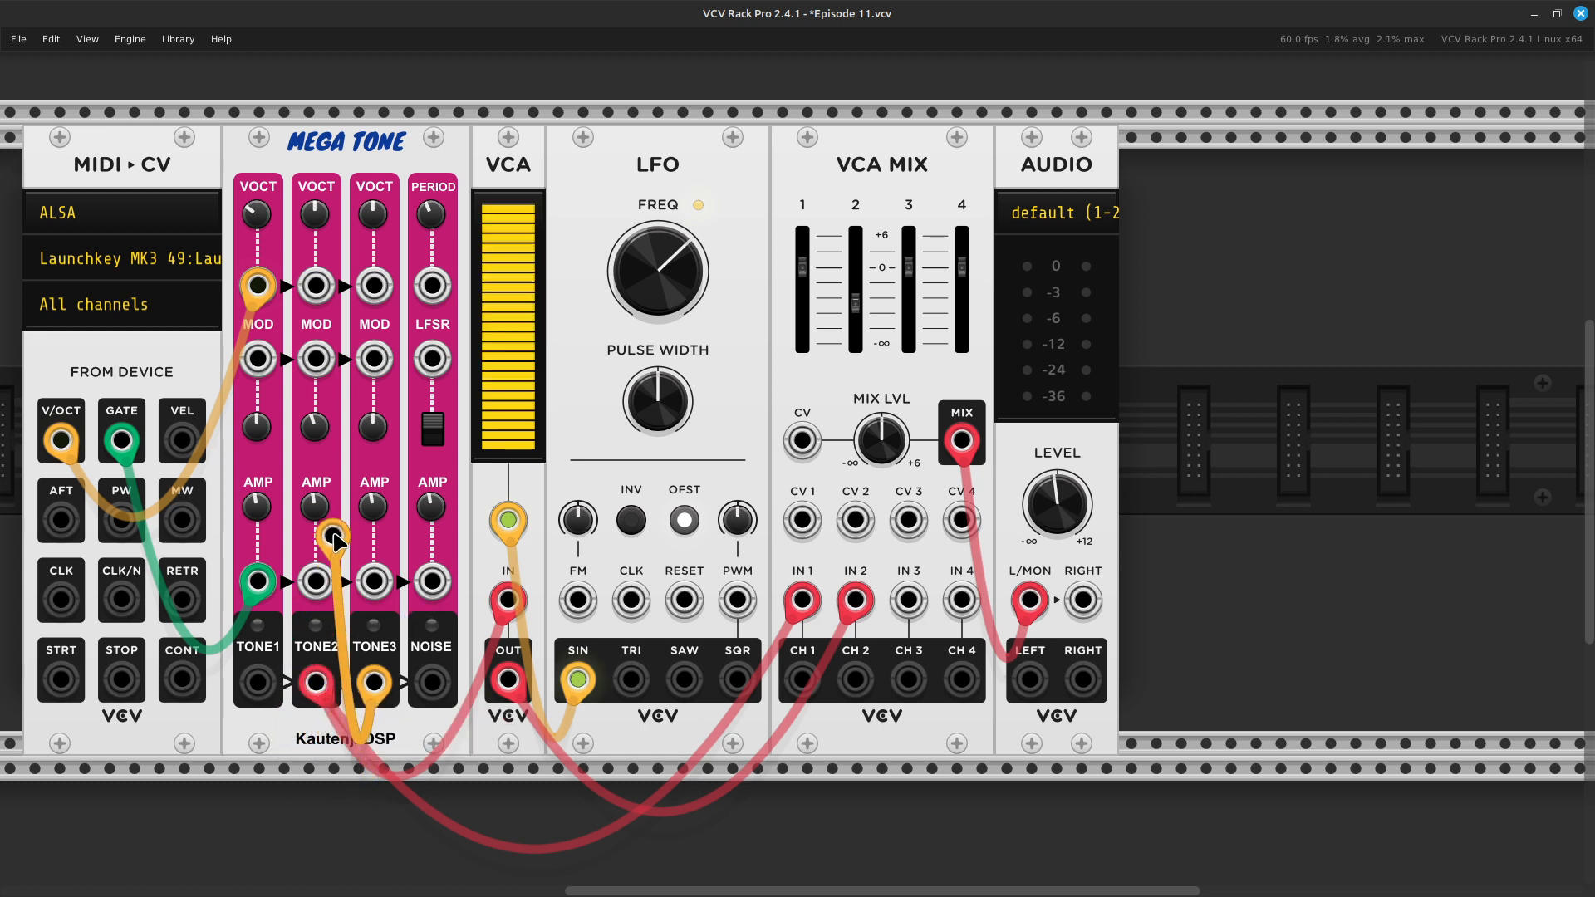
left_click(326, 370)
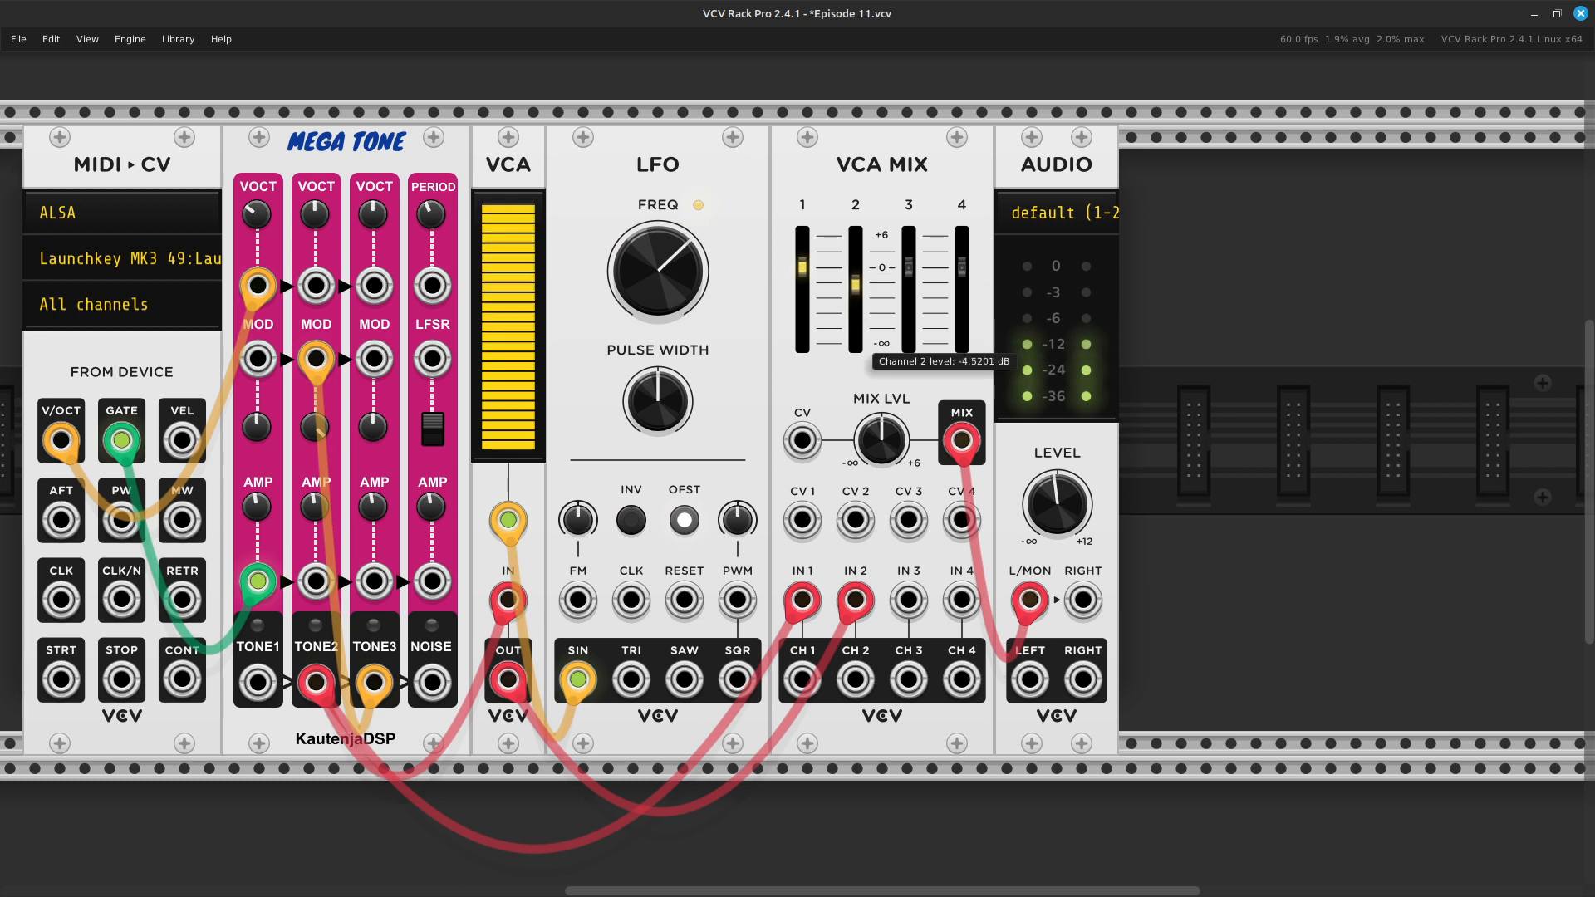
left_click_drag(857, 307, 858, 309)
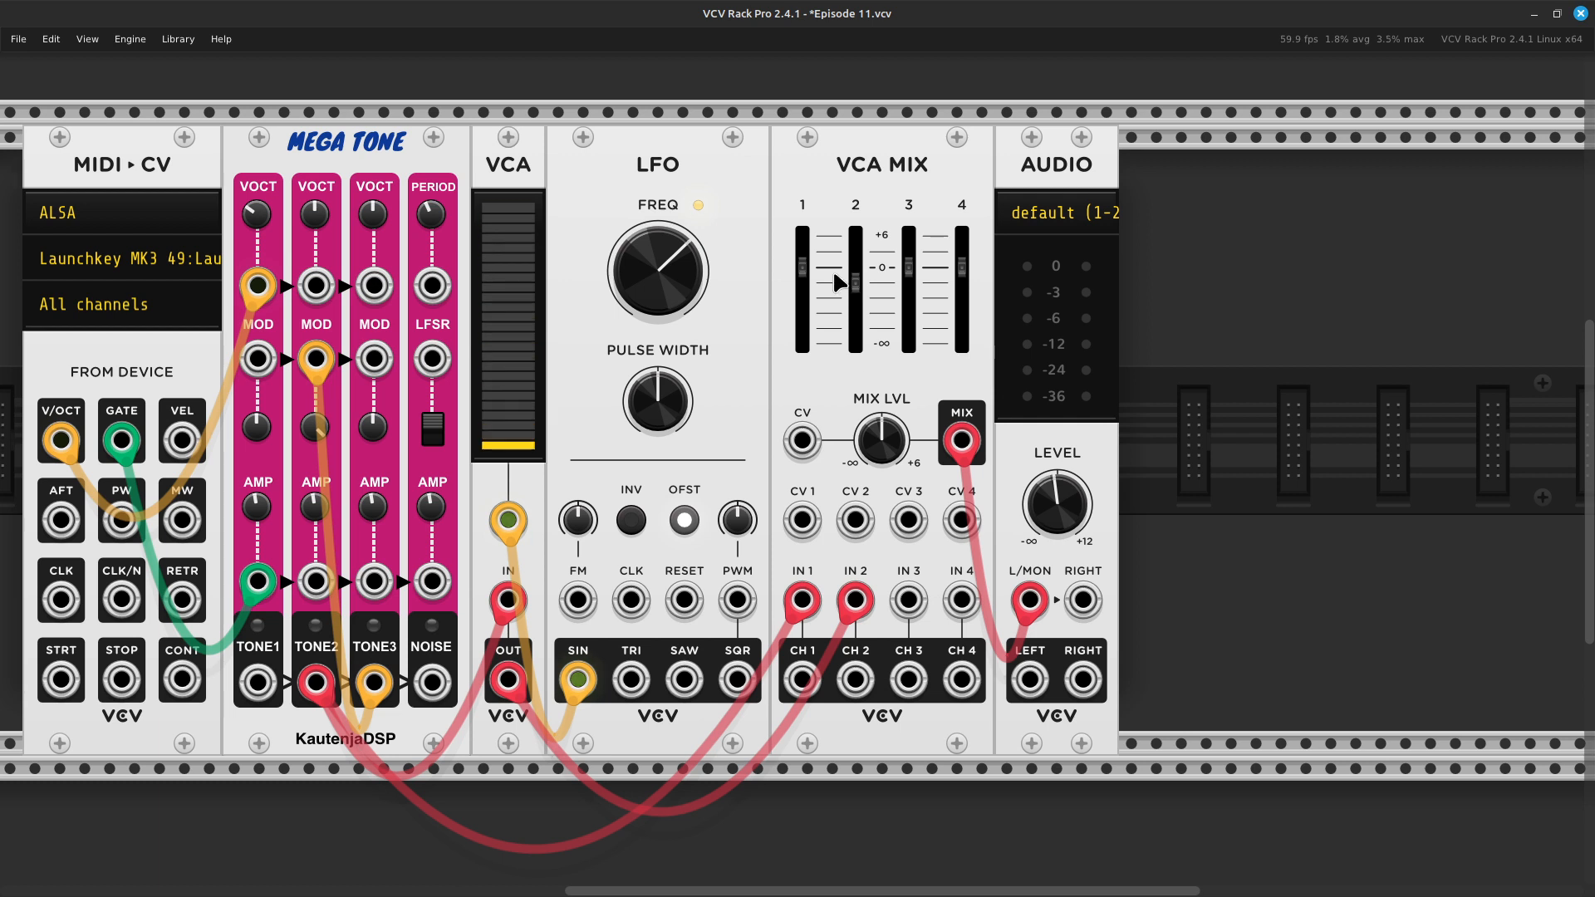
- Find the VCV Delay with the search term delay and insert it between VCA Mix and AUDIO, with AUDIO placed directly against it
scroll(835, 276, "left", 5)
scroll(835, 277, "right", 10)
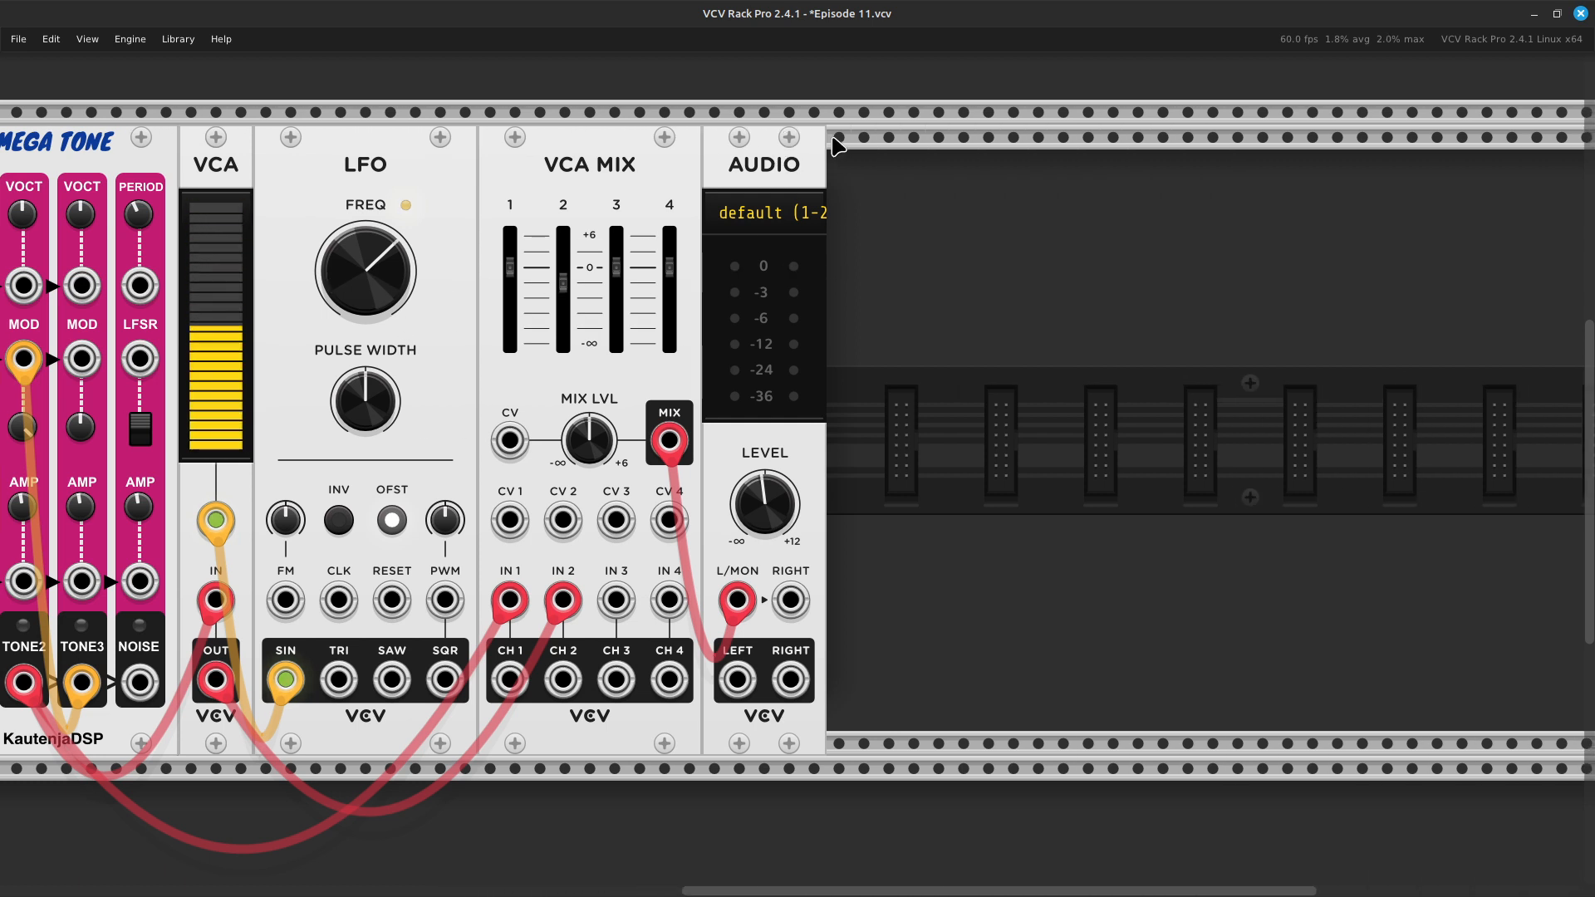
left_click_drag(760, 153, 1016, 143)
right_click(788, 467)
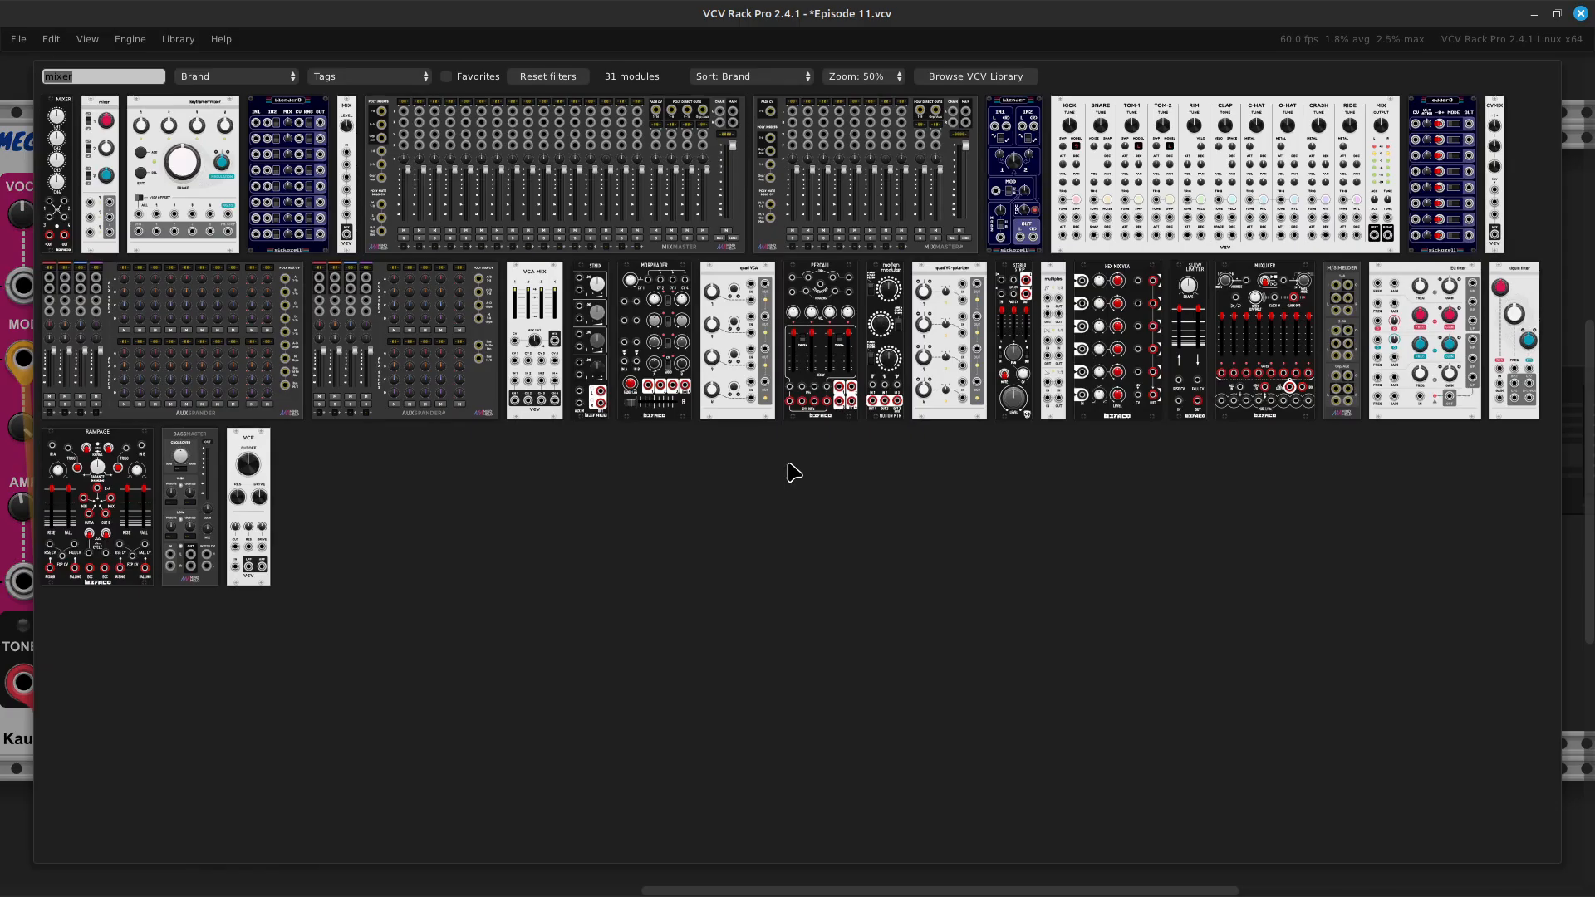
key("BackSpace")
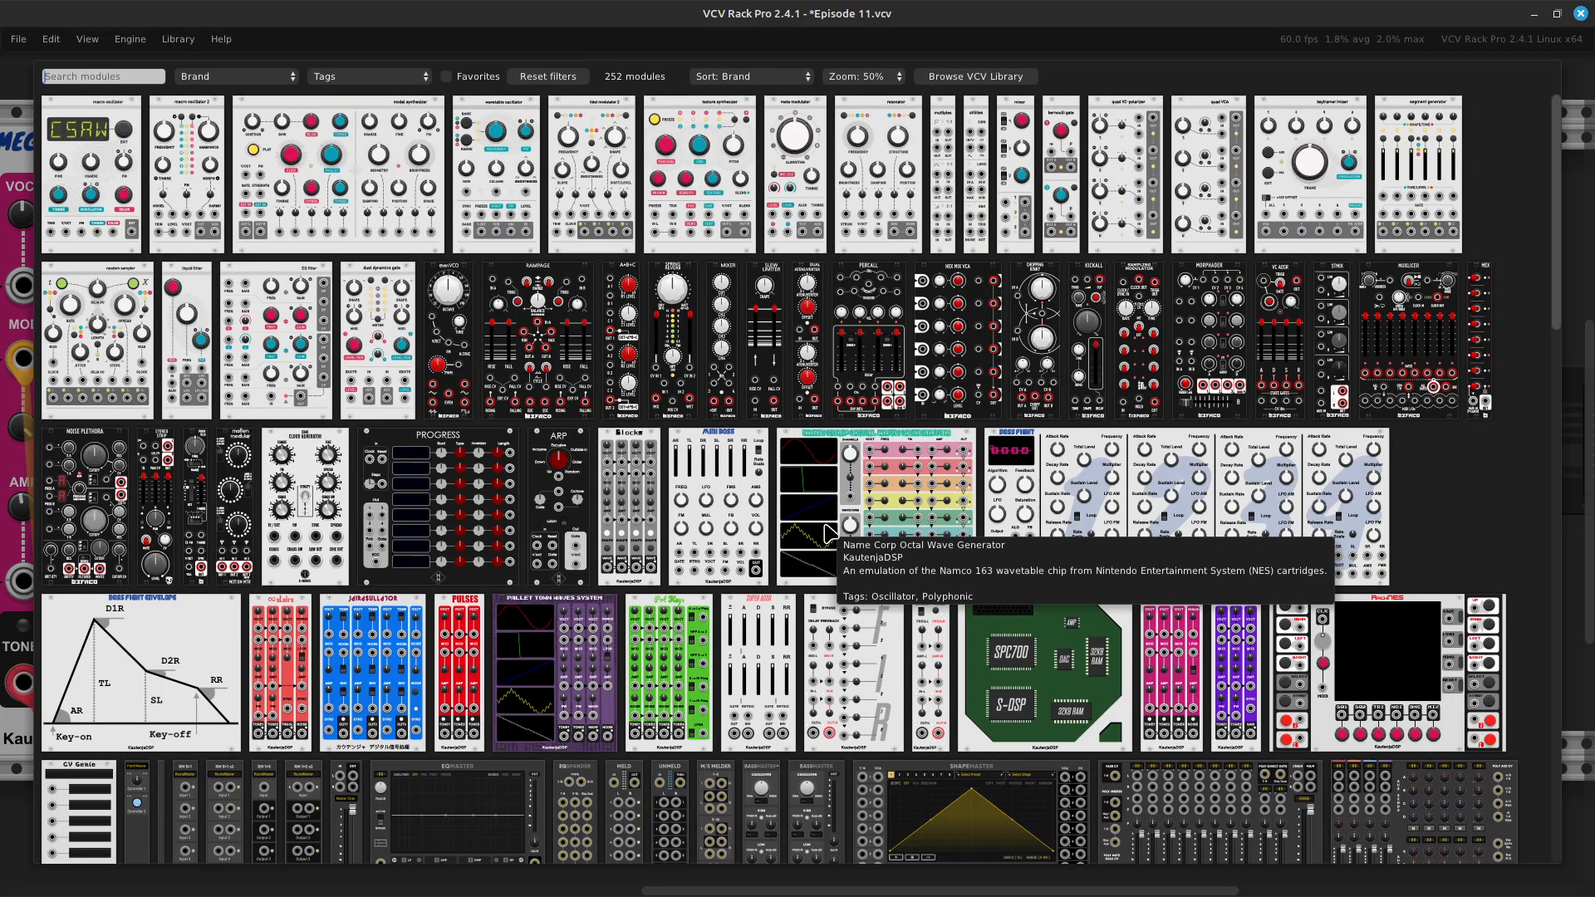
type("delay")
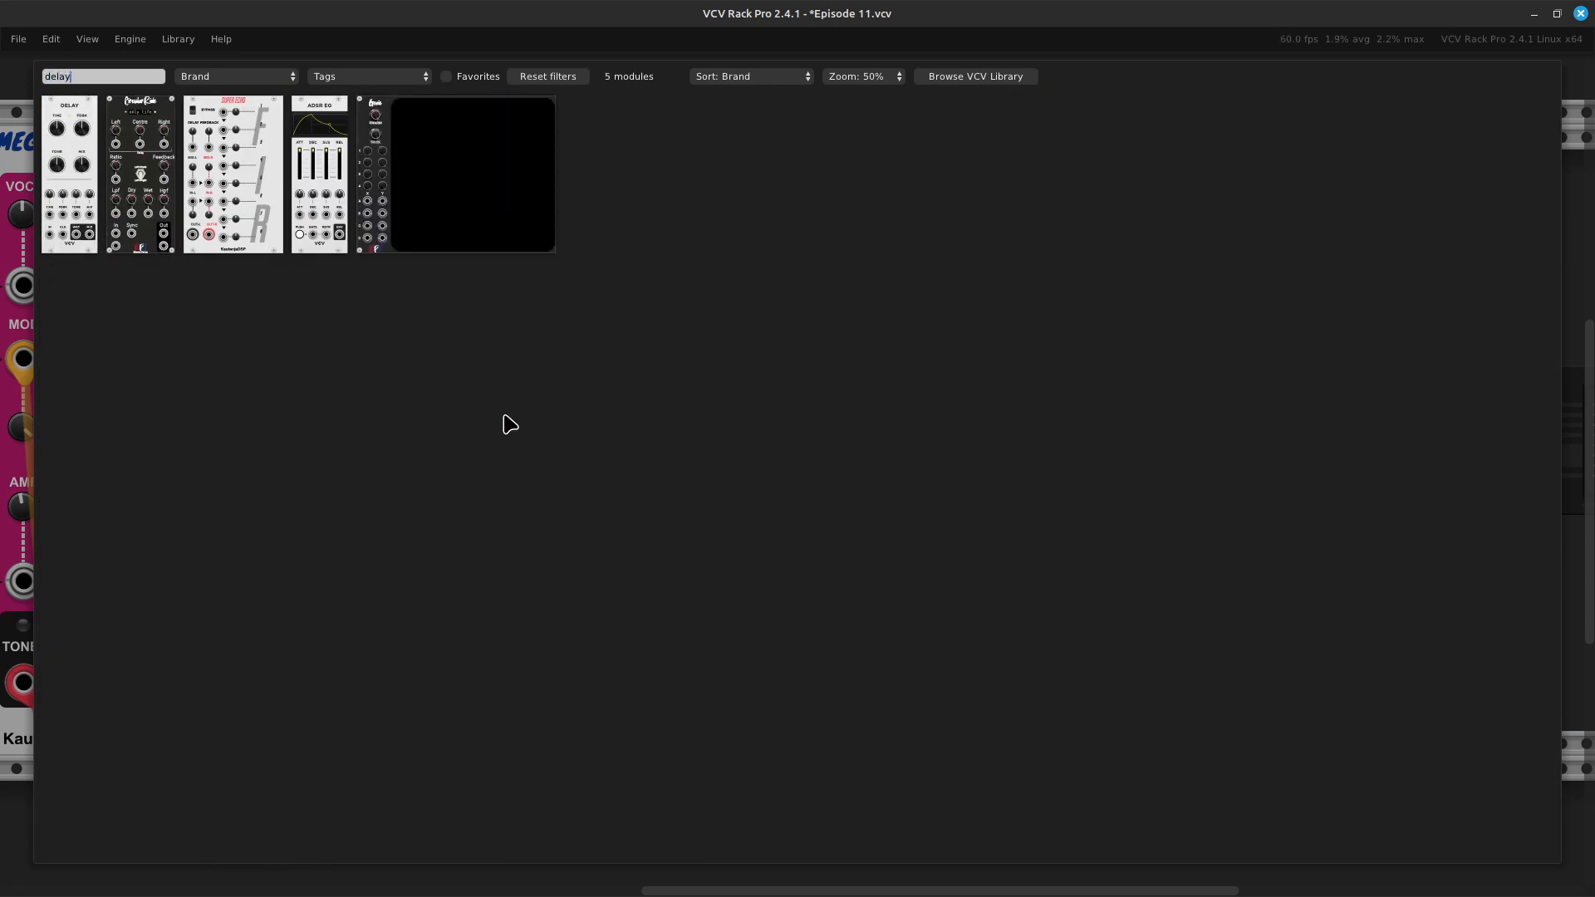
left_click(71, 199)
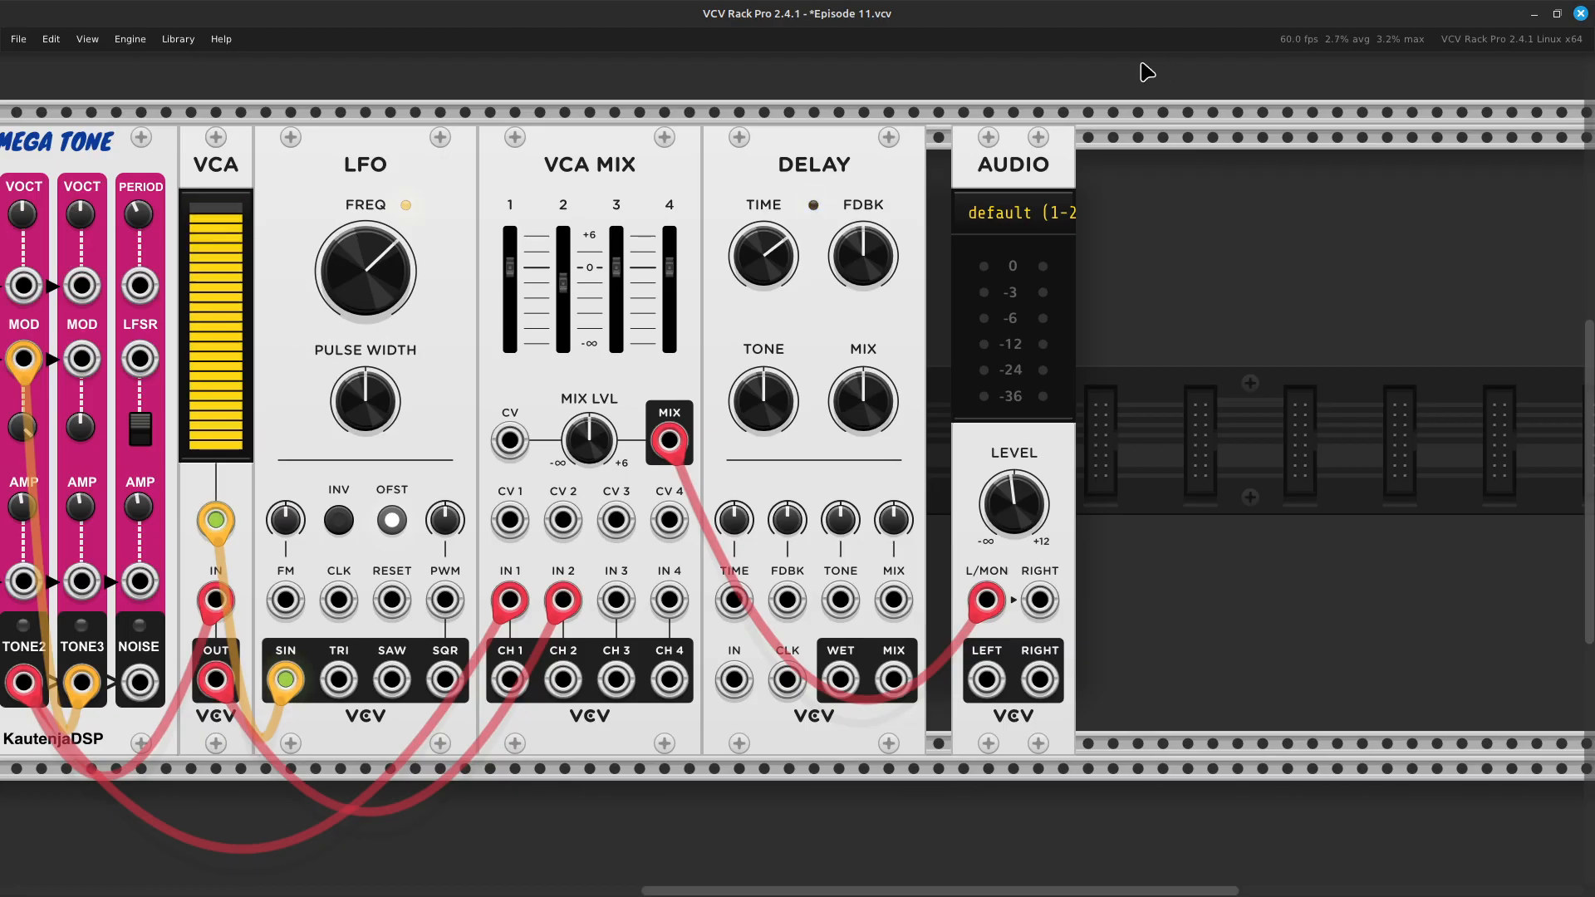
left_click_drag(1024, 178, 1001, 172)
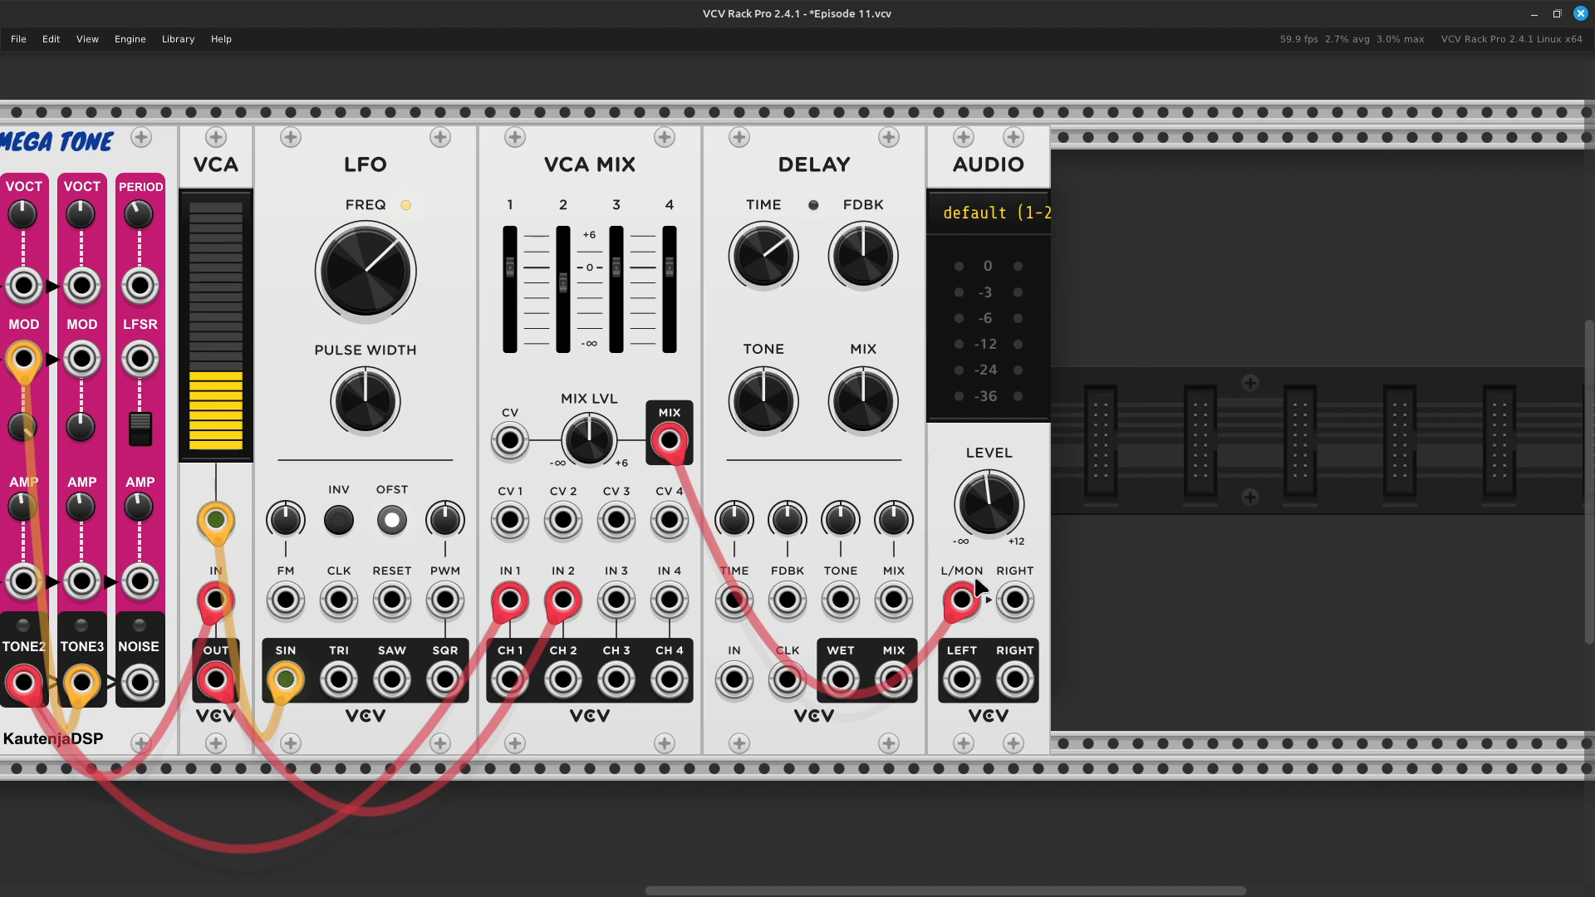
- Reroute VCA Mix's MIX output to the Delay's IN and patch the Delay's MIX output to AUDIO's L/MON with a red cable
left_click_drag(893, 616, 914, 736)
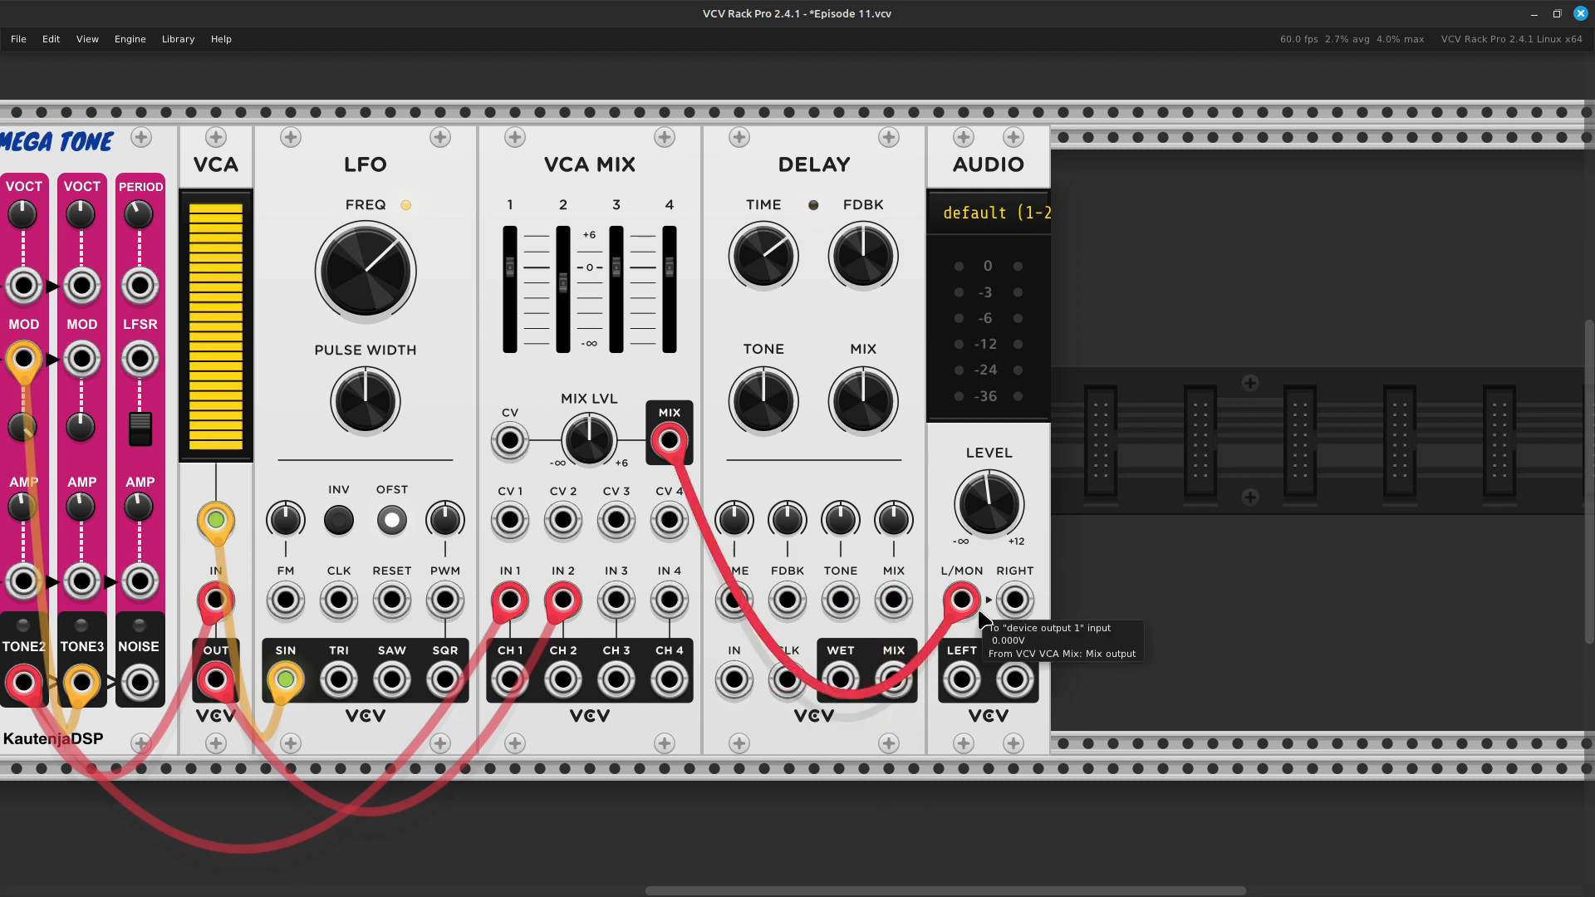
left_click_drag(964, 602, 746, 683)
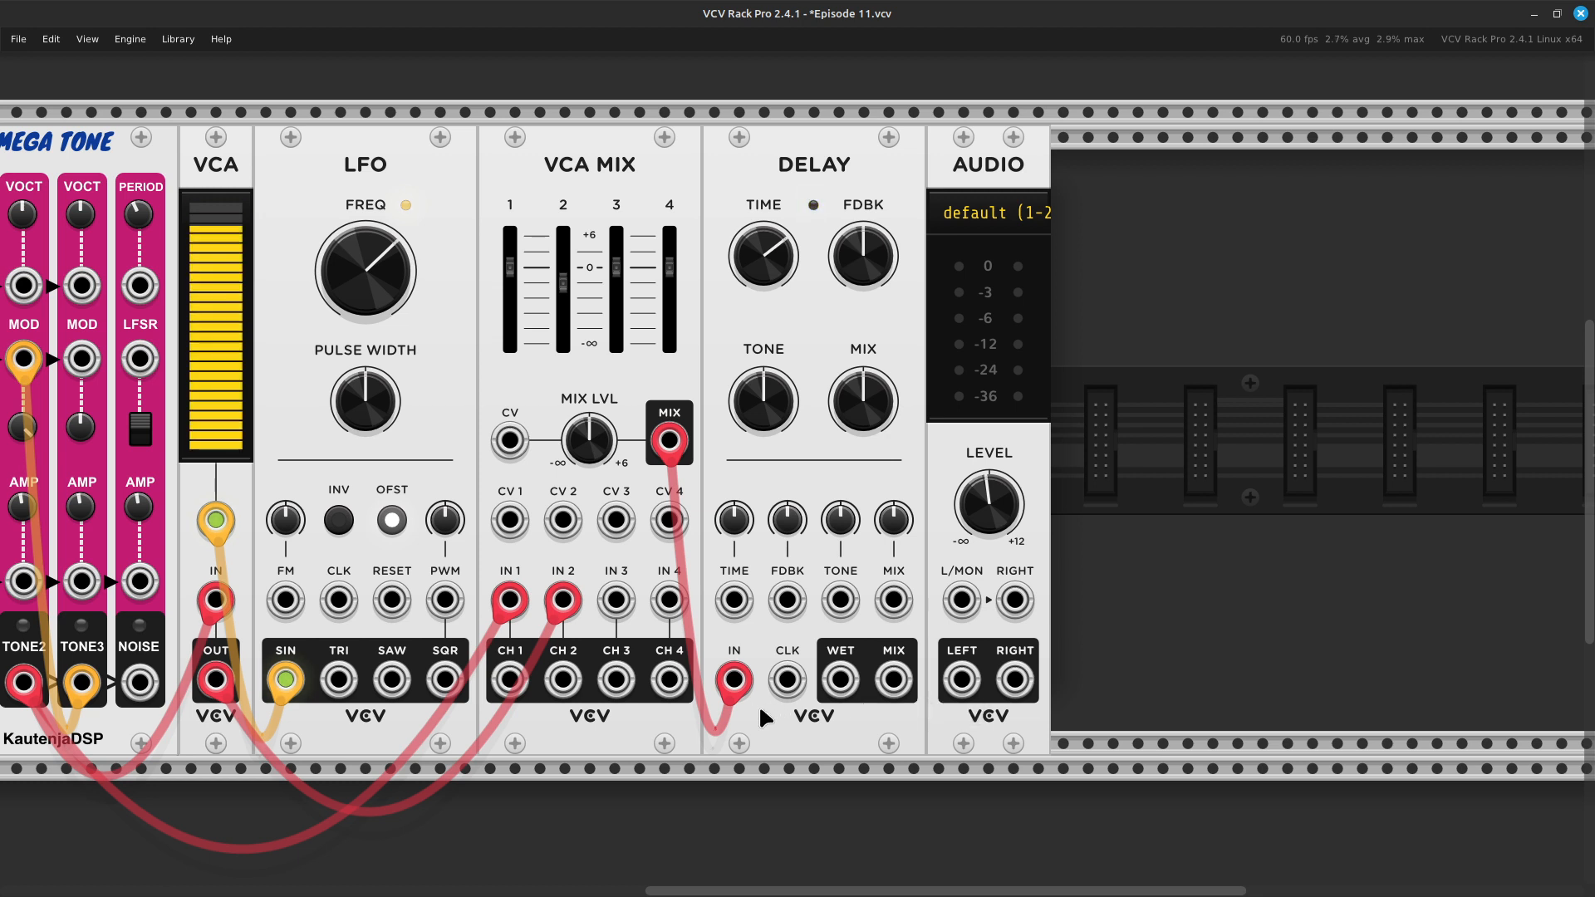
right_click(886, 682)
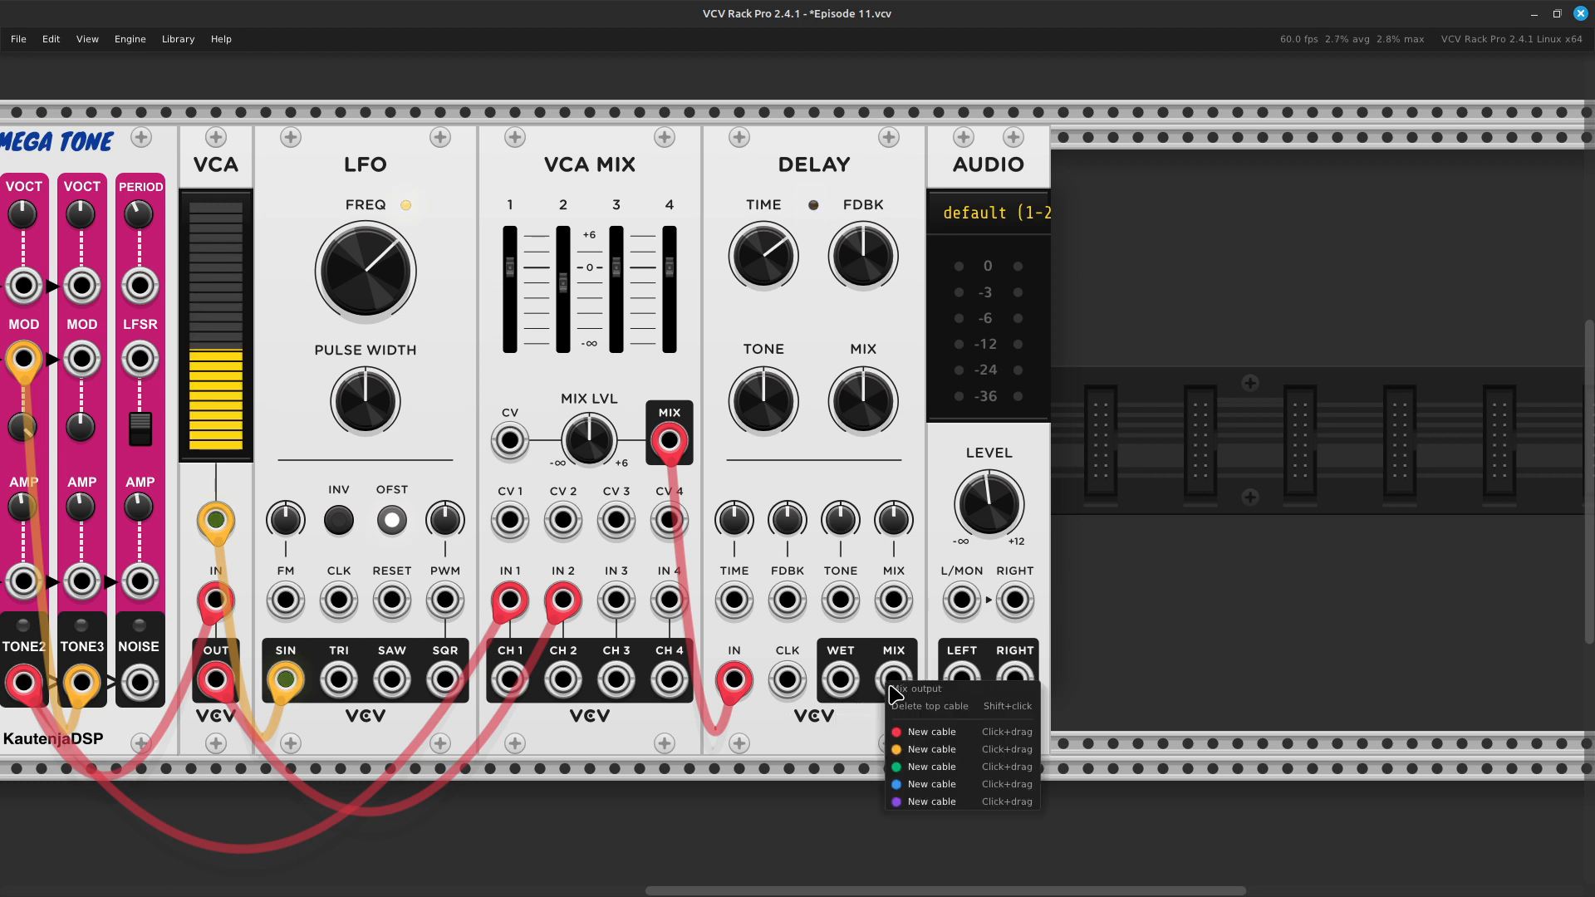
left_click(912, 748)
left_click_drag(912, 748, 909, 712)
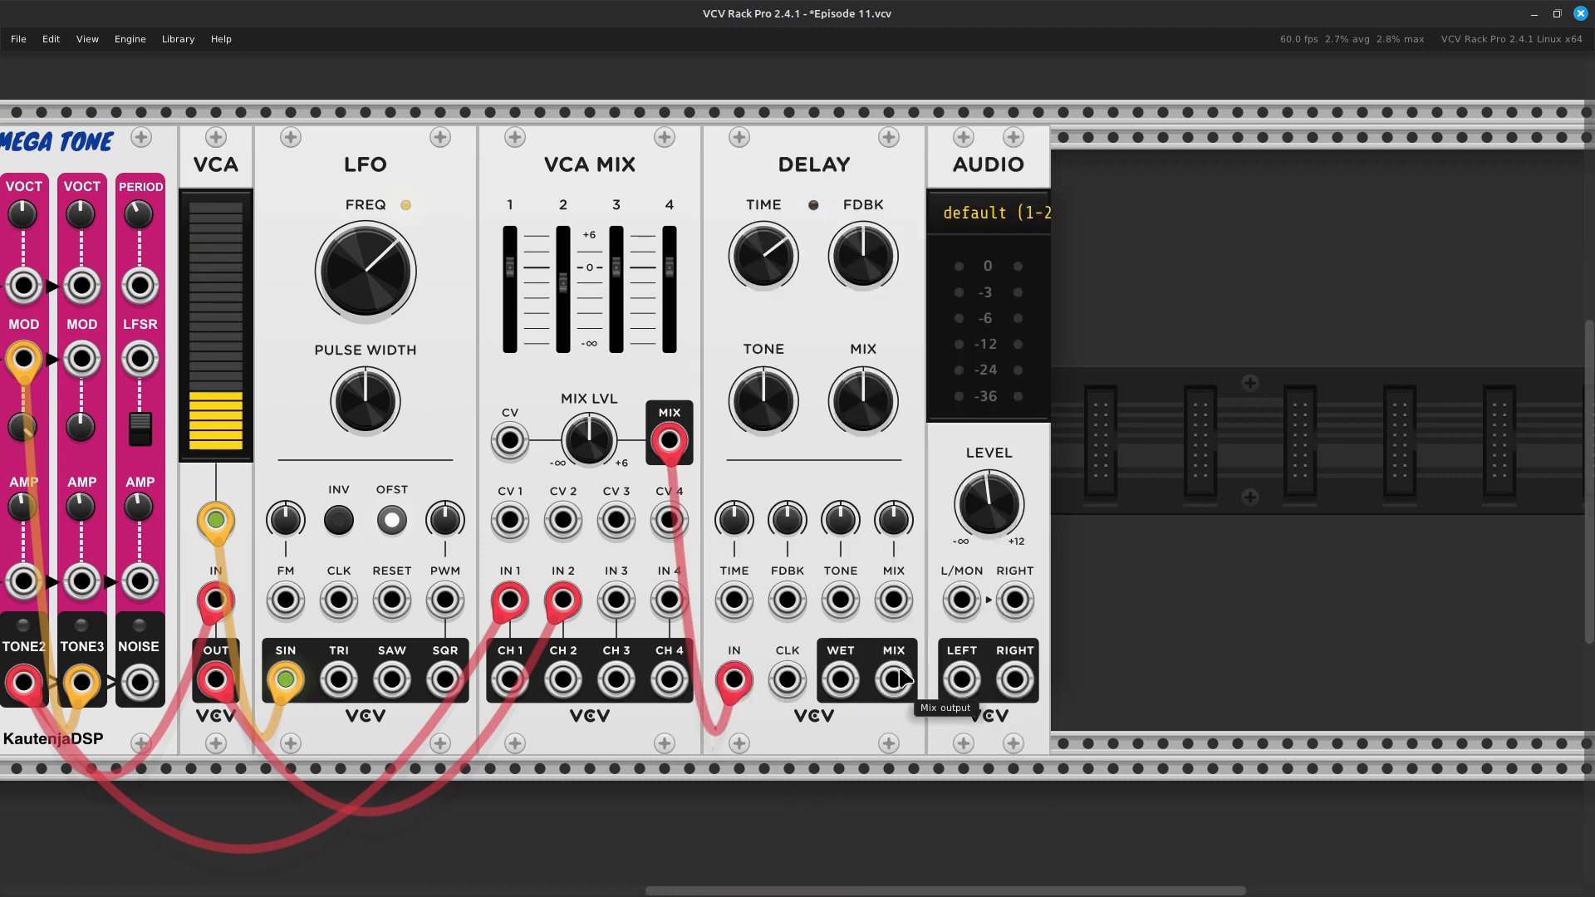
right_click(897, 672)
left_click_drag(918, 726, 978, 619)
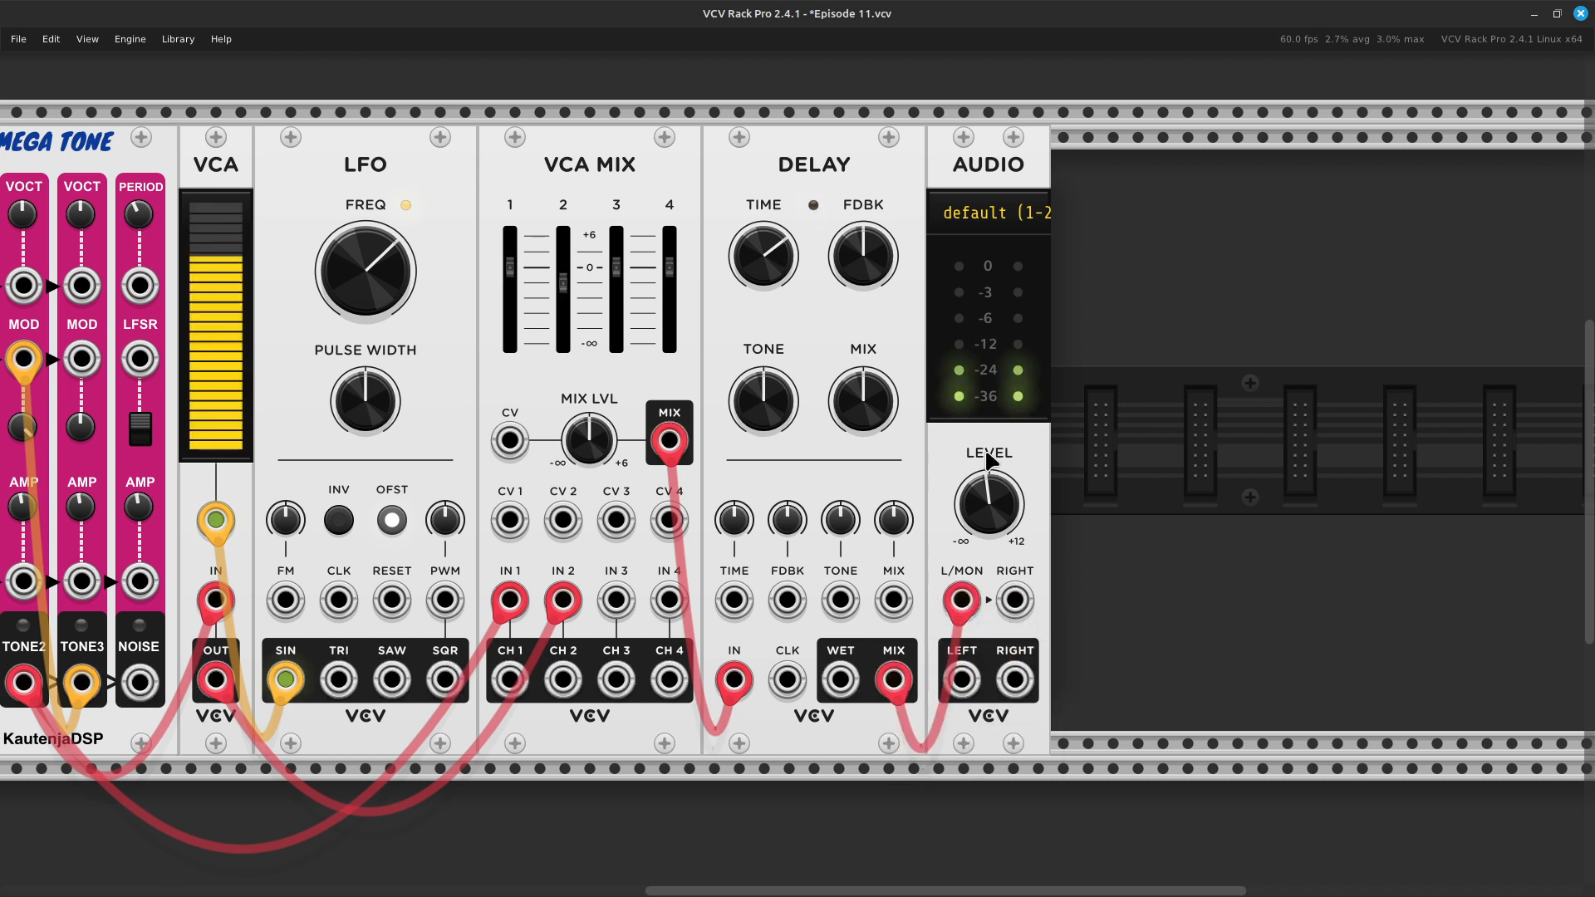
- Shorten the Delay's time to about 0.058 s
mouse_move(877, 273)
mouse_move(771, 273)
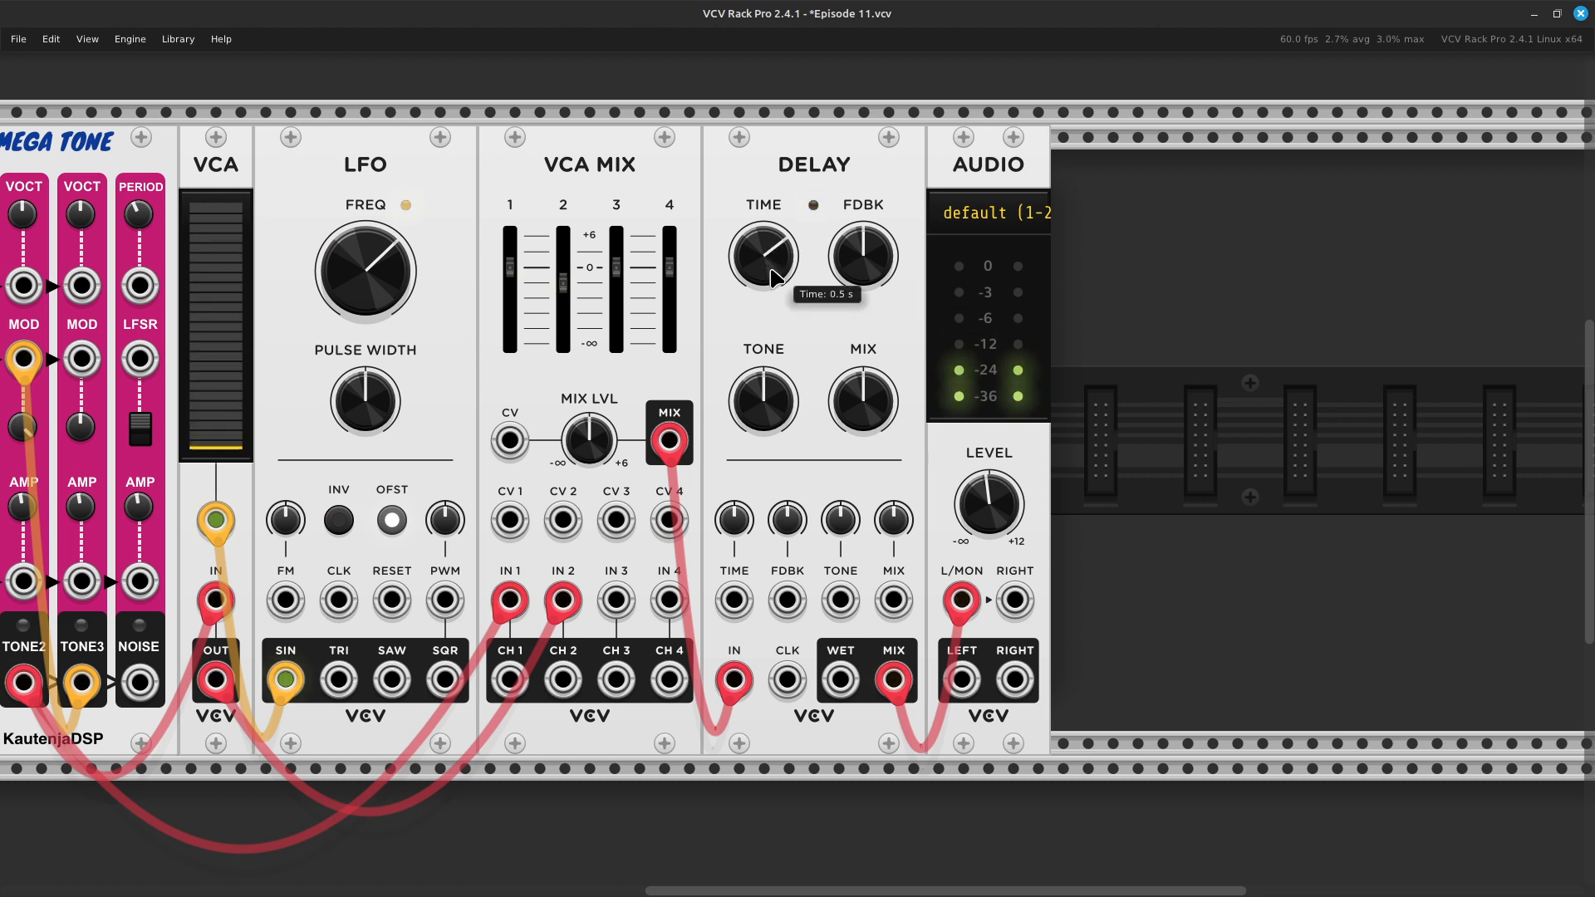
left_click_drag(771, 272, 771, 323)
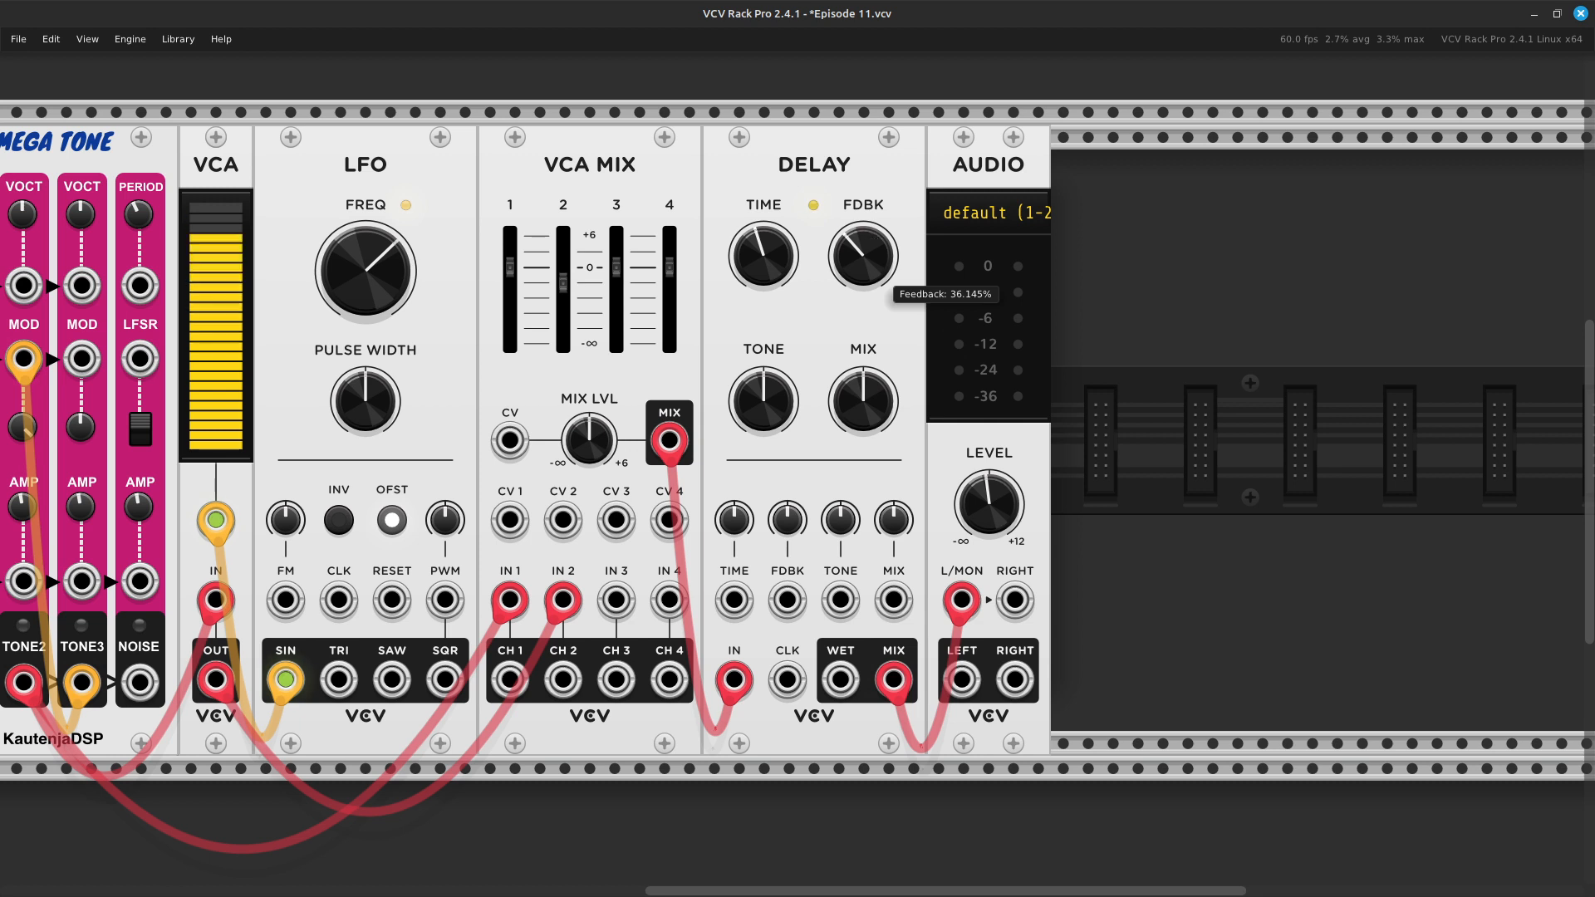
- Try several feedback amounts on the Delay, settle on about 85.5%, and lower its mix below 50%
left_click_drag(863, 256, 863, 208)
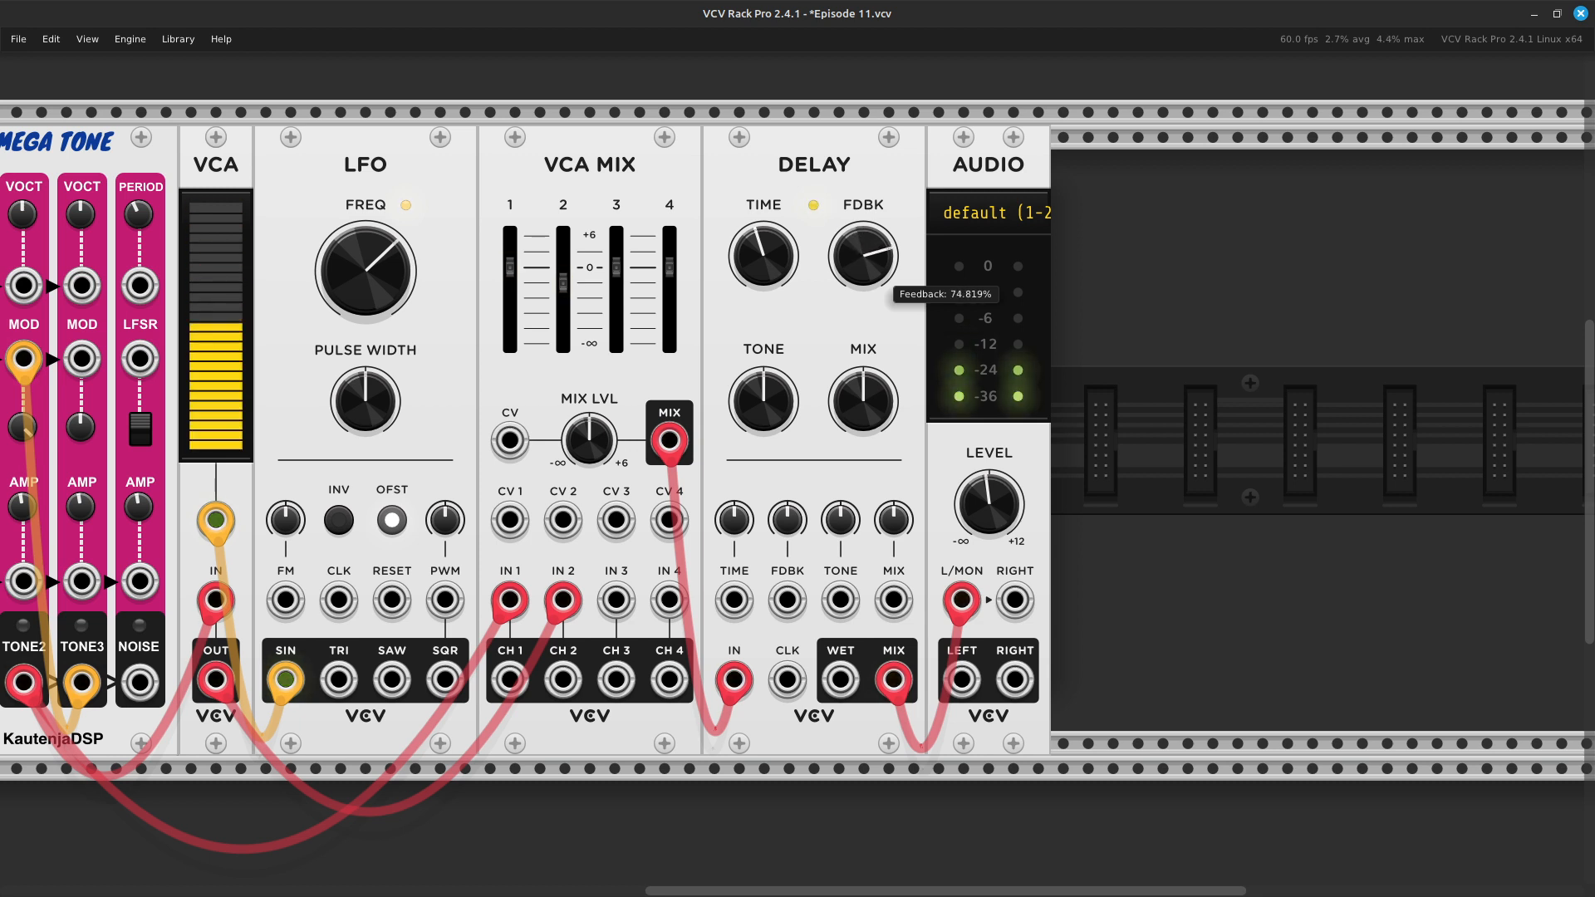
left_click_drag(863, 208, 863, 174)
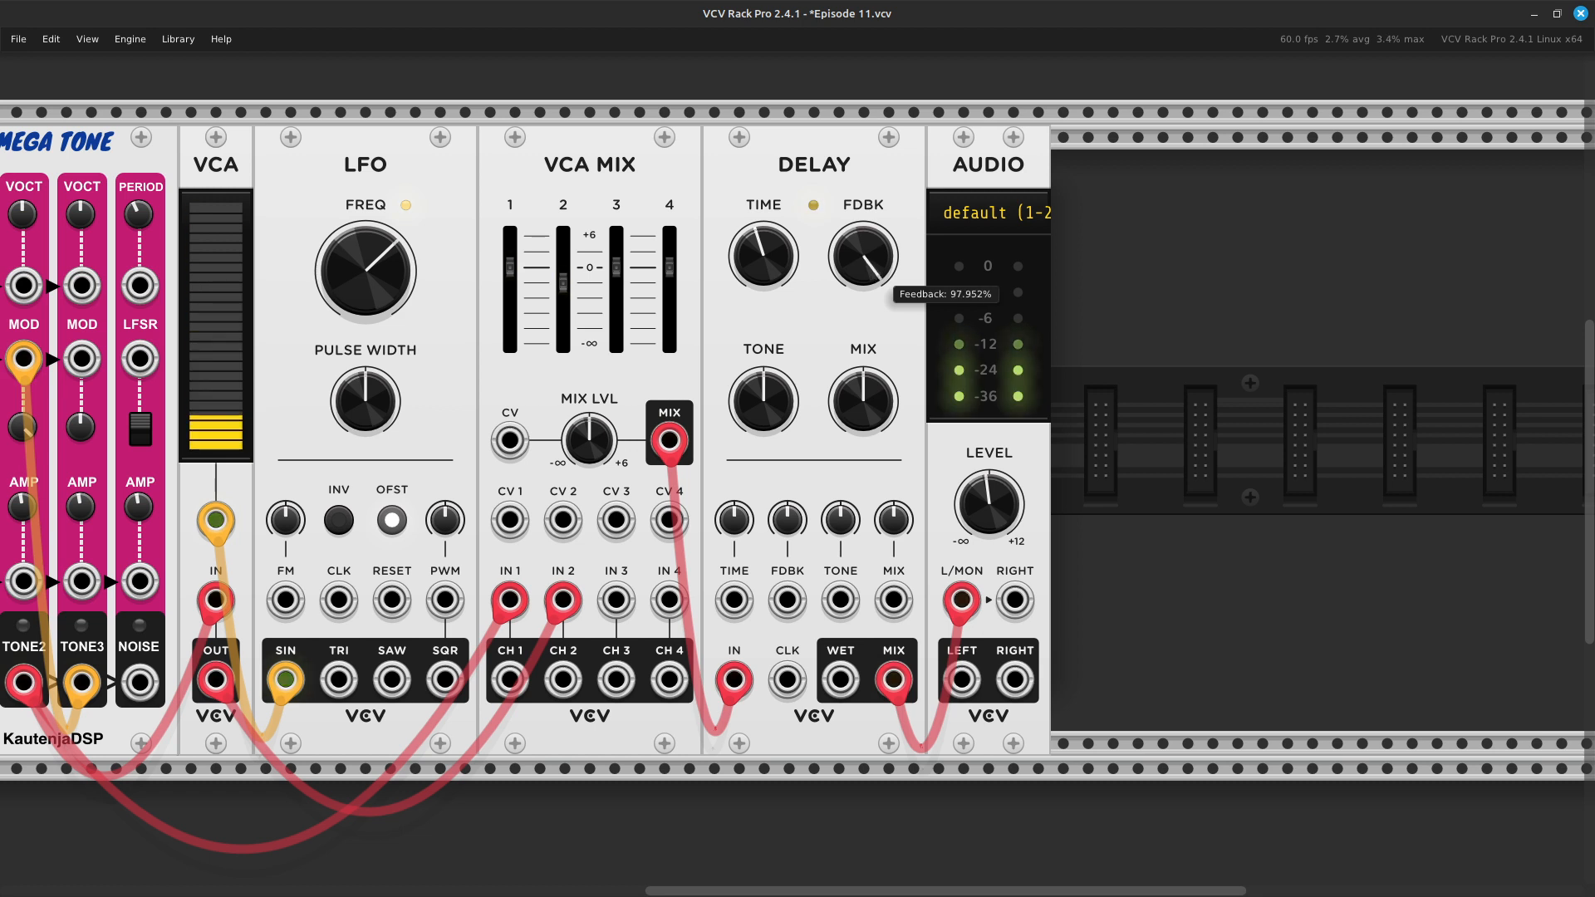
left_click_drag(863, 256, 864, 248)
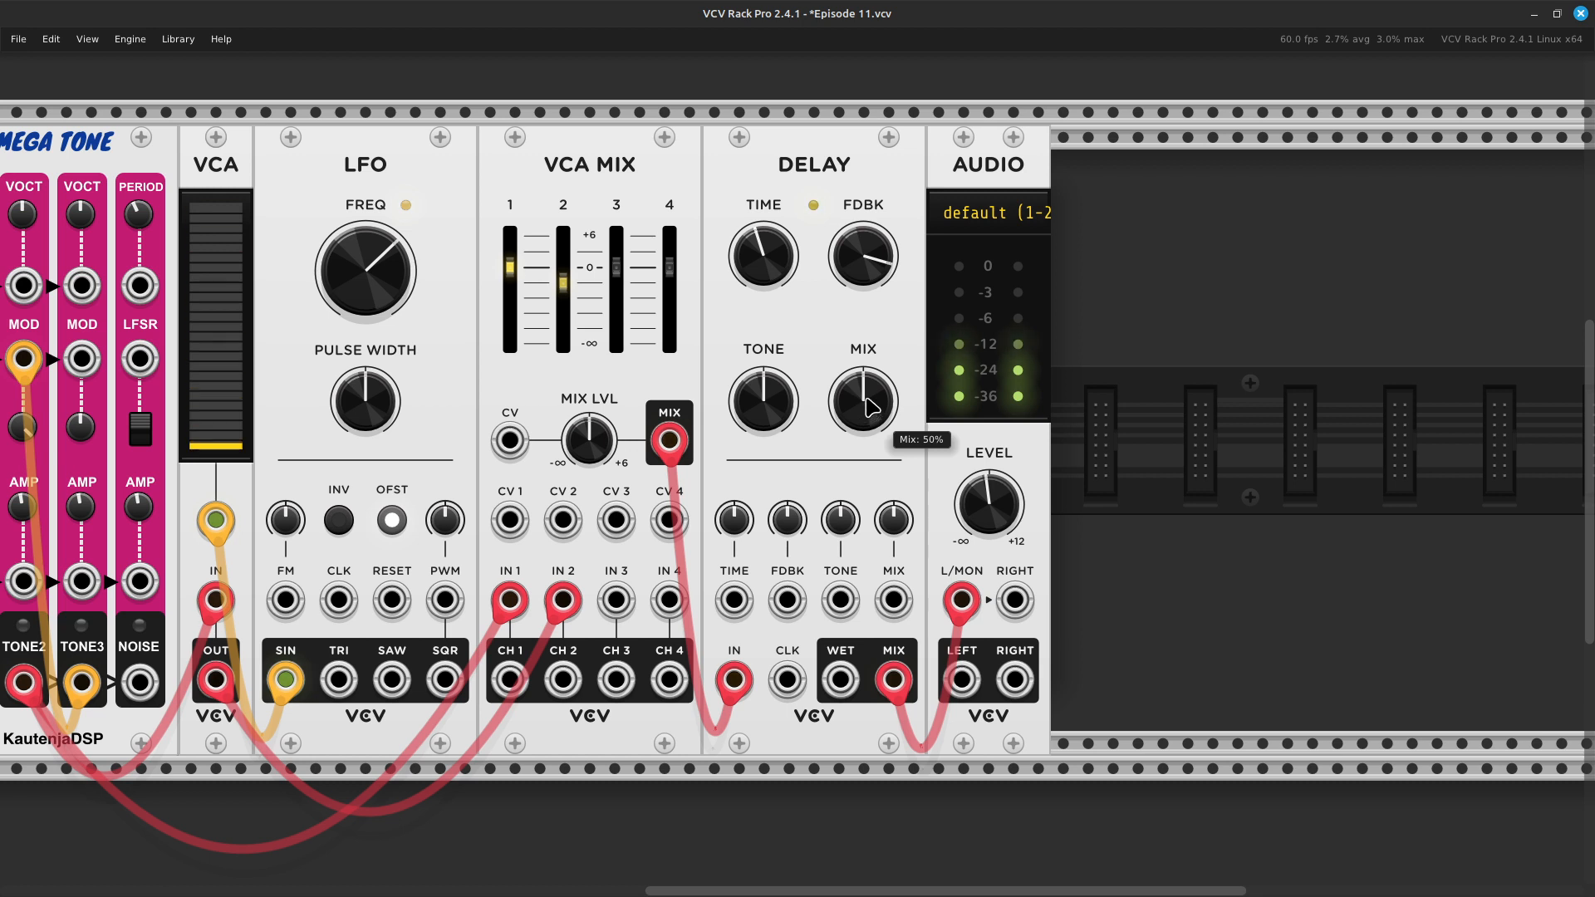
left_click_drag(864, 401, 864, 429)
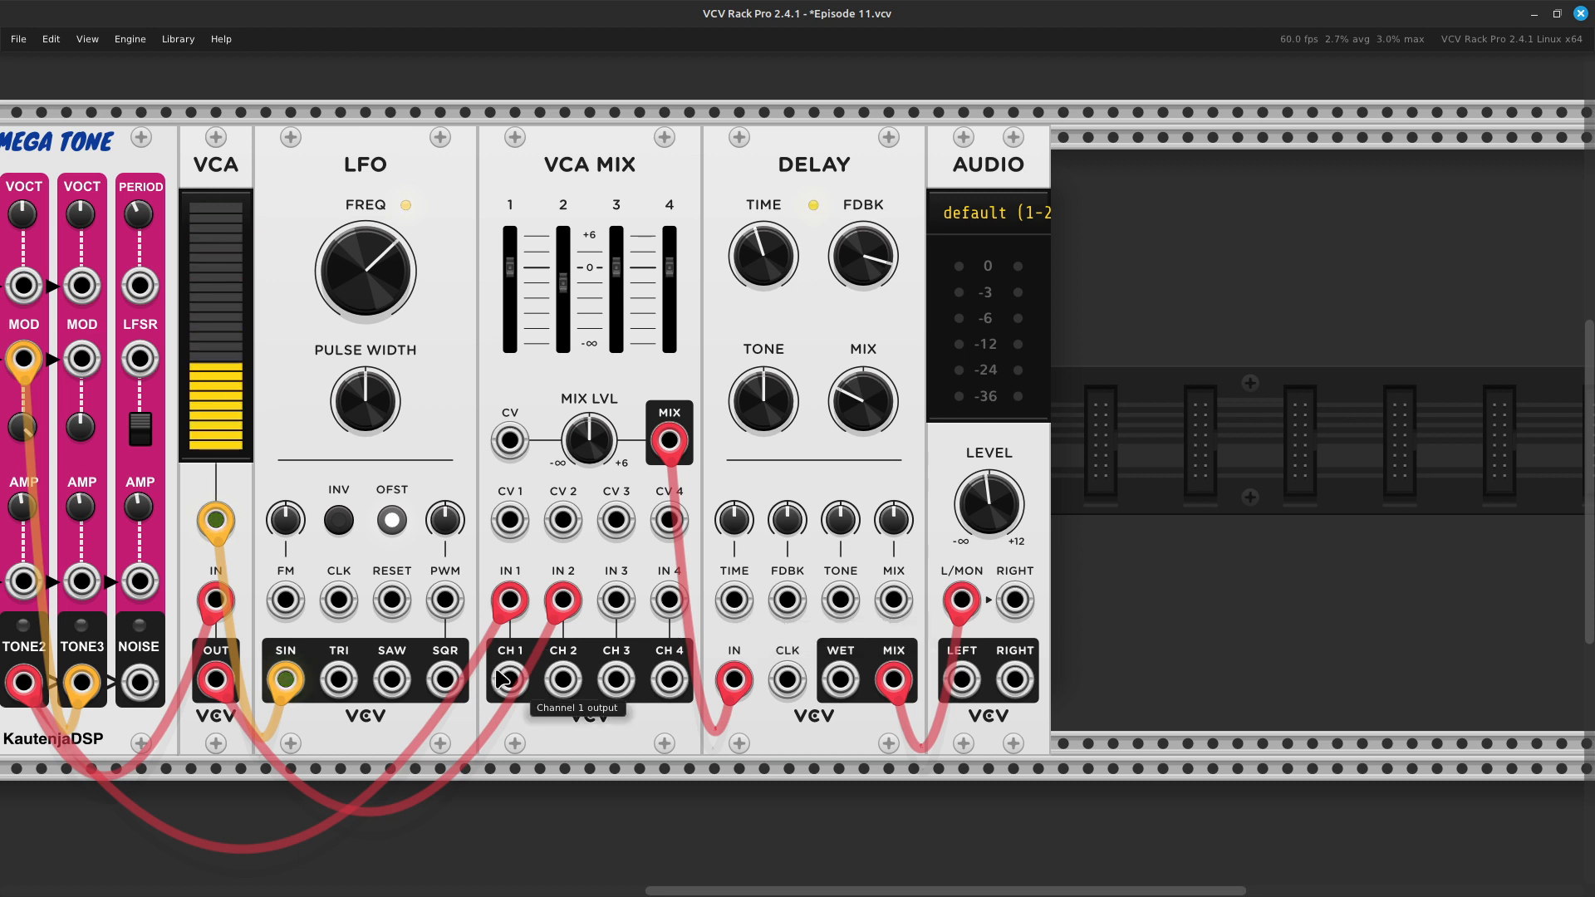
- Patch the LFO's TRI output to the Delay's TIME input with a yellow cable and raise Time CV to about 6.9%
right_click(334, 691)
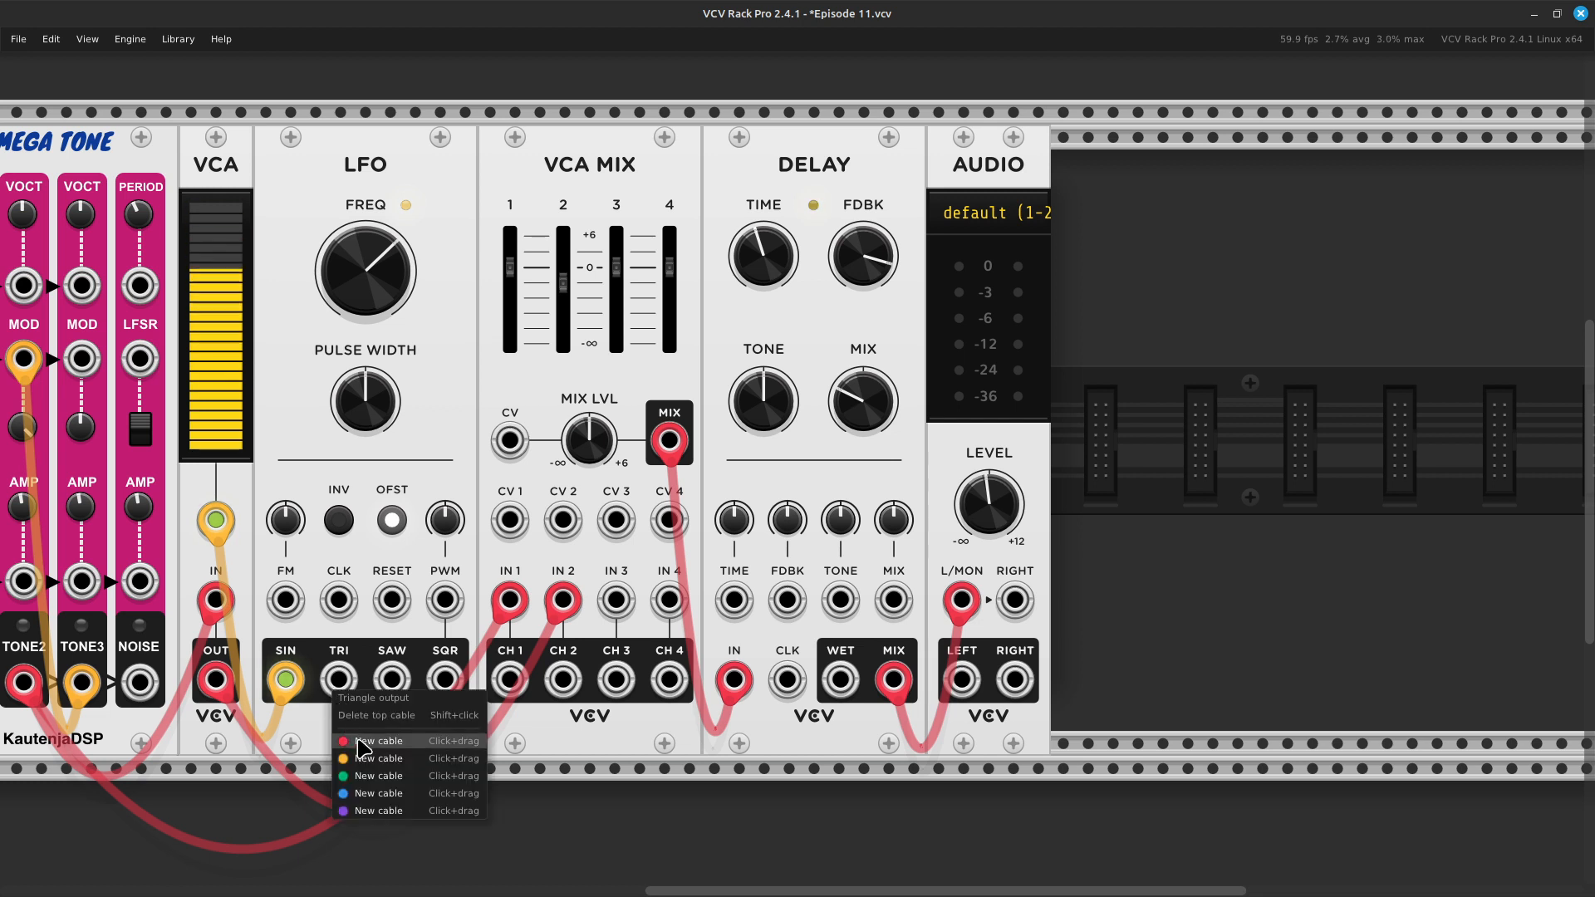
left_click_drag(372, 762, 724, 605)
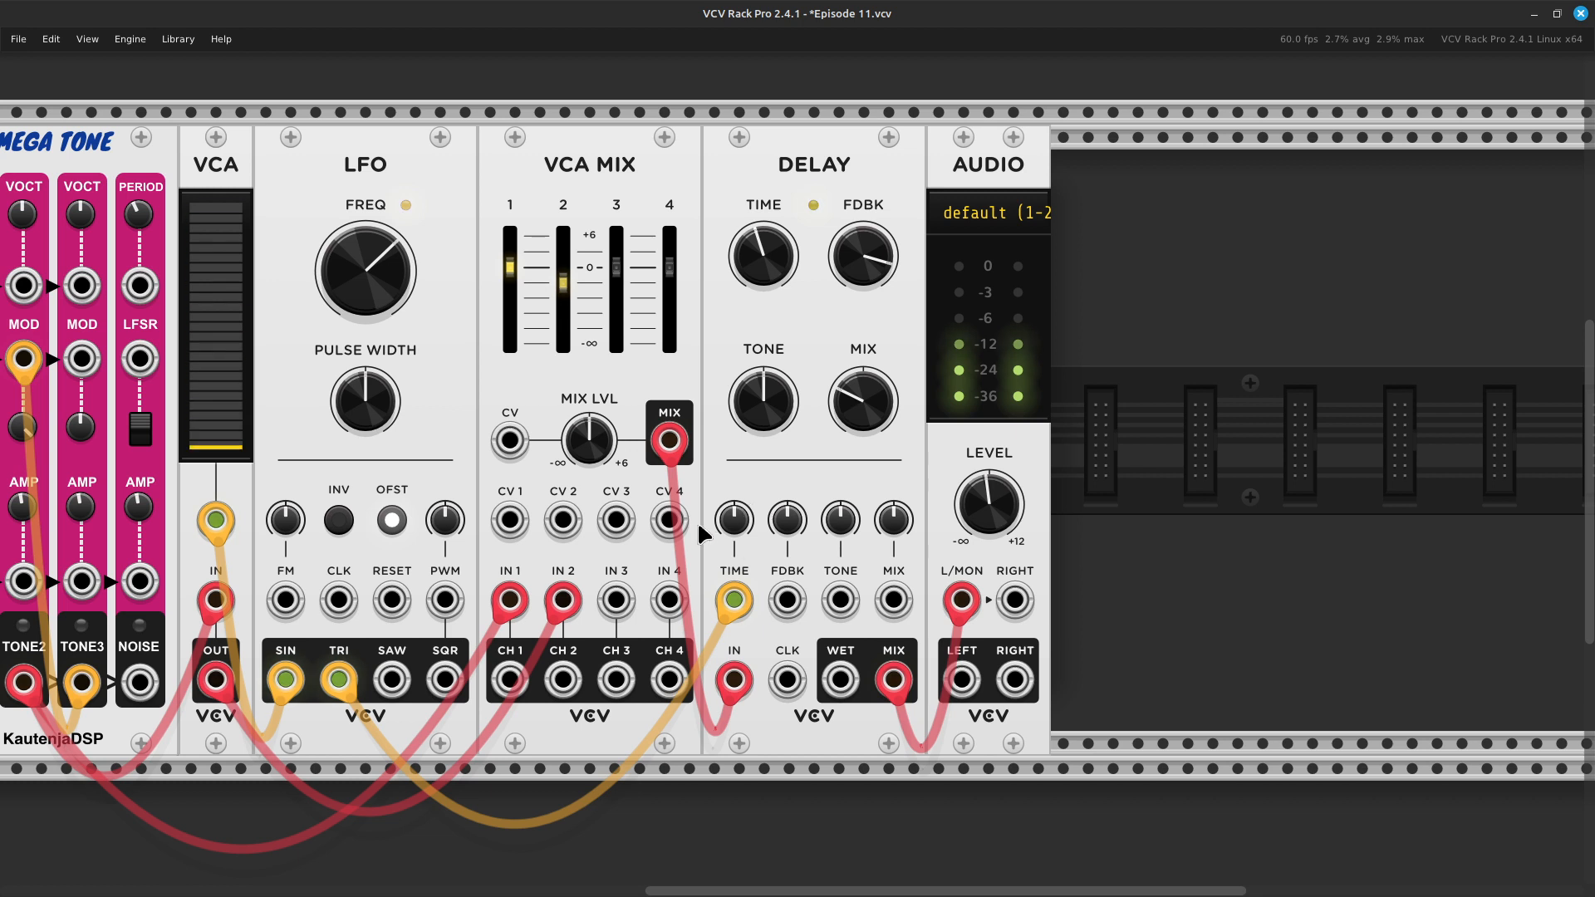
left_click_drag(731, 517, 732, 490)
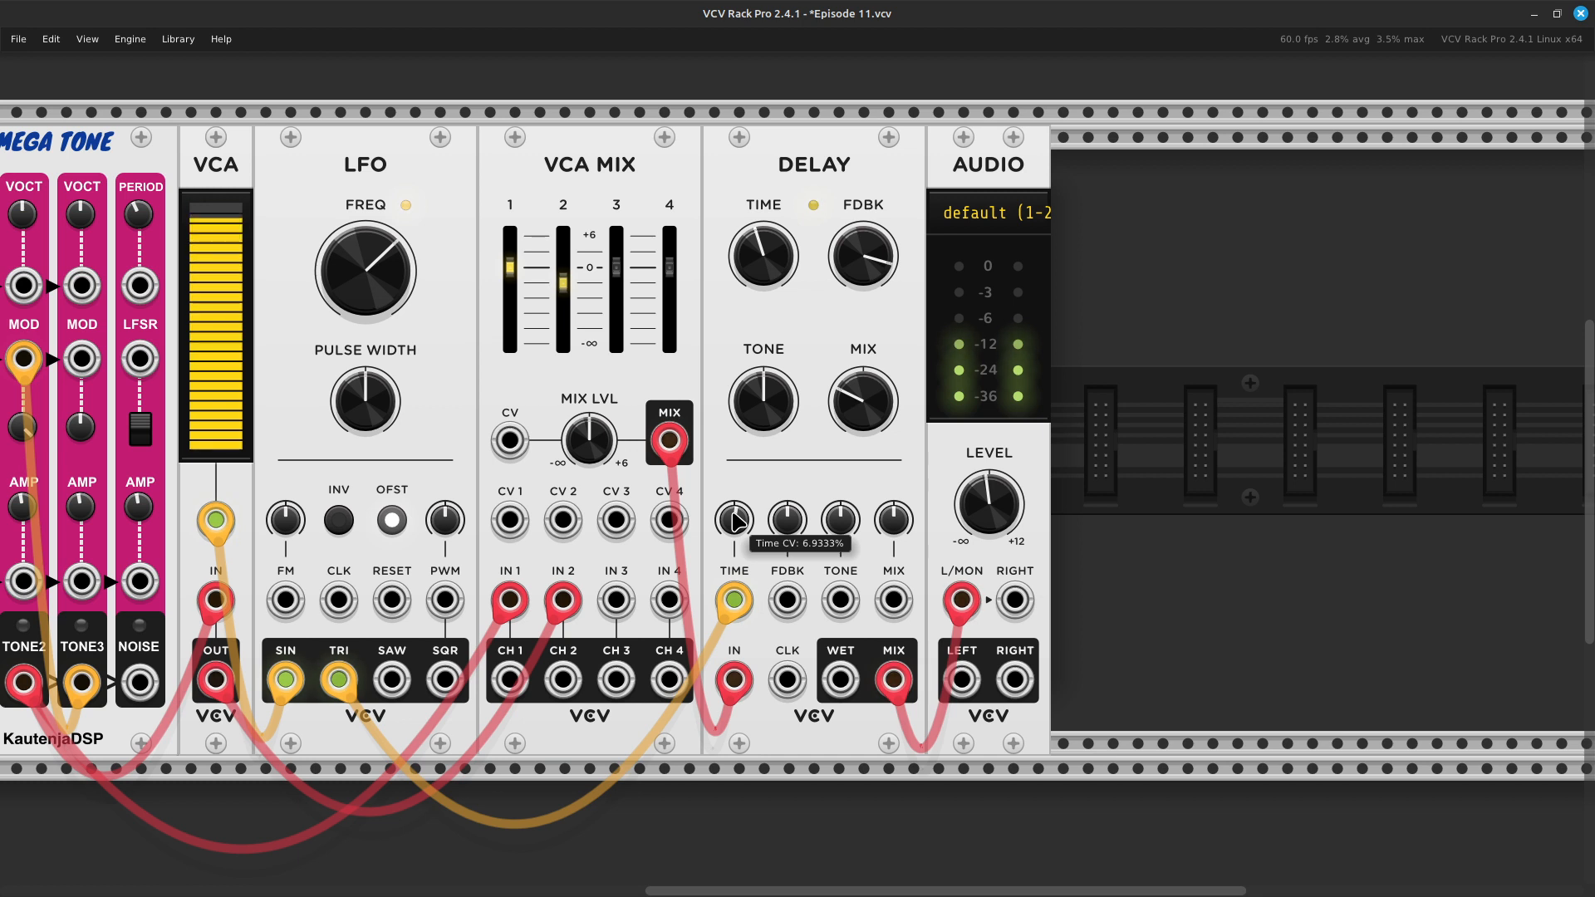
- Try the Delay's Time CV at about 21.3% and -17.3%, and reset it to its default
left_click_drag(742, 521, 742, 472)
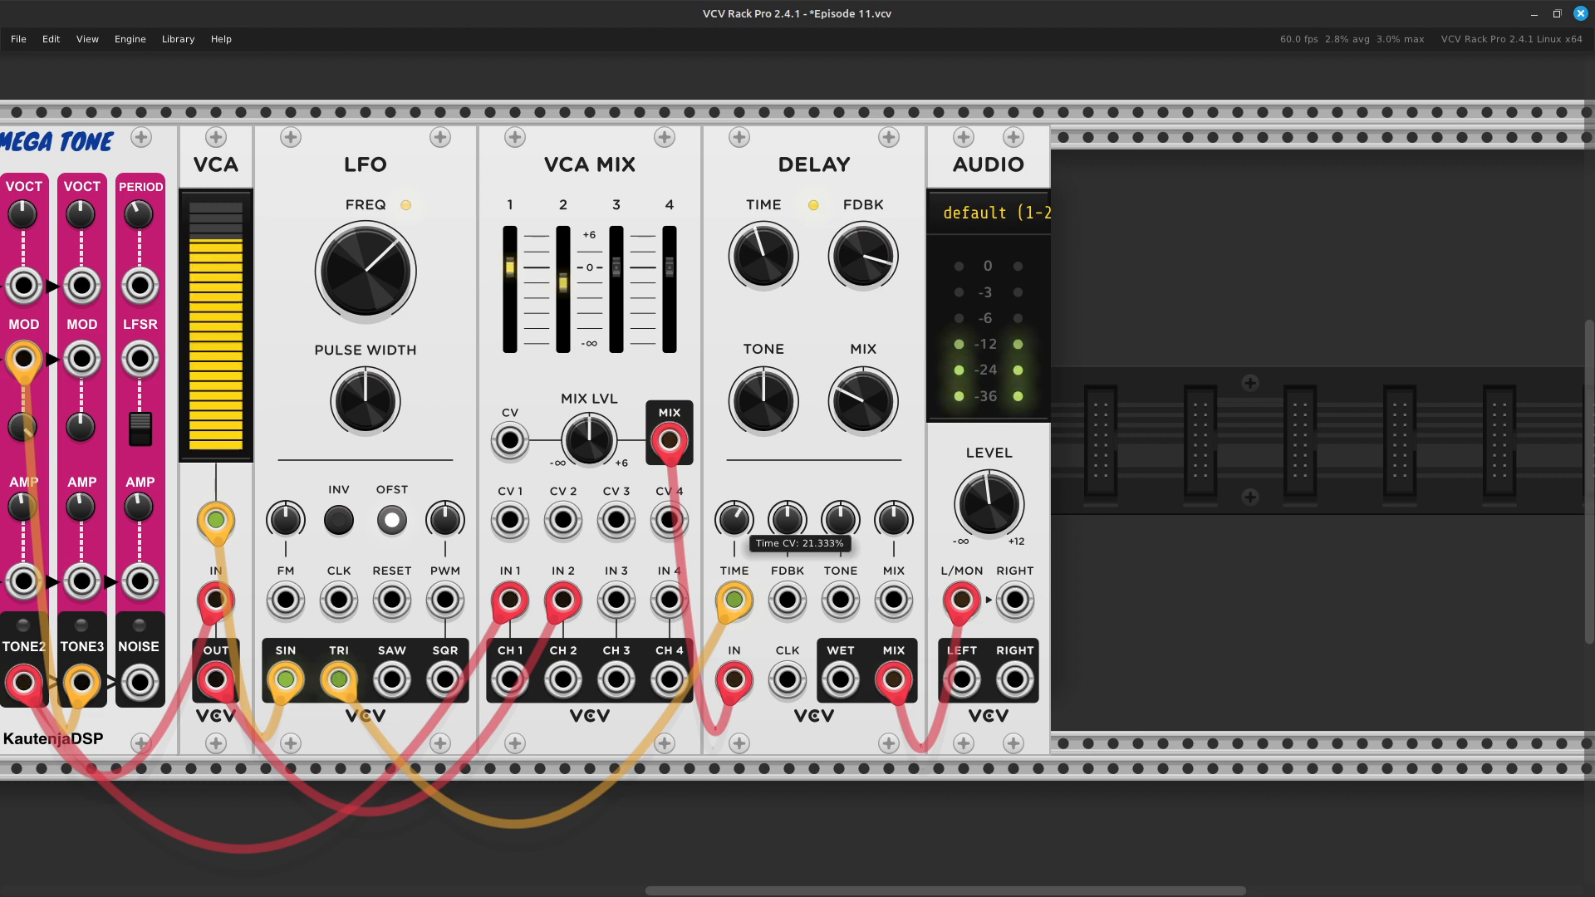
left_click_drag(734, 520, 734, 550)
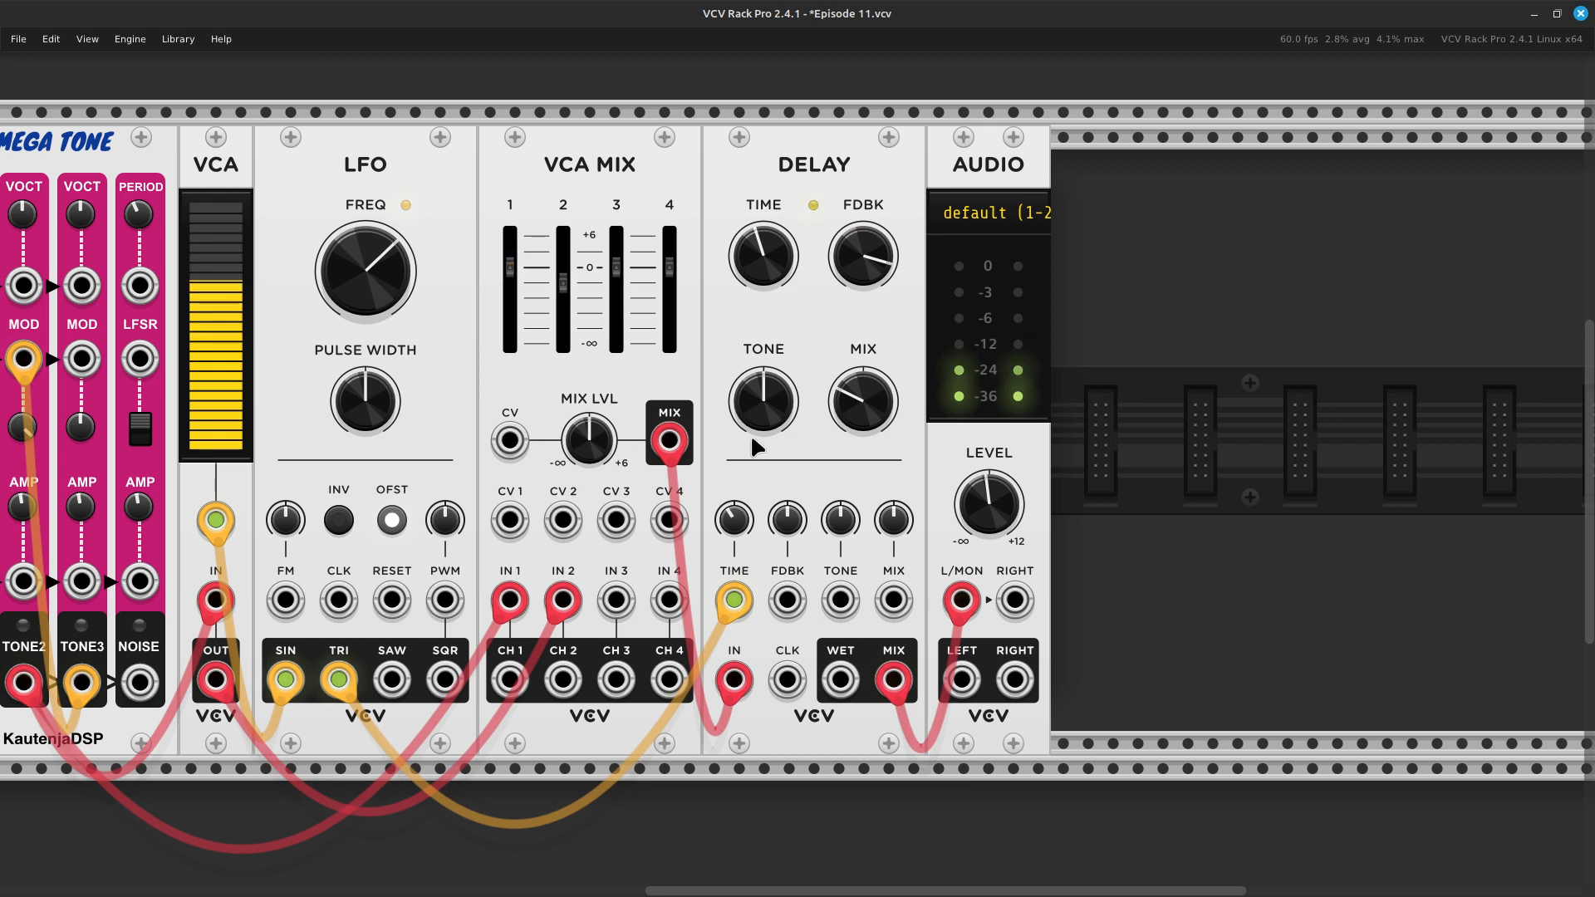
mouse_move(742, 515)
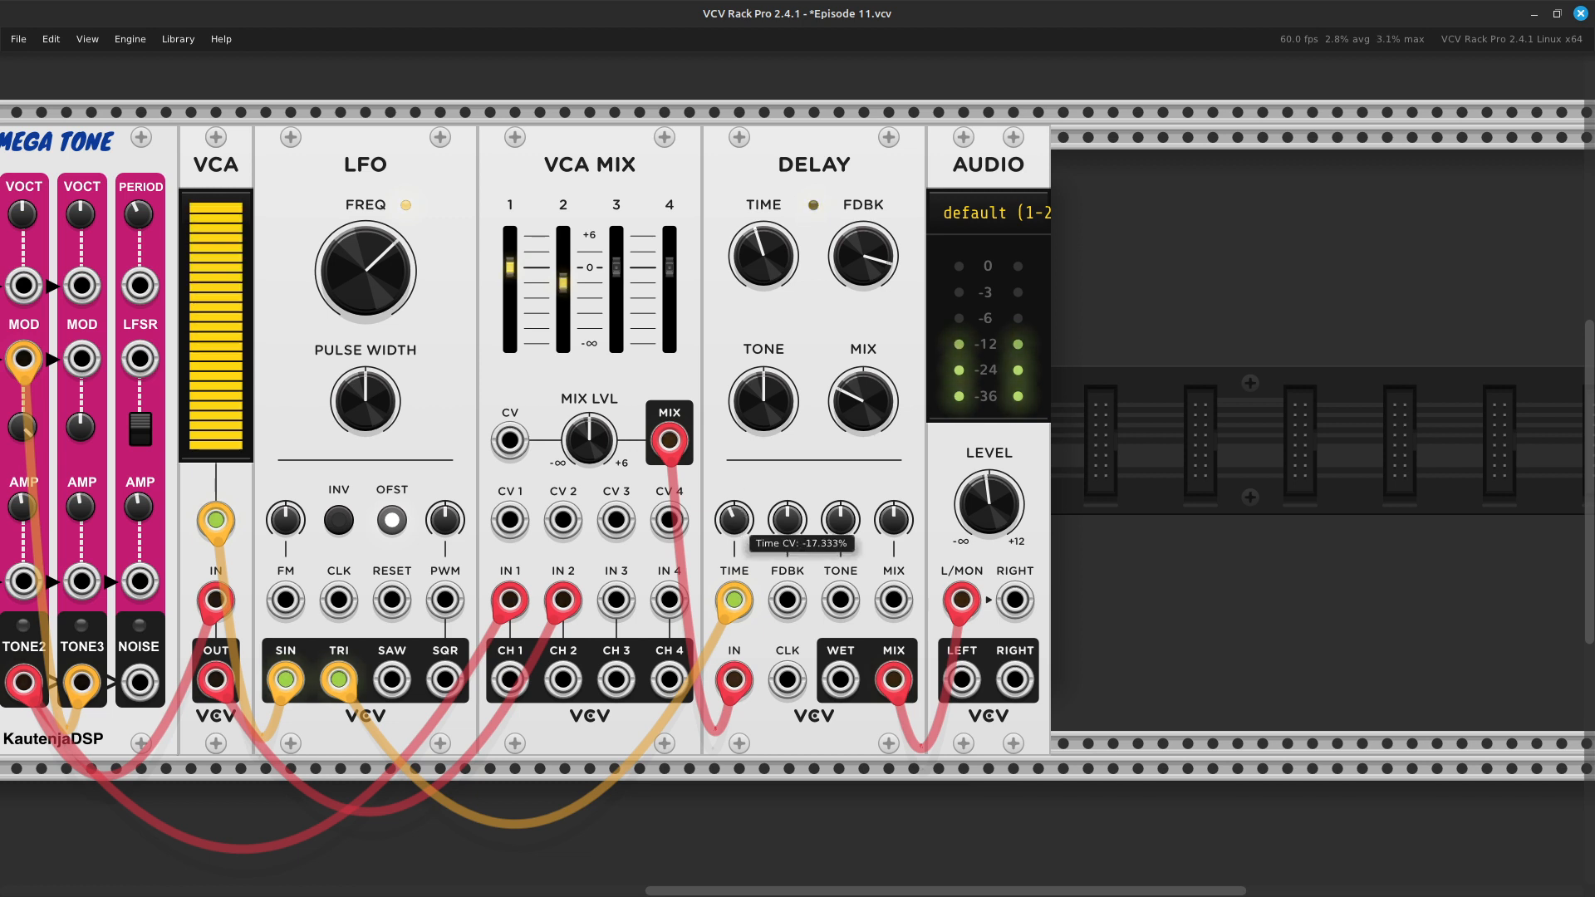
double_click(742, 525)
left_click_drag(742, 525, 742, 542)
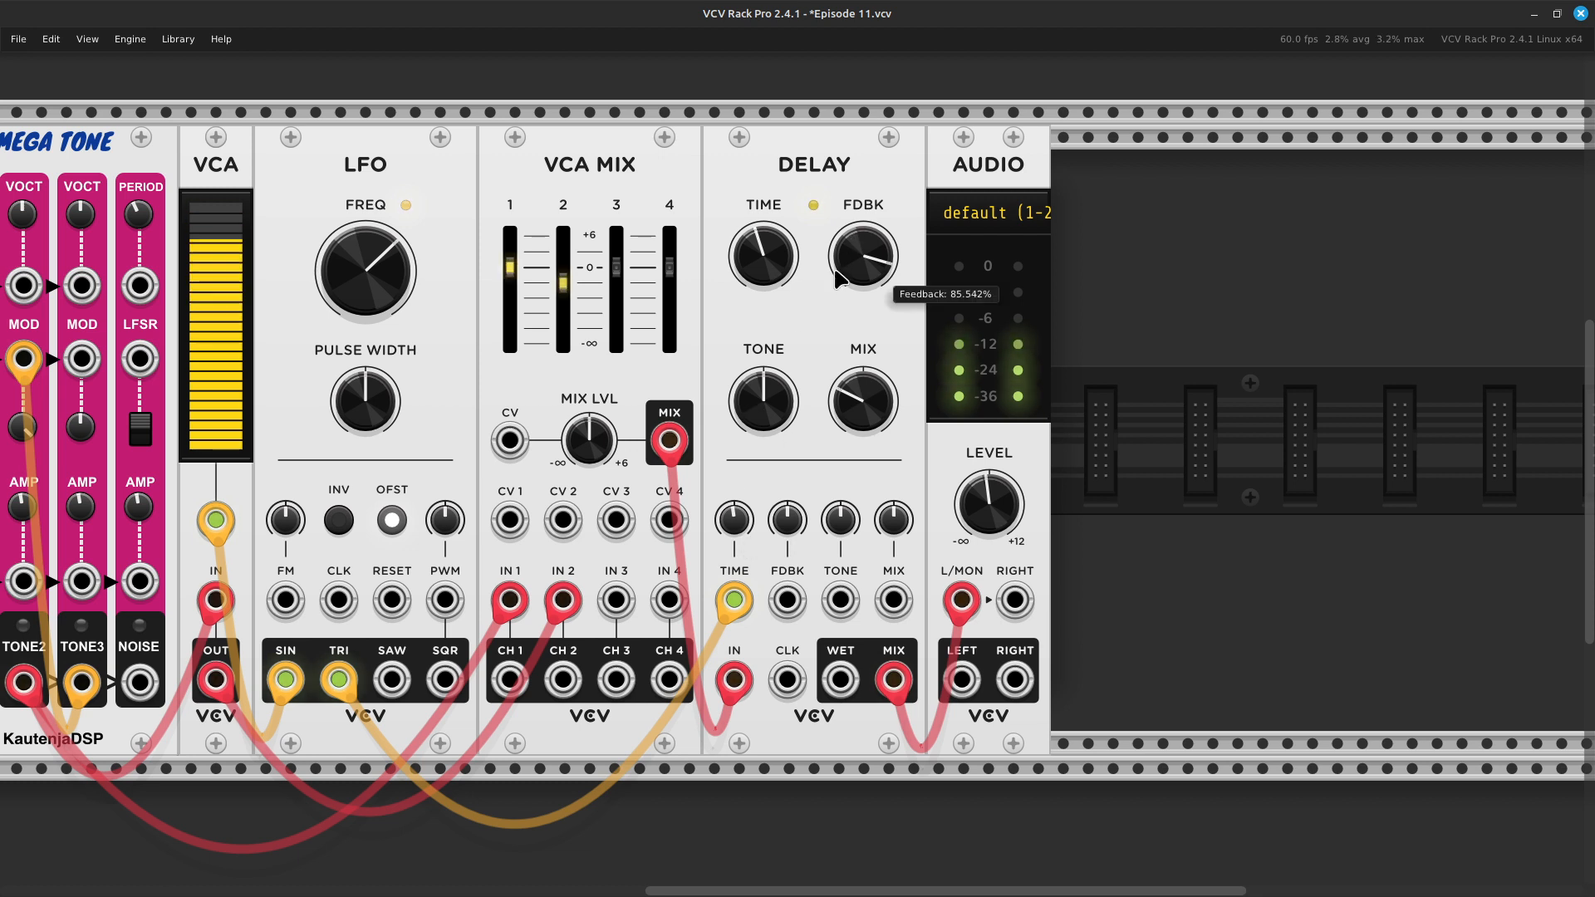
- Lower the Delay's feedback to about 41.9% and raise its mix to about 54.2%
left_click_drag(880, 274, 881, 387)
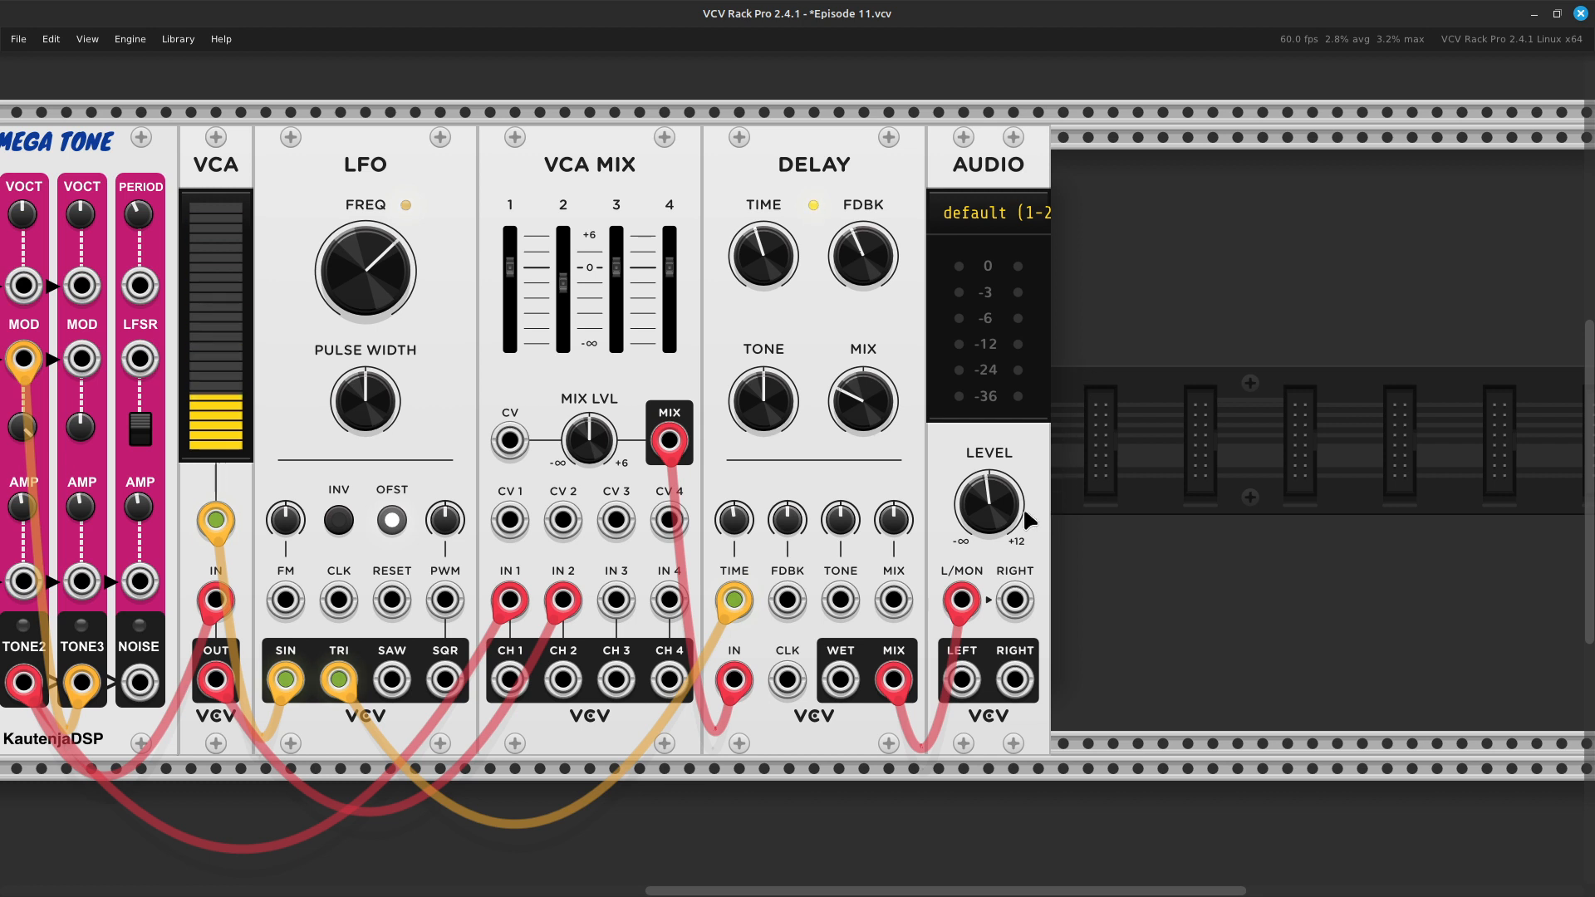
mouse_move(862, 427)
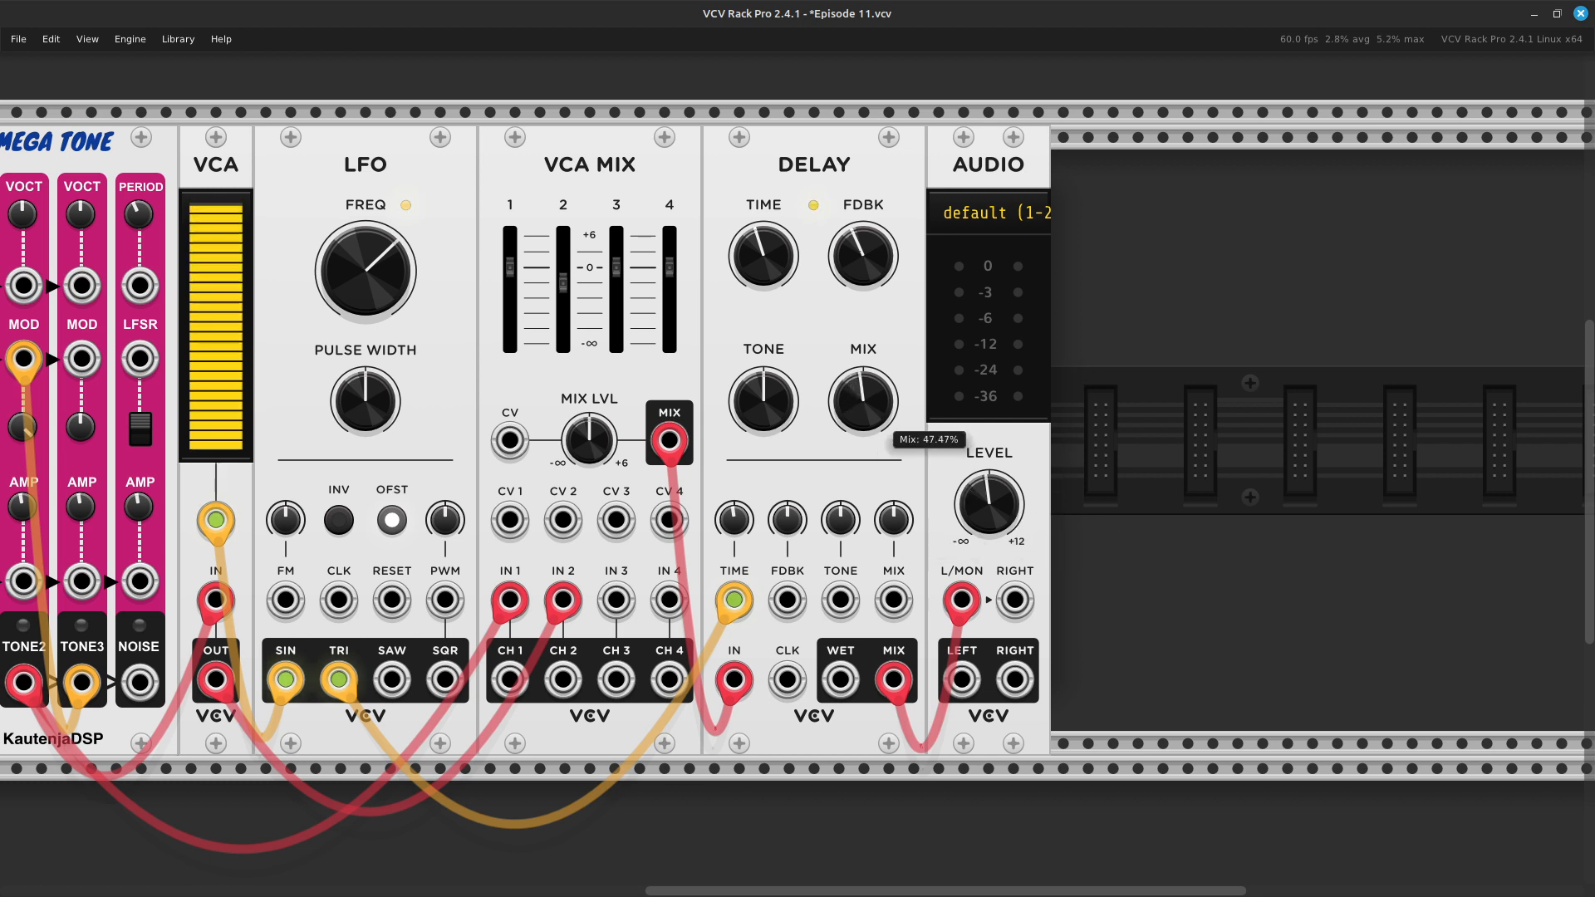
left_click_drag(863, 415, 862, 360)
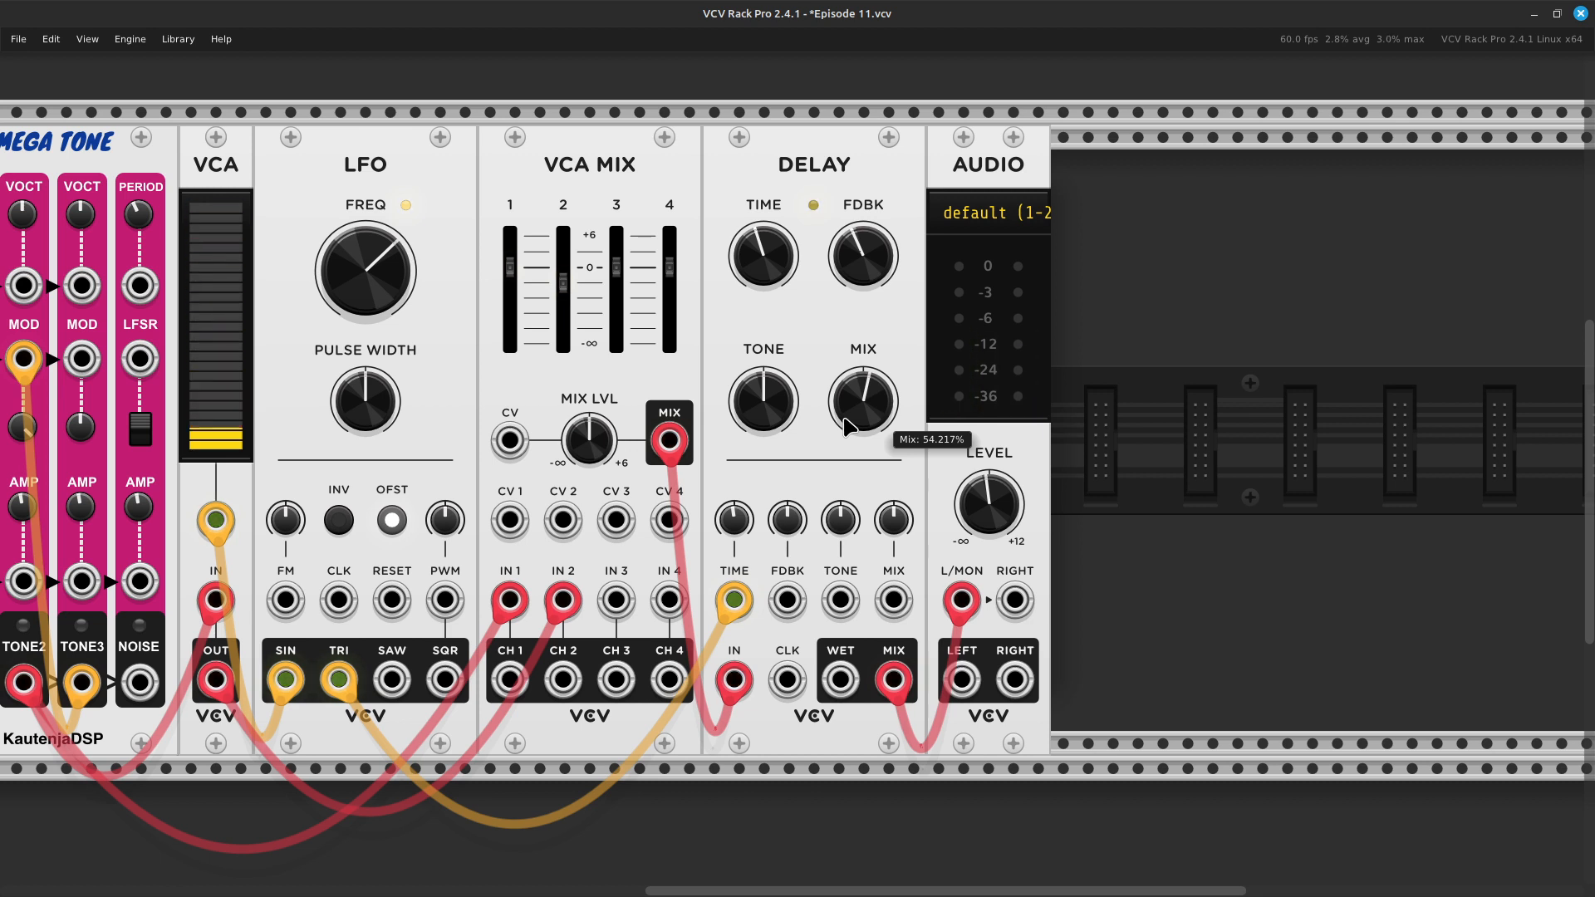
- Set the MIDI to CV module's polyphony channels to 3
scroll(815, 413, "left", 6)
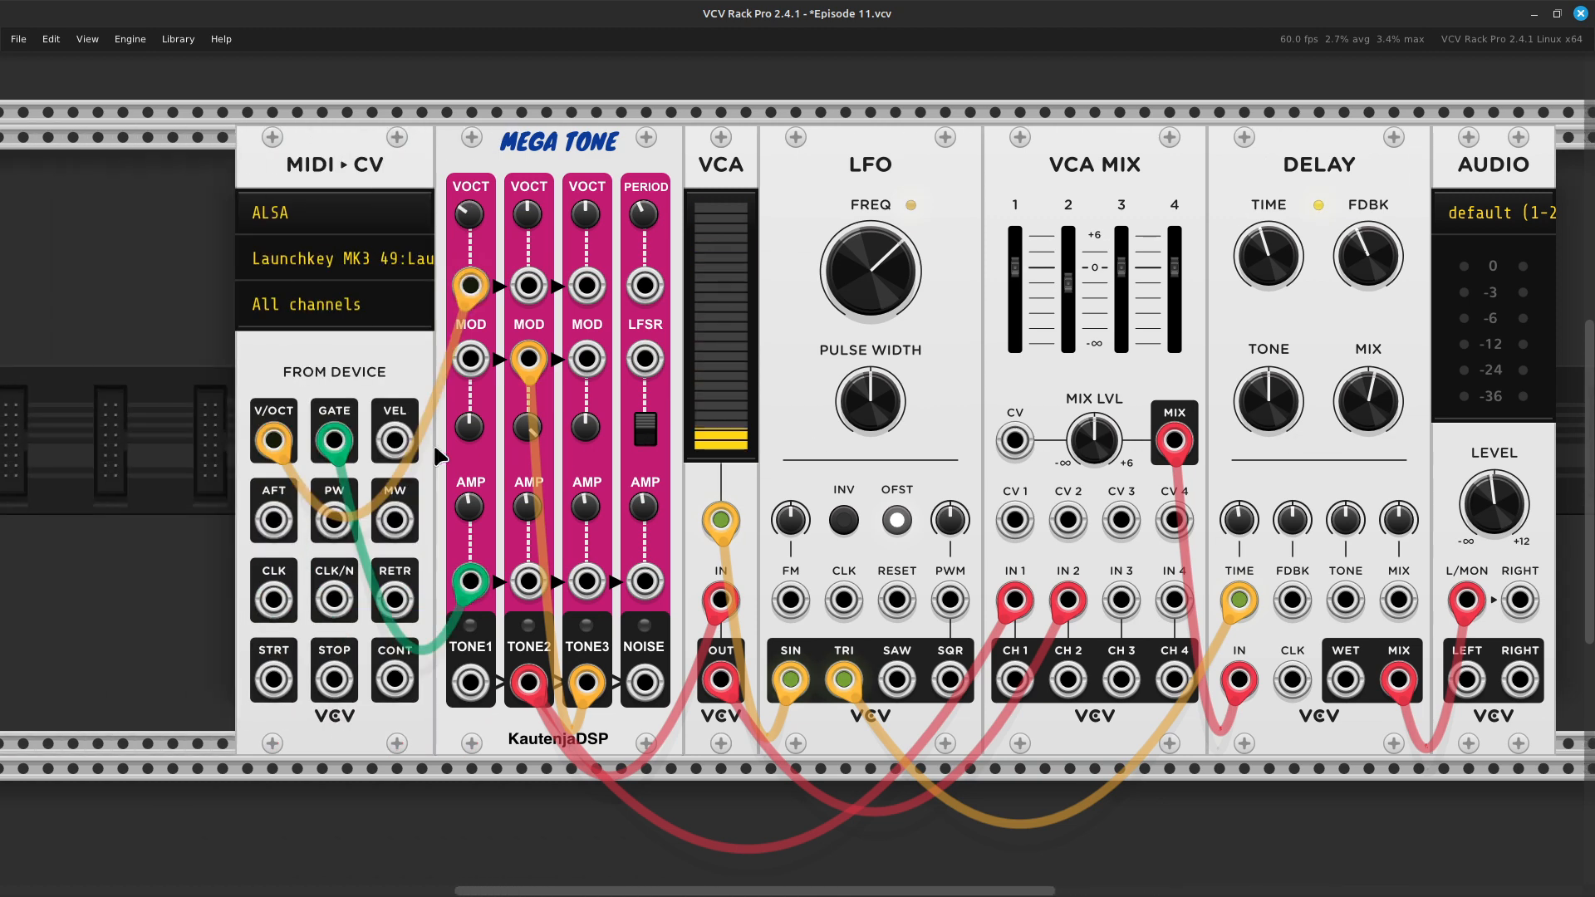
right_click(364, 365)
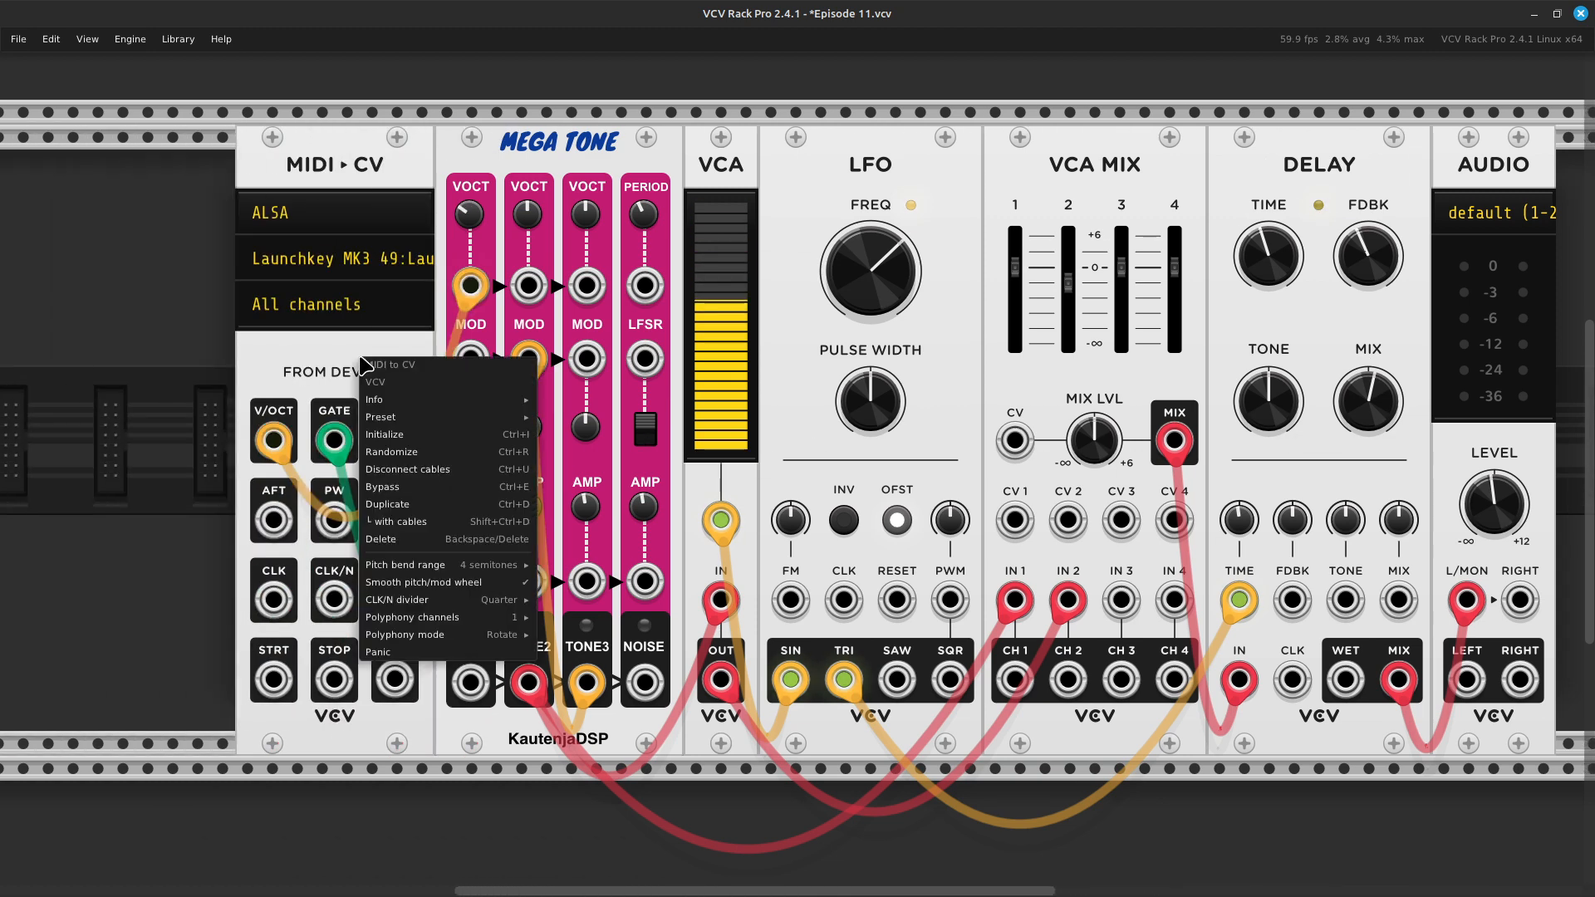
mouse_move(452, 619)
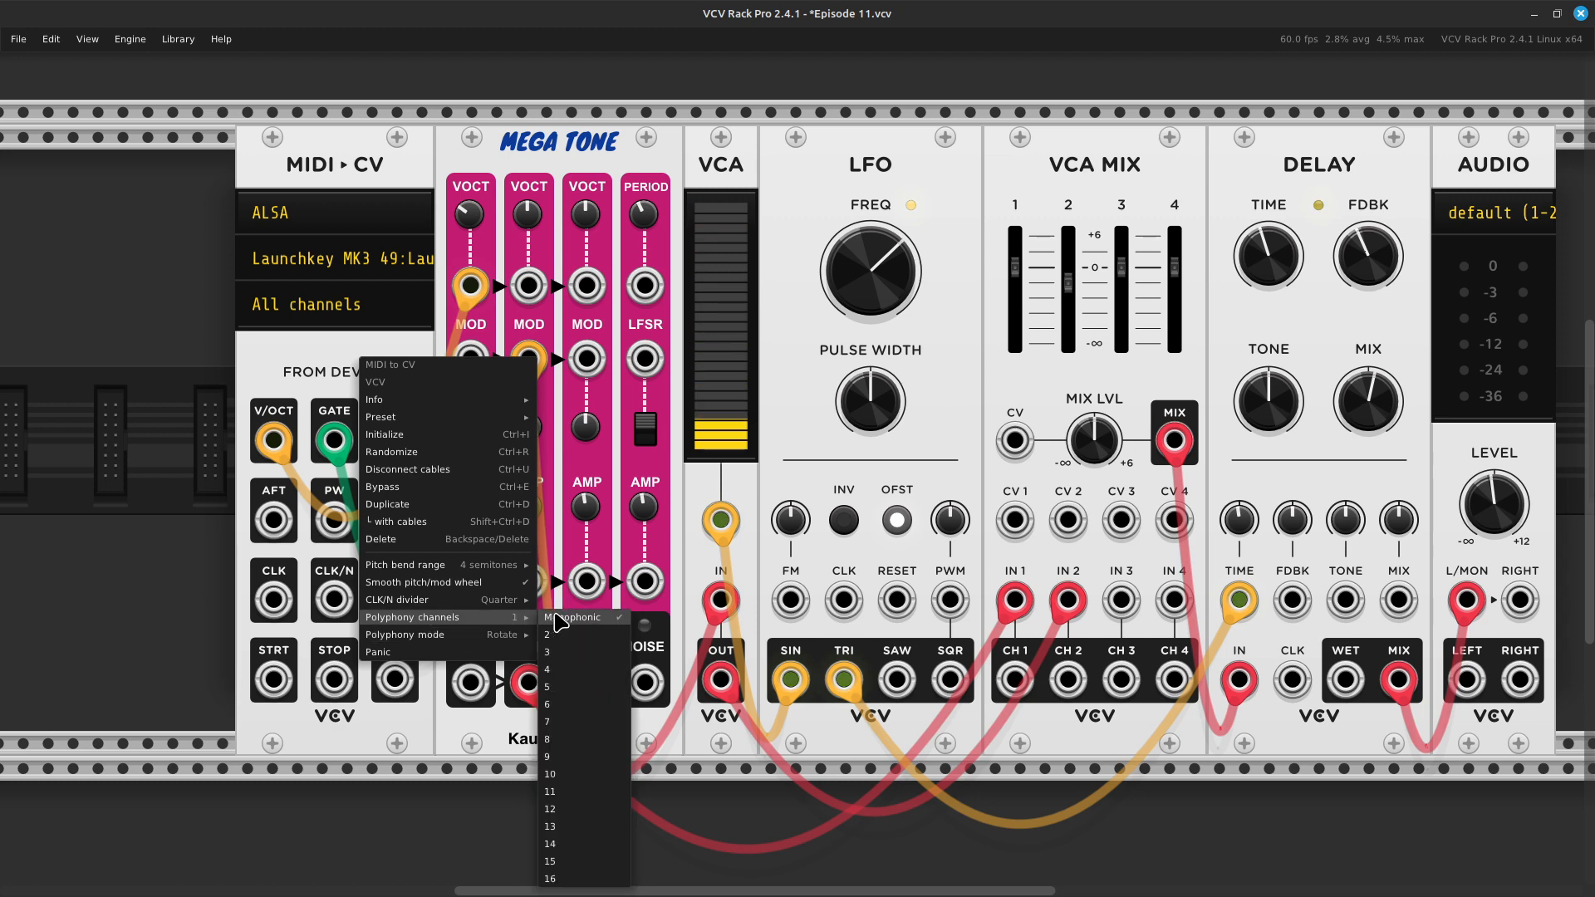
left_click(567, 658)
- Try the Delay's Time CV at about 17.3% with the polyphonic patch and initialize it to its default
scroll(551, 647, "right", 5)
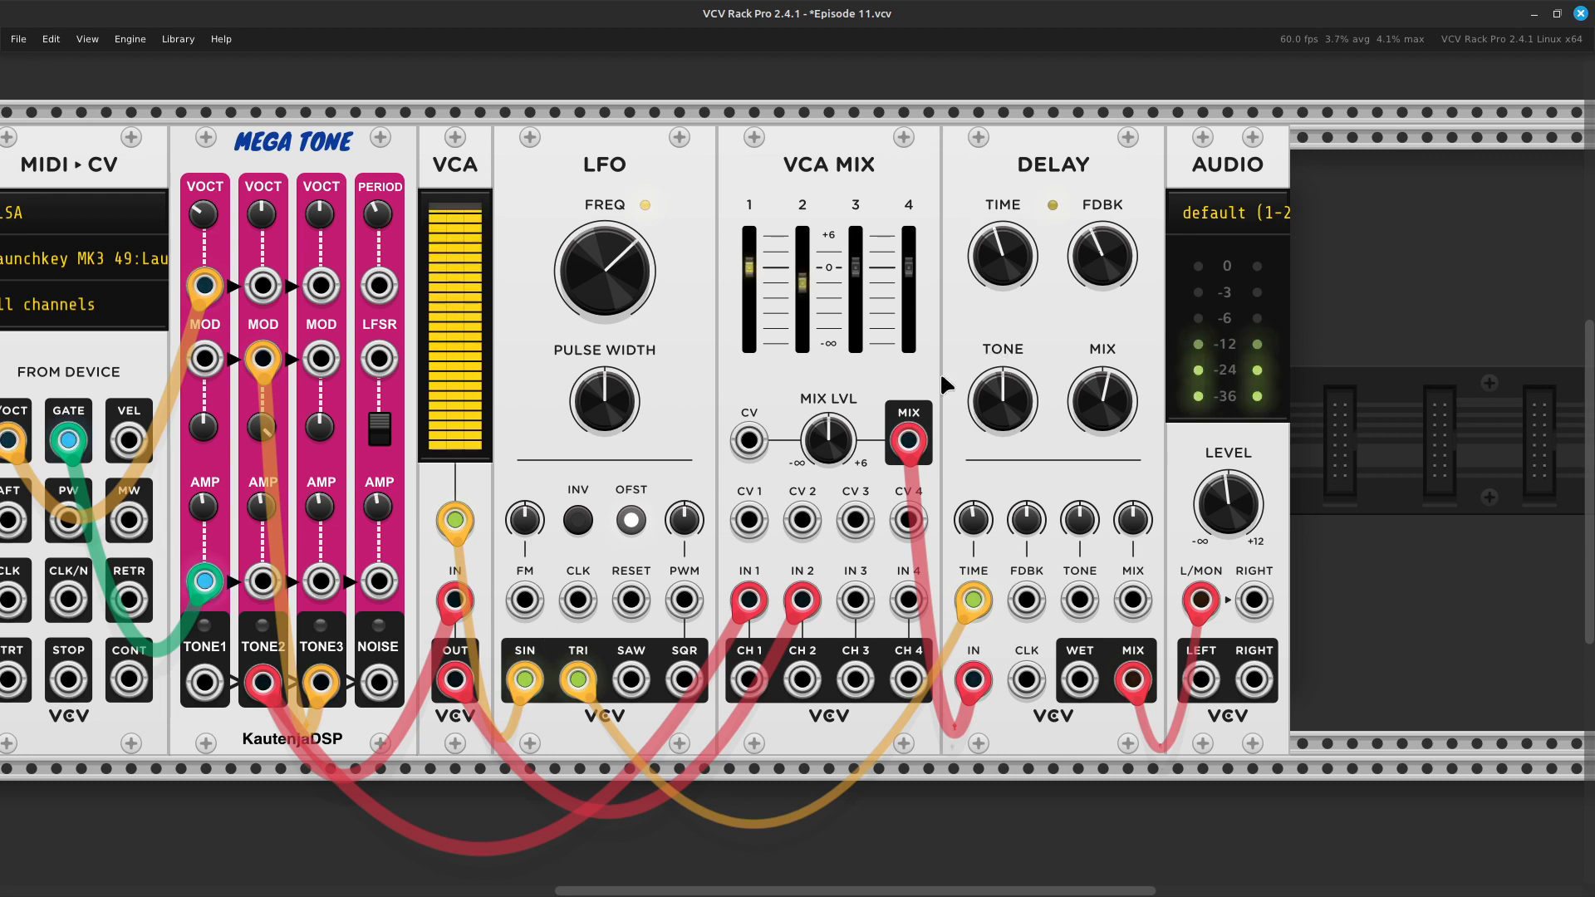
mouse_move(975, 530)
left_click_drag(980, 525, 980, 467)
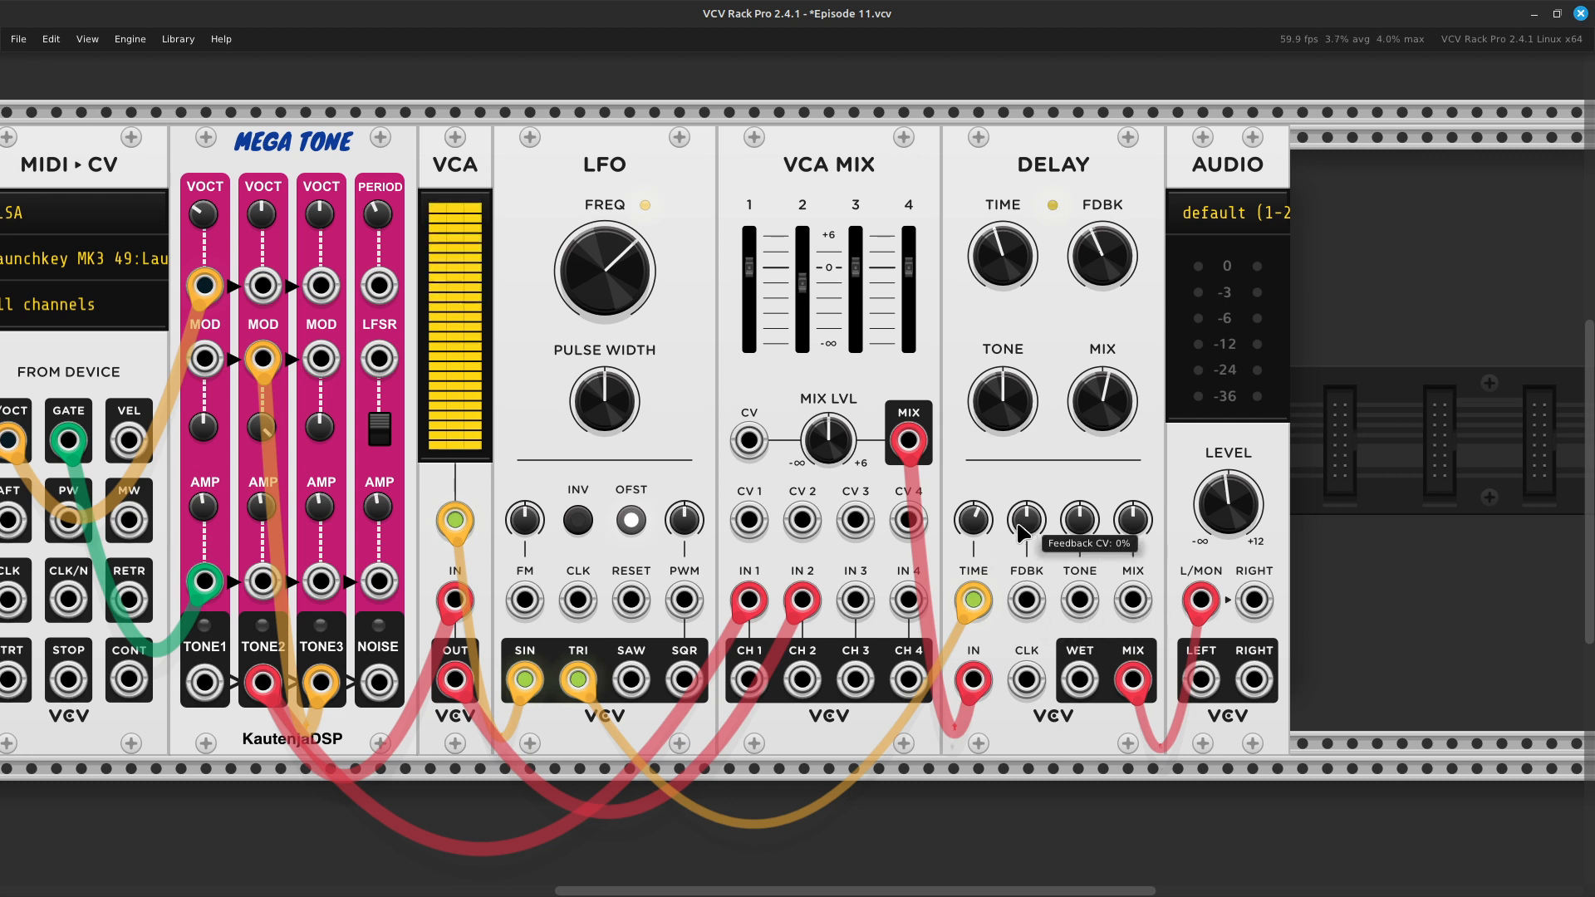
right_click(990, 521)
mouse_move(1023, 573)
left_click(981, 521)
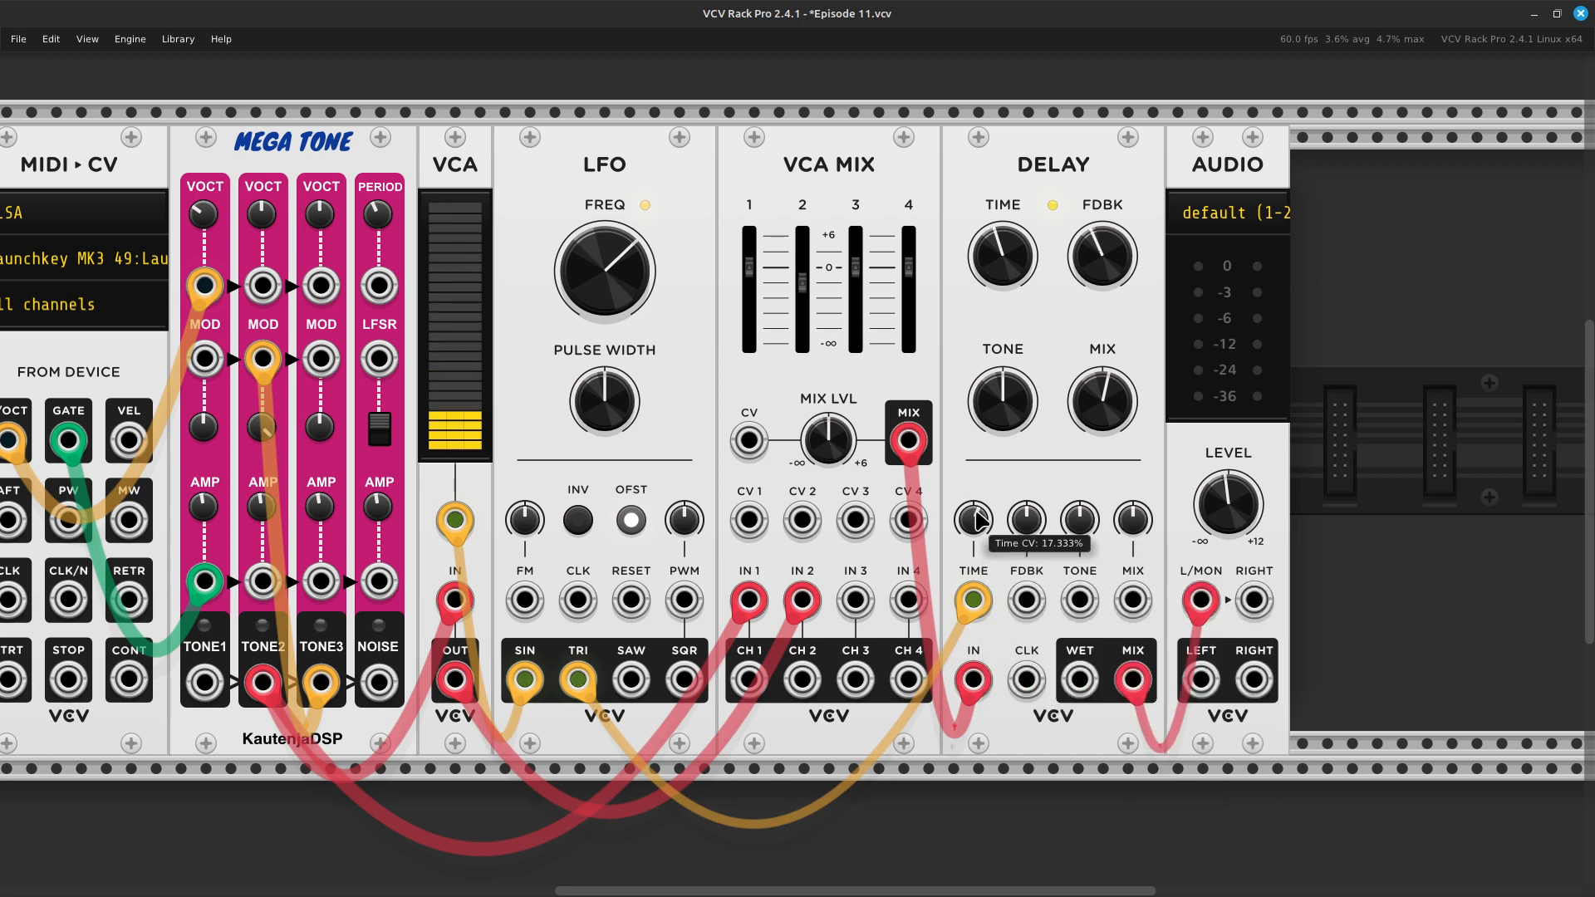
right_click(981, 524)
left_click(1024, 567)
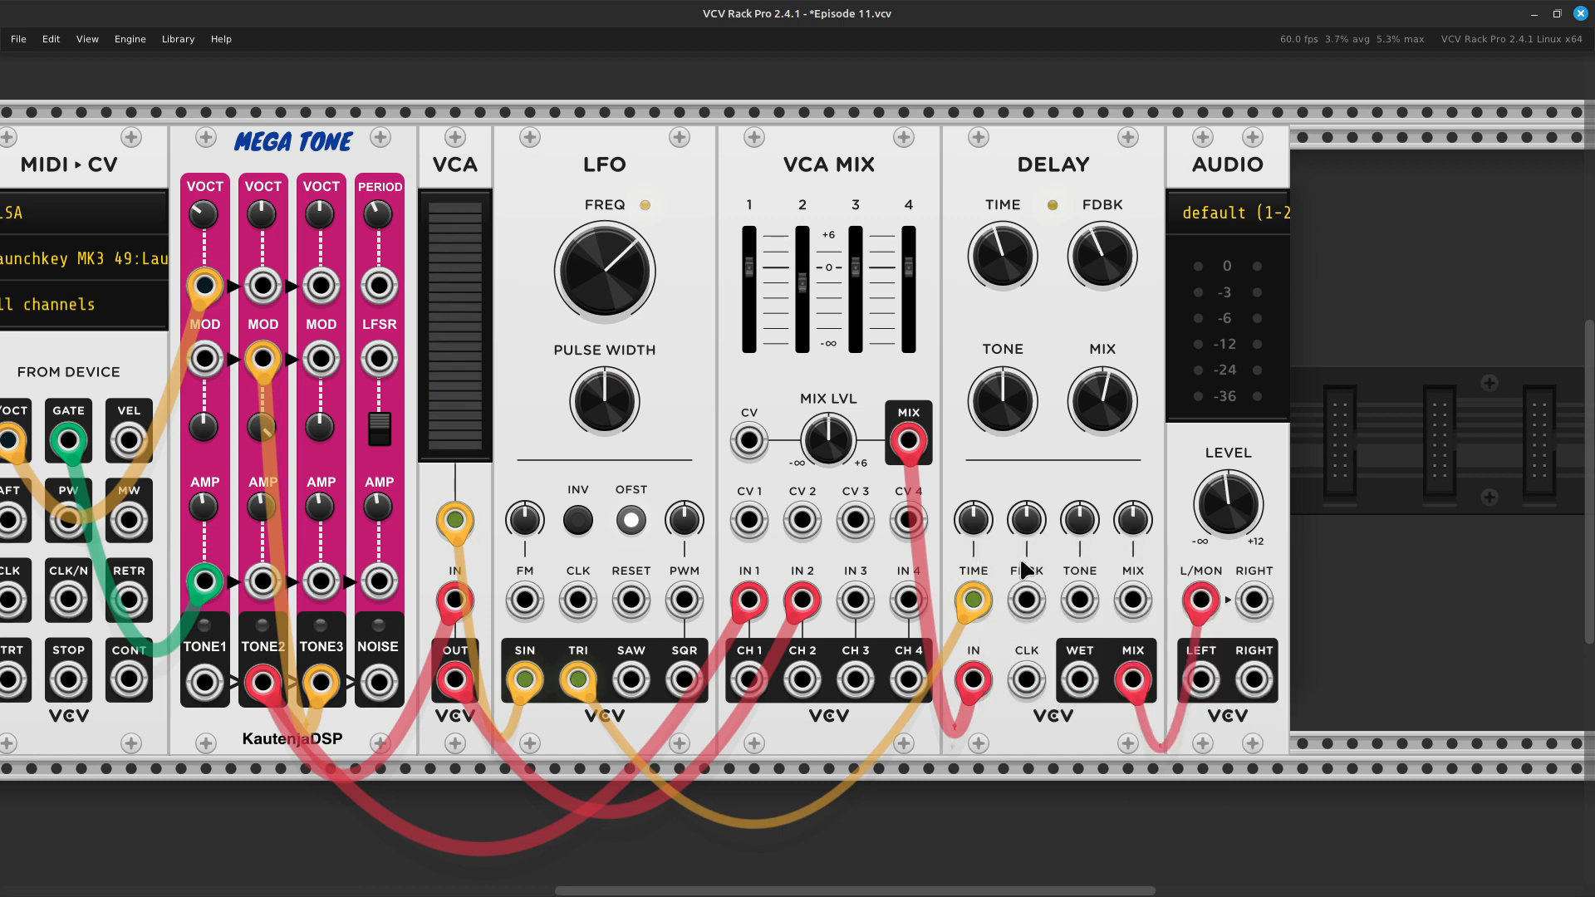
- Move the LFO's TRI cable from the Delay's TIME input to its FDBK input and set the delay time to about 0.321 s
left_click_drag(975, 606, 1030, 605)
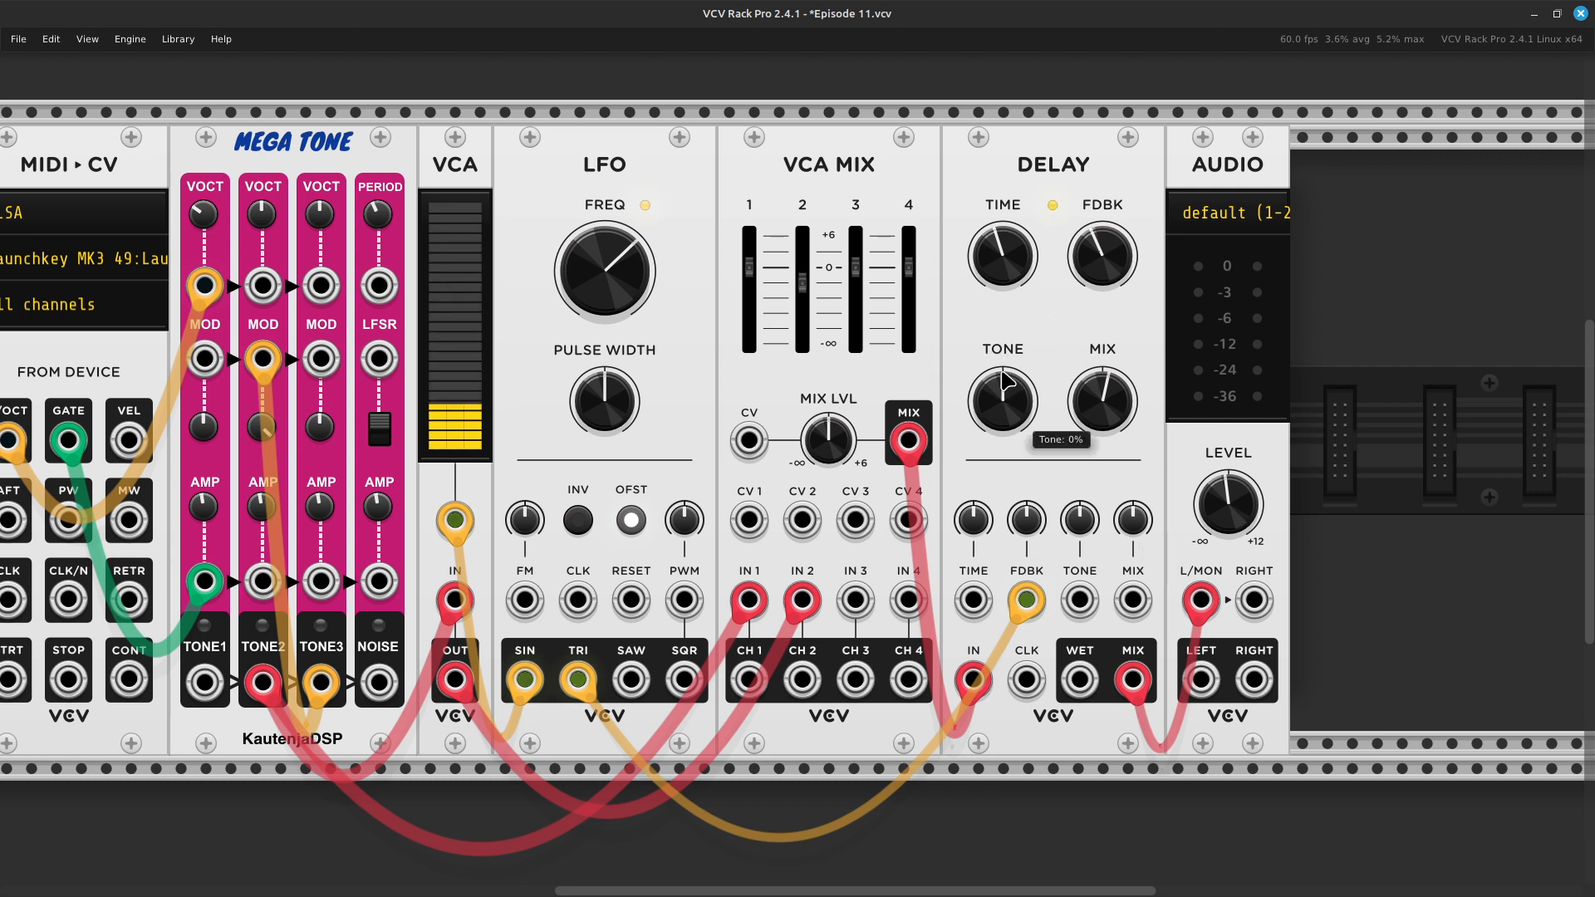
mouse_move(1013, 254)
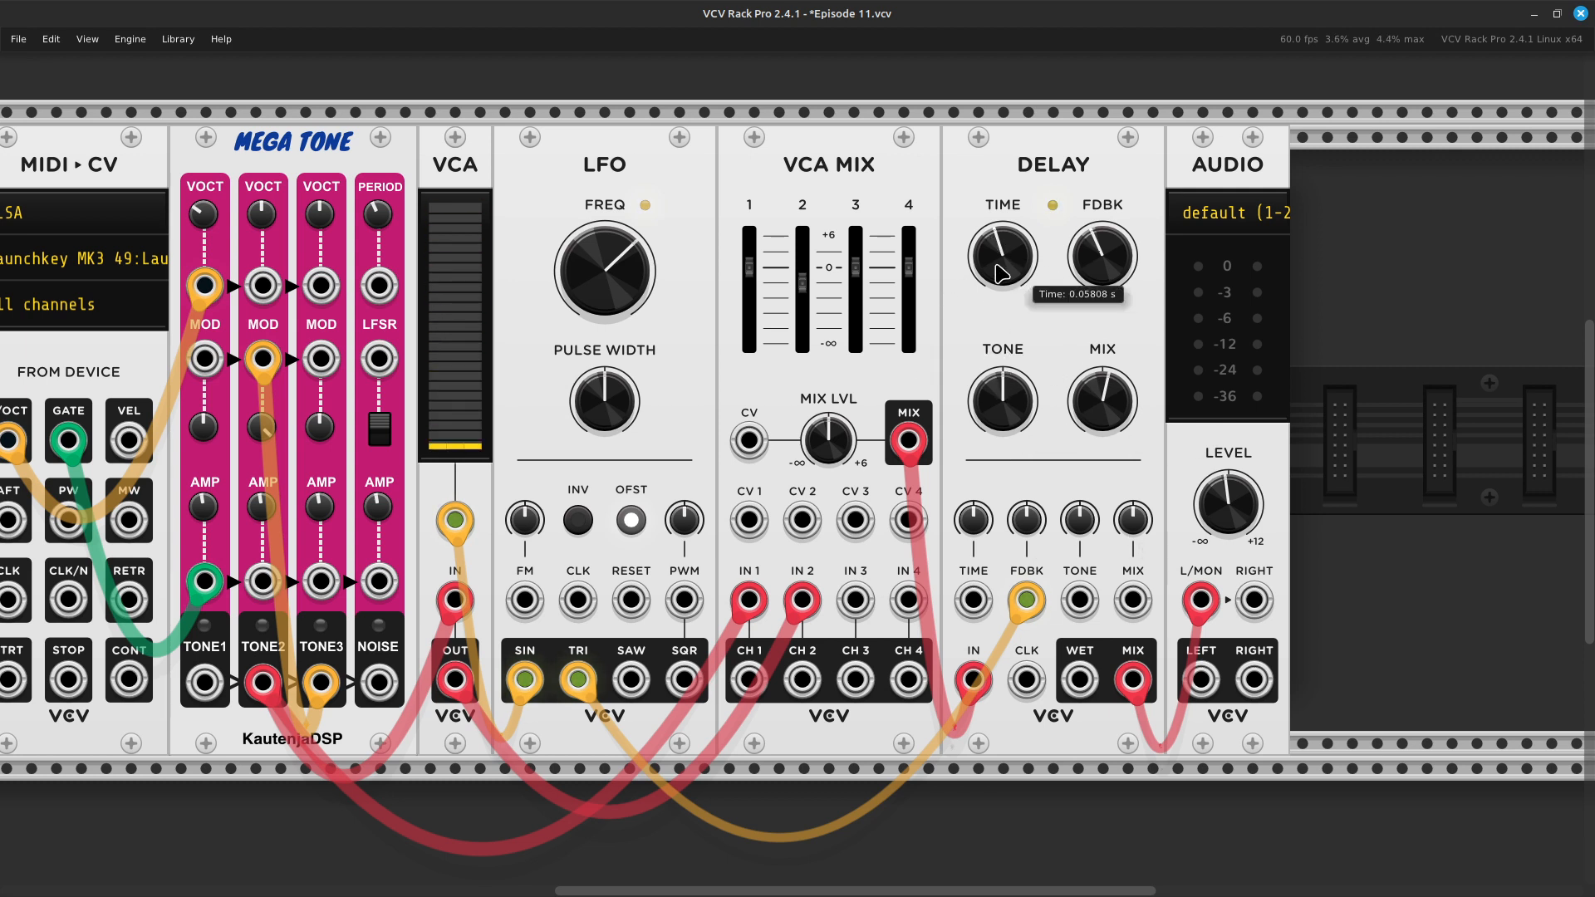
left_click_drag(1003, 249, 1003, 208)
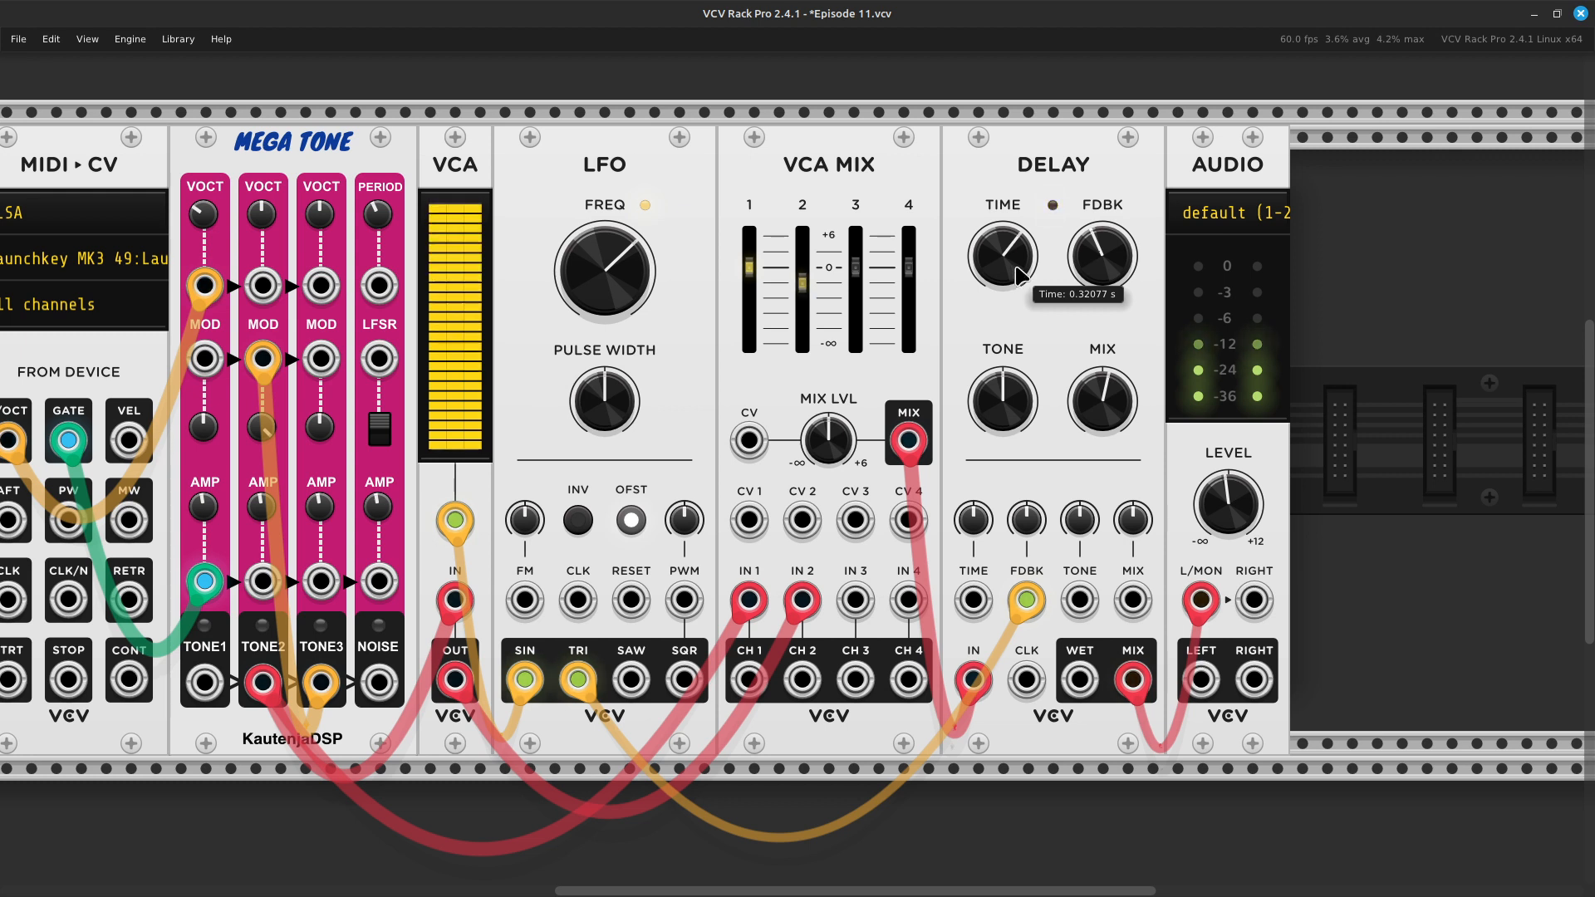
- Raise the Delay's Feedback CV to about 24.3%
mouse_move(1113, 260)
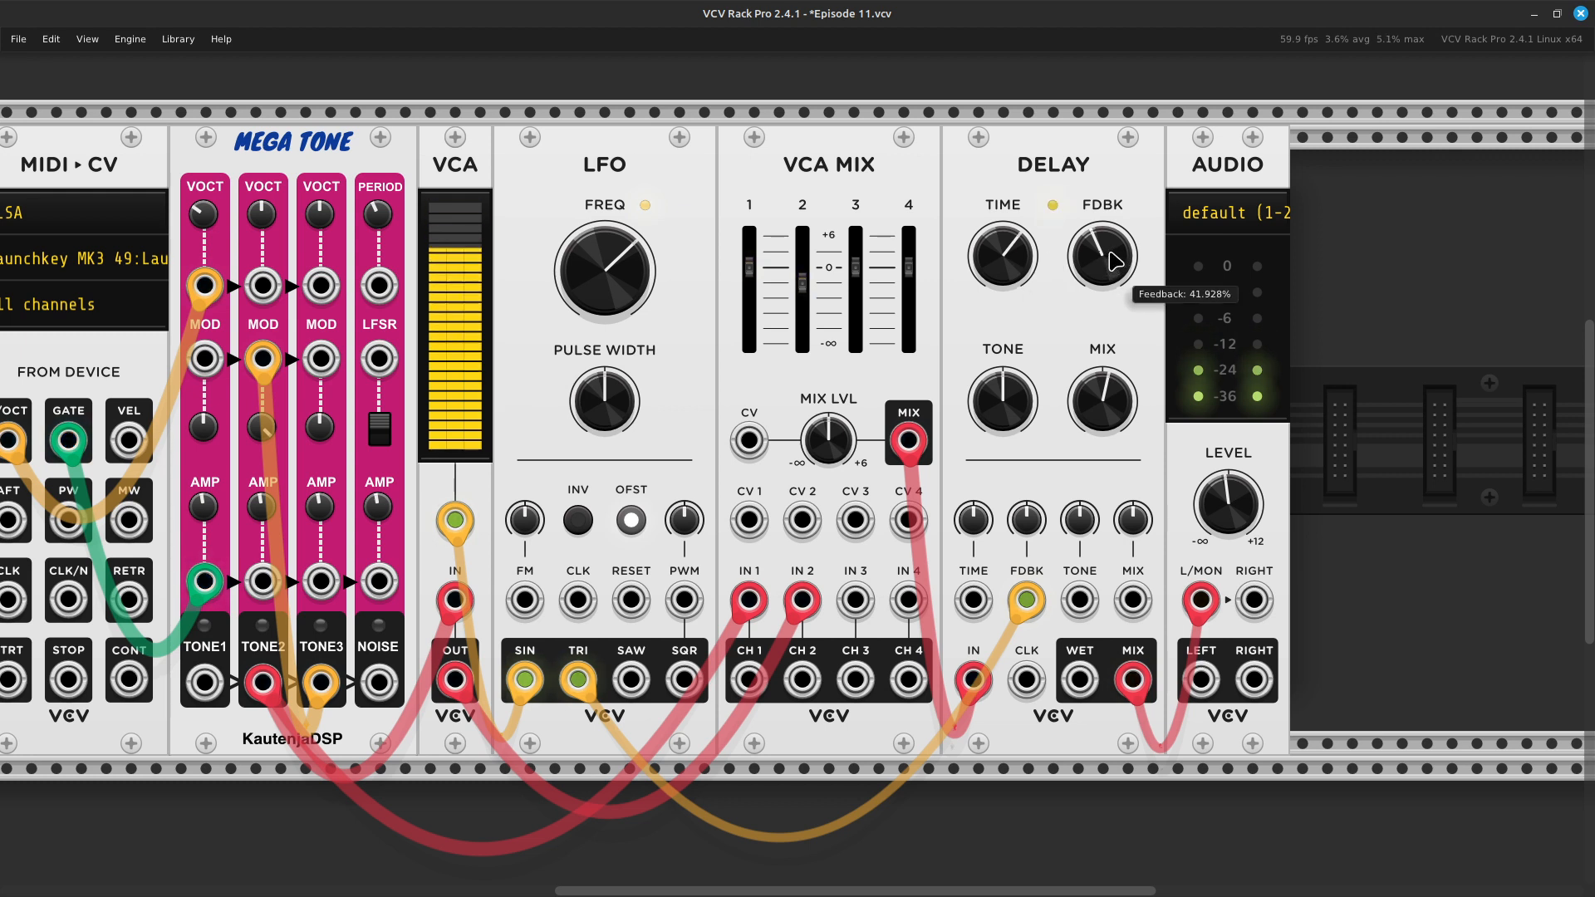
mouse_move(1027, 526)
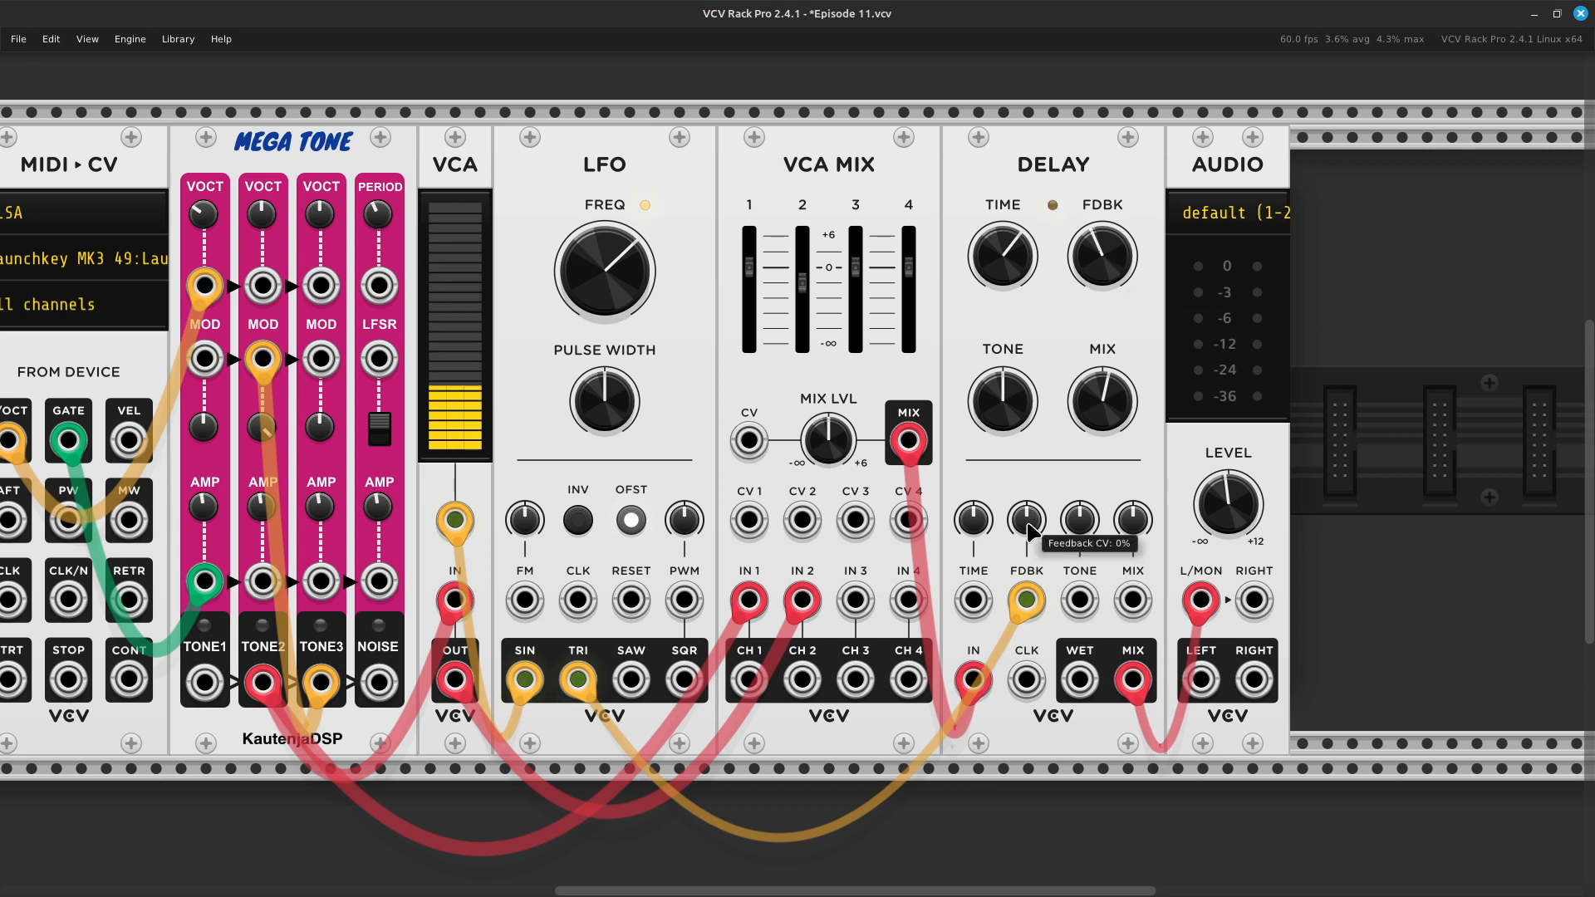
left_click_drag(1028, 524, 1028, 515)
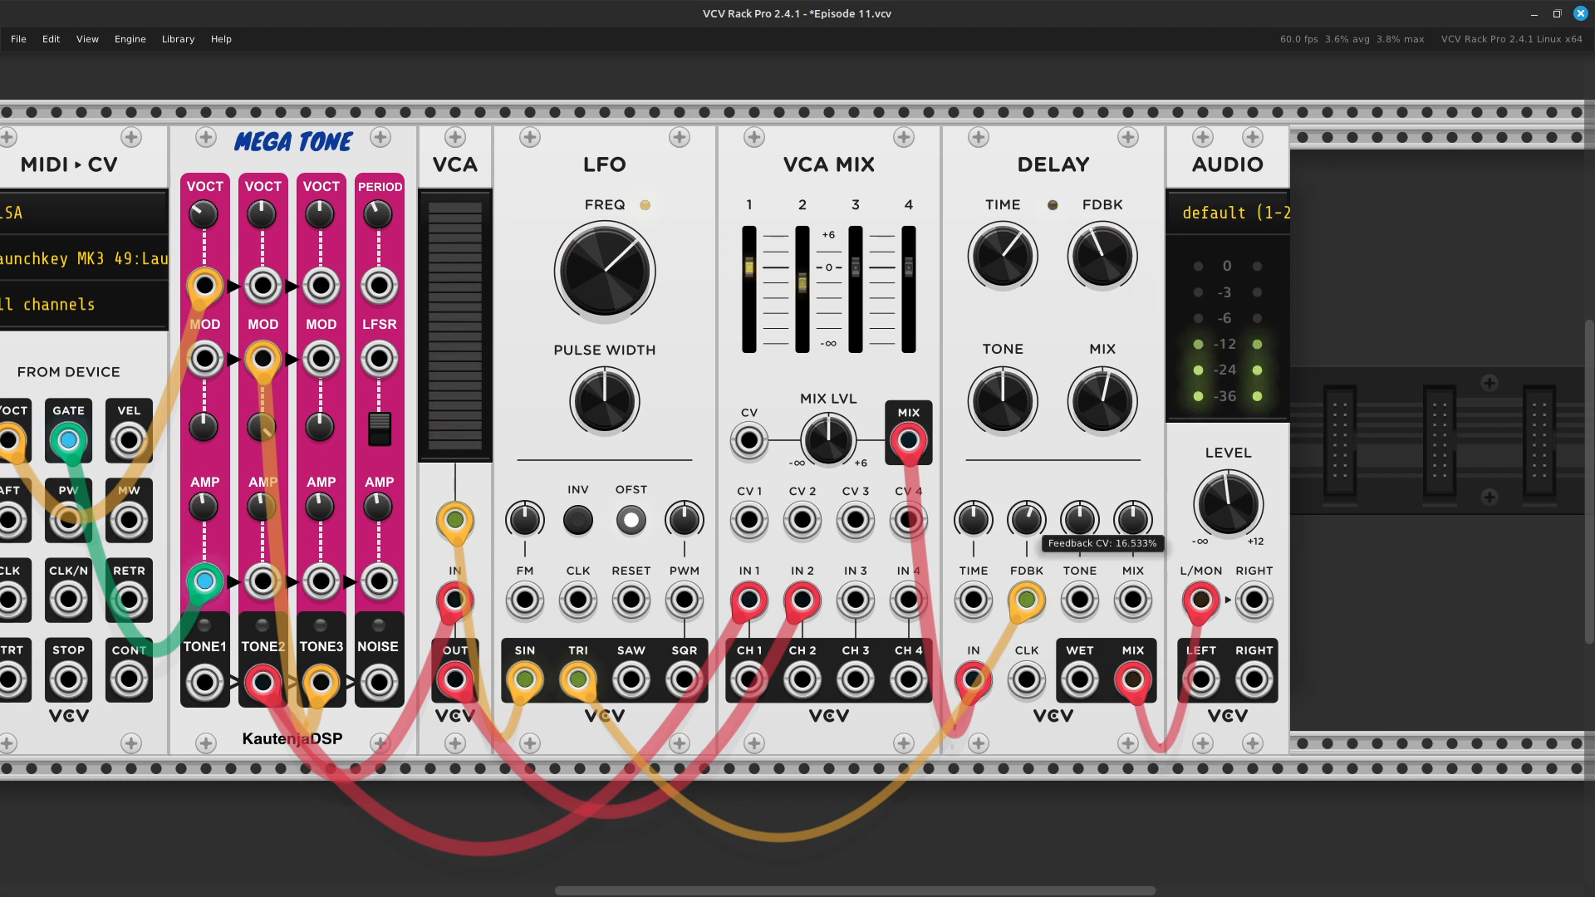
left_click_drag(1026, 520, 1027, 504)
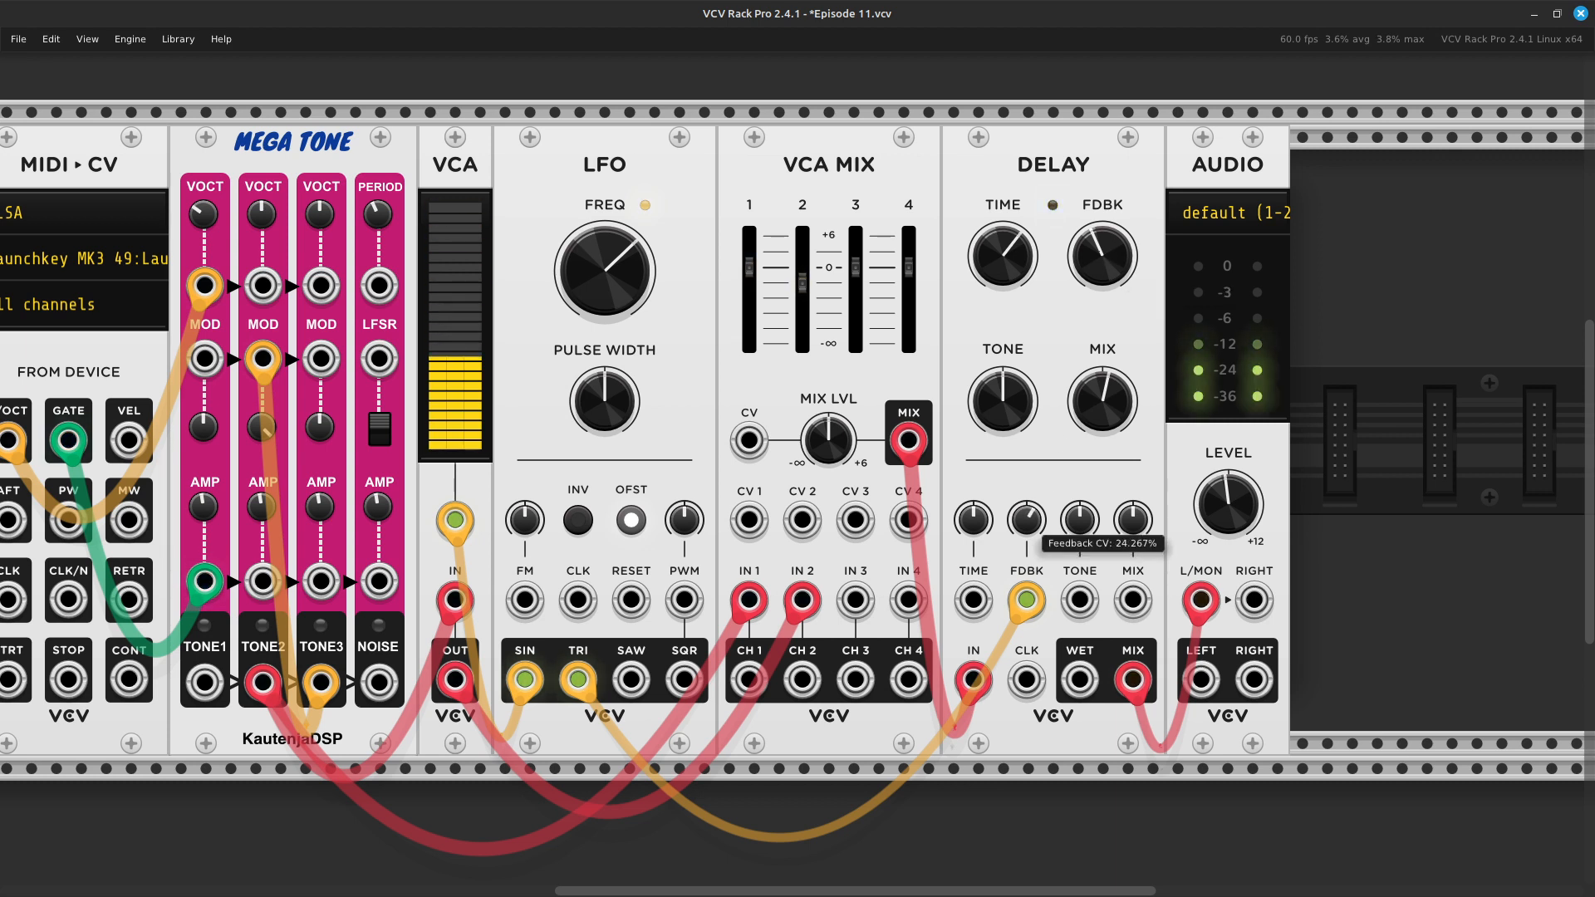
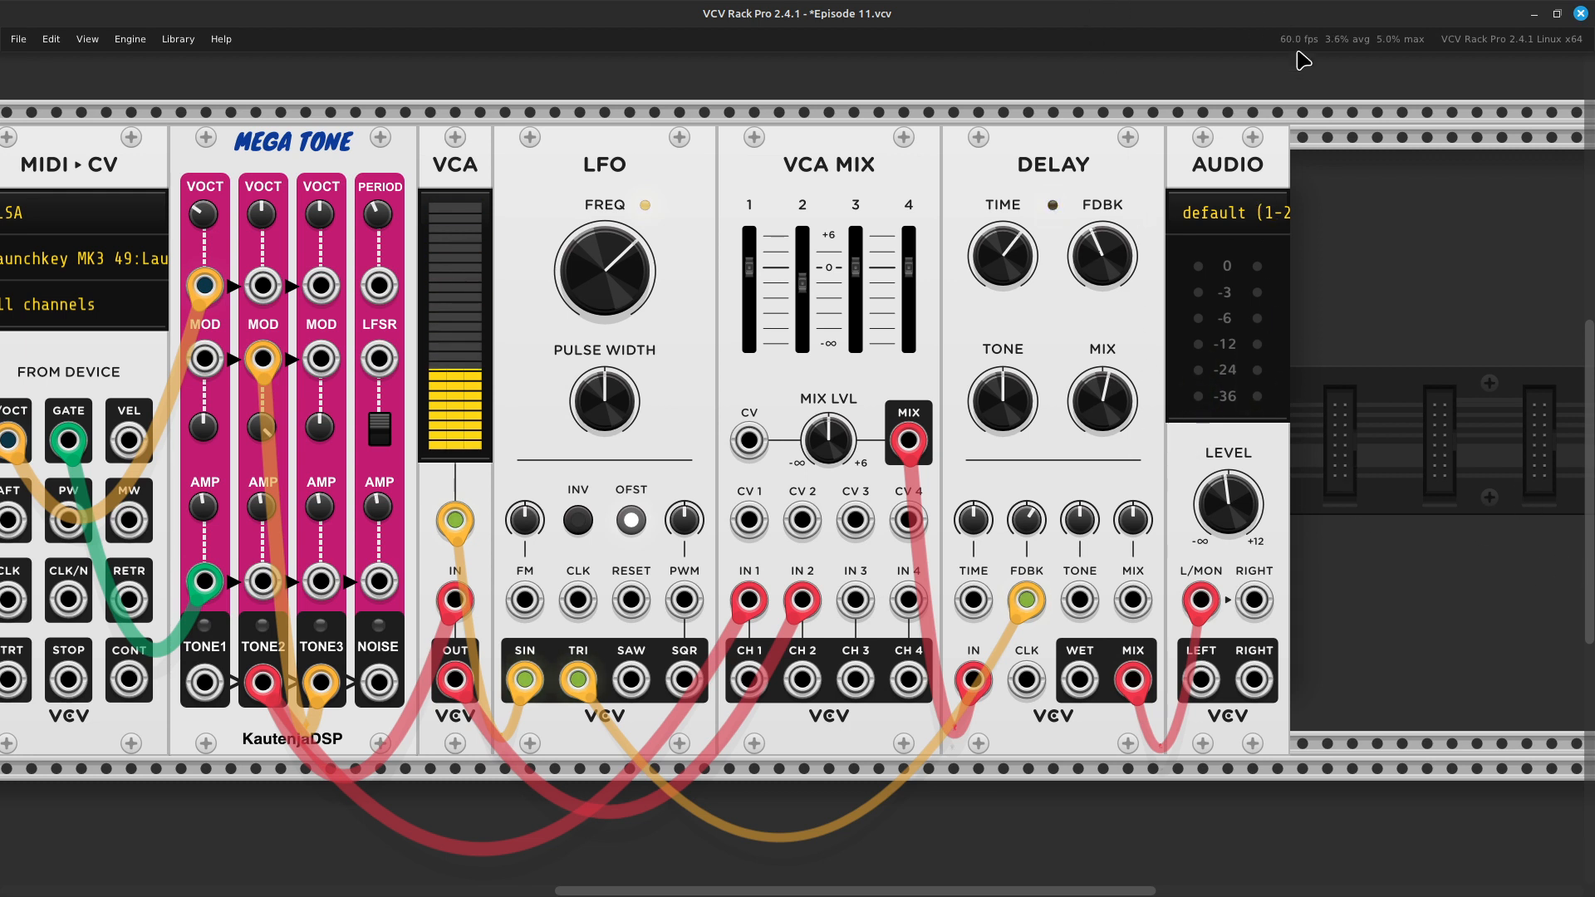
- Lower the LFO's frequency to about 0.788 Hz and move its TRI cable from the Delay's FDBK input to its TIME input
left_click_drag(638, 309, 638, 352)
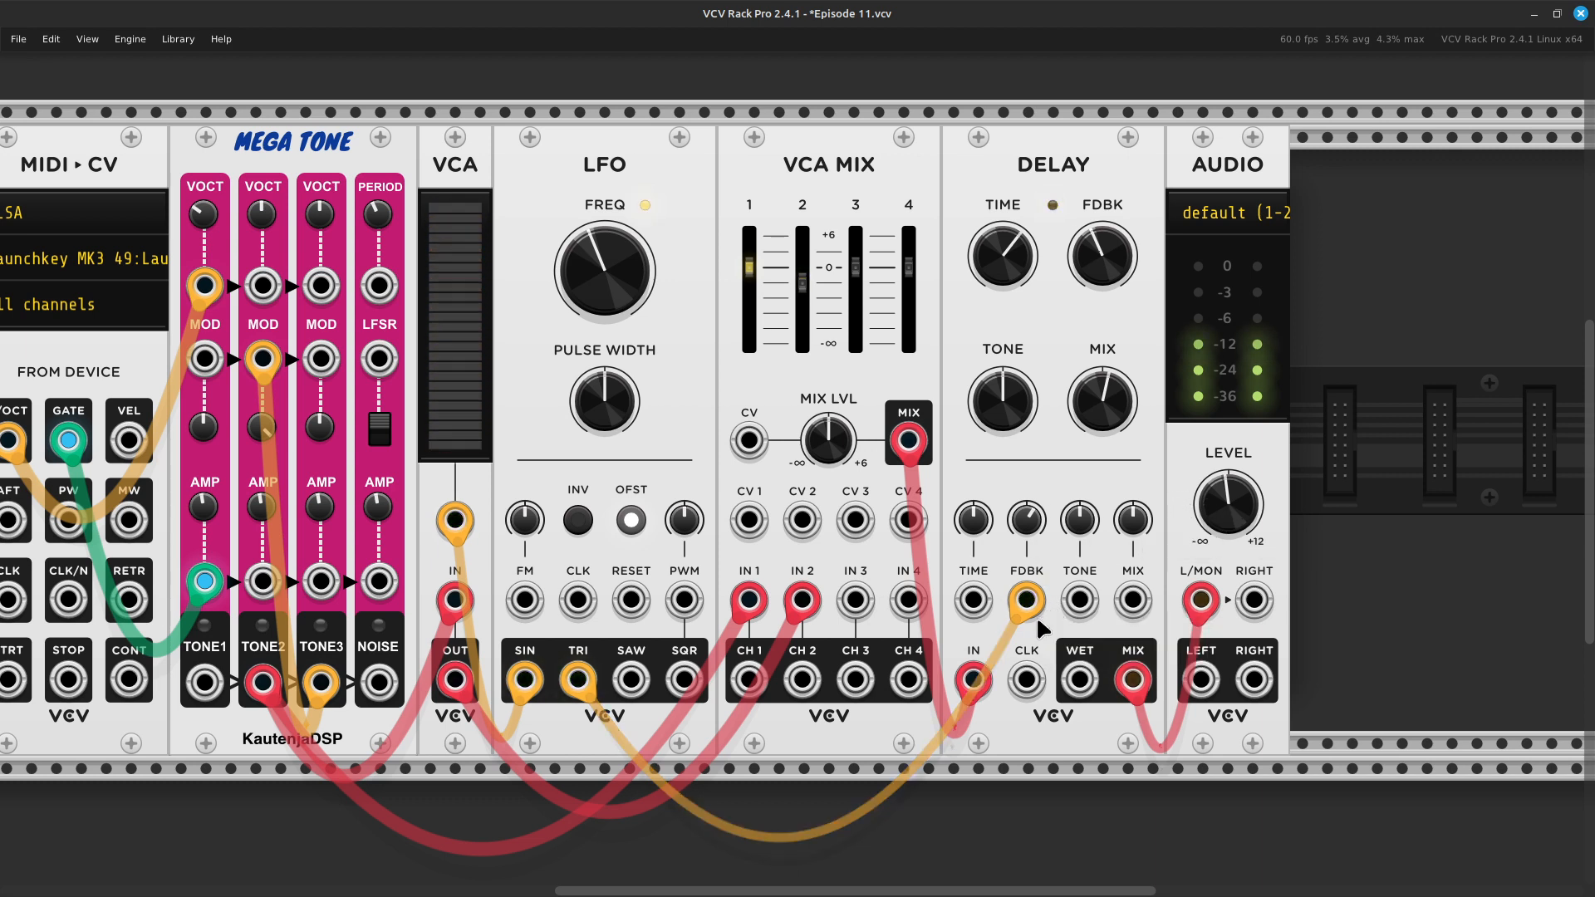
left_click_drag(1020, 601, 989, 611)
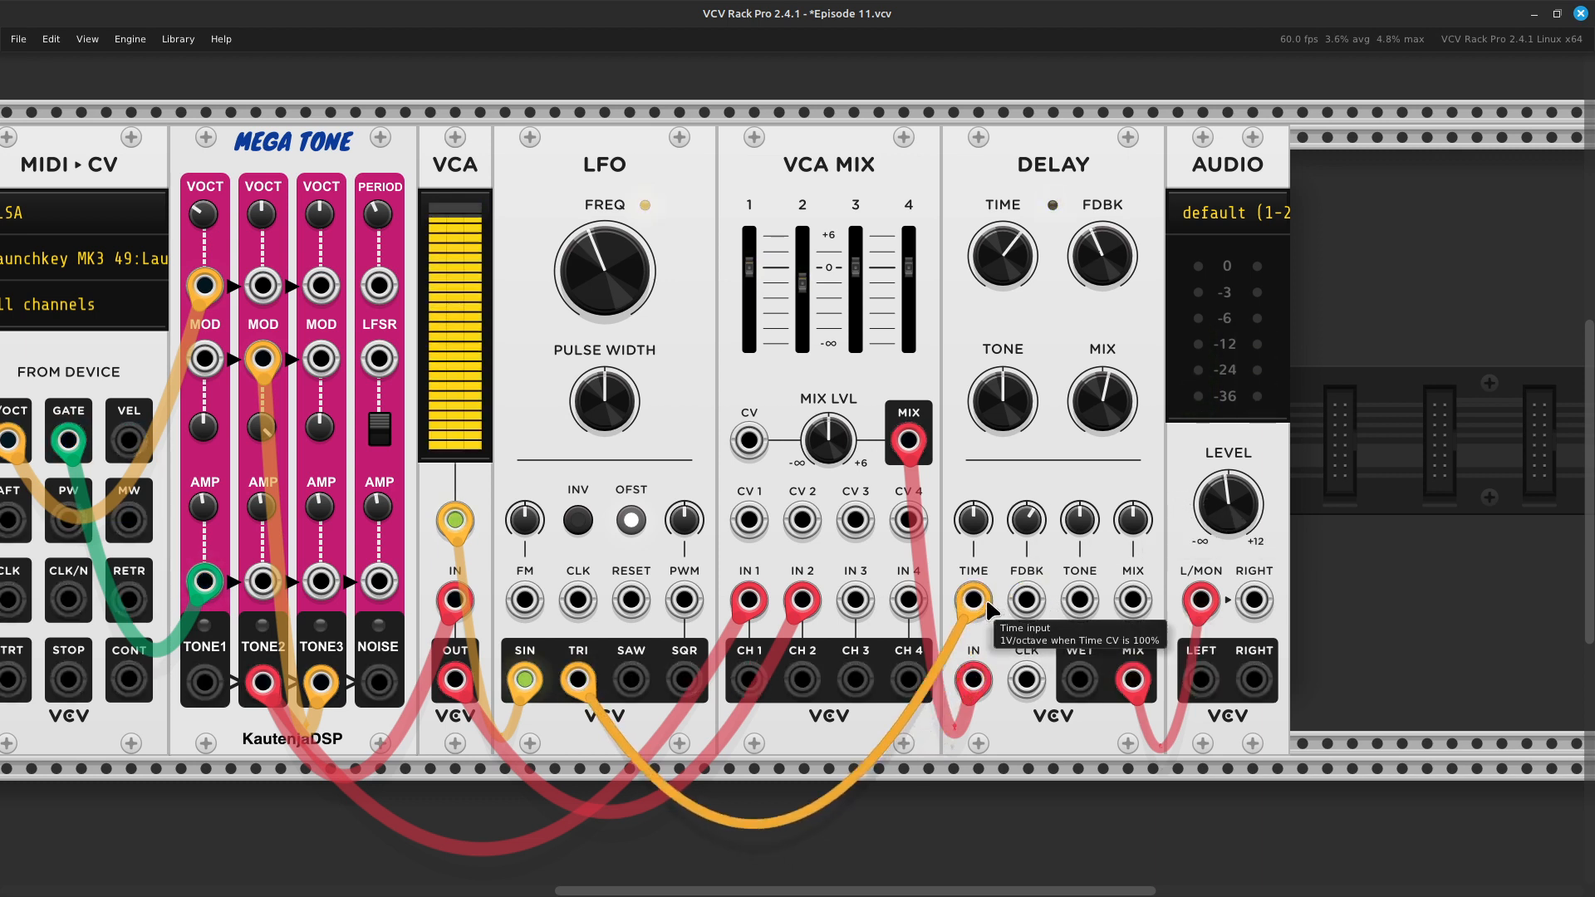
- Initialize the Delay's Feedback CV and raise its Time CV, keeping the Delay module between VCA MIX and AUDIO
right_click(1026, 524)
left_click(1055, 574)
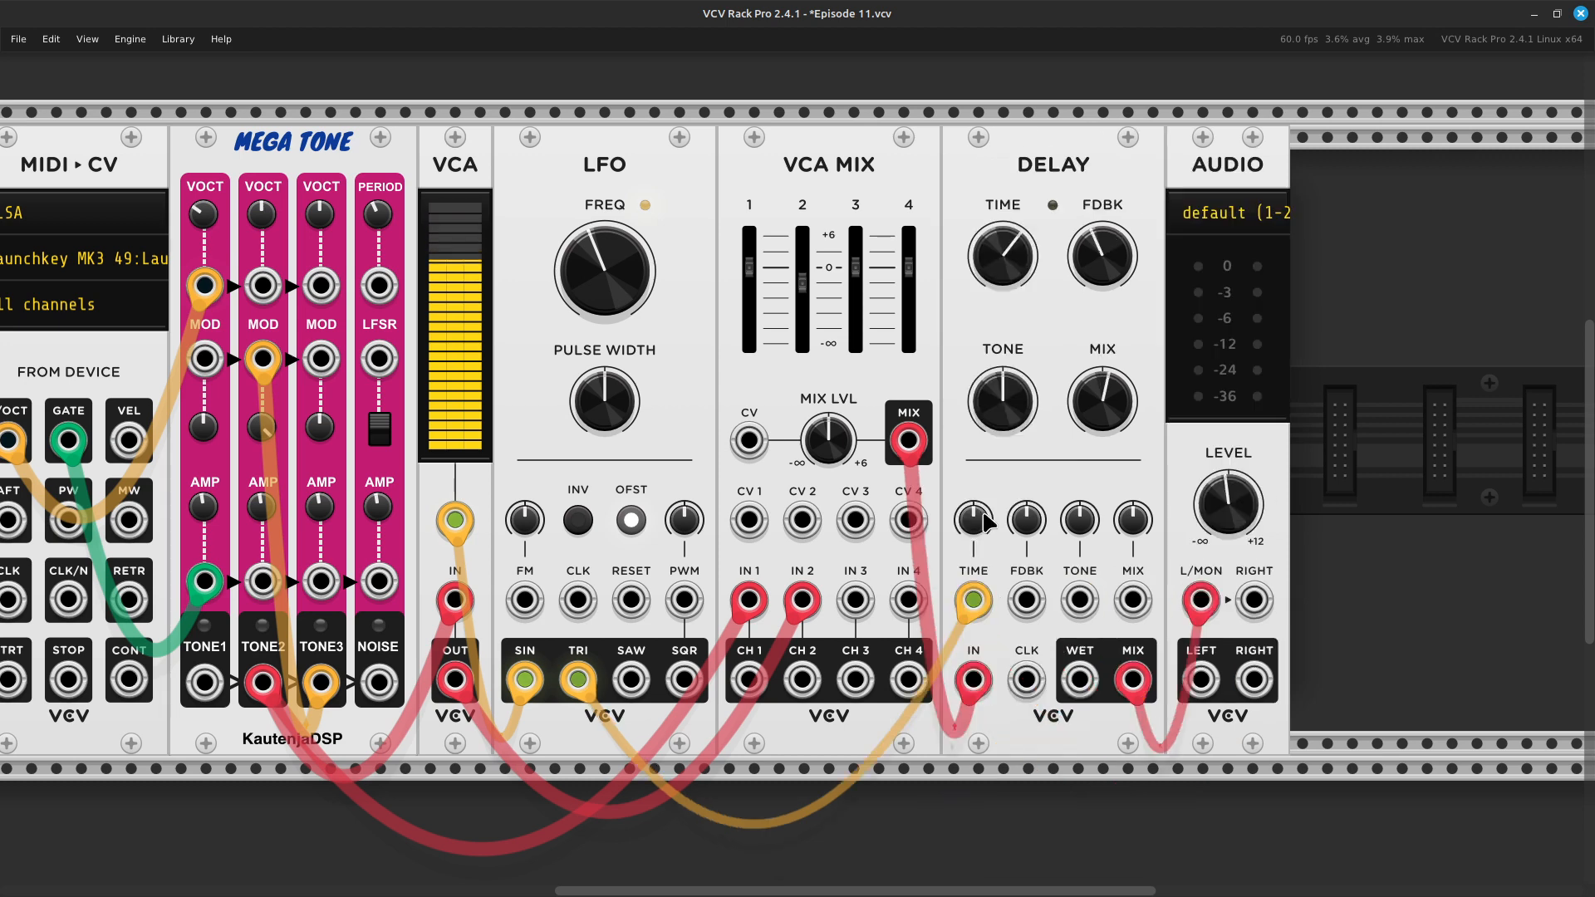
left_click_drag(987, 522, 987, 462)
- Try a delay time of about 0.031 s, lower the Delay's mix, and set the time knob to its midpoint
mouse_move(999, 254)
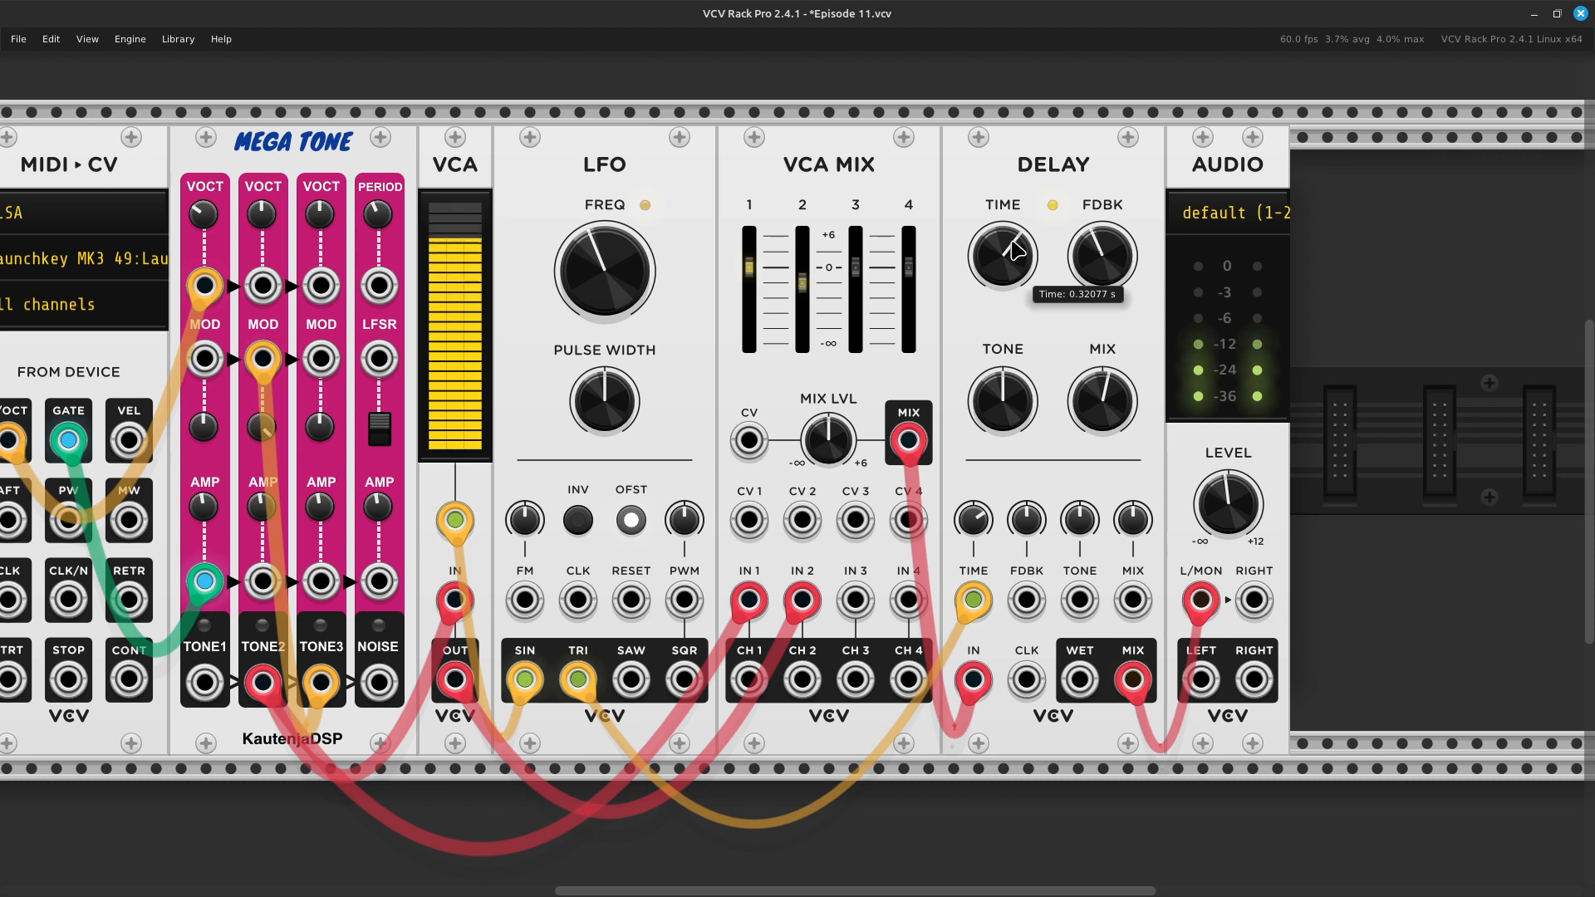
left_click_drag(1003, 255, 1003, 292)
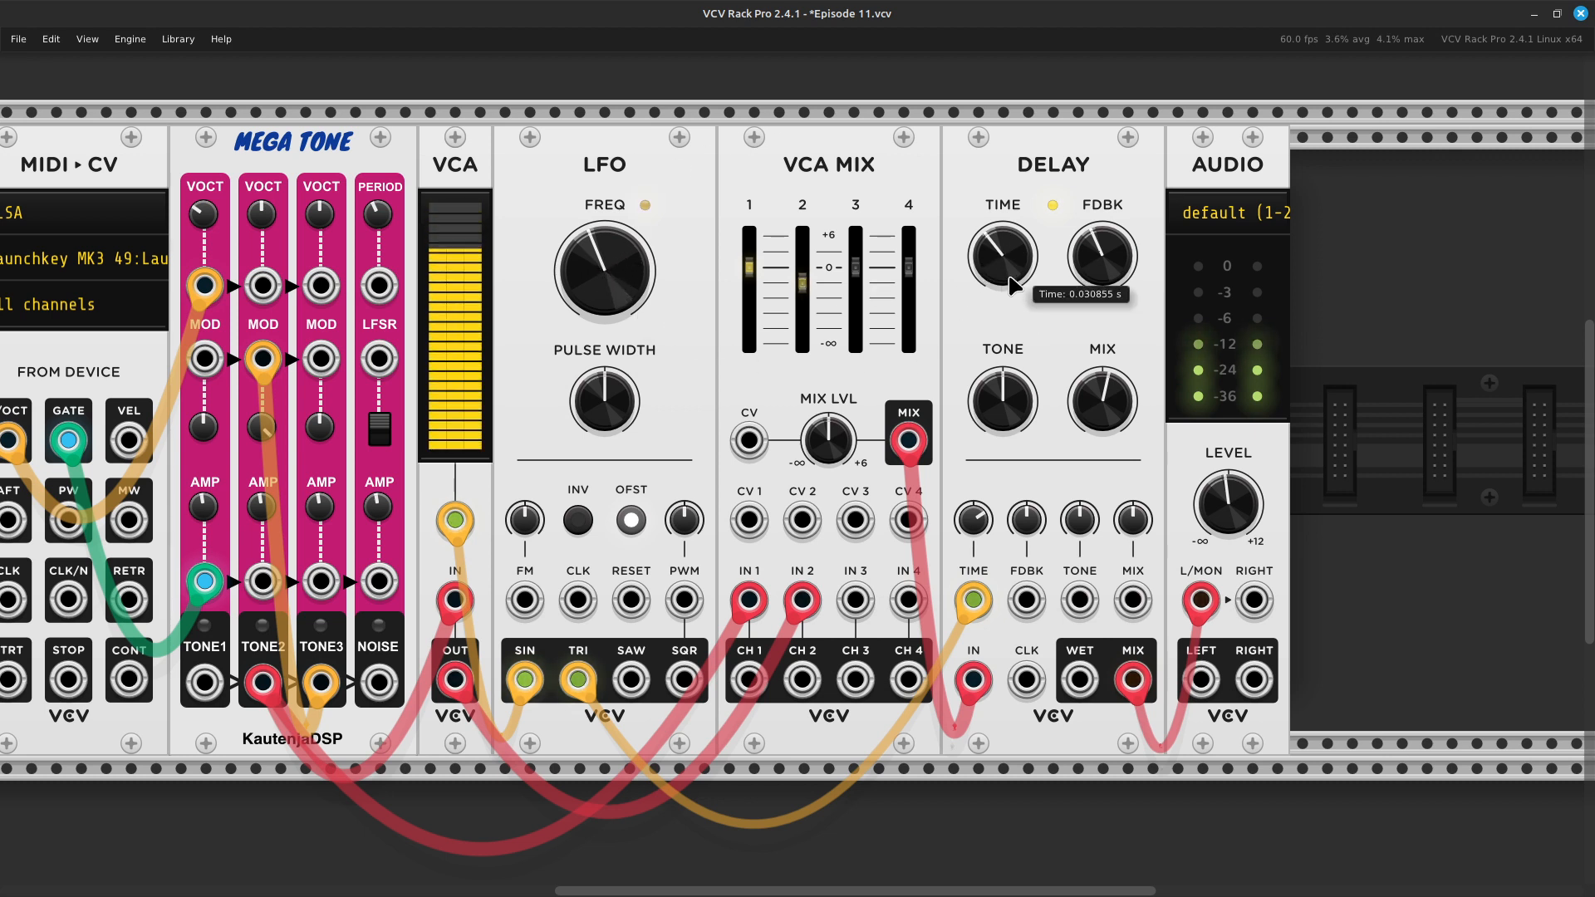
left_click_drag(1108, 407, 1108, 426)
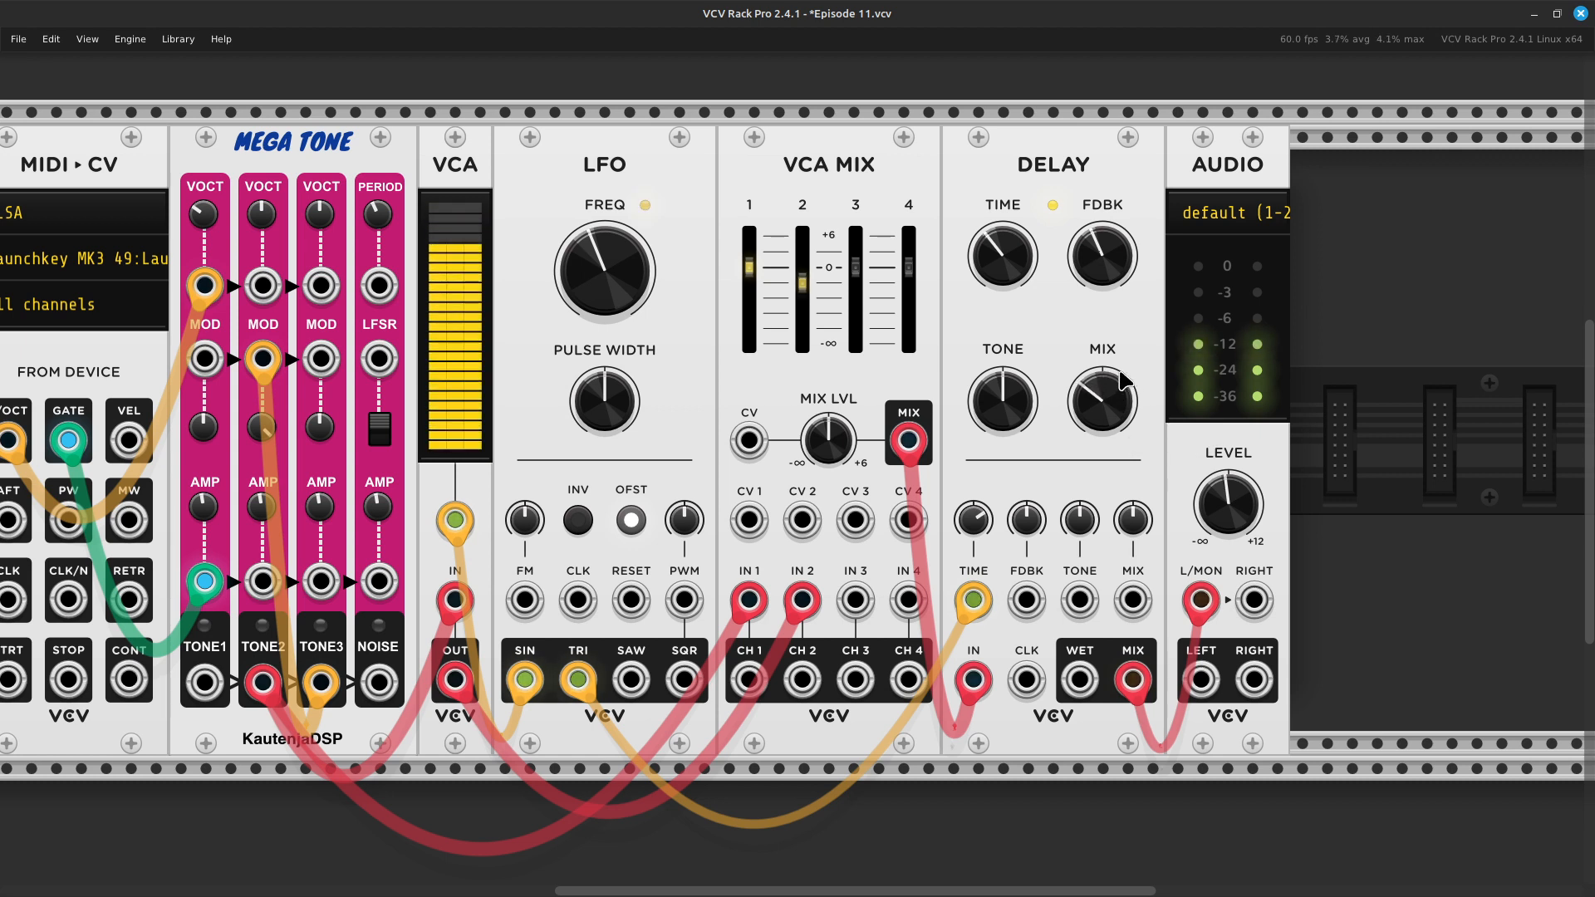
mouse_move(1005, 258)
left_mouse_down()
mouse_move(1005, 218)
mouse_move(1005, 253)
left_mouse_up()
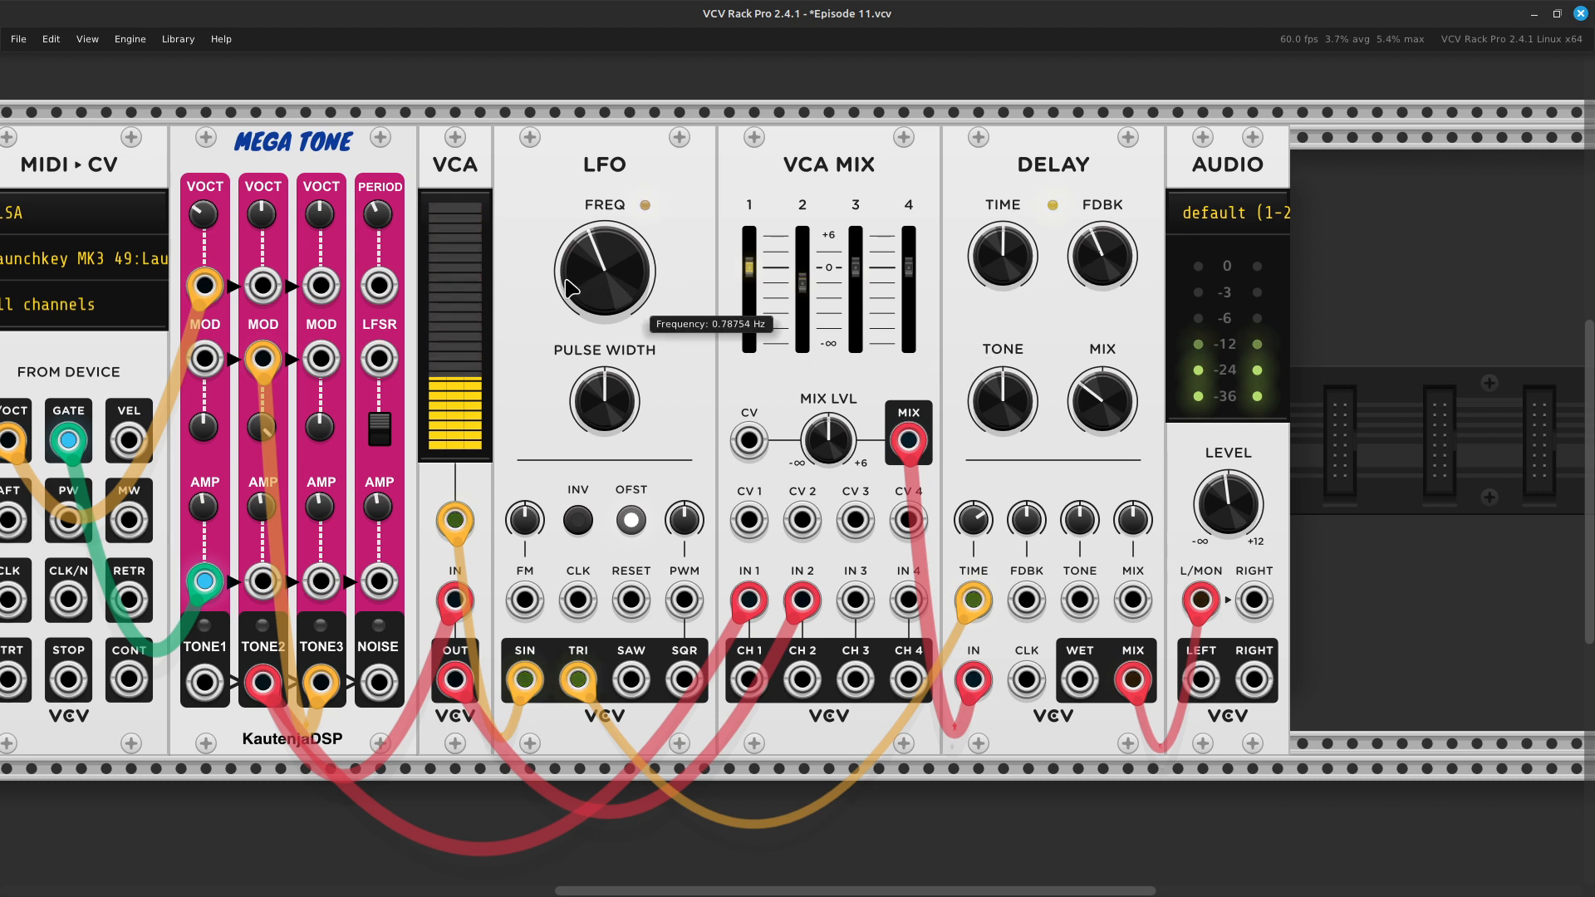
- Raise the LFO's frequency to about 9.99 Hz to speed up the modulation of the delay time
left_click_drag(628, 264, 627, 230)
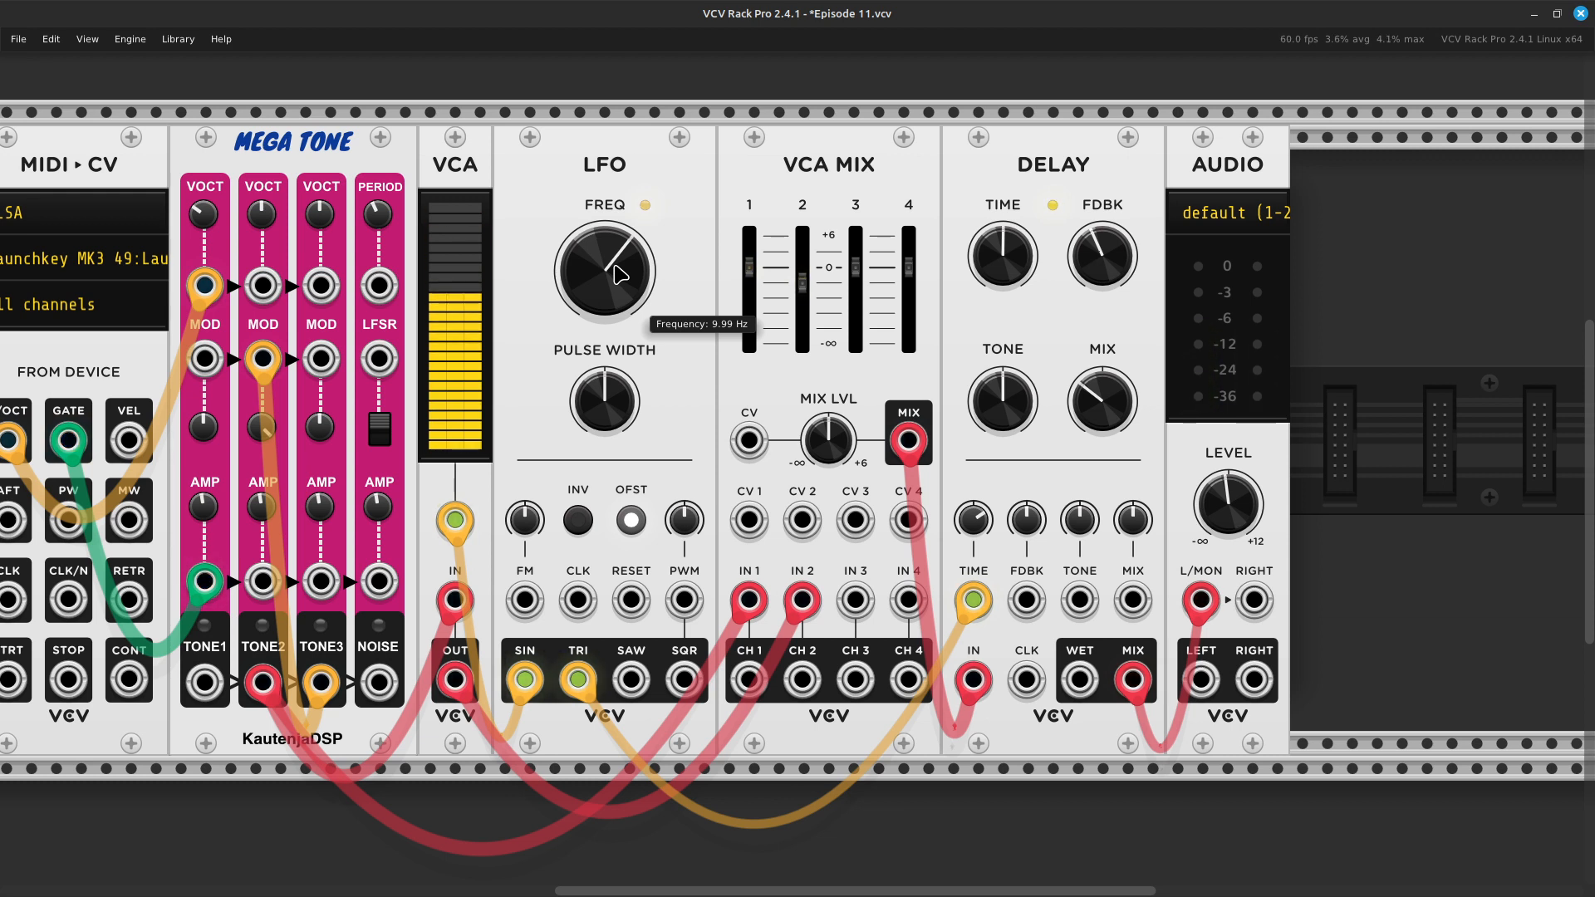
key("ctrl+minus")
key("Left")
key("Right")
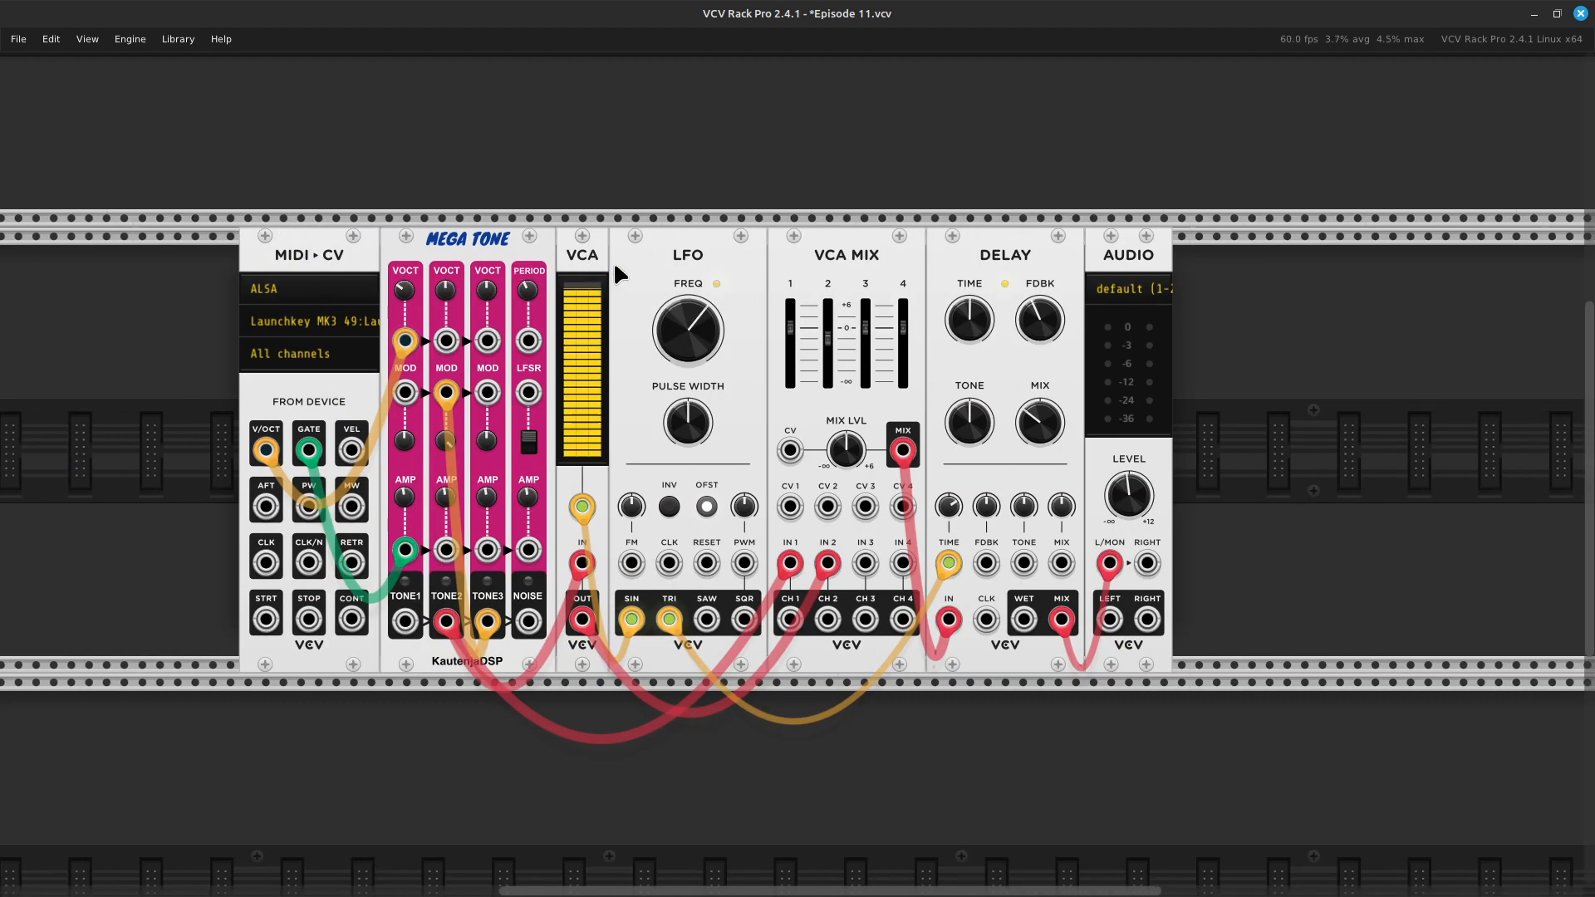